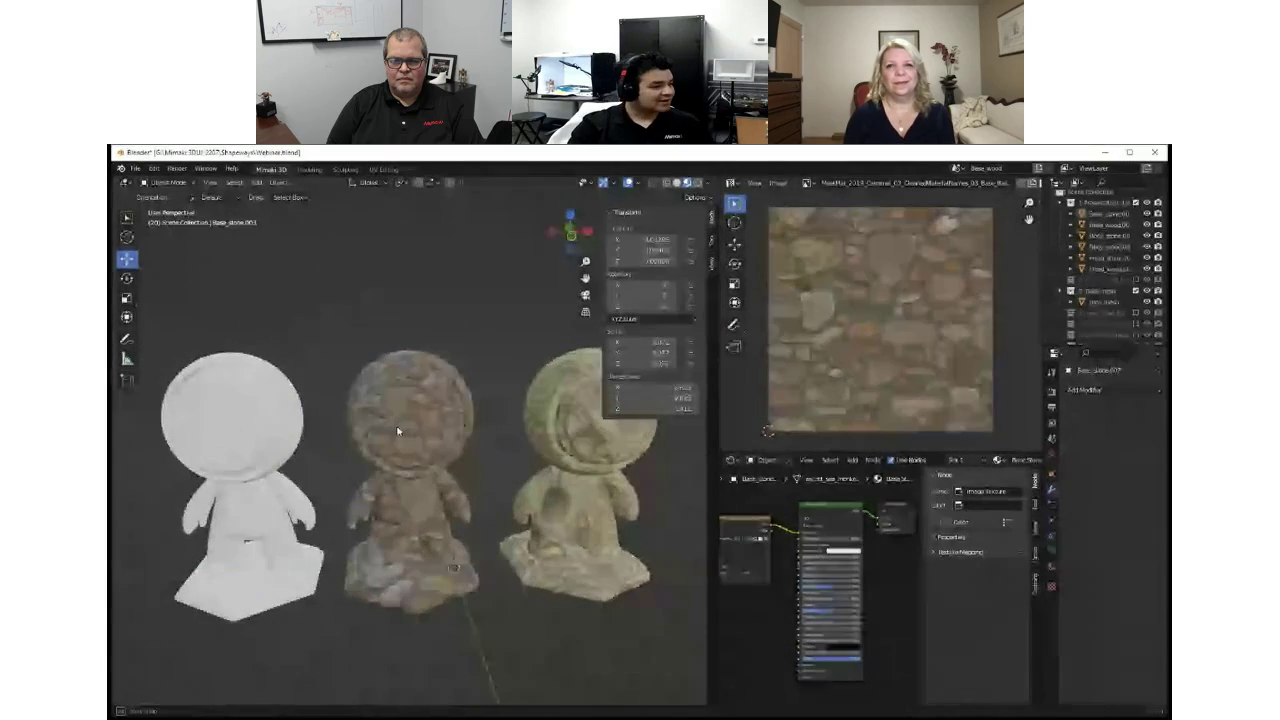
Select the plain base mesh figure and switch the viewport to Solid shading.
middle_drag(305, 452, 374, 431)
scroll(374, 431, up, 3)
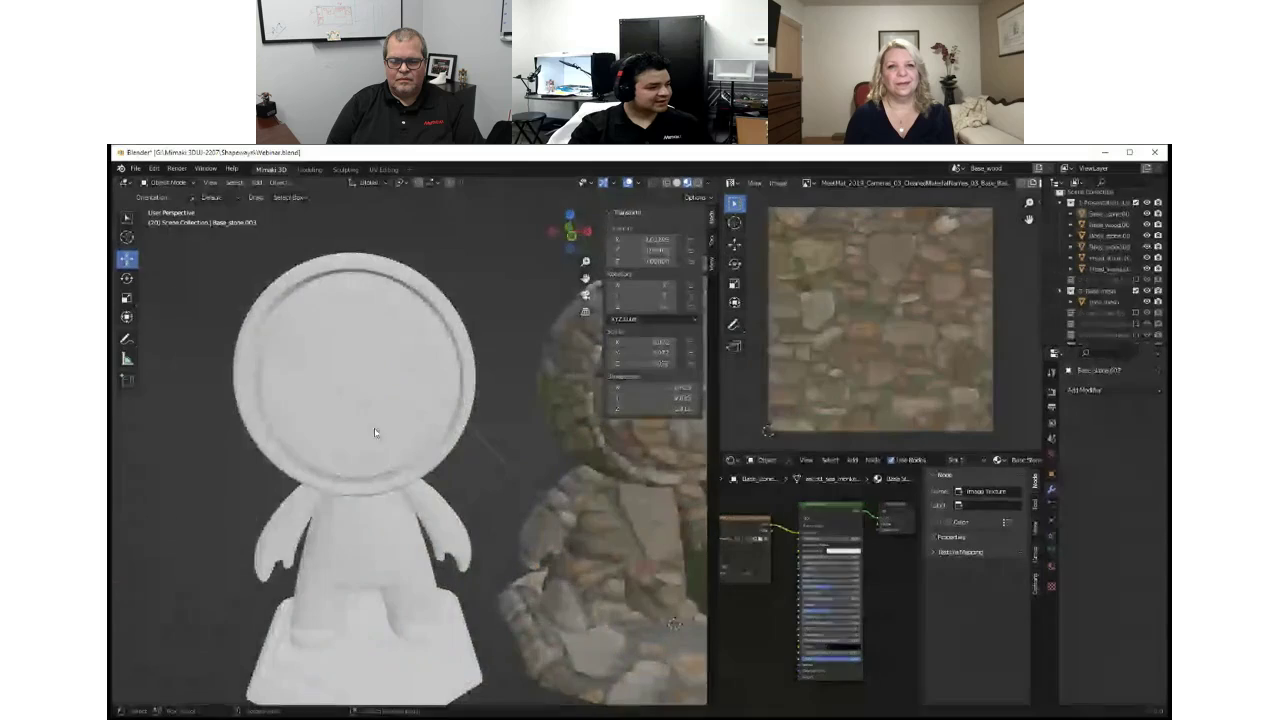
click(436, 310)
click(676, 183)
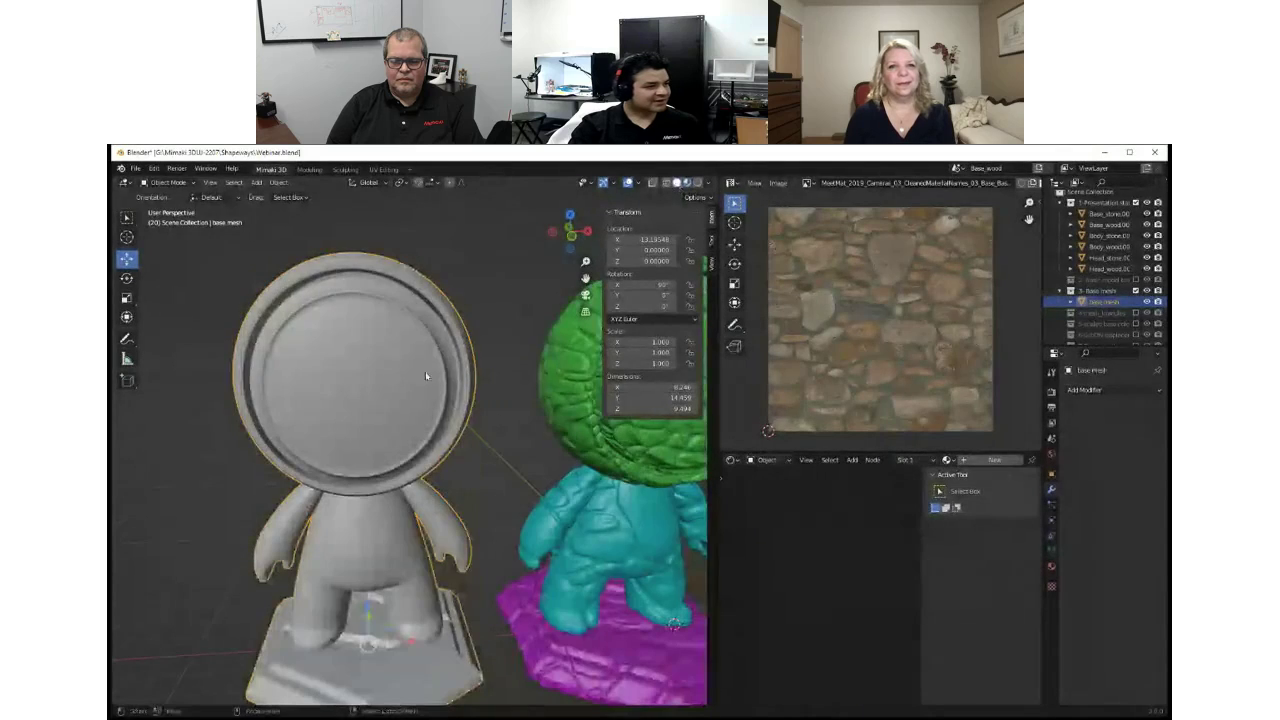
Examine the base mesh figure and compare the sculpted detail of the two coloured figures beside it.
middle_drag(425, 371, 393, 463)
scroll(389, 438, down, 3)
scroll(370, 436, up, 3)
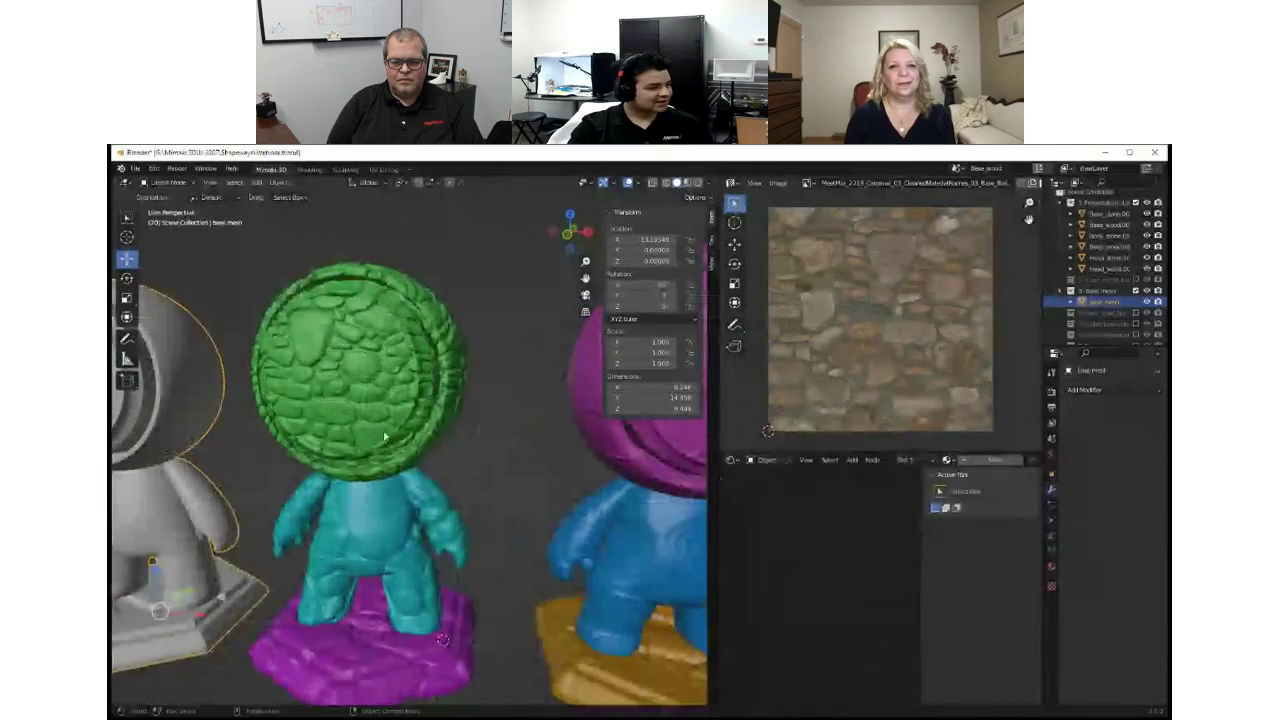
middle_drag(385, 412, 417, 413)
scroll(420, 415, up, 2)
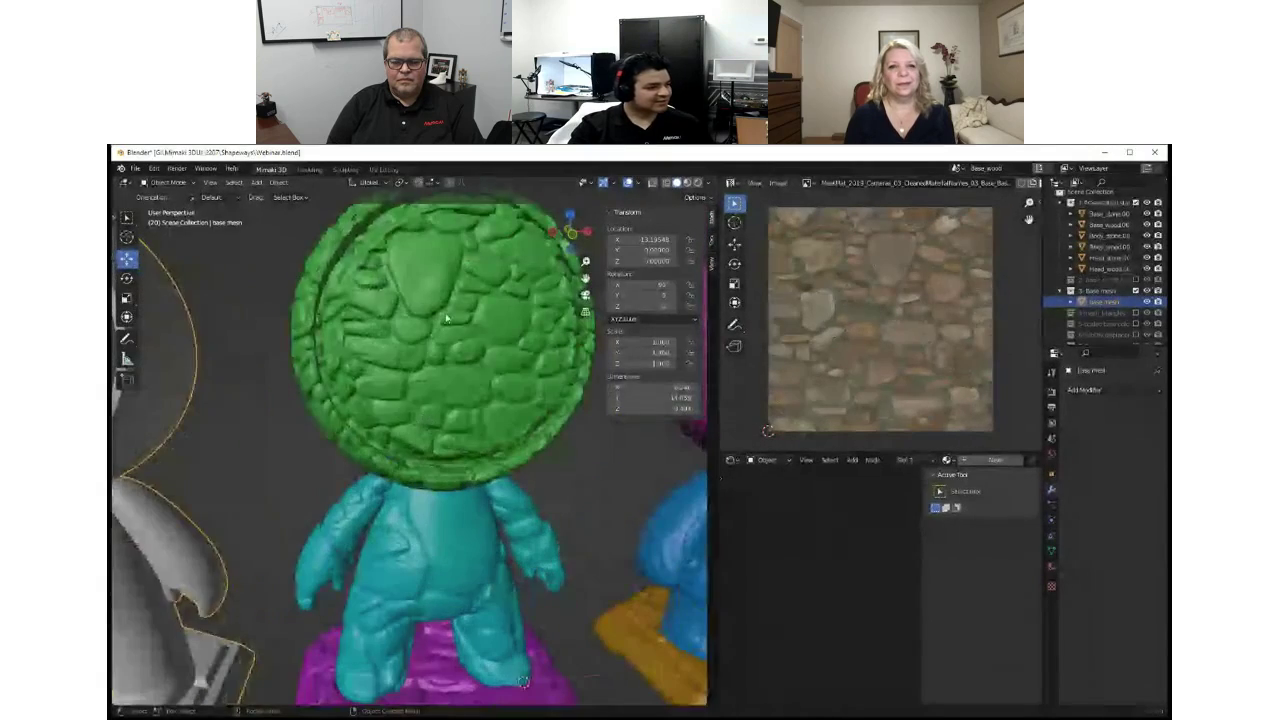
scroll(390, 560, down, 5)
scroll(423, 563, up, 1)
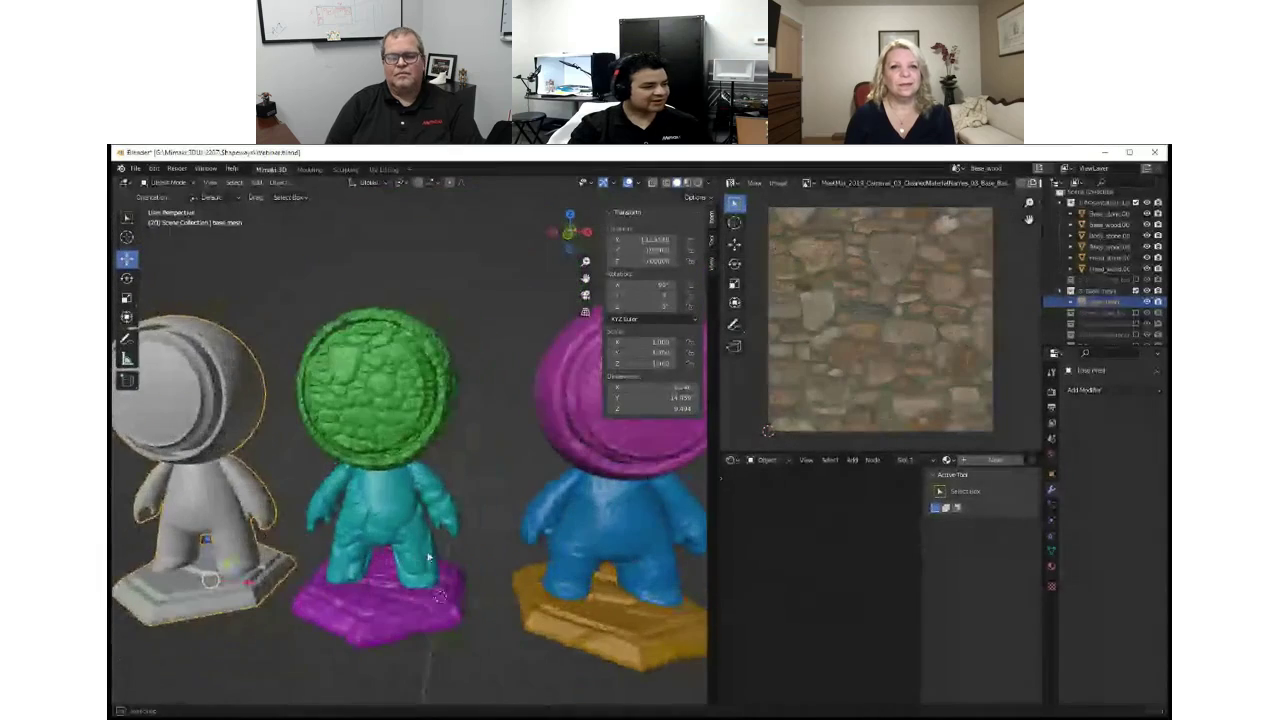
shift+middle_drag(610, 475, 422, 484)
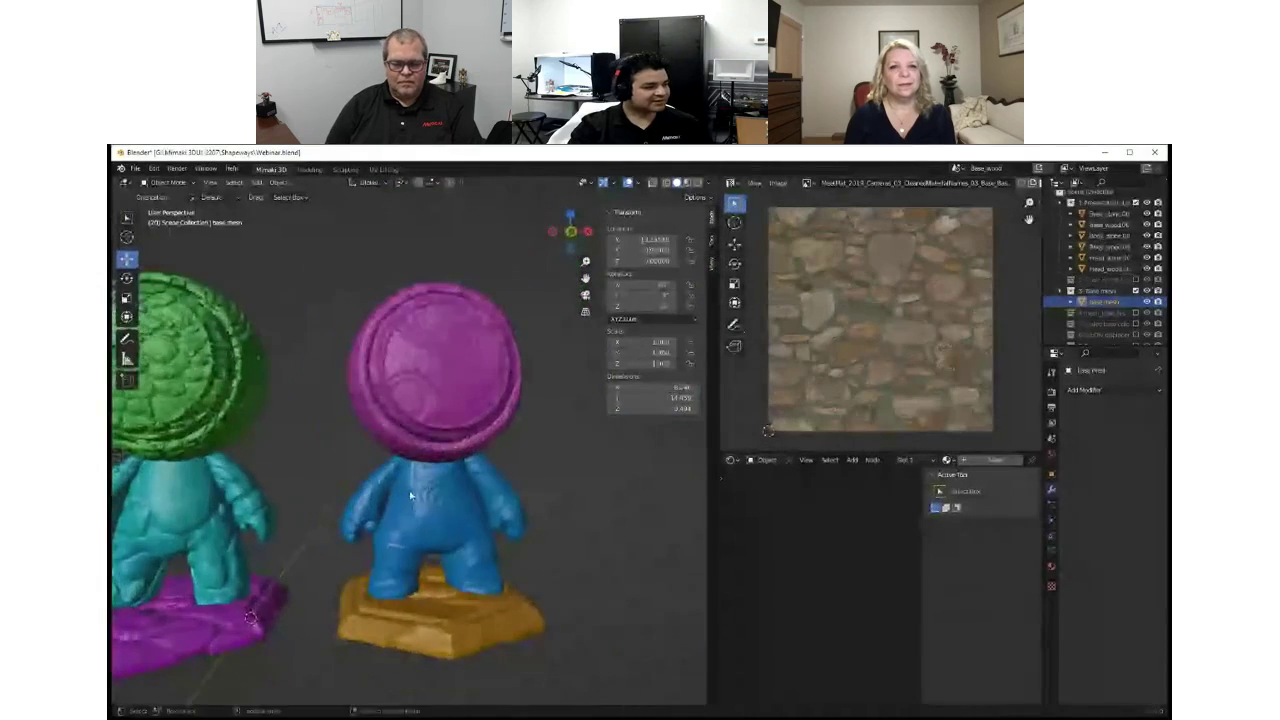
scroll(422, 484, up, 2)
scroll(425, 484, down, 3)
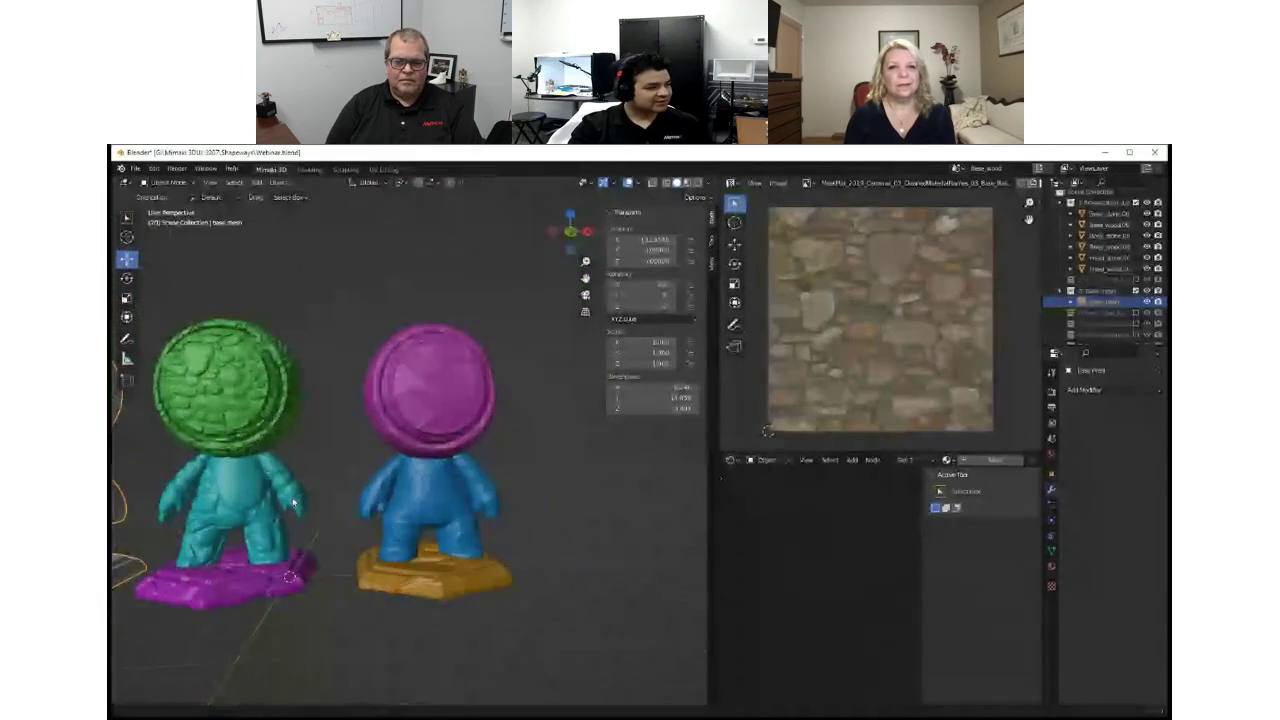
middle_drag(329, 500, 337, 492)
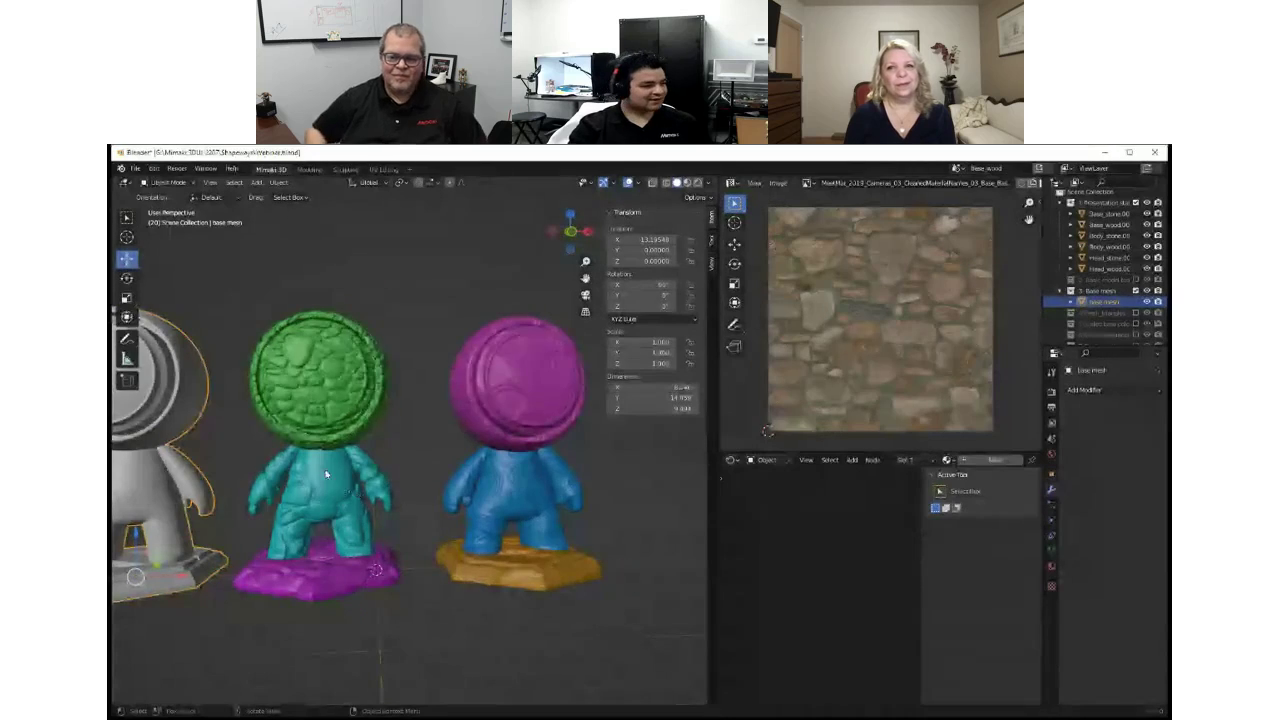
scroll(326, 474, down, 1)
middle_drag(308, 478, 319, 483)
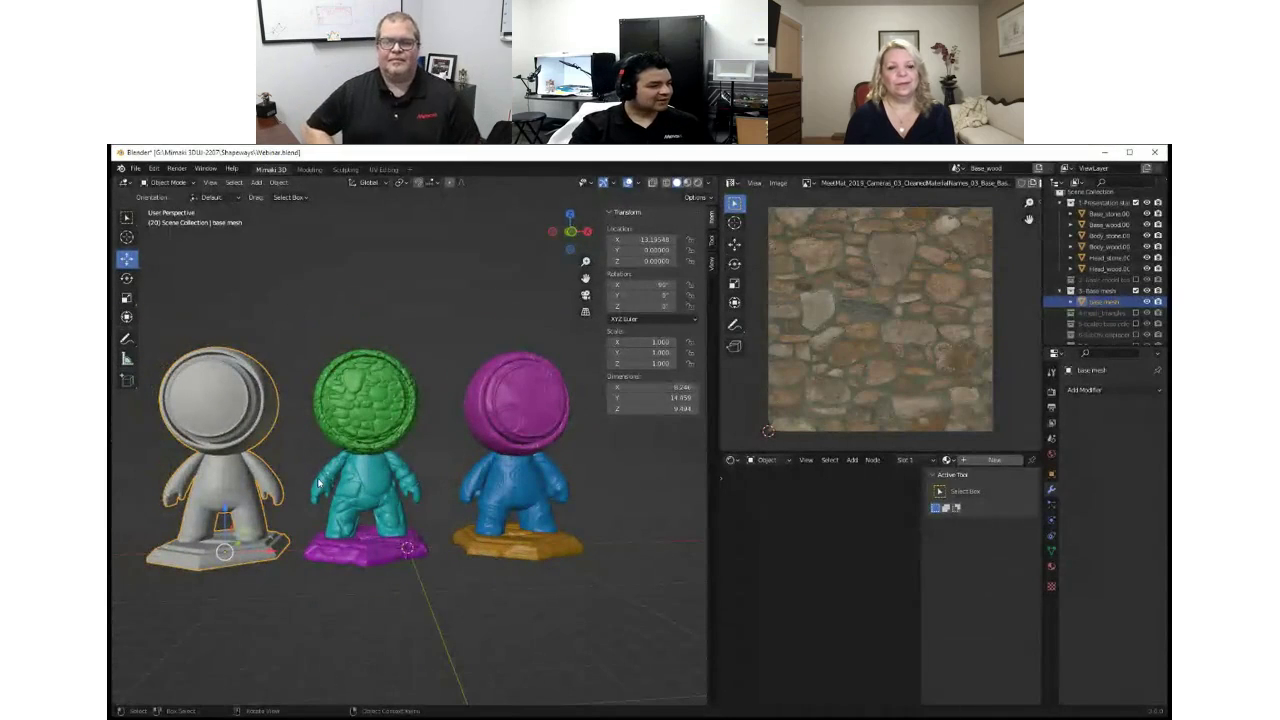
Exclude the presentation and base mesh collections from the scene, and enable the basic model collection with the plane, sphere and cylinder.
click(1135, 203)
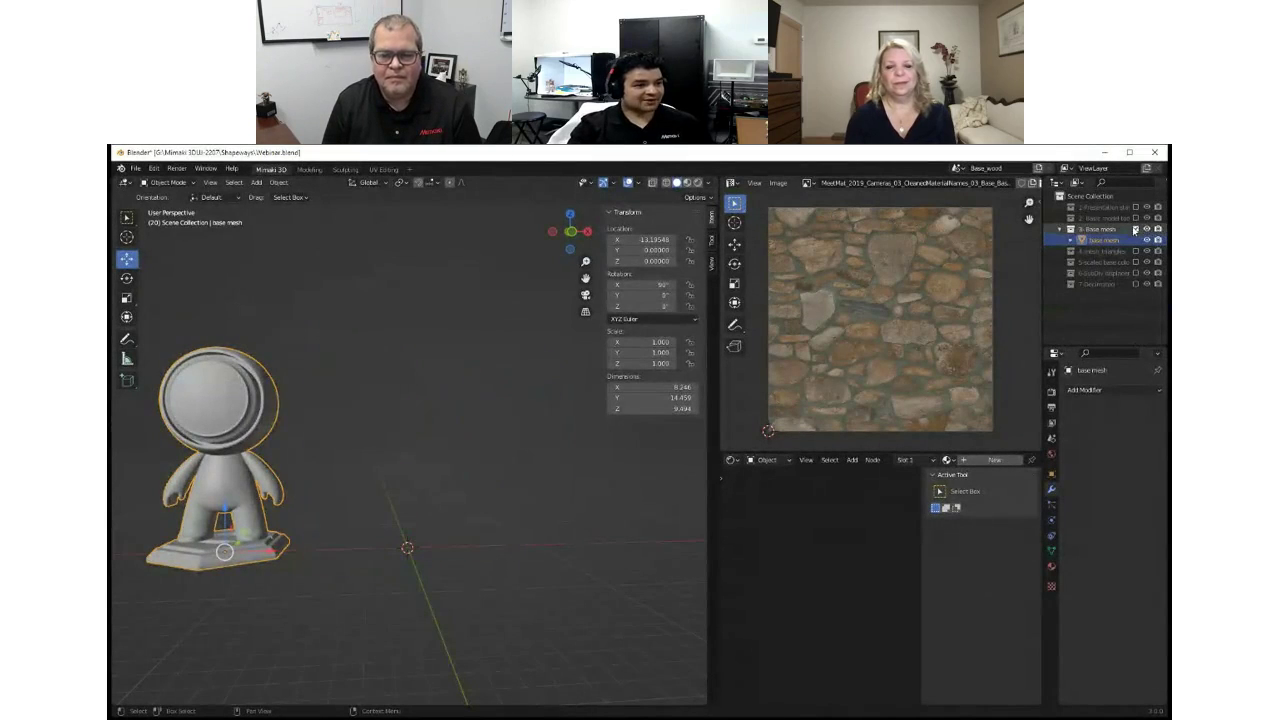
click(1135, 229)
click(1135, 218)
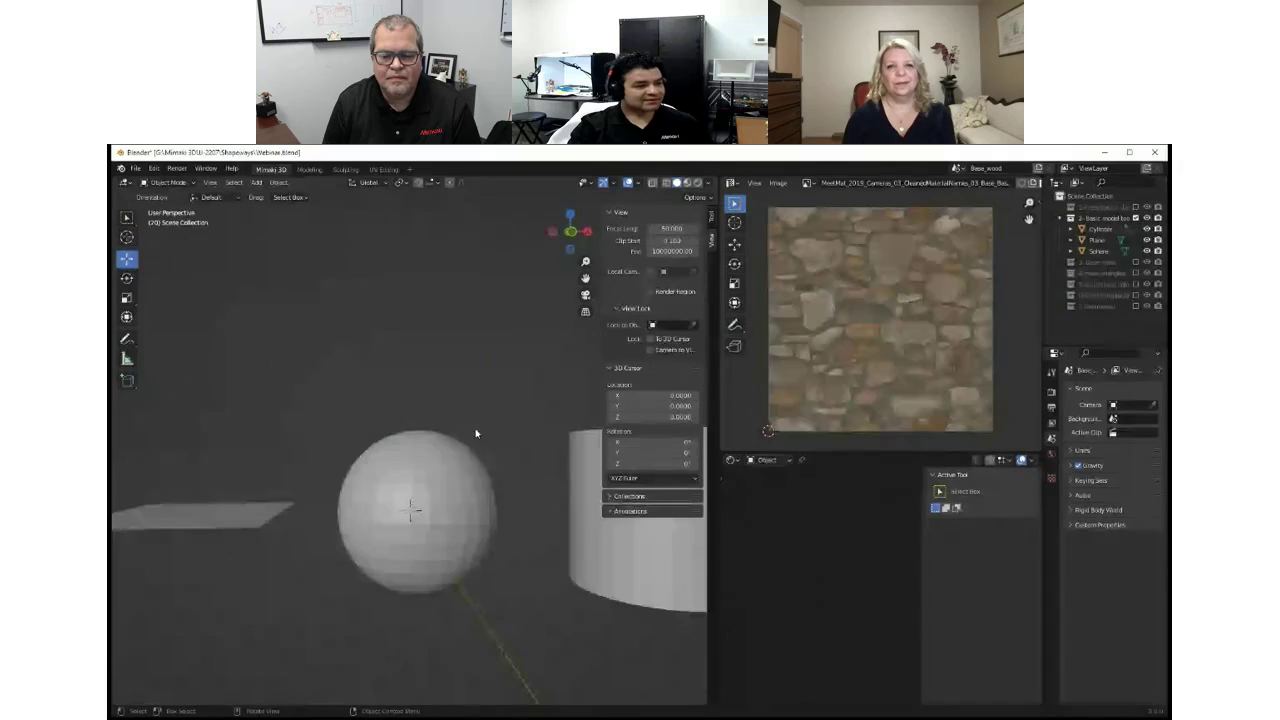
mouse_move(344, 431)
middle_down()
mouse_move(364, 454)
mouse_move(348, 449)
middle_up()
scroll(364, 454, down, 3)
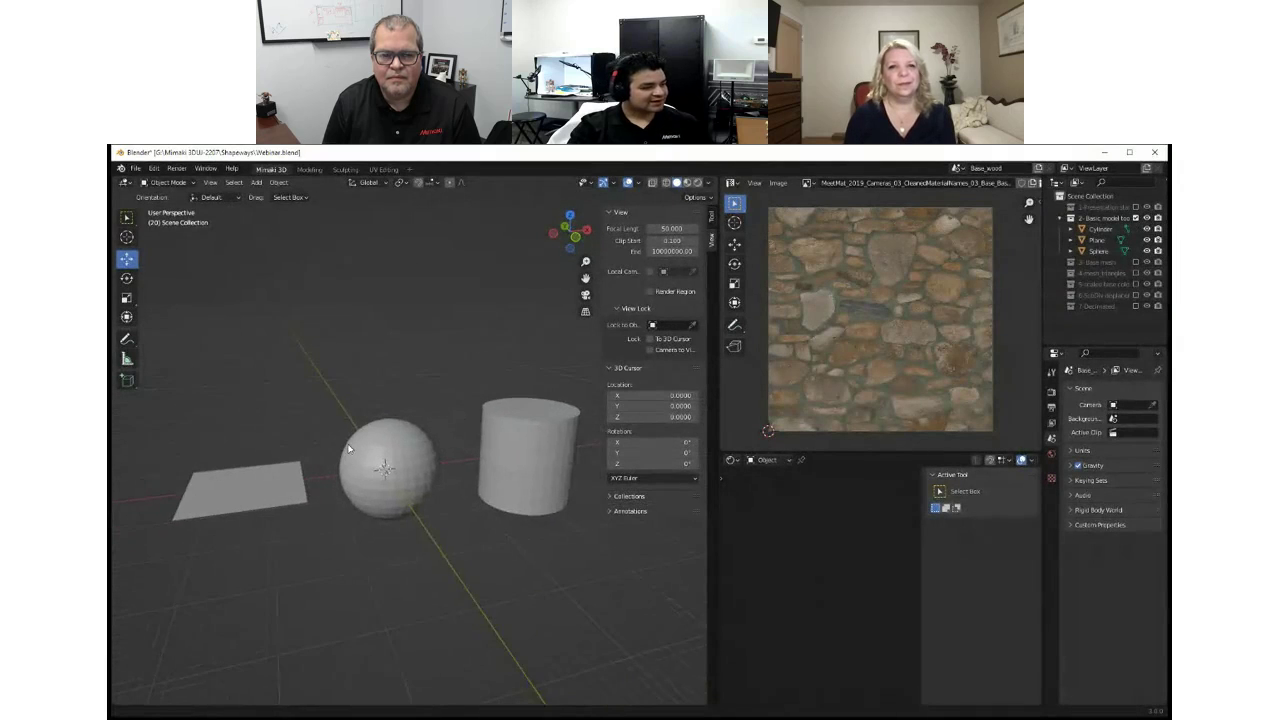
Look over the plane and sphere, and inspect the sphere's mesh structure in Edit Mode.
click(266, 476)
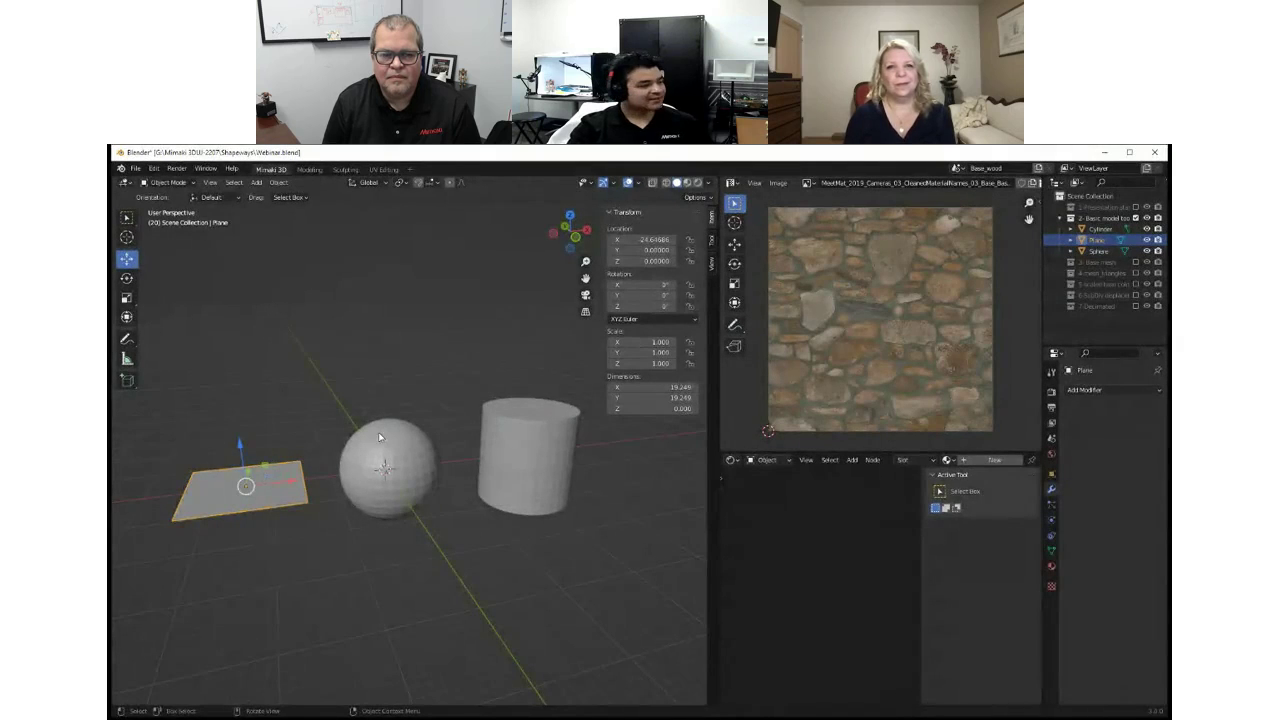
middle_drag(378, 432, 308, 432)
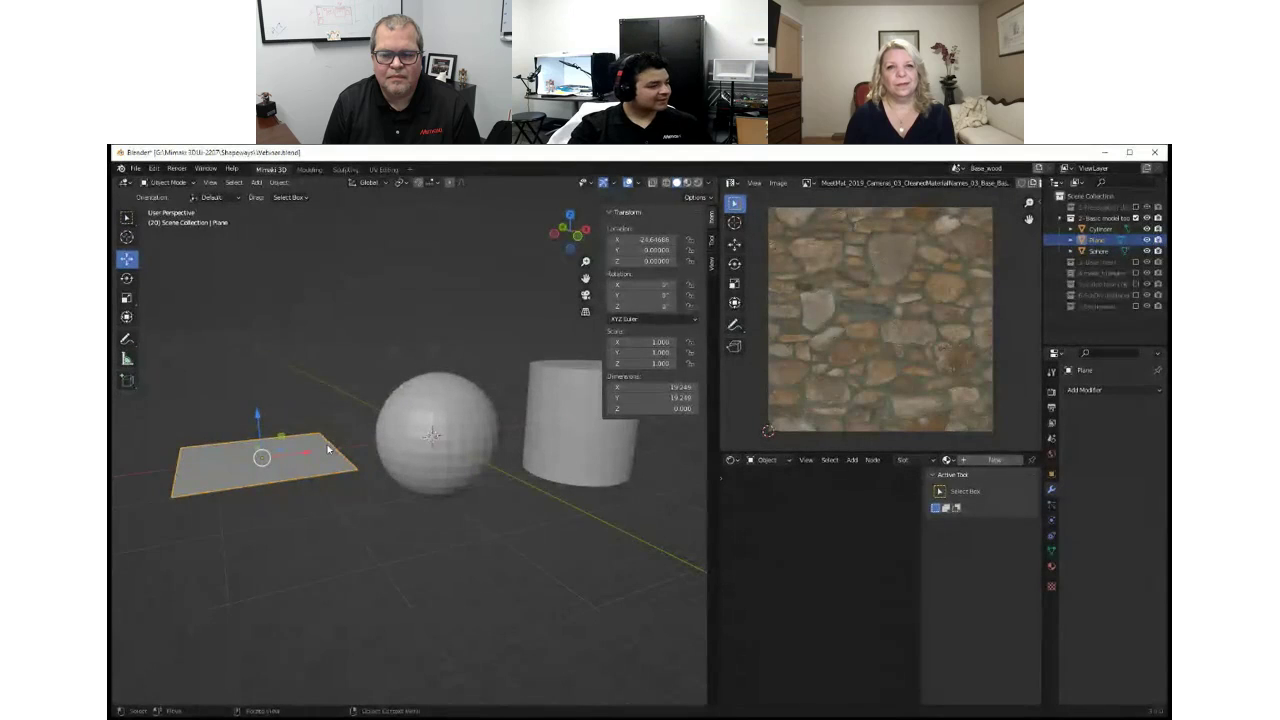
click(443, 445)
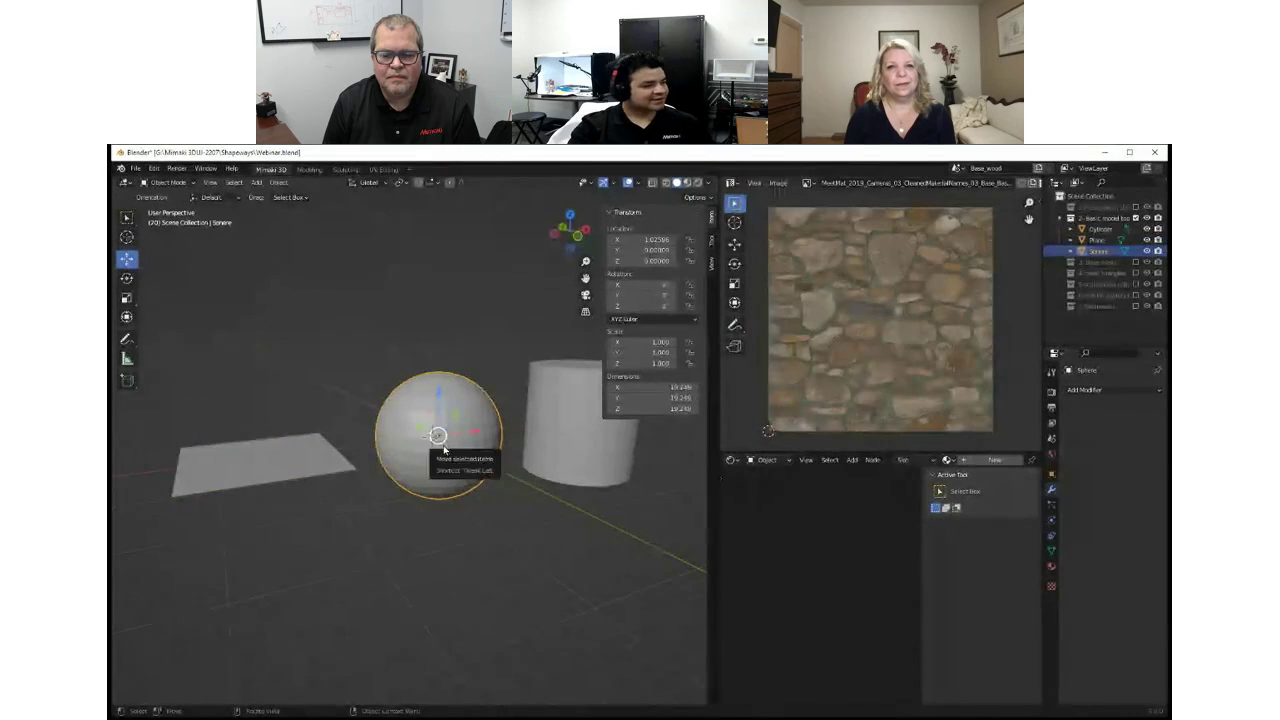
key(Tab)
scroll(432, 435, up, 2)
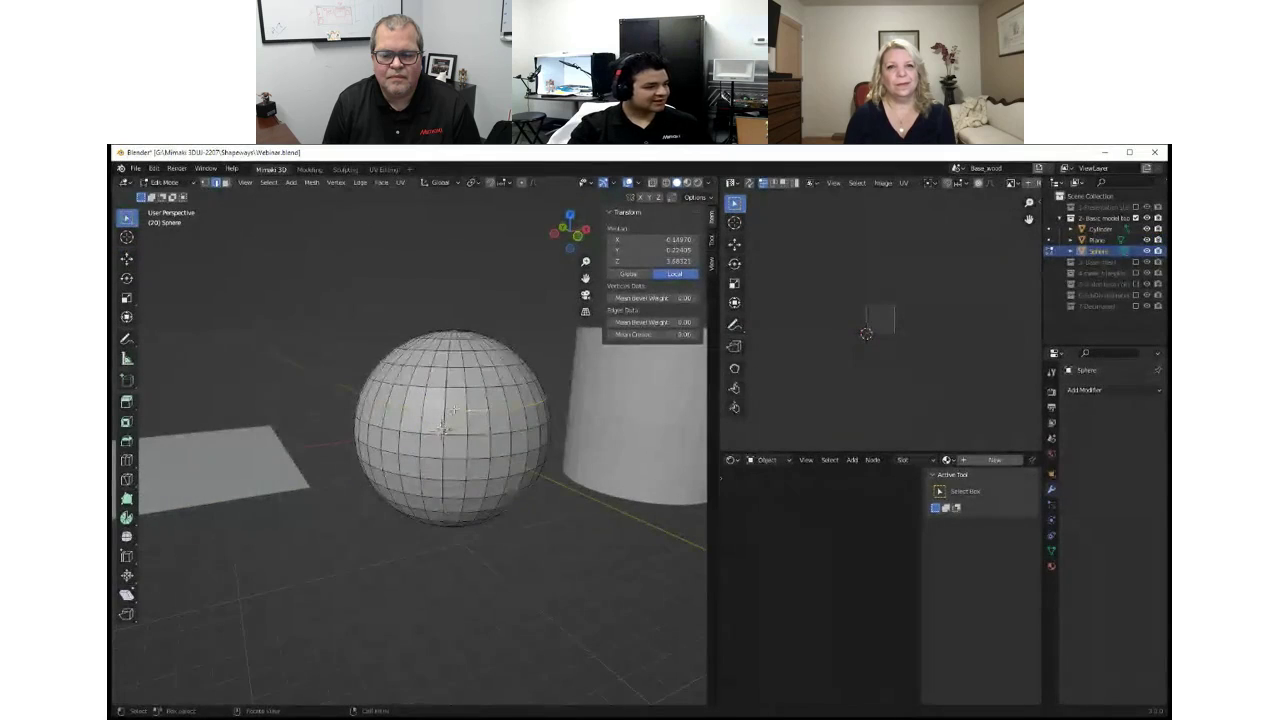
scroll(444, 428, down, 4)
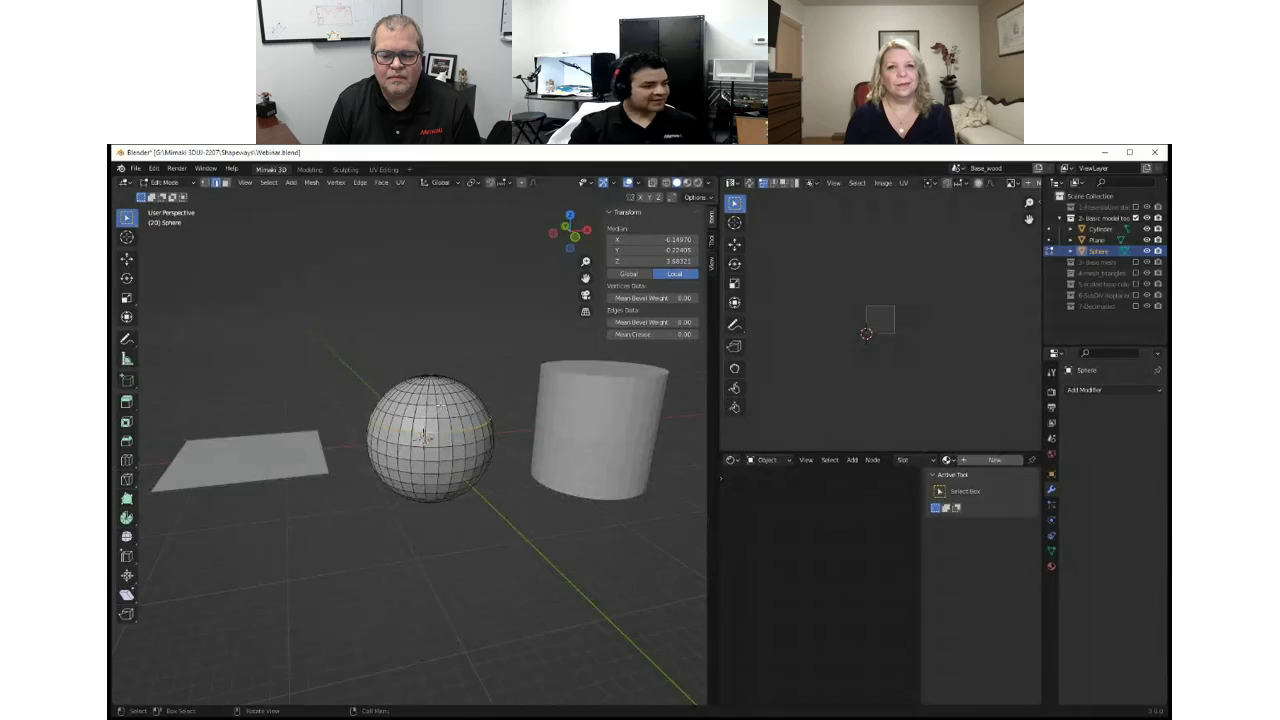
key(Tab)
scroll(376, 441, down, 1)
middle_drag(372, 441, 390, 446)
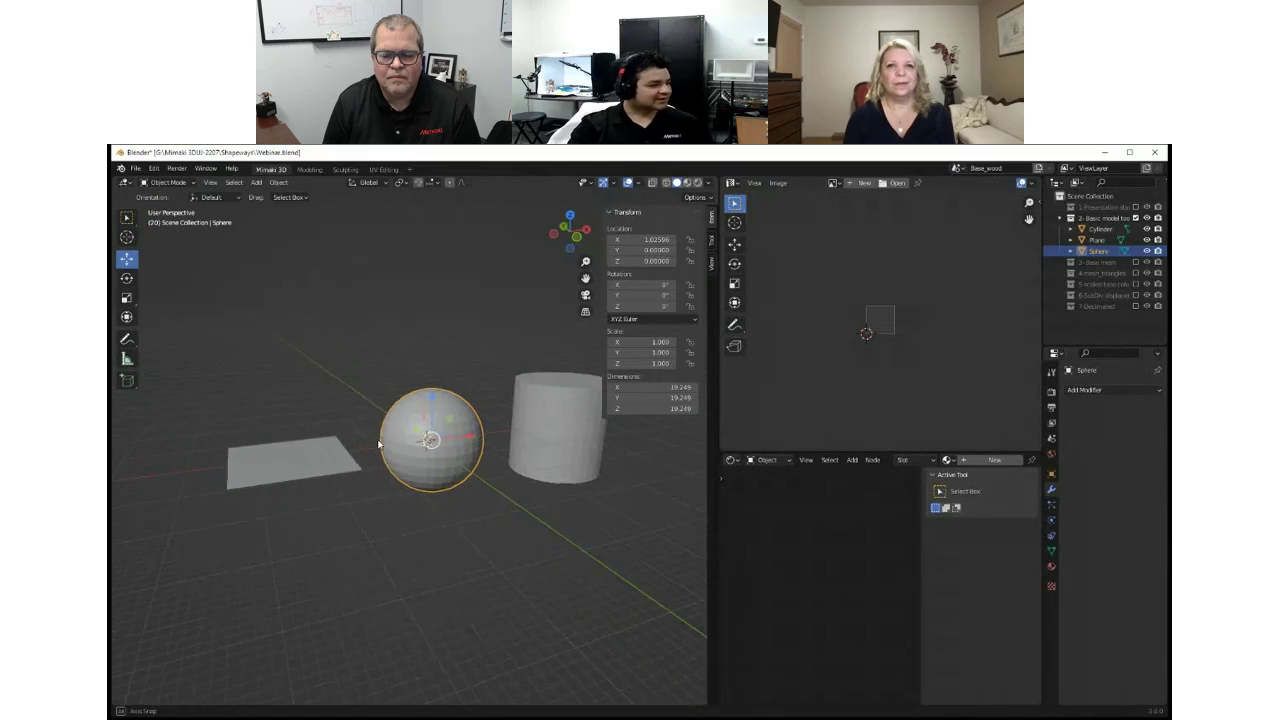
Move the plane along X and Z to about X -26.2 and Z 1.19.
click(288, 460)
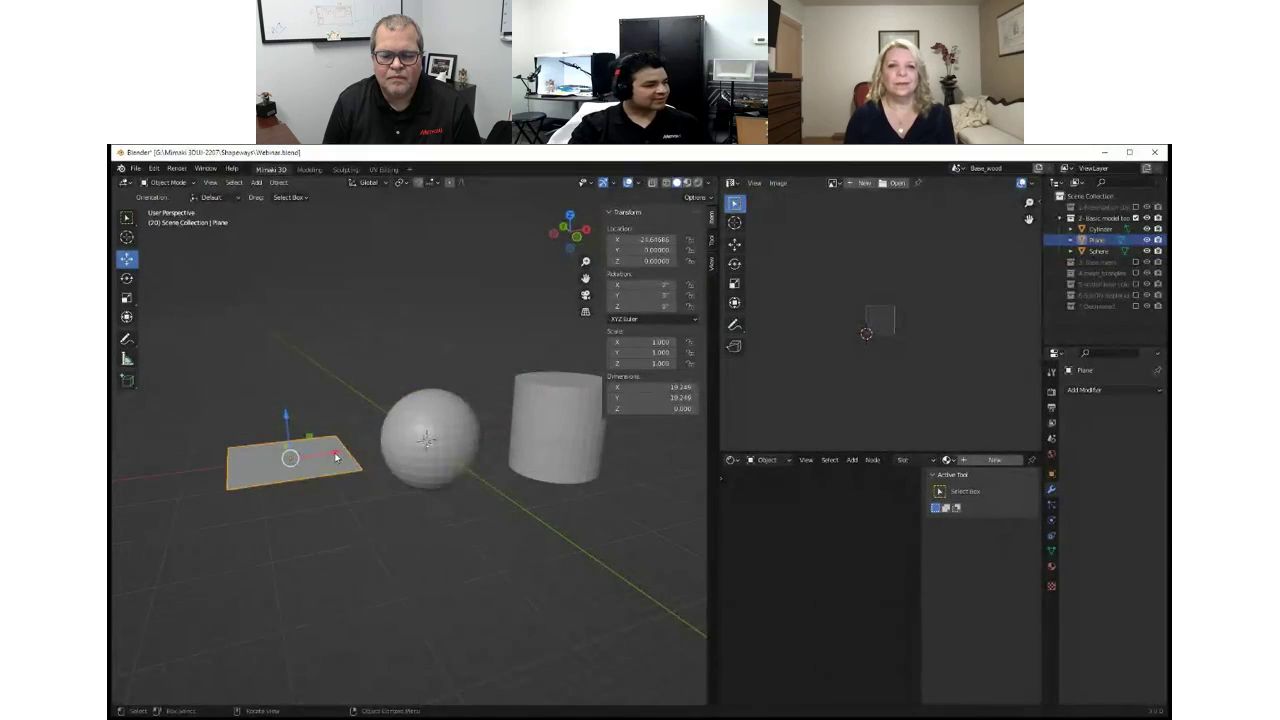
mouse_move(336, 457)
mouse_down()
mouse_move(302, 457)
mouse_move(344, 457)
mouse_move(323, 459)
mouse_up()
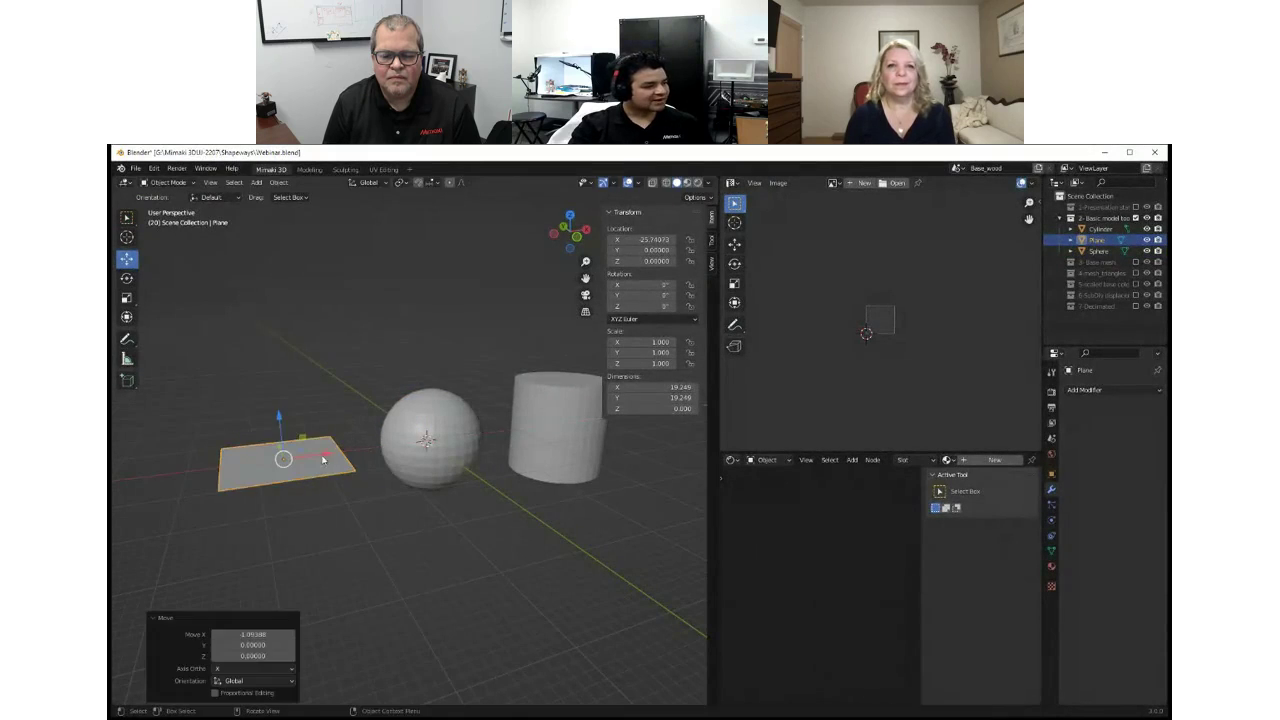
drag(280, 418, 321, 447)
mouse_move(354, 403)
middle_down()
mouse_move(346, 416)
mouse_move(370, 421)
middle_up()
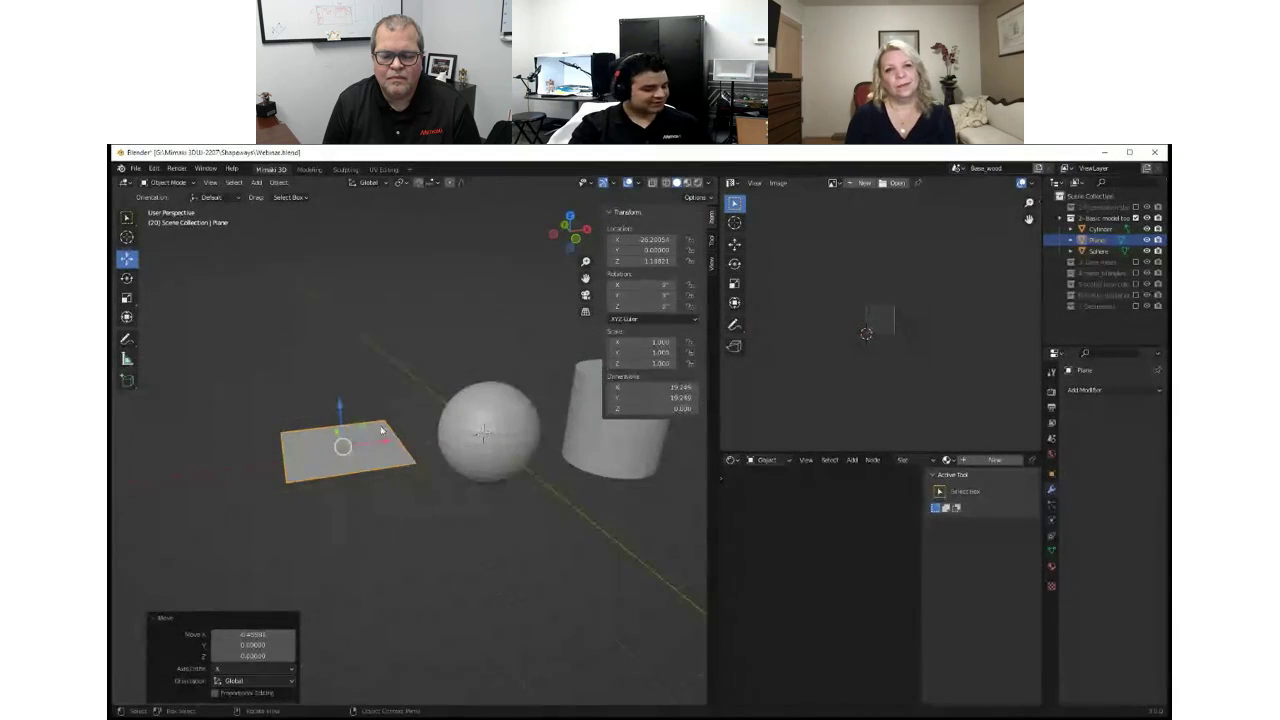
Extrude the plane's face upward by about 17.9 along its normal to form a block, and return to Object Mode.
click(364, 456)
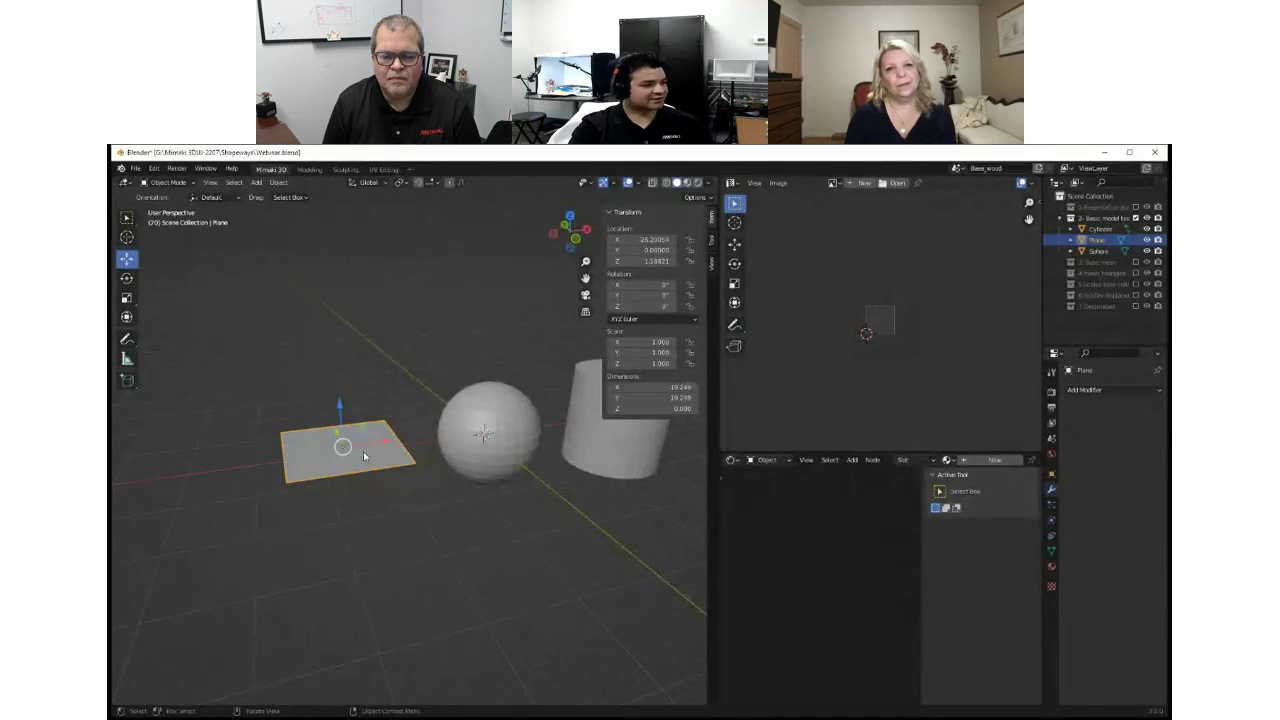
key(Tab)
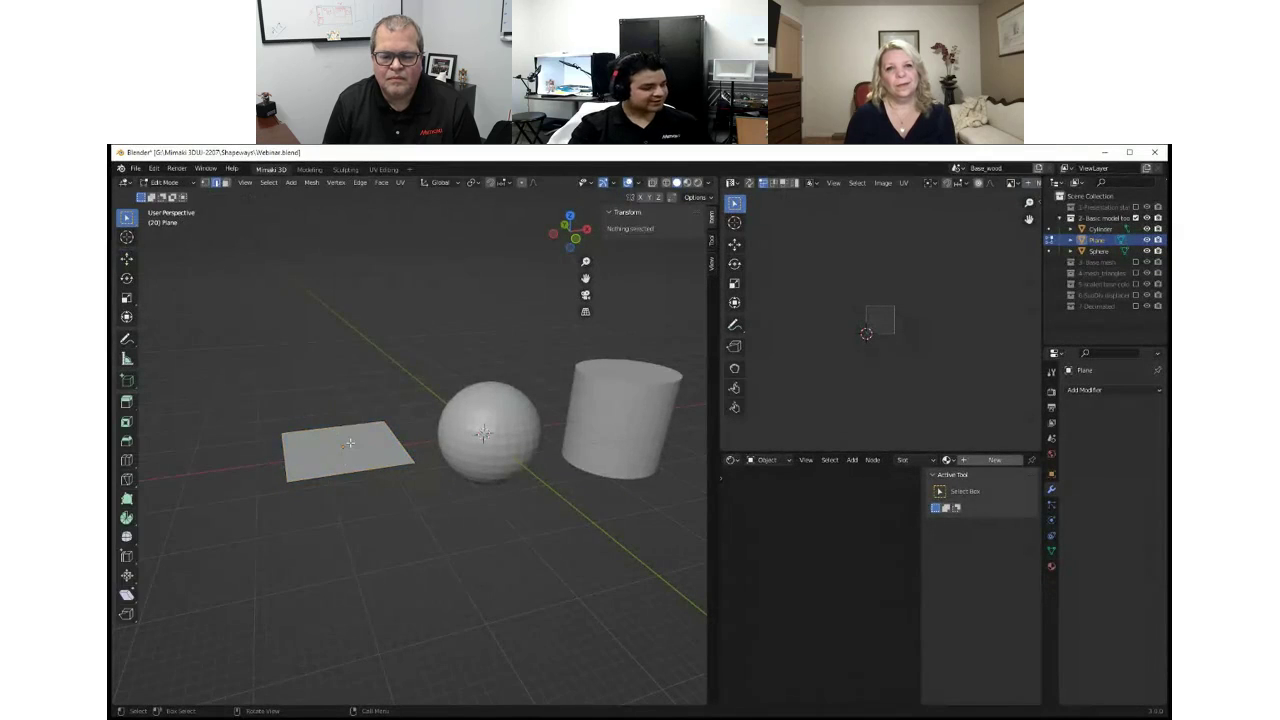
click(350, 443)
key(3)
click(350, 441)
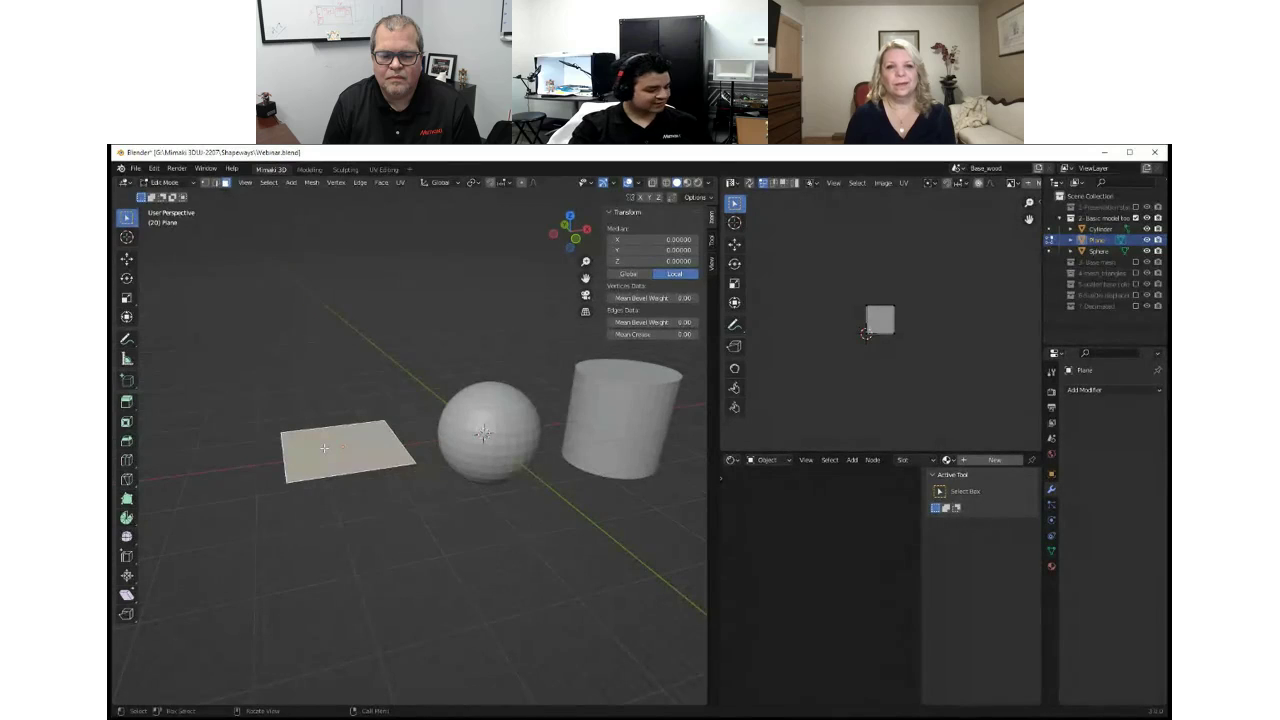
key(e)
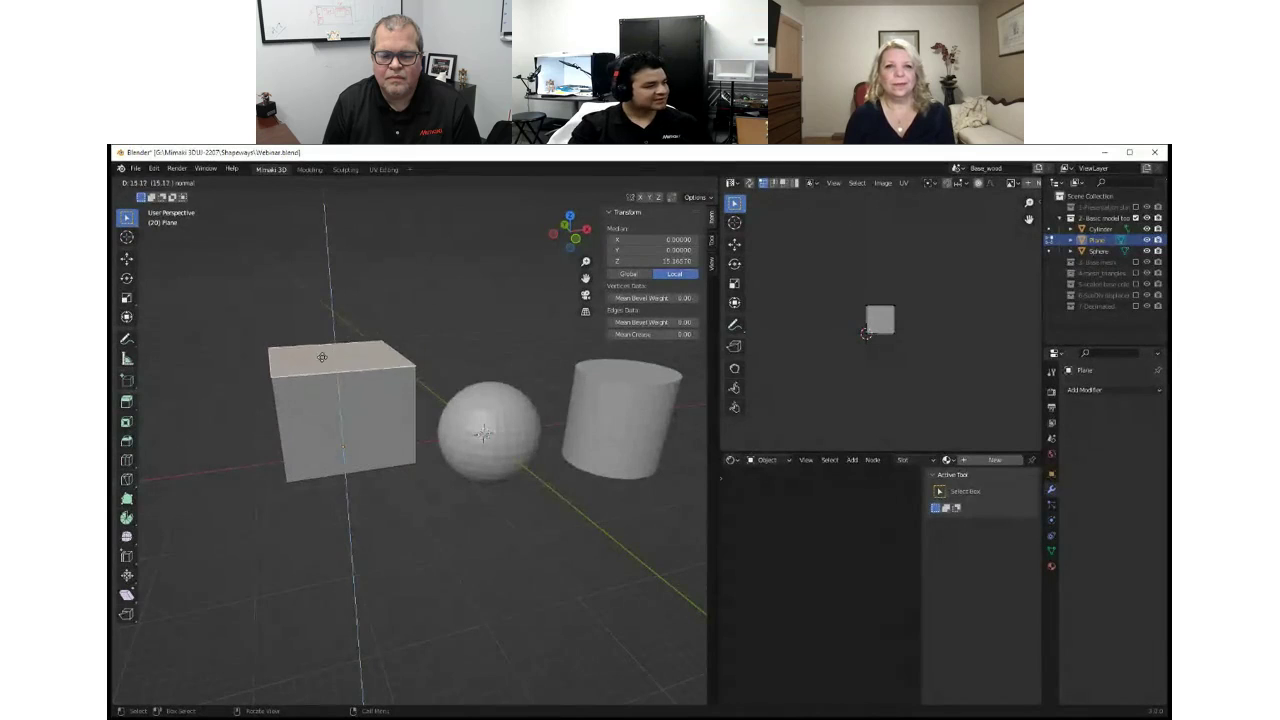
click(322, 341)
middle_drag(324, 344, 378, 413)
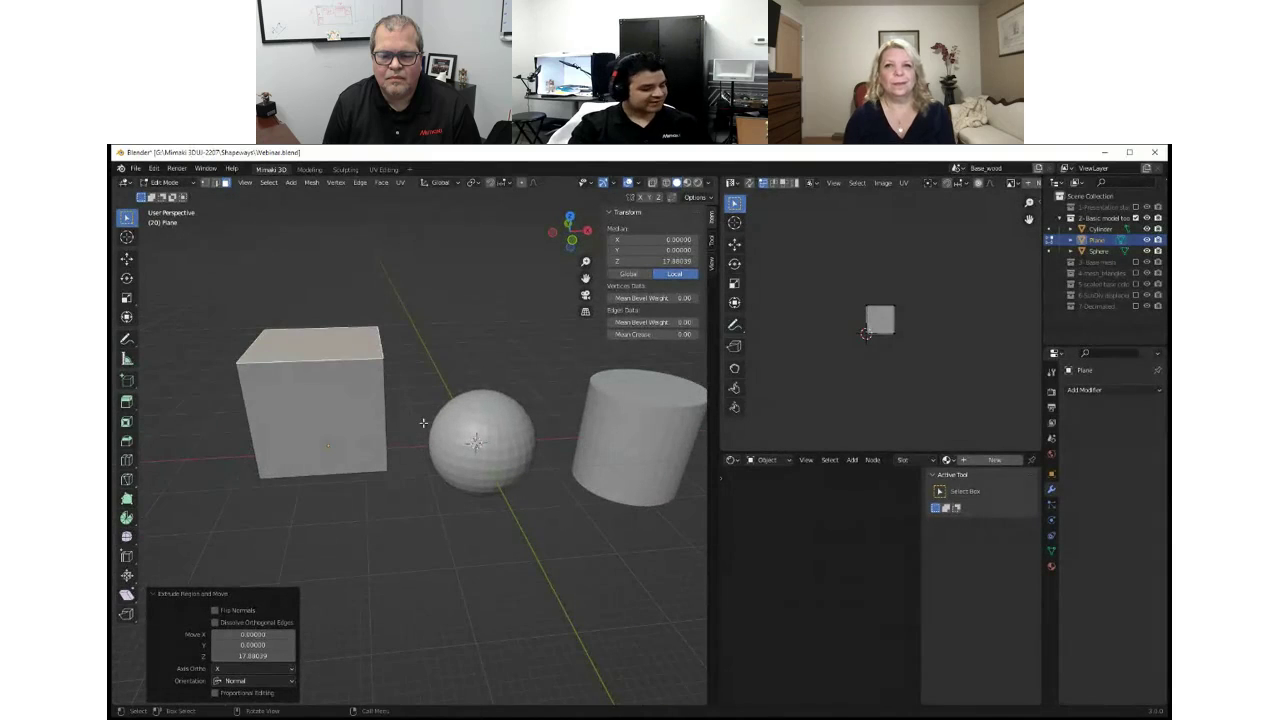
key(Tab)
Open the sphere in Edit Mode and select individual faces on its front.
click(483, 428)
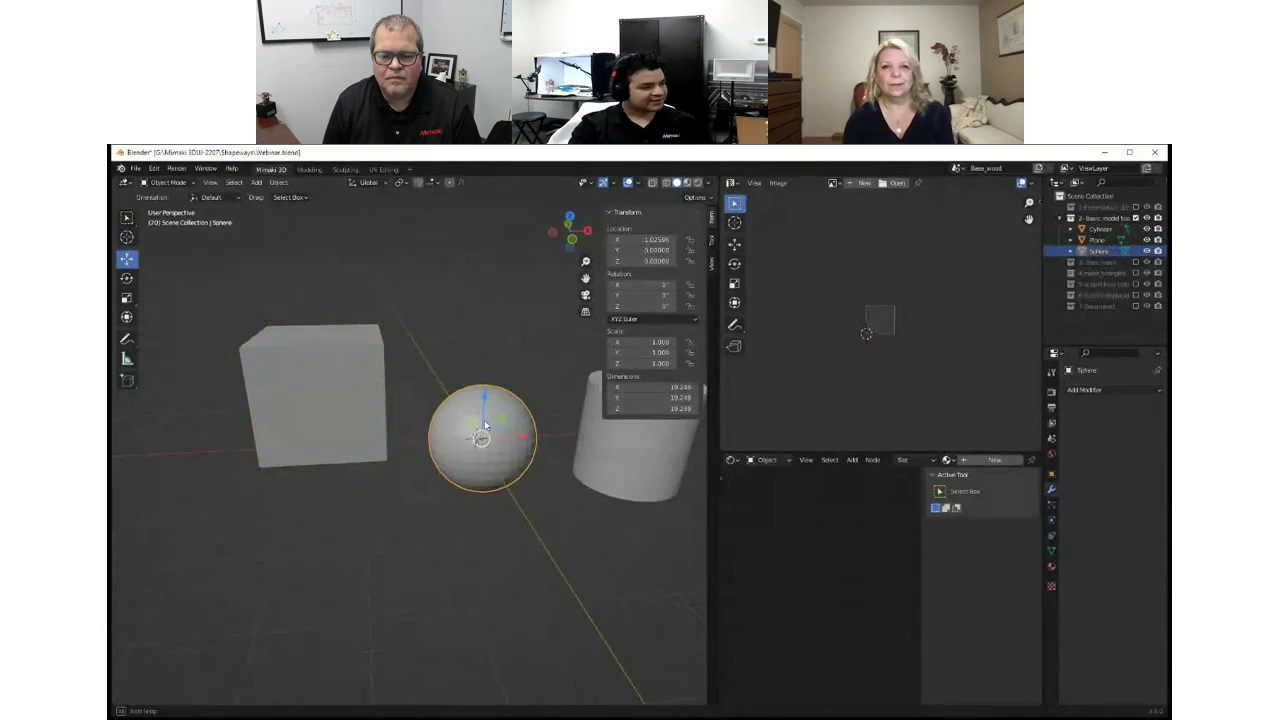
key(Tab)
scroll(485, 430, up, 5)
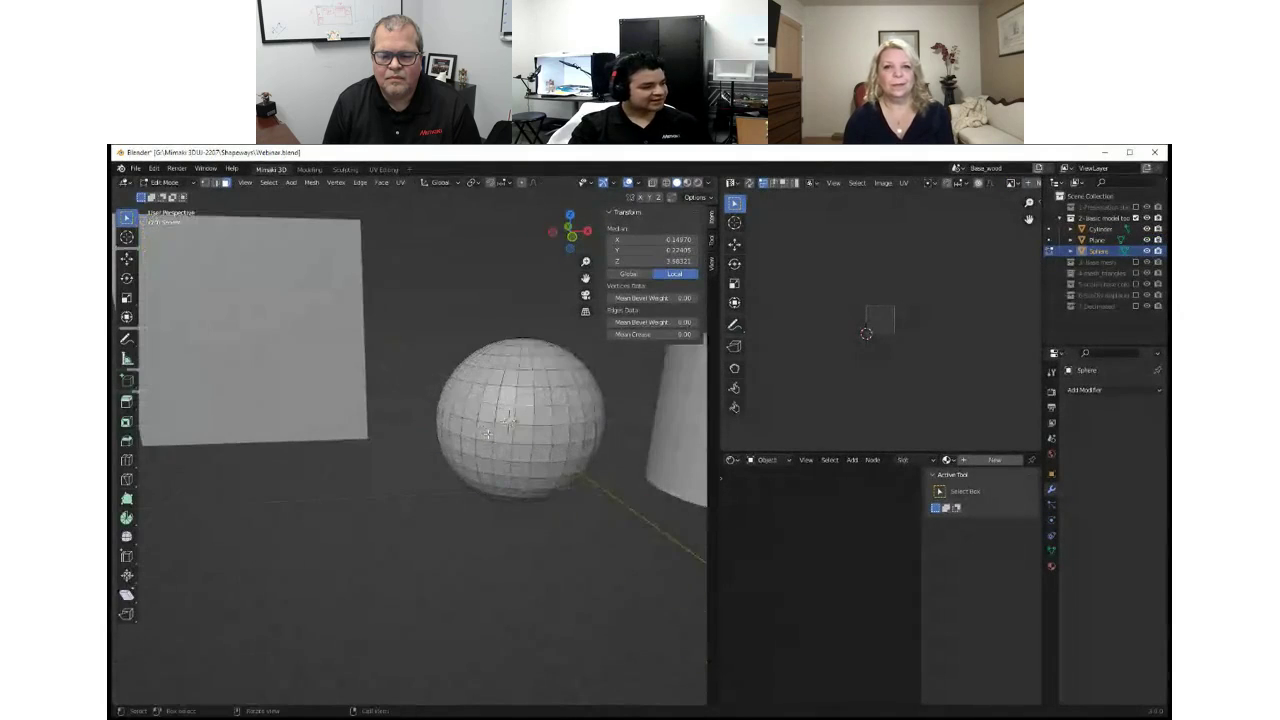
click(512, 398)
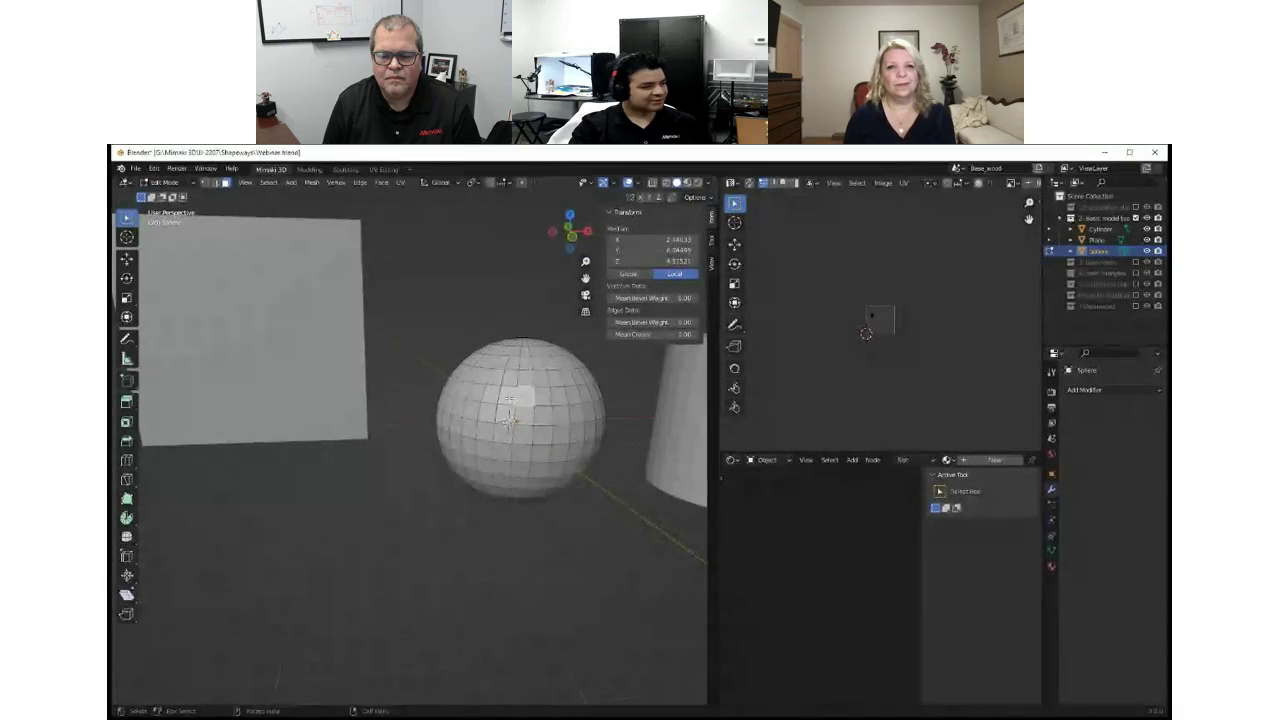
shift+click(537, 399)
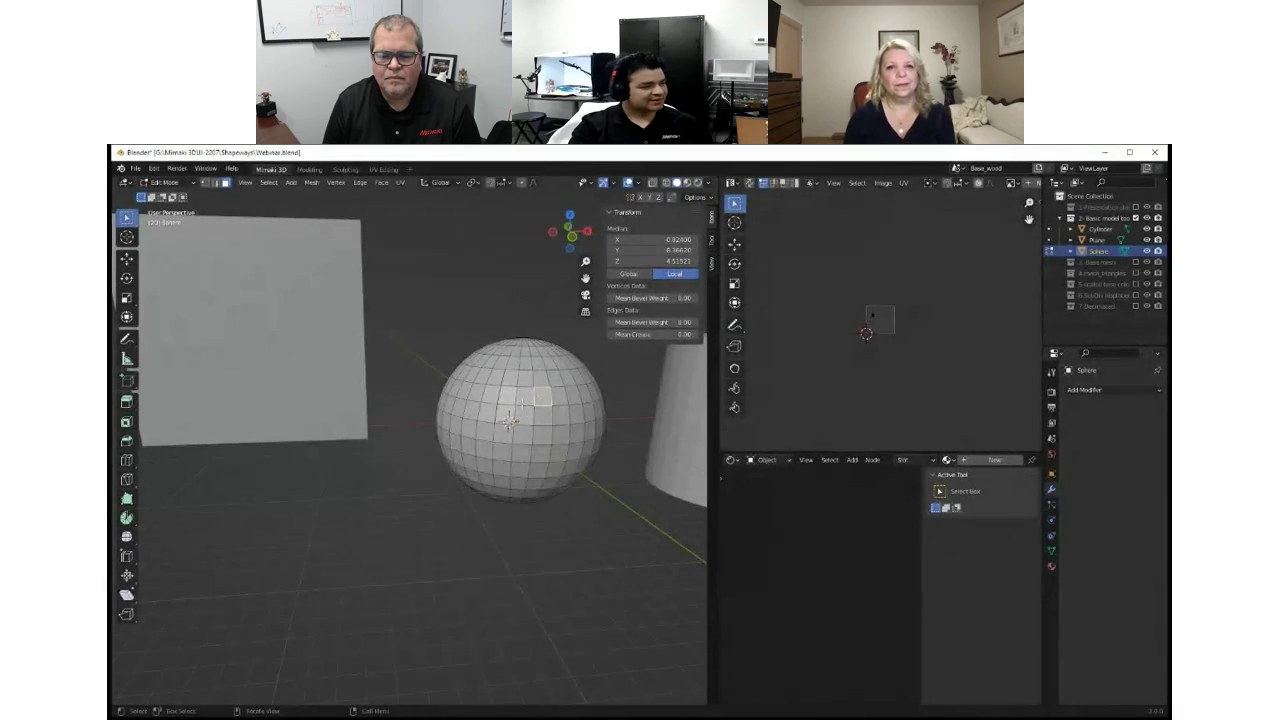
shift+click(522, 411)
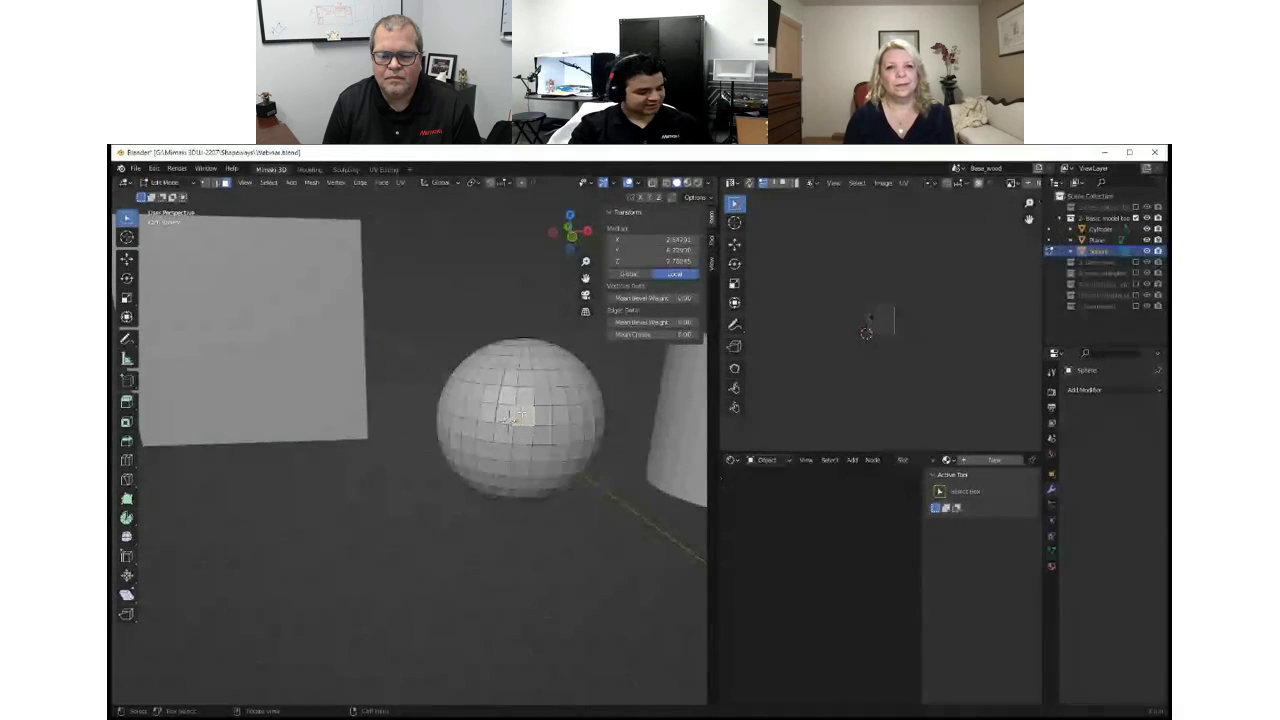
Select a horizontal edge loop around the sphere's middle, scale it inward to about 0.9 to form a groove, and return to Object Mode.
key(2)
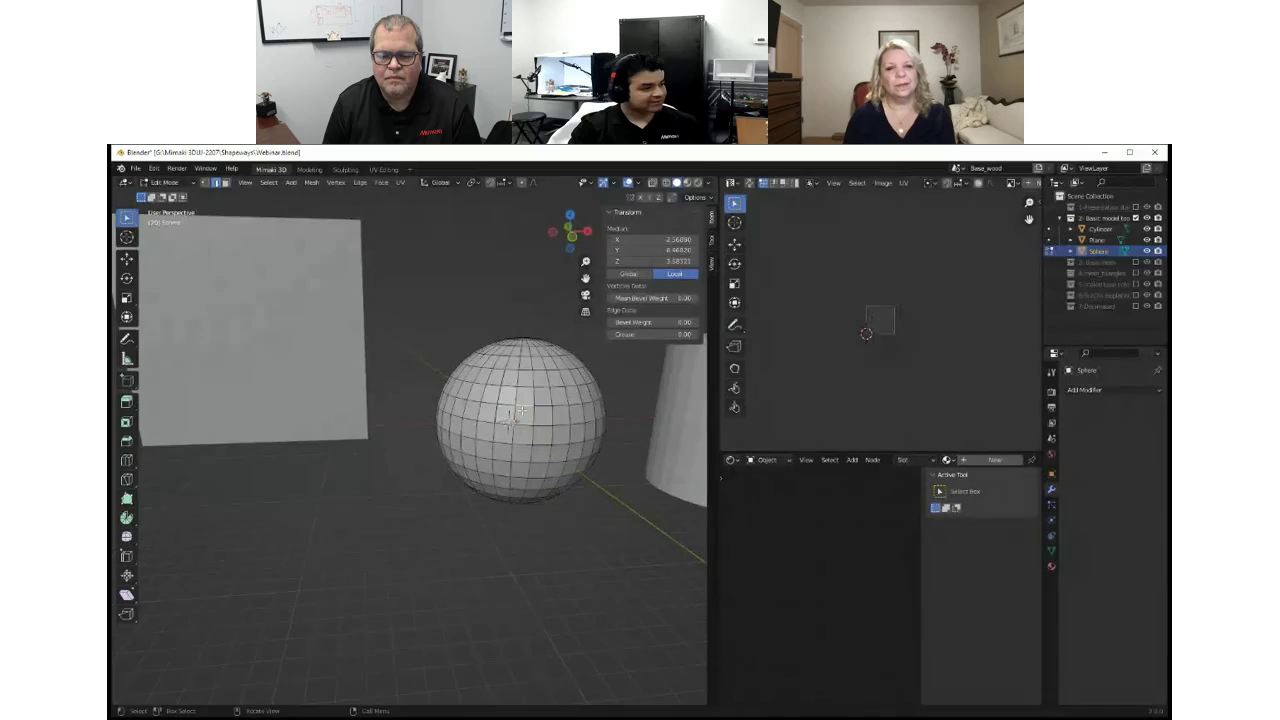
alt+click(521, 409)
middle_drag(512, 420, 422, 440)
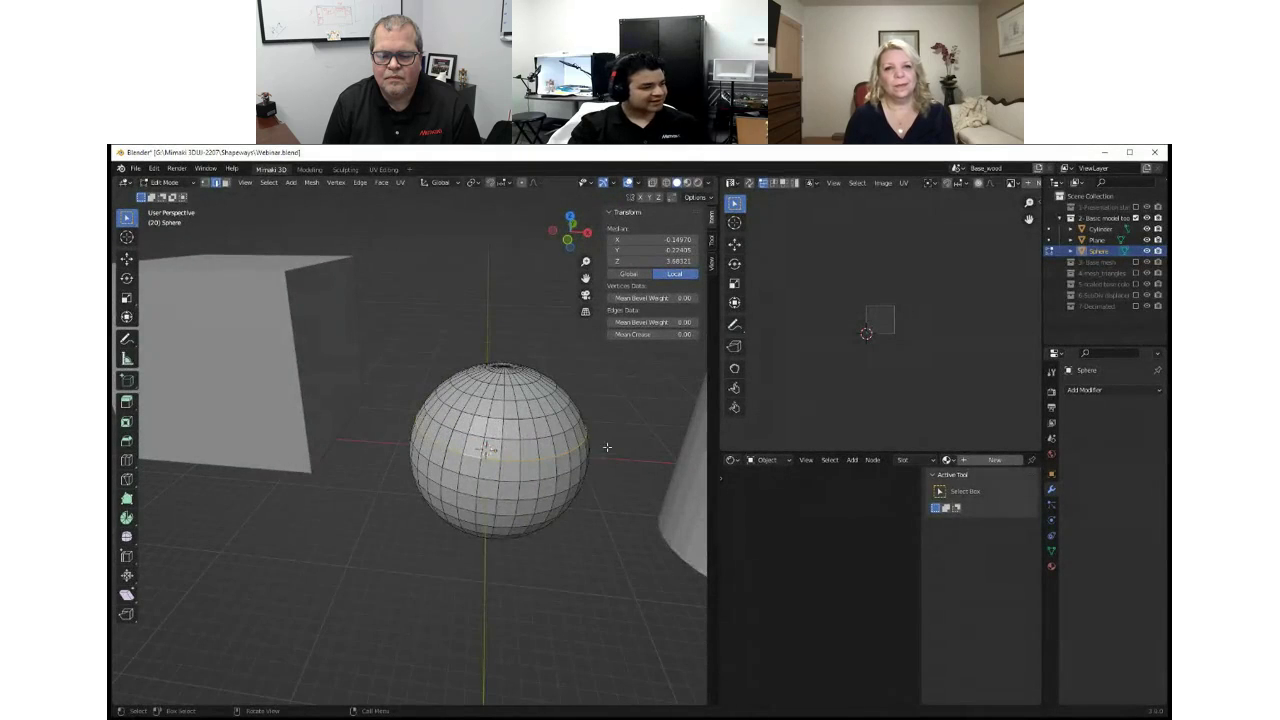
scroll(607, 447, down, 1)
scroll(510, 461, up, 3)
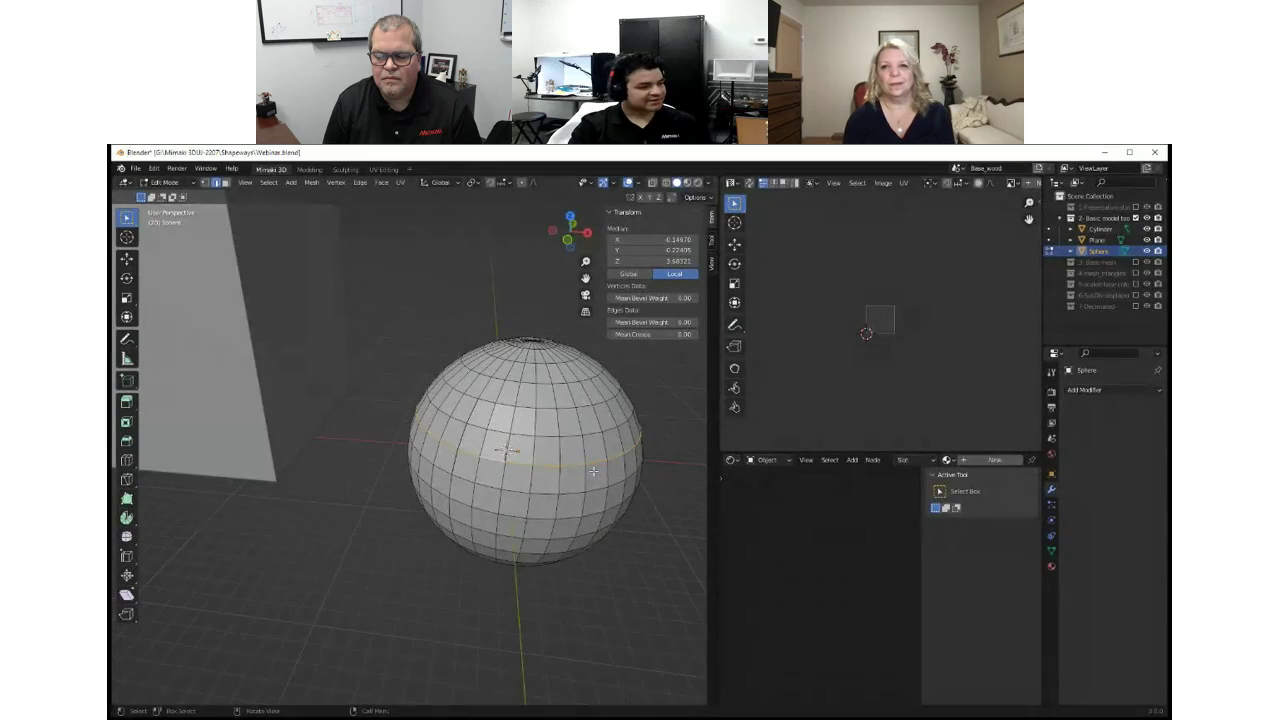
key(s)
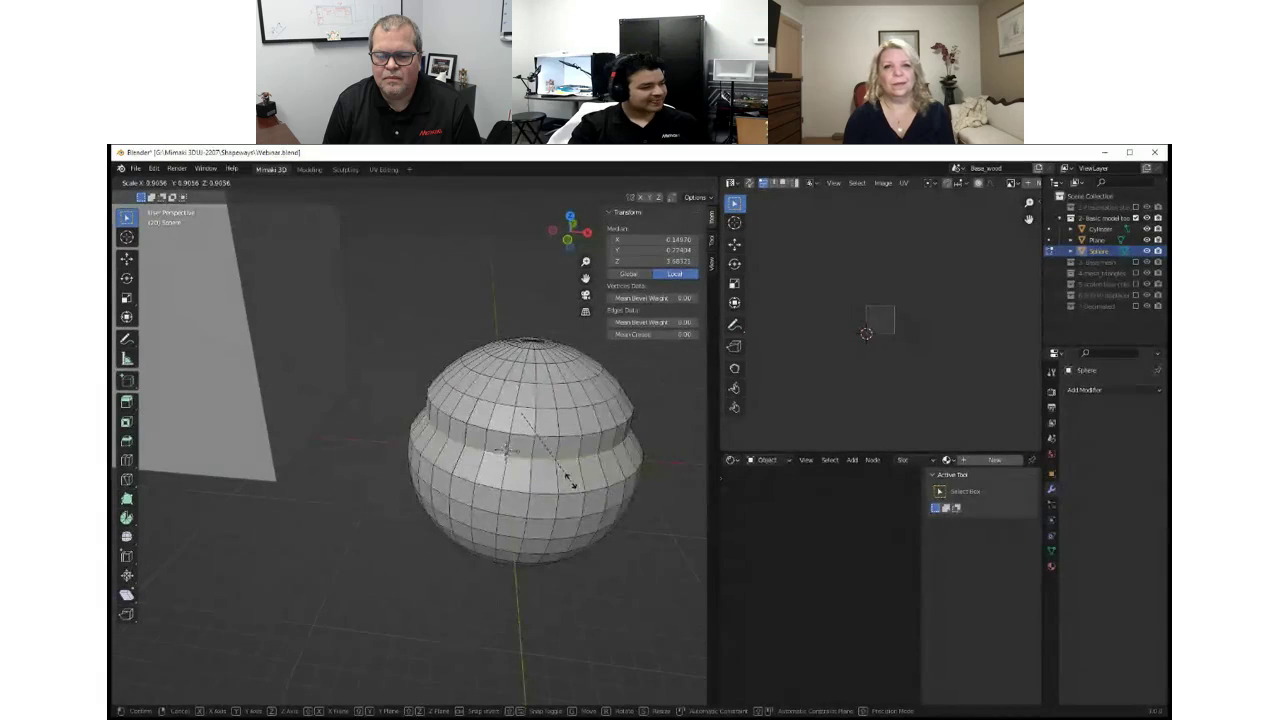
click(566, 480)
scroll(498, 465, down, 3)
middle_drag(498, 466, 460, 482)
key(Tab)
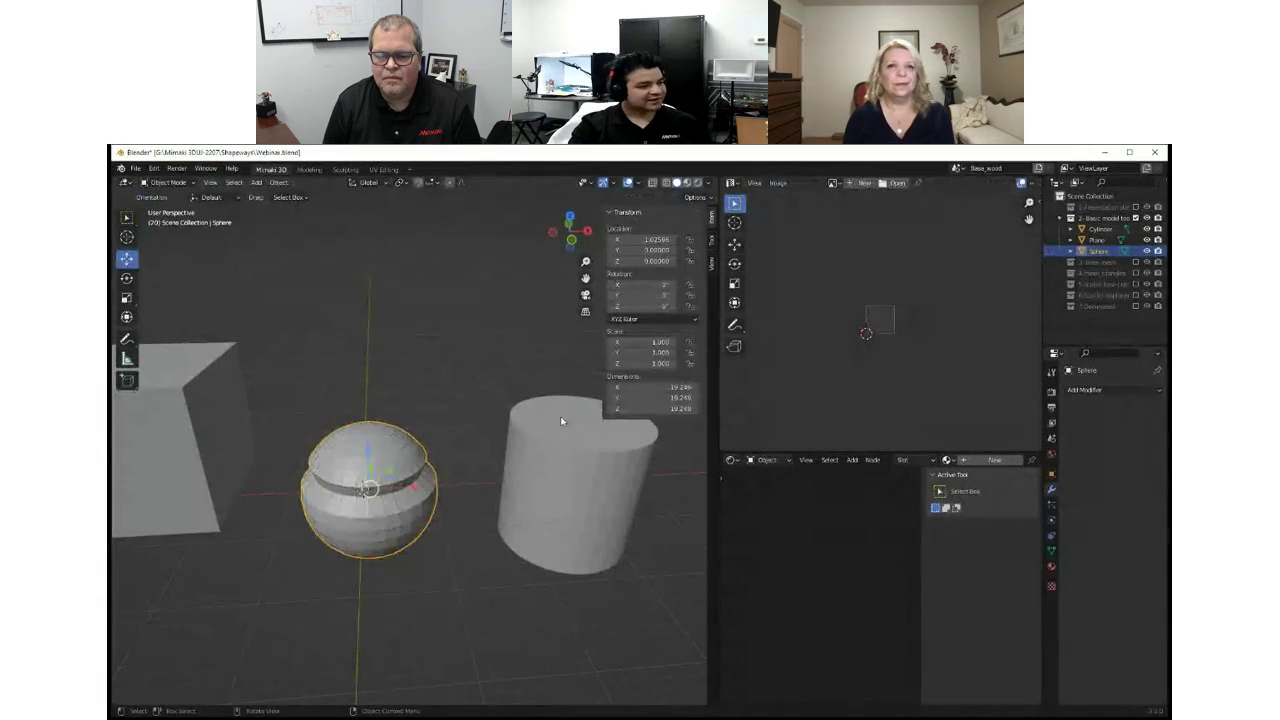
Select the cylinder and open it in Edit Mode with its top face visible.
click(566, 437)
mouse_move(566, 437)
middle_down()
mouse_move(548, 446)
mouse_move(578, 452)
middle_up()
key(Tab)
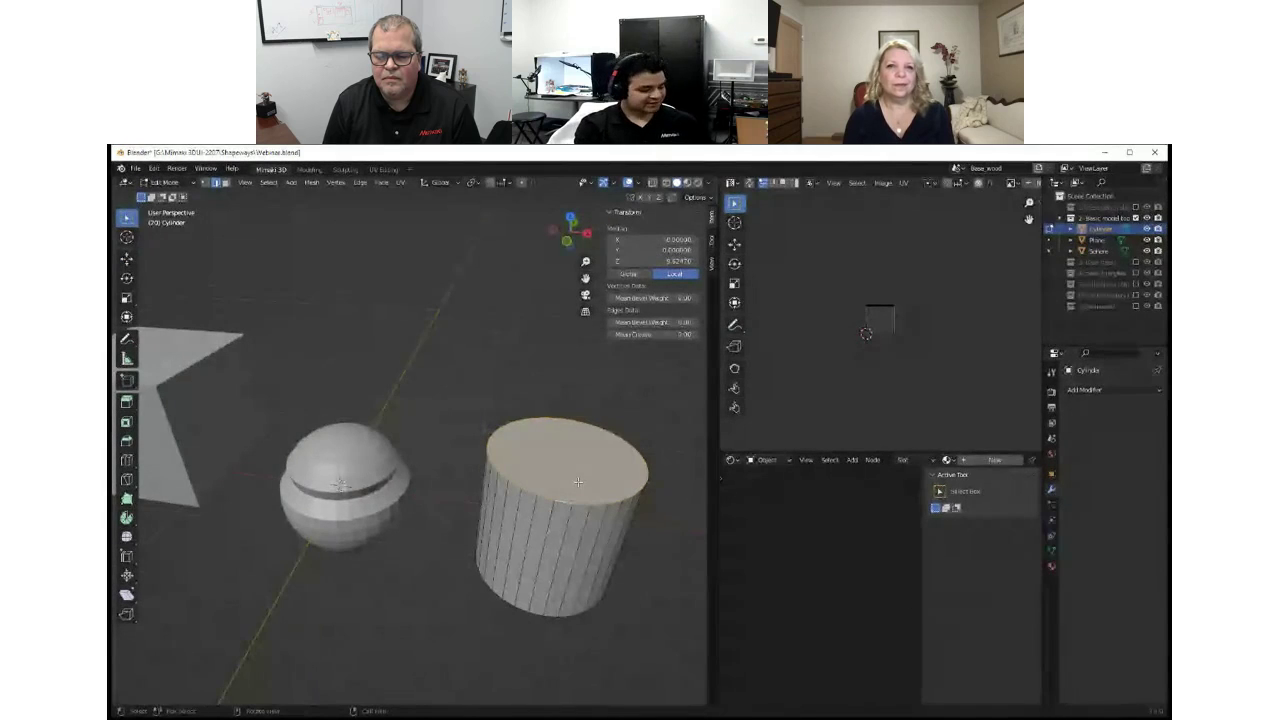
Try triangulating the cylinder's top face, examine the resulting triangle edges, and undo the triangulation.
key(ctrl+t)
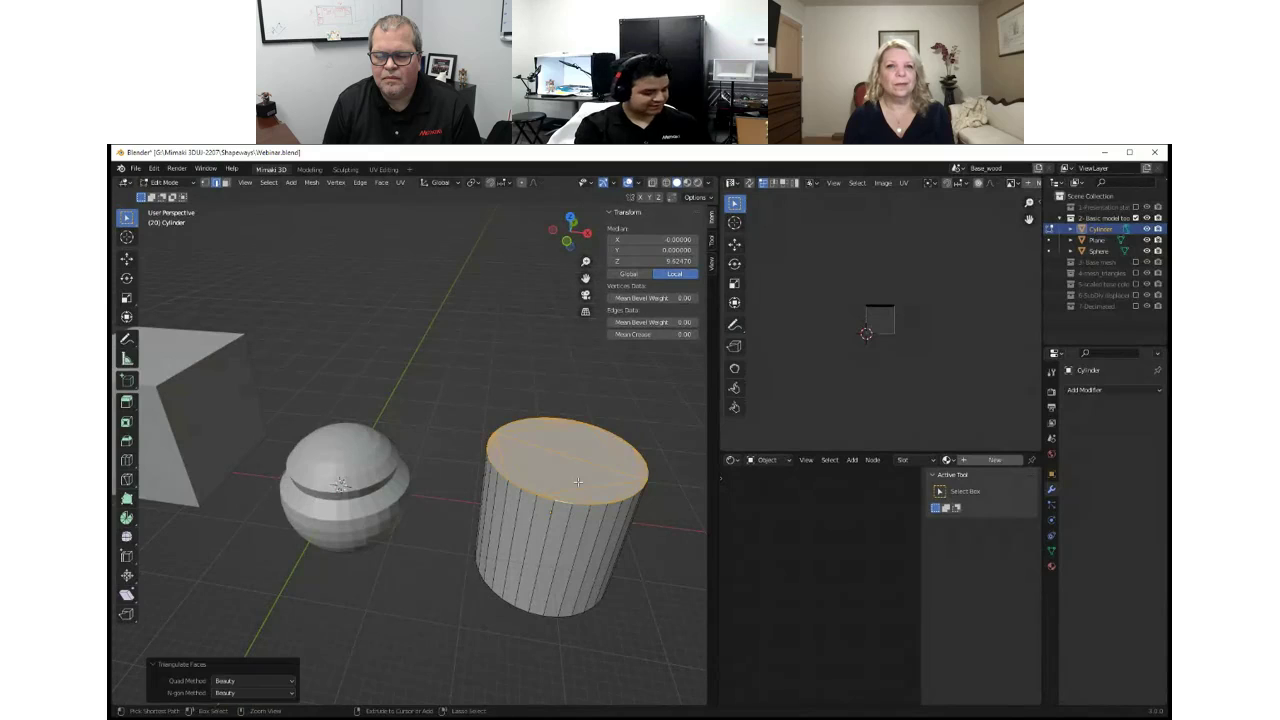
scroll(543, 466, up, 3)
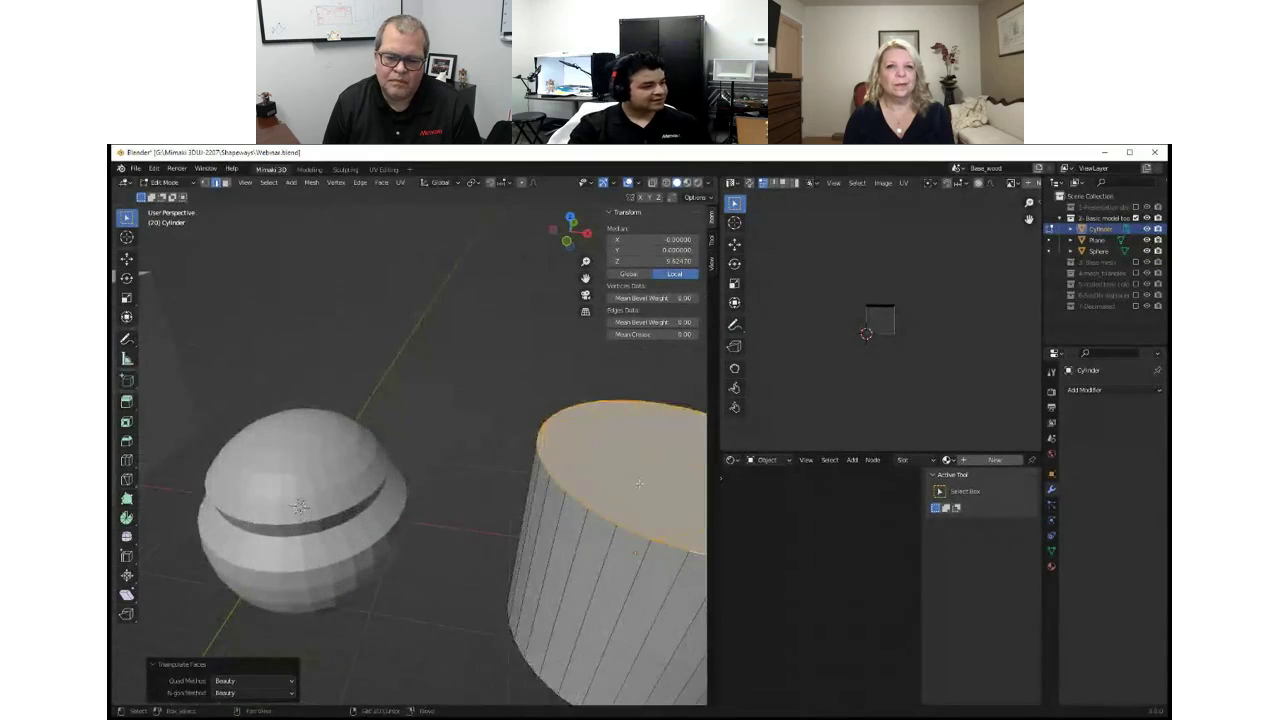
shift+middle_drag(543, 466, 238, 413)
middle_drag(450, 425, 481, 468)
scroll(480, 467, up, 5)
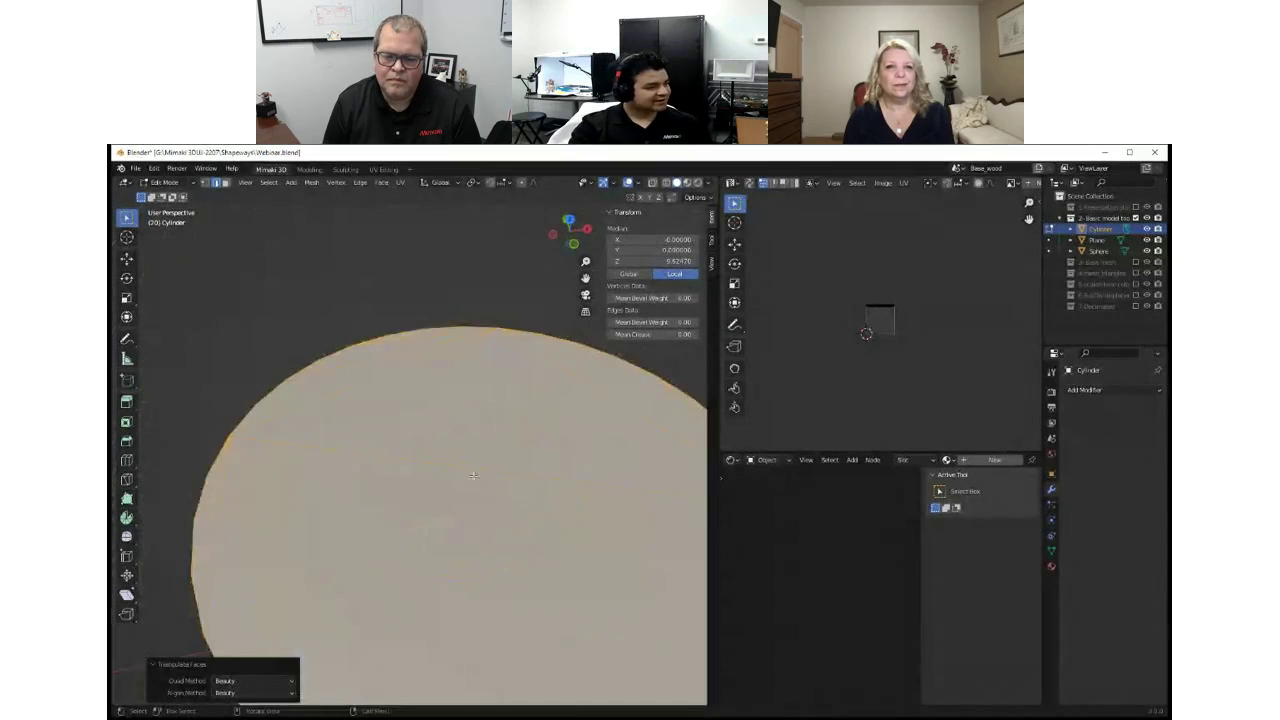
scroll(450, 482, down, 5)
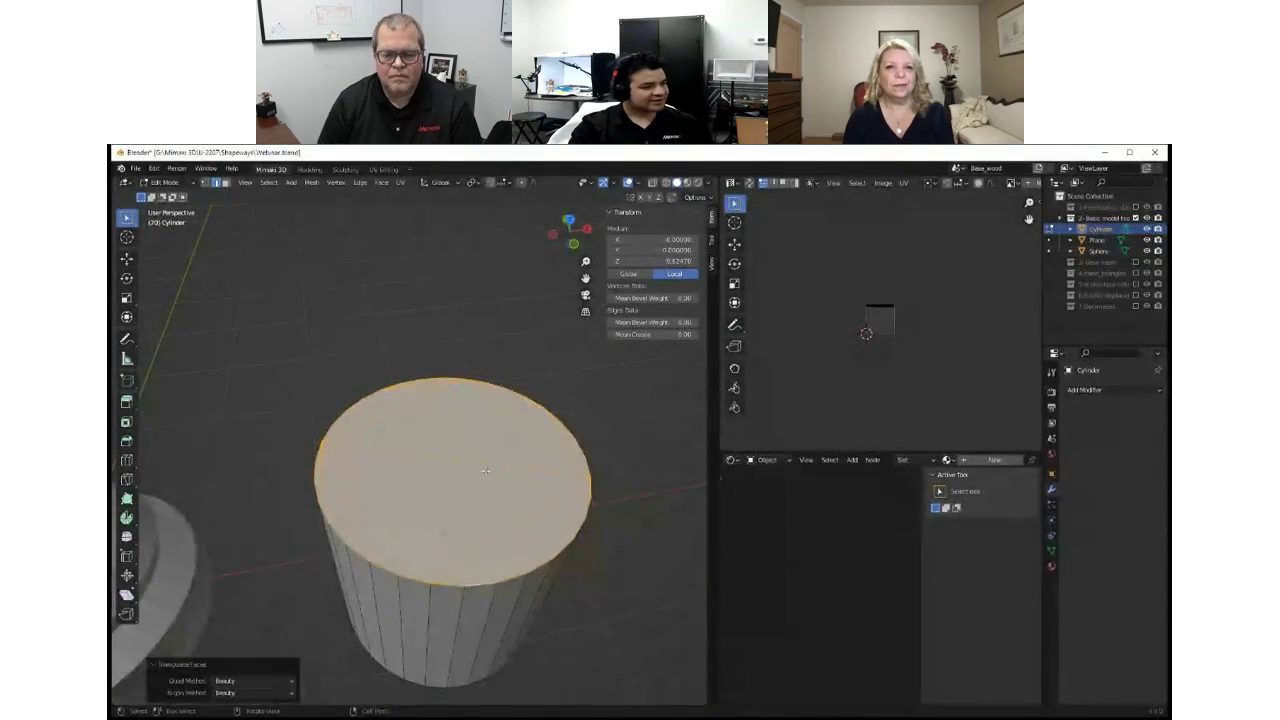
click(365, 435)
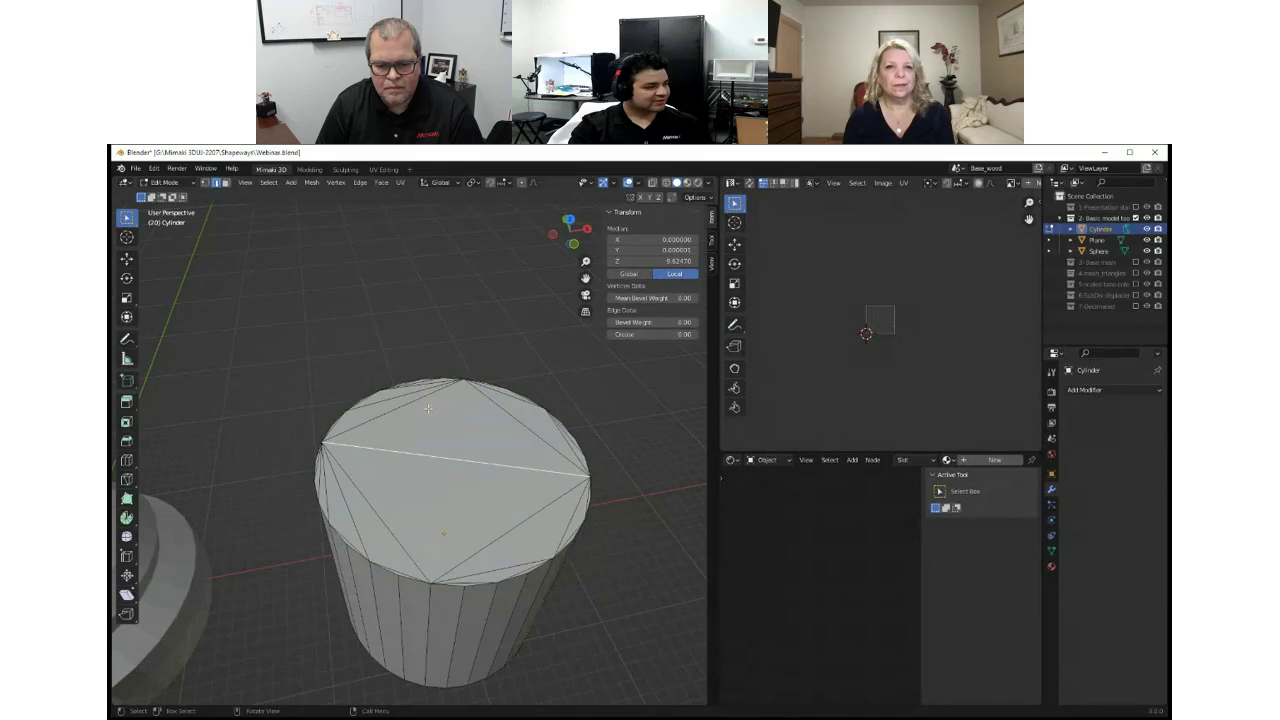
mouse_move(477, 519)
middle_down()
mouse_move(468, 486)
mouse_move(471, 508)
middle_up()
key(ctrl+z)
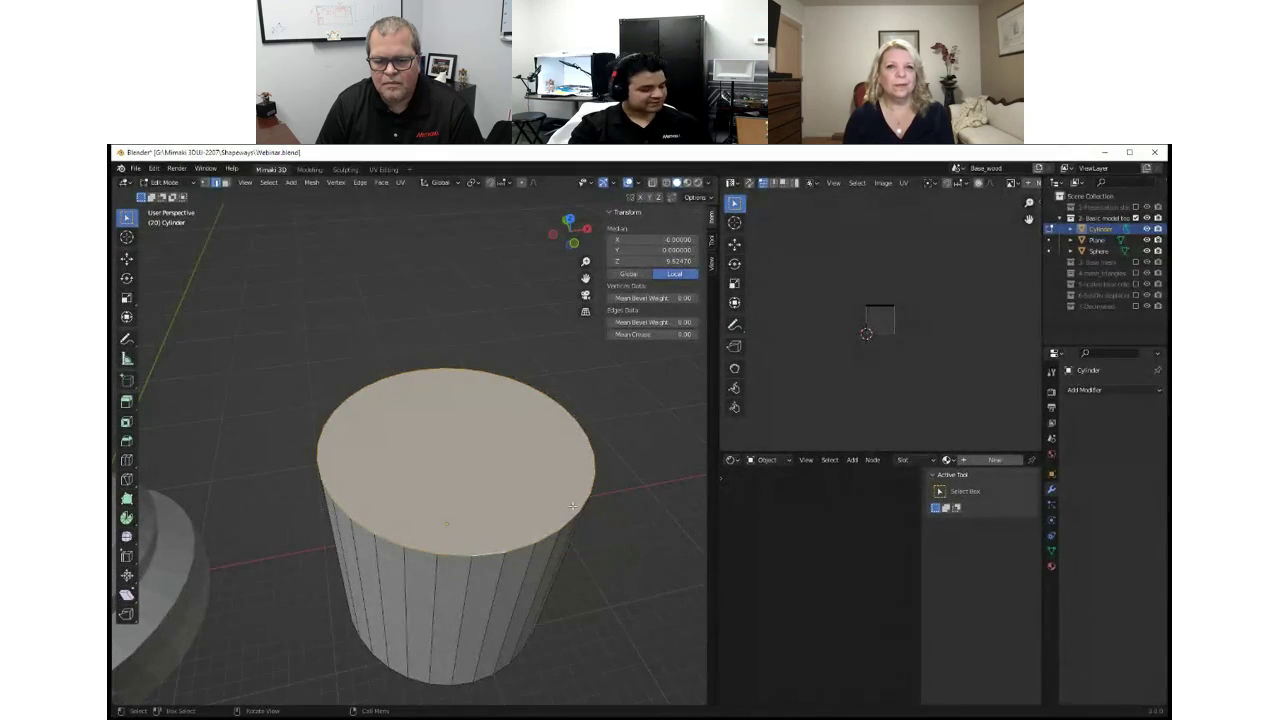
Inset the cylinder's top face to leave an even rim around its edge.
key(i)
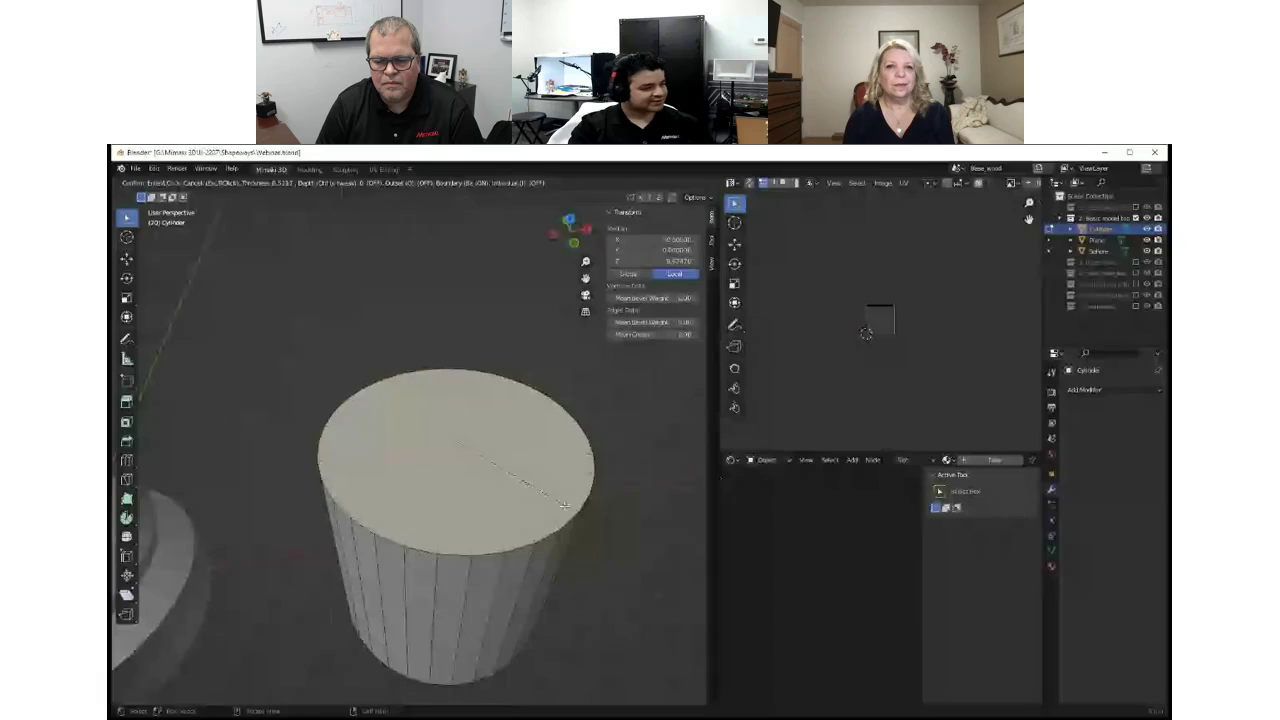
click(535, 498)
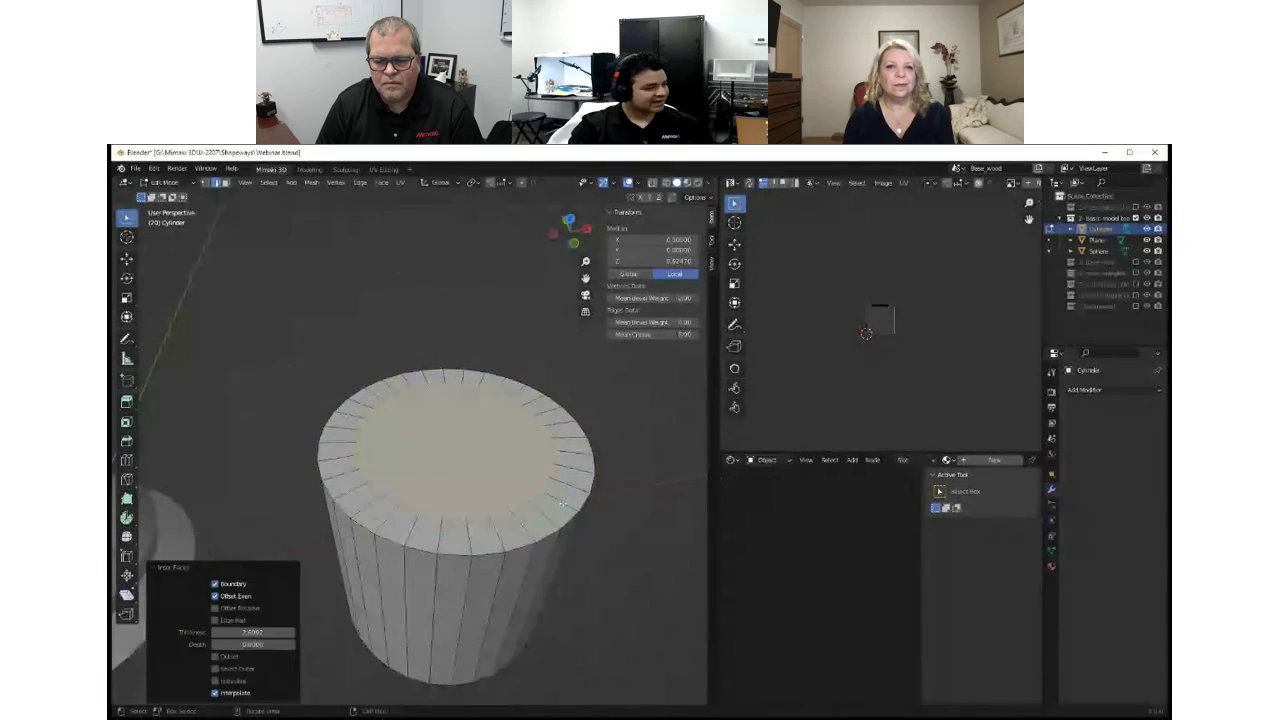
click(562, 504)
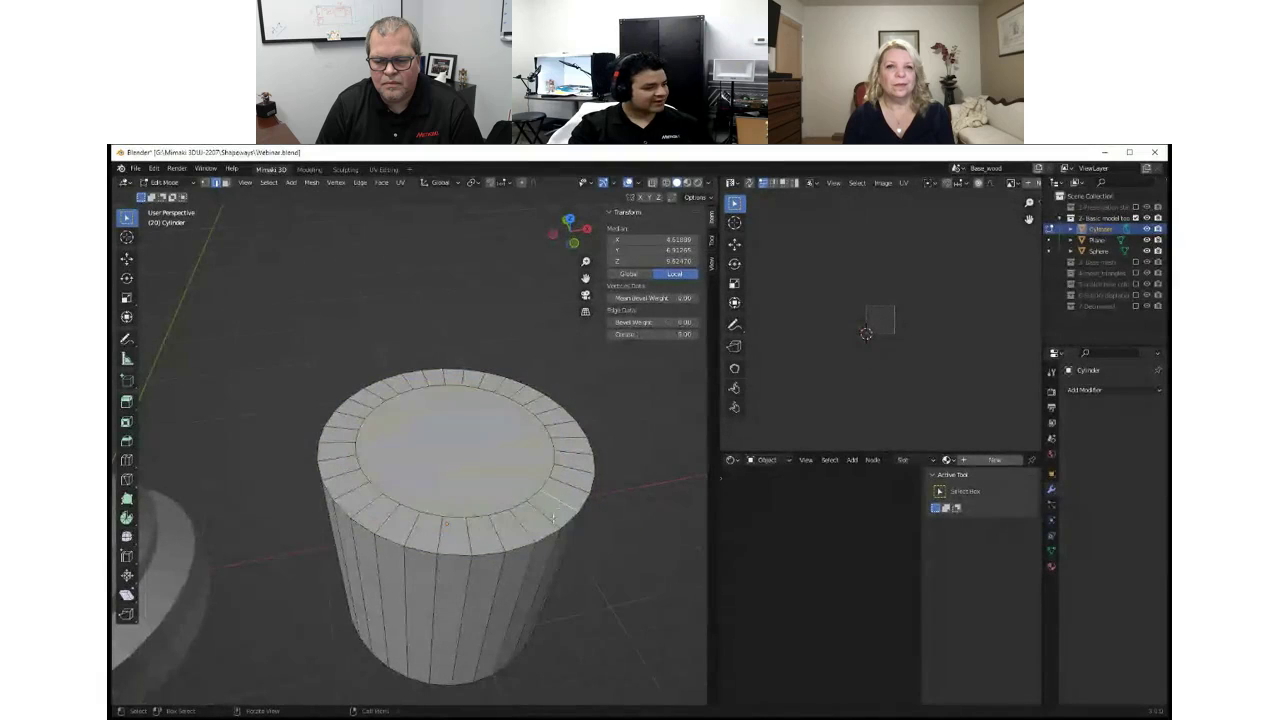
Extrude the inner top face about 6.81 down into the cylinder to hollow it out, and look over the shape.
click(436, 468)
middle_drag(436, 468, 509, 394)
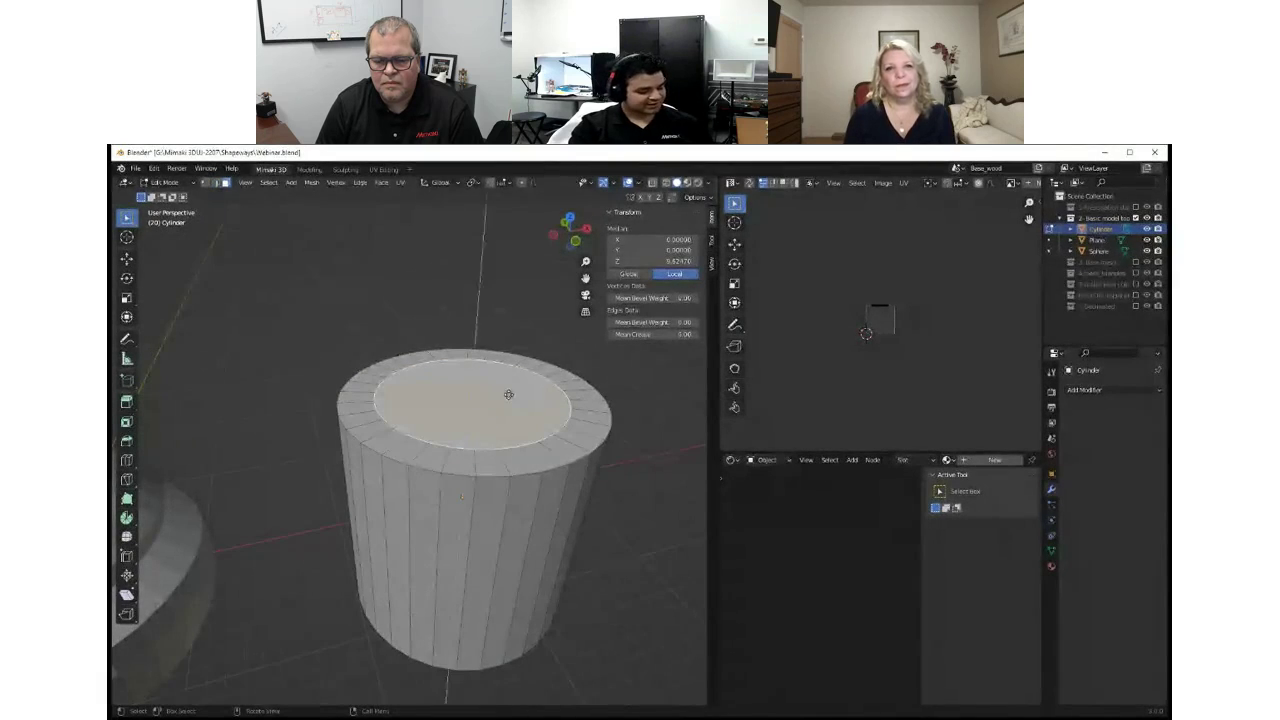
key(e)
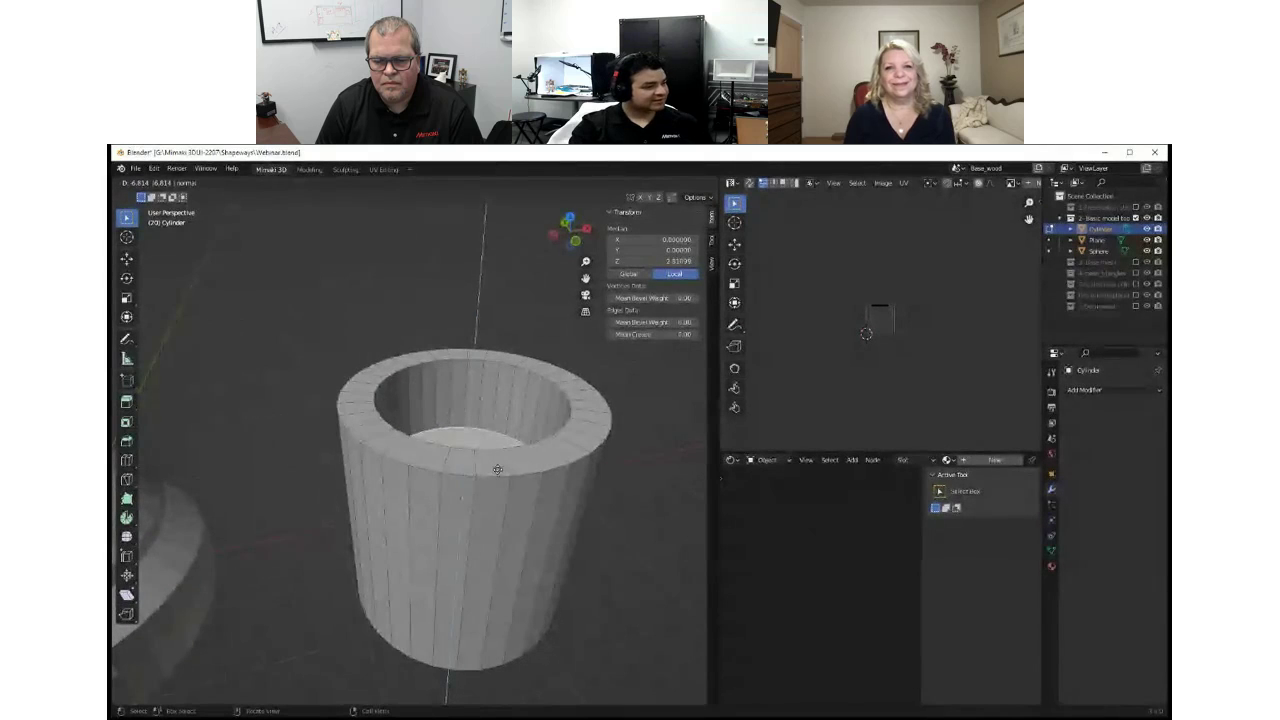
click(497, 469)
scroll(470, 480, down, 5)
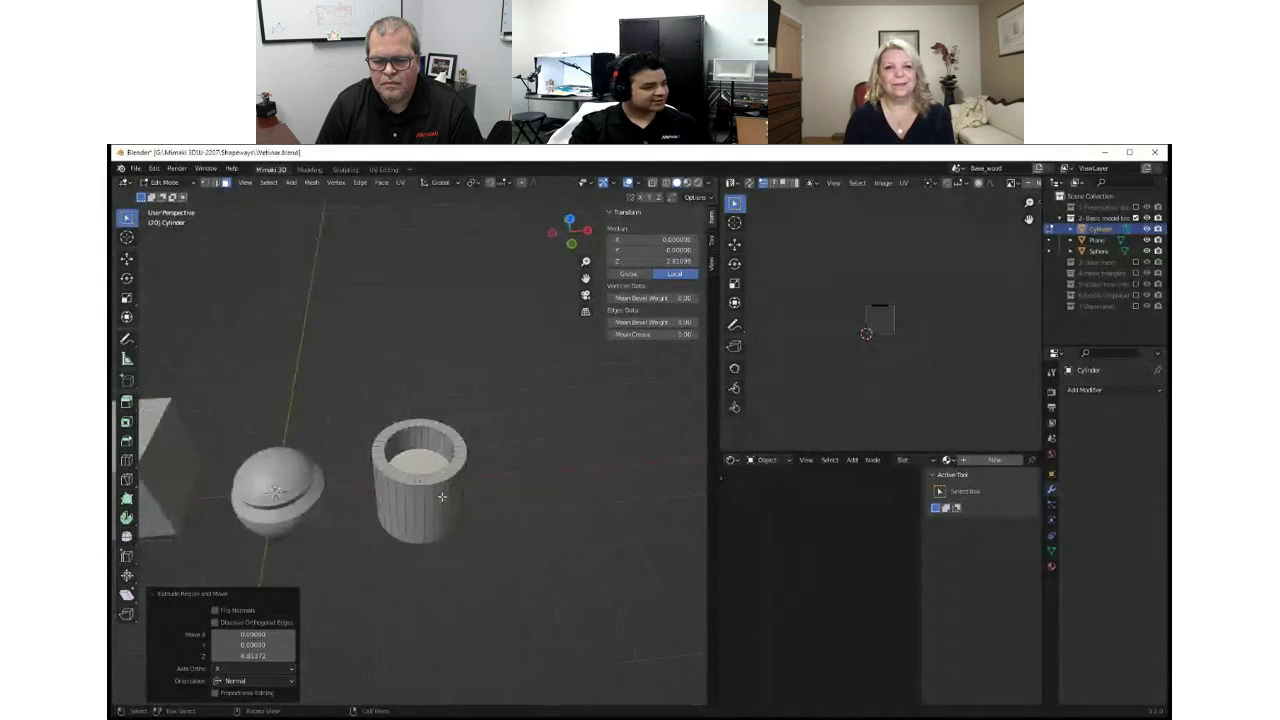
scroll(442, 496, up, 5)
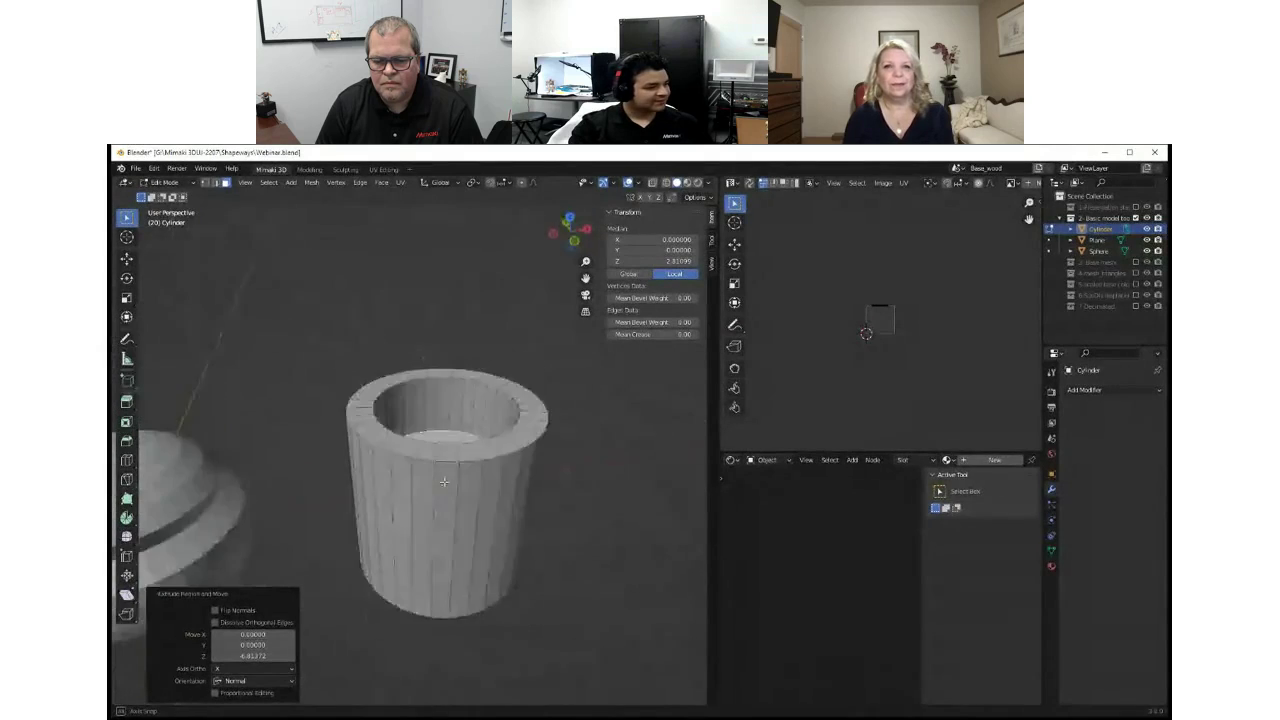
scroll(444, 482, up, 4)
scroll(443, 487, down, 2)
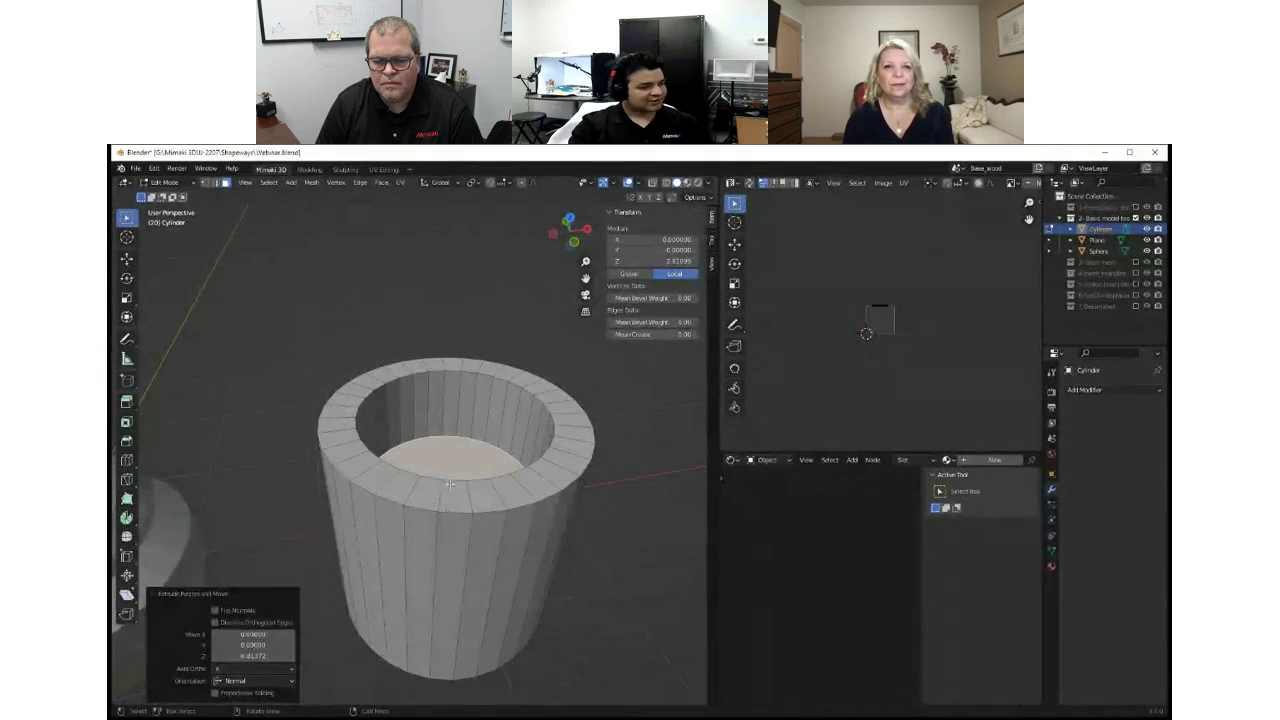
scroll(447, 480, down, 2)
scroll(446, 479, down, 4)
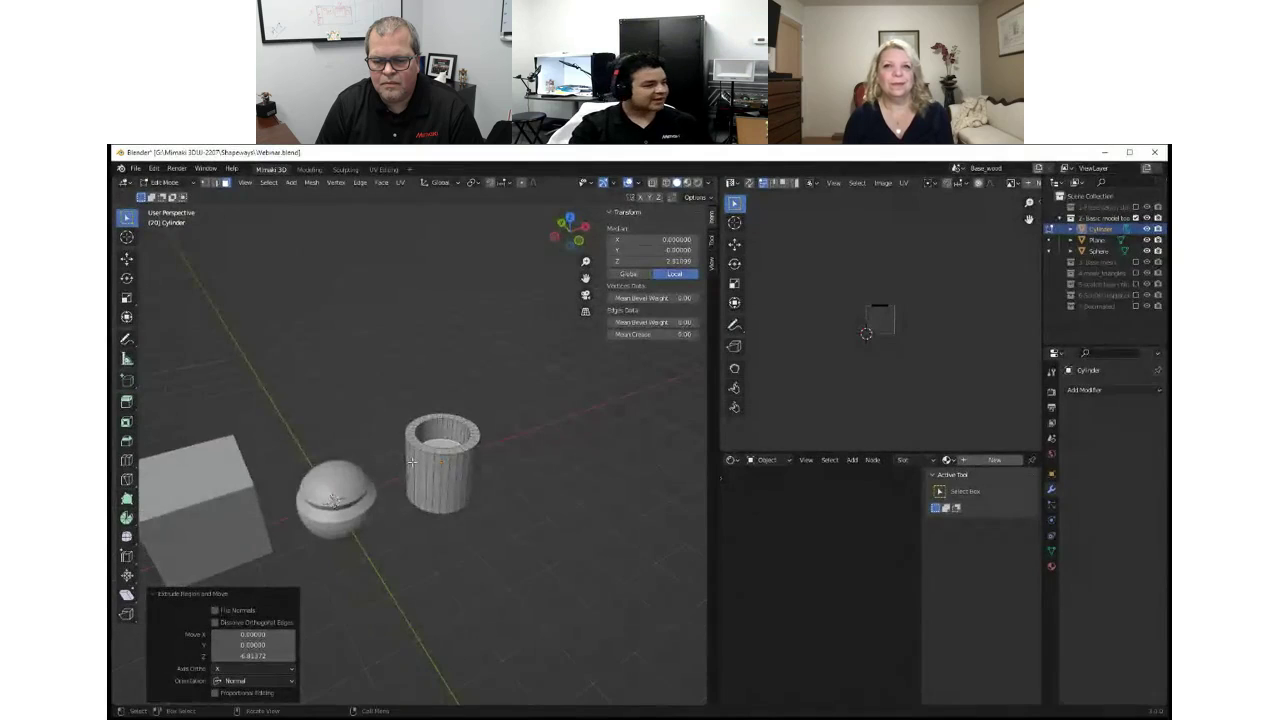
middle_drag(406, 470, 469, 429)
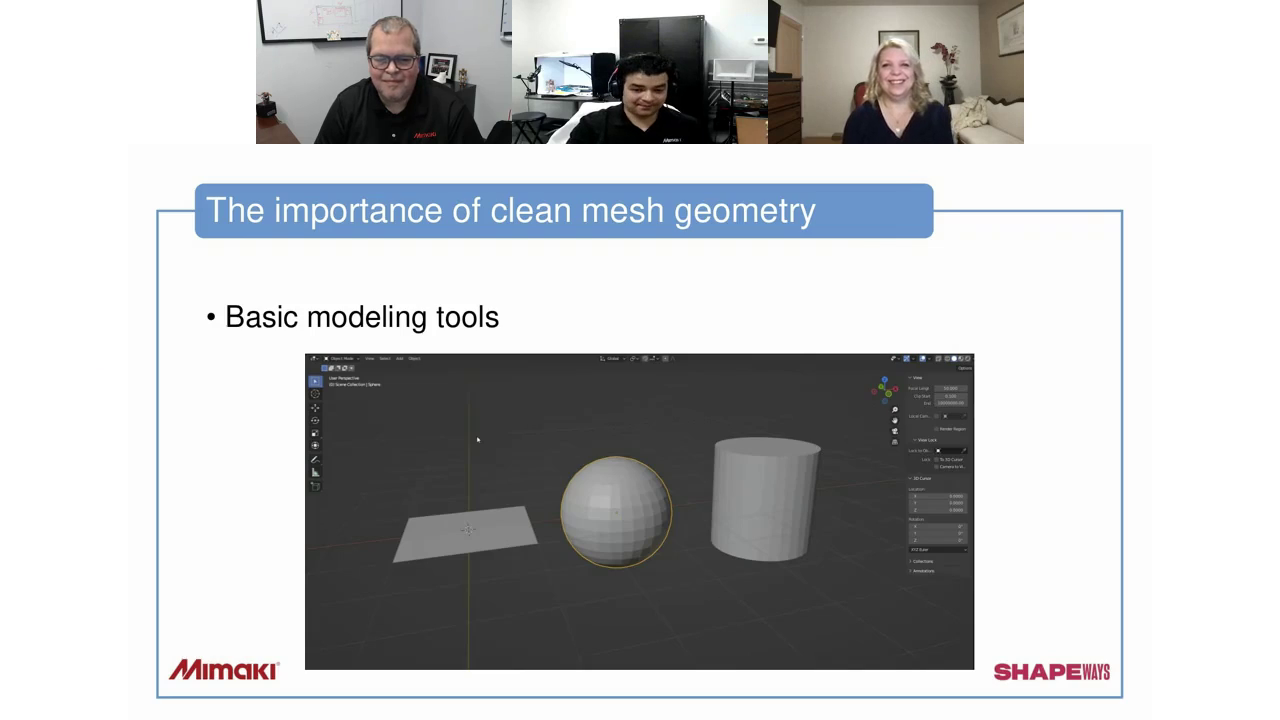
key(Right)
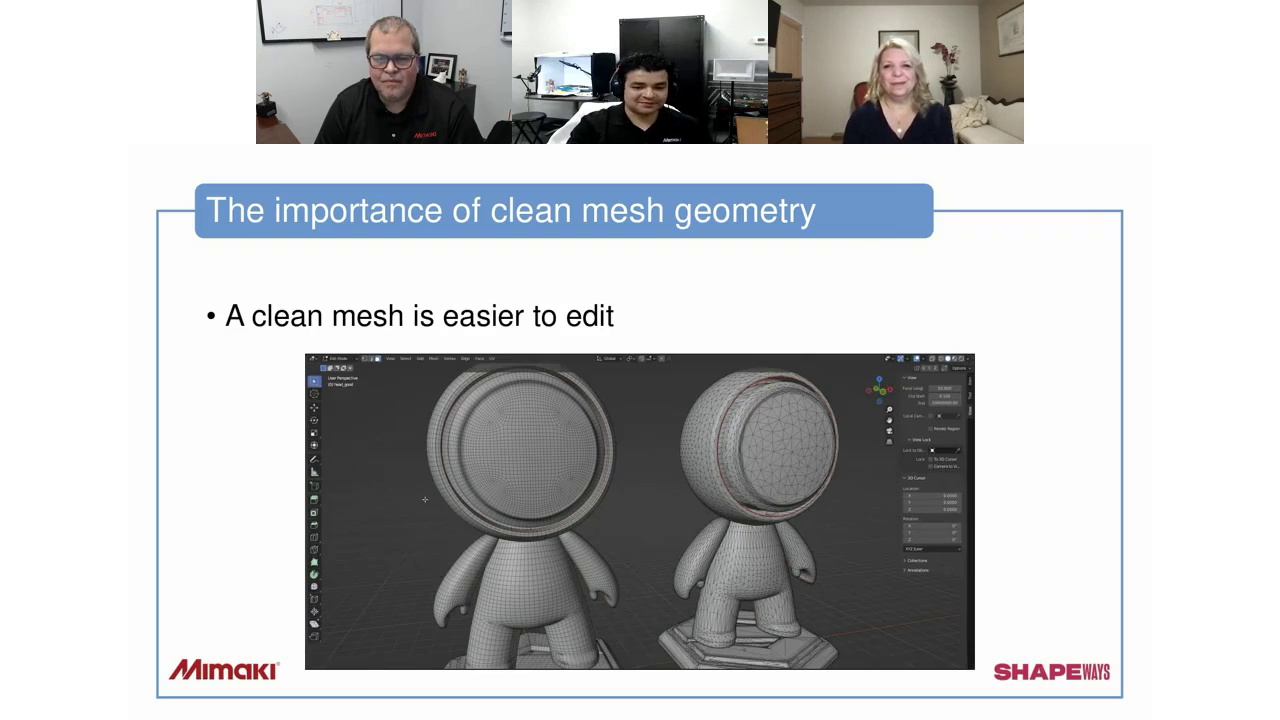
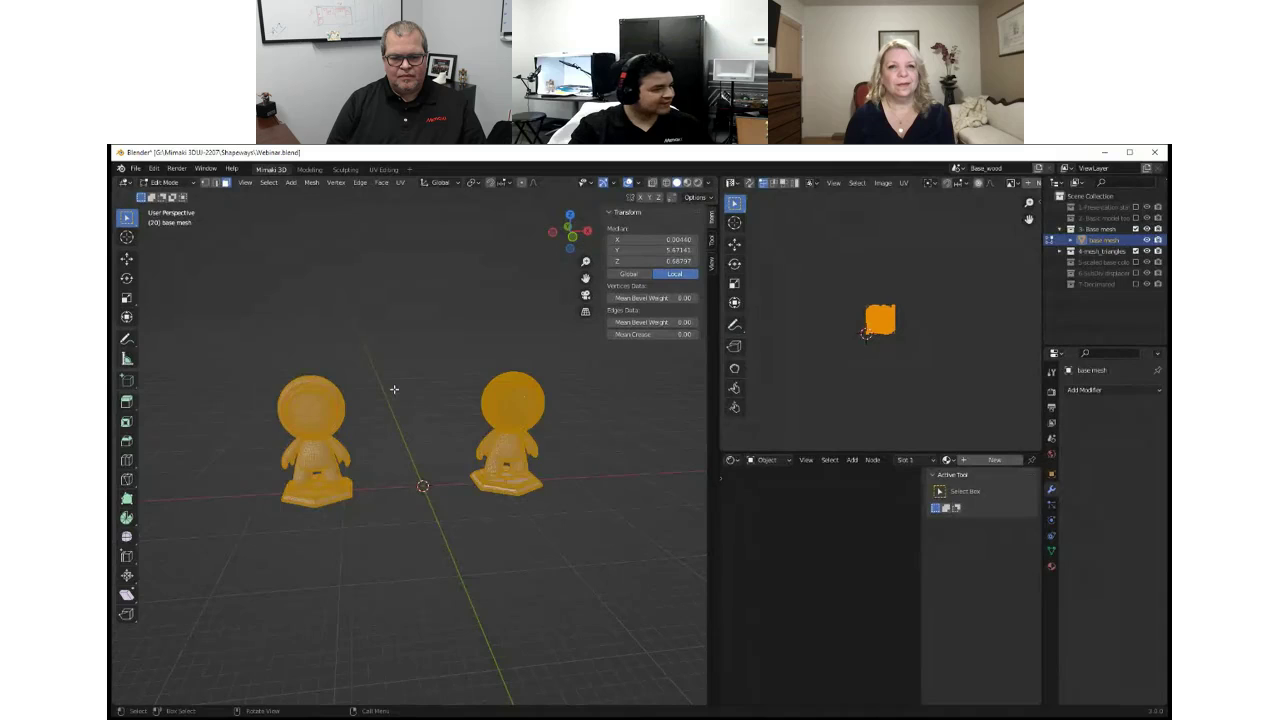
Clear the mesh selection and examine the clean grid figure's topology, followed by the triangulated figure's head and body.
key(alt+a)
scroll(394, 389, up, 4)
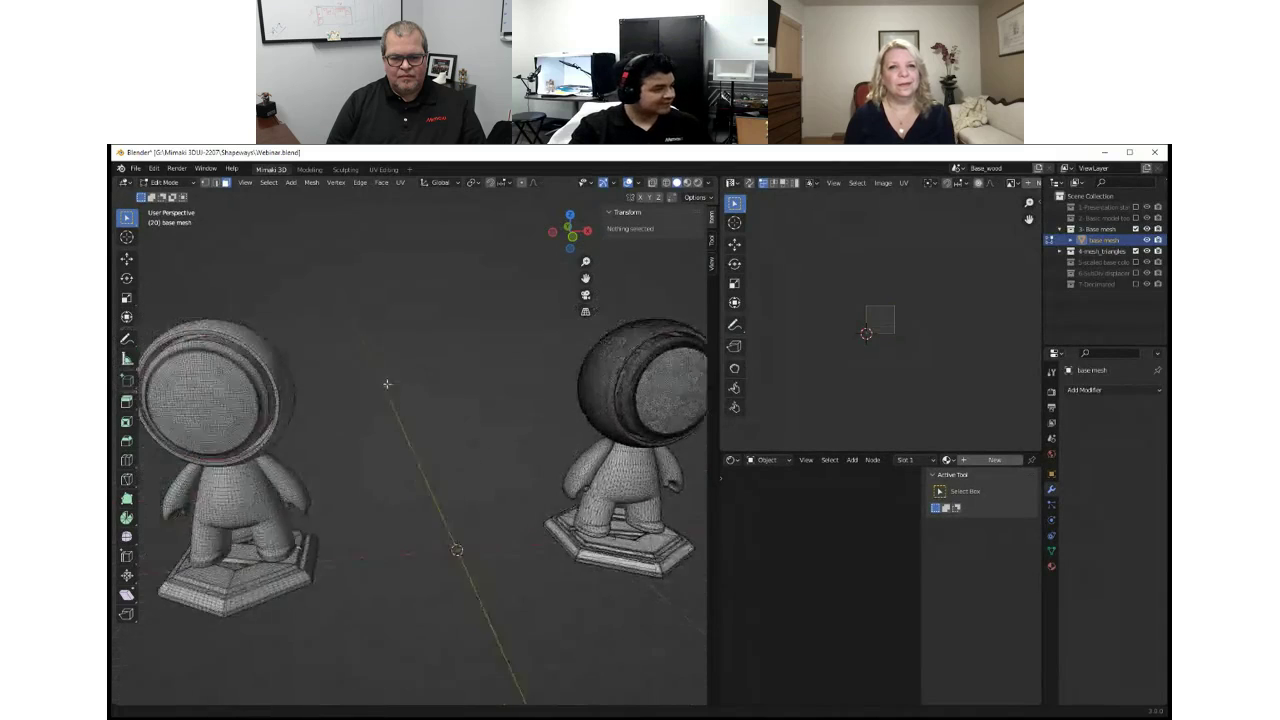
scroll(414, 384, up, 5)
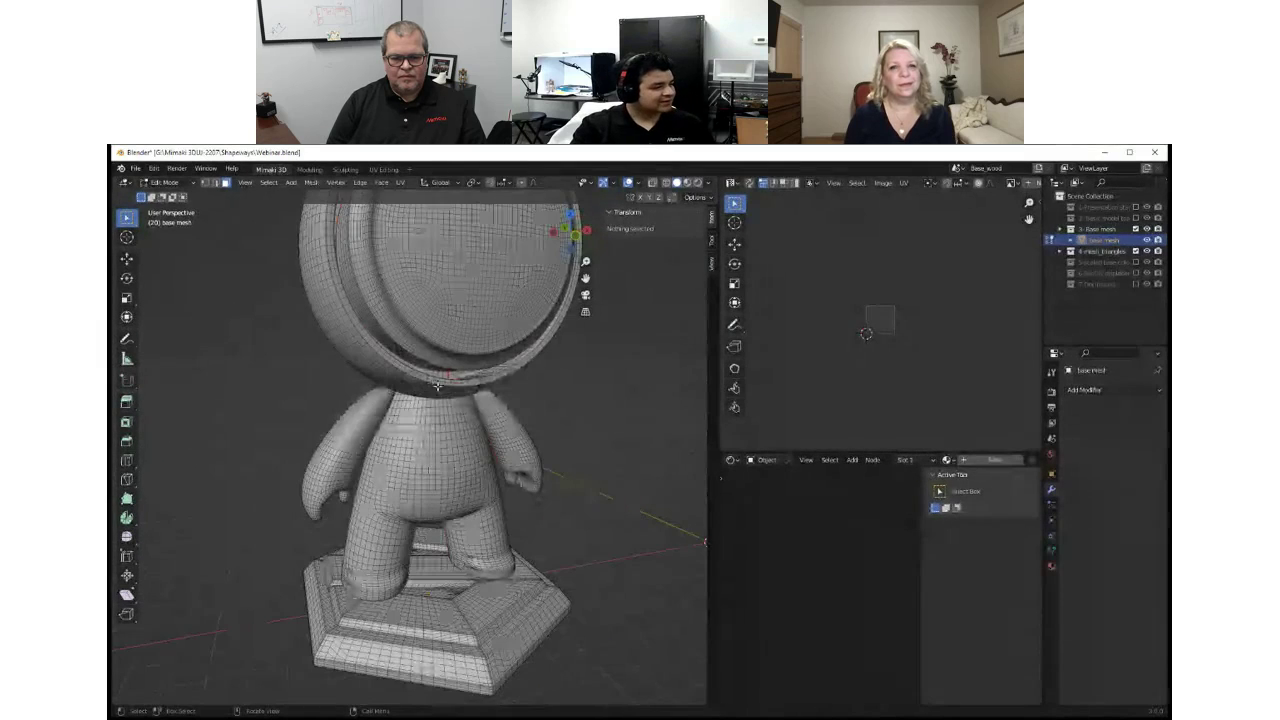
shift+middle_drag(554, 459, 423, 486)
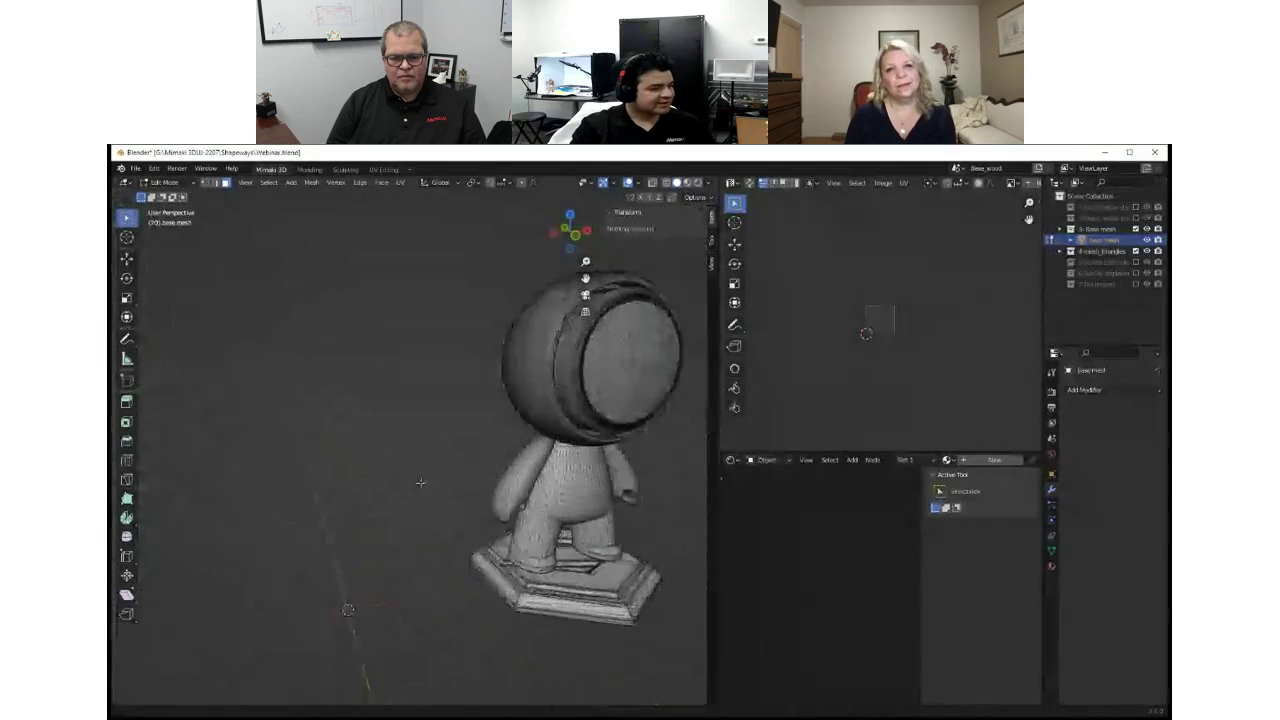
scroll(600, 399, up, 2)
shift+middle_drag(631, 389, 510, 513)
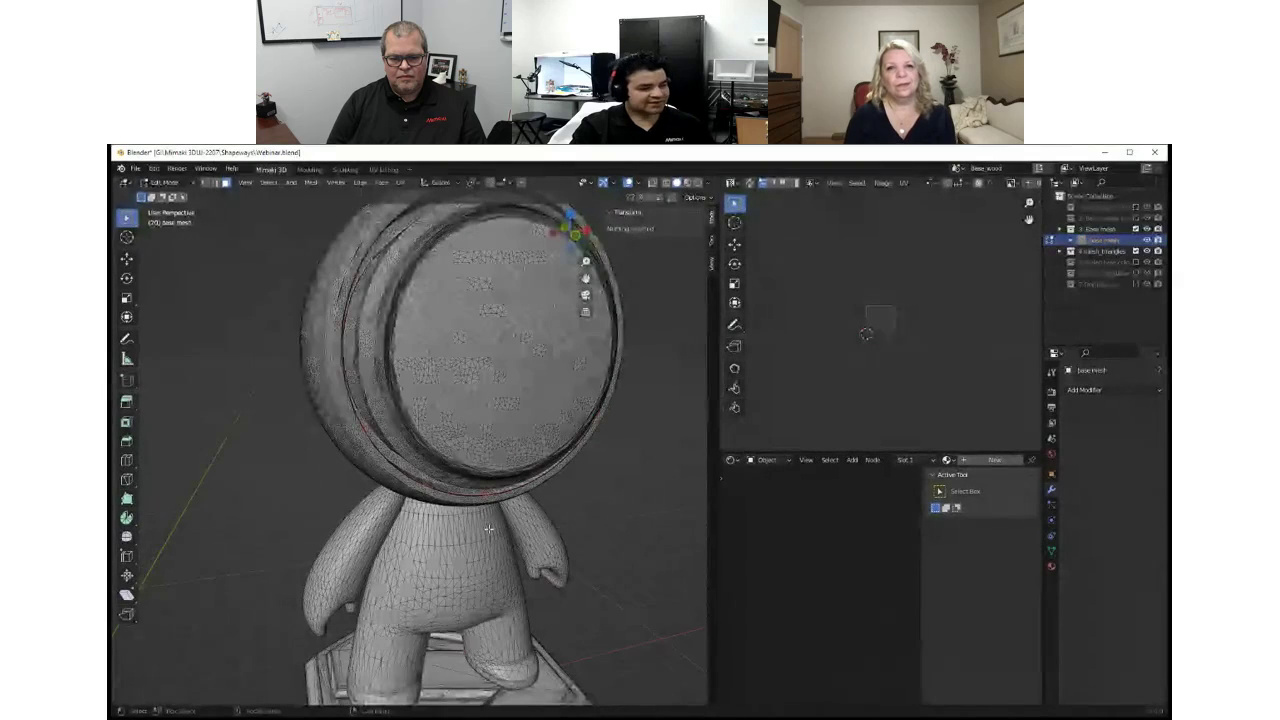
middle_drag(474, 513, 477, 515)
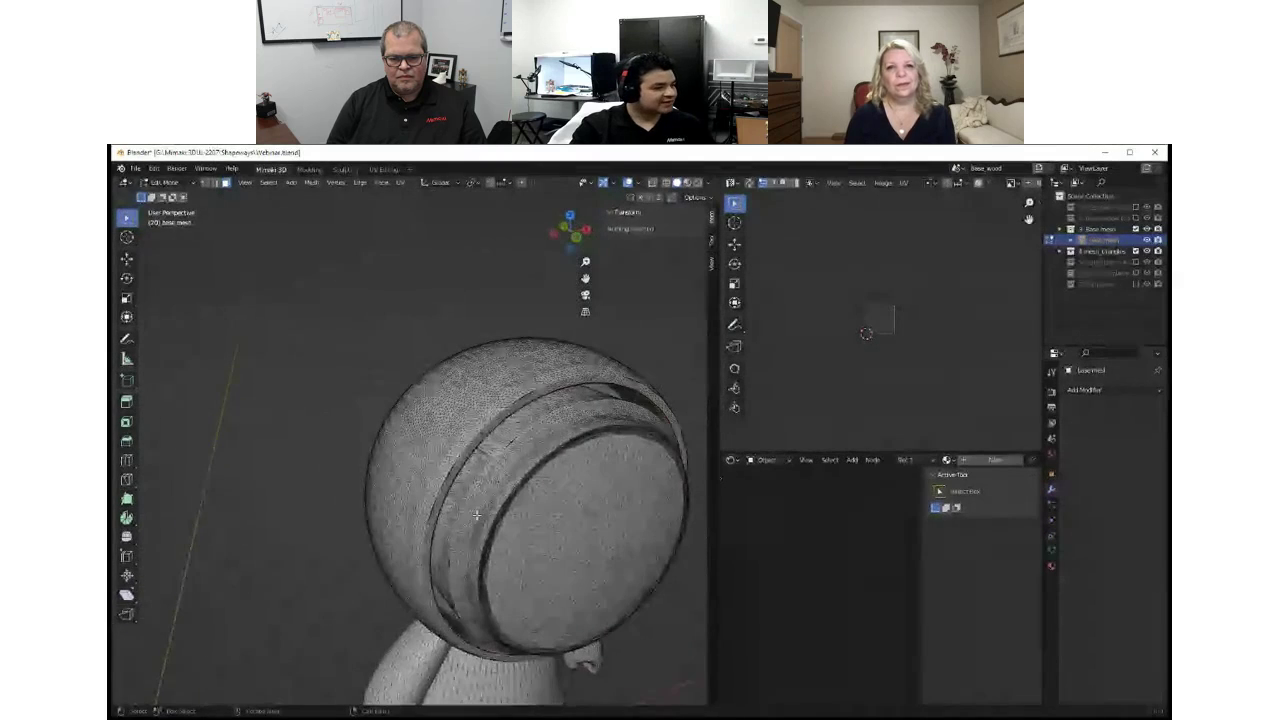
scroll(519, 452, up, 6)
scroll(500, 420, down, 15)
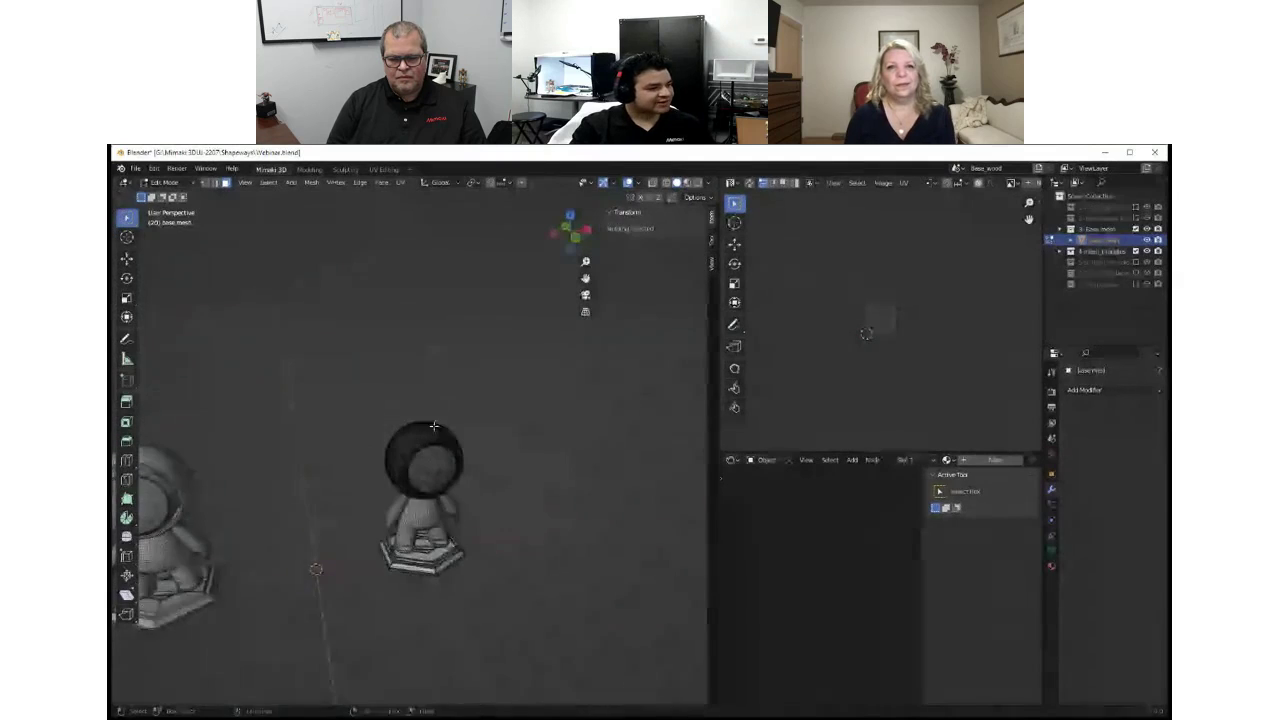
Compare both figures again, examine the triangulated figure's body and base, and pick a face on its visor.
shift+middle_drag(237, 461, 374, 432)
scroll(373, 432, up, 3)
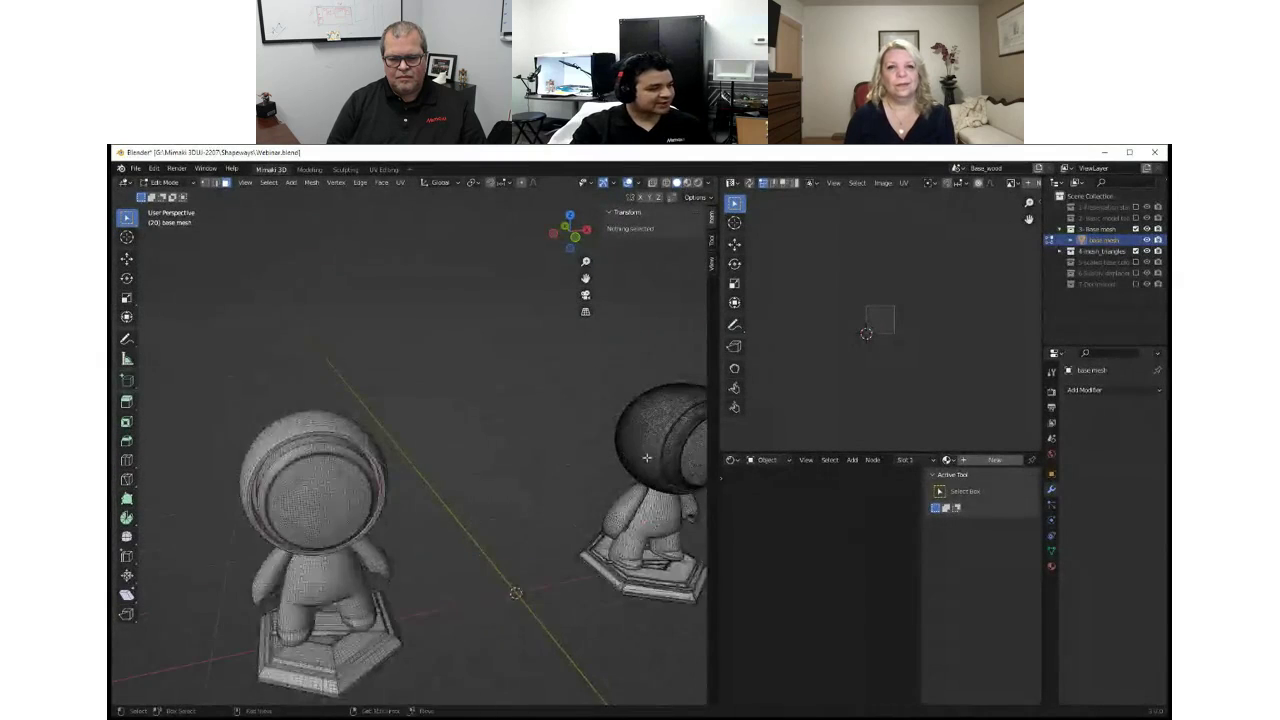
shift+middle_drag(647, 457, 482, 449)
scroll(557, 451, up, 5)
shift+middle_drag(700, 535, 526, 440)
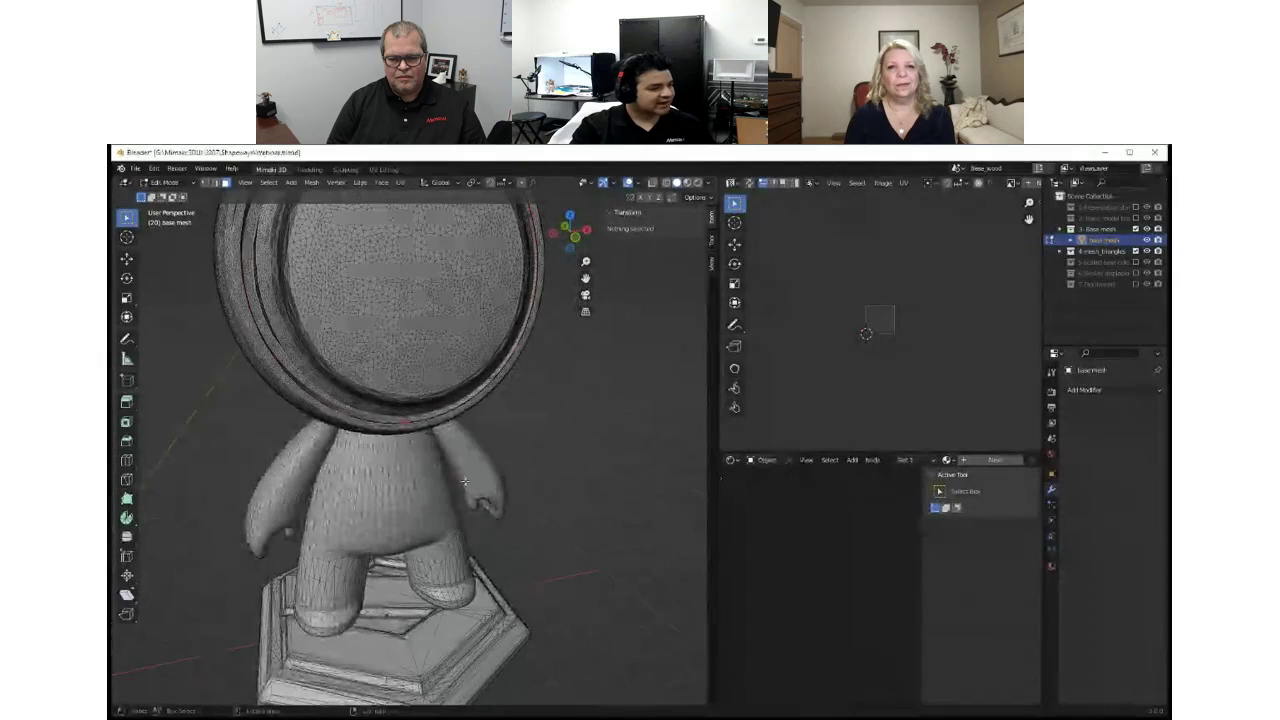
middle_drag(467, 475, 474, 470)
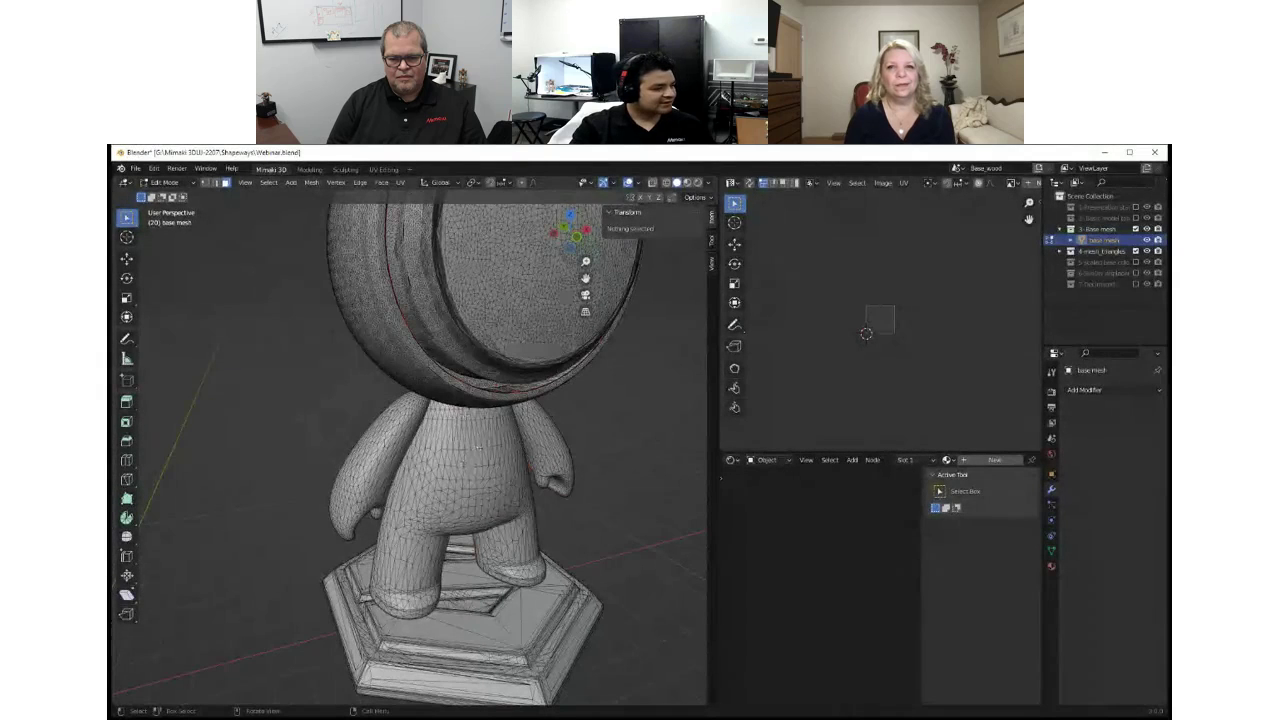
click(502, 322)
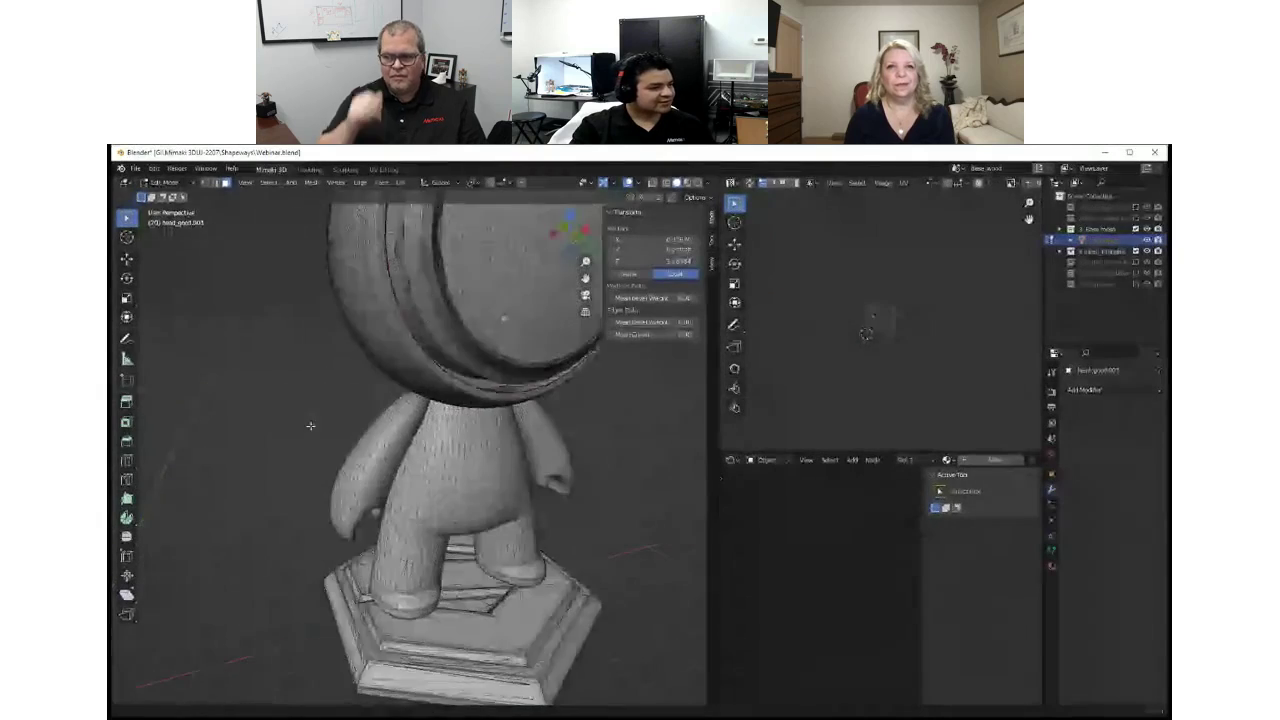
Select the edge loop around the clean grid figure's visor in edge mode, then select the loop's inner region.
scroll(306, 429, down, 8)
shift+middle_drag(304, 430, 489, 485)
scroll(420, 465, up, 6)
shift+middle_drag(350, 617, 389, 457)
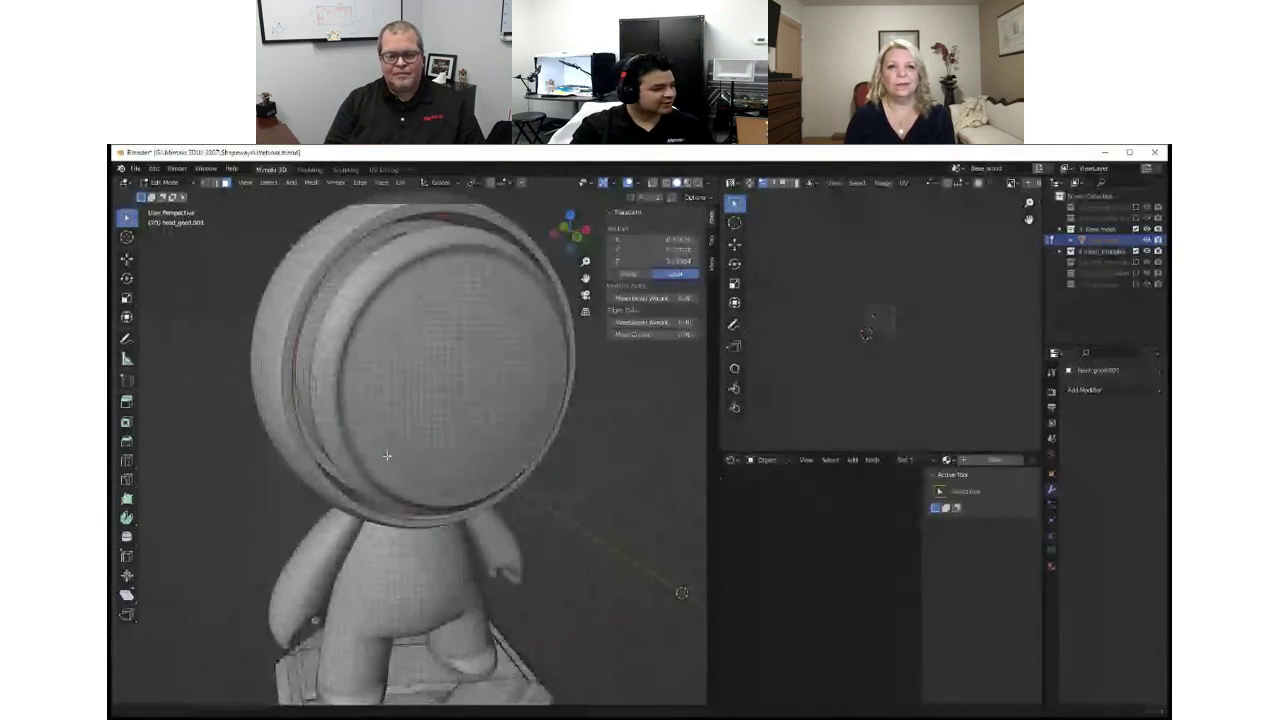
click(344, 415)
key(2)
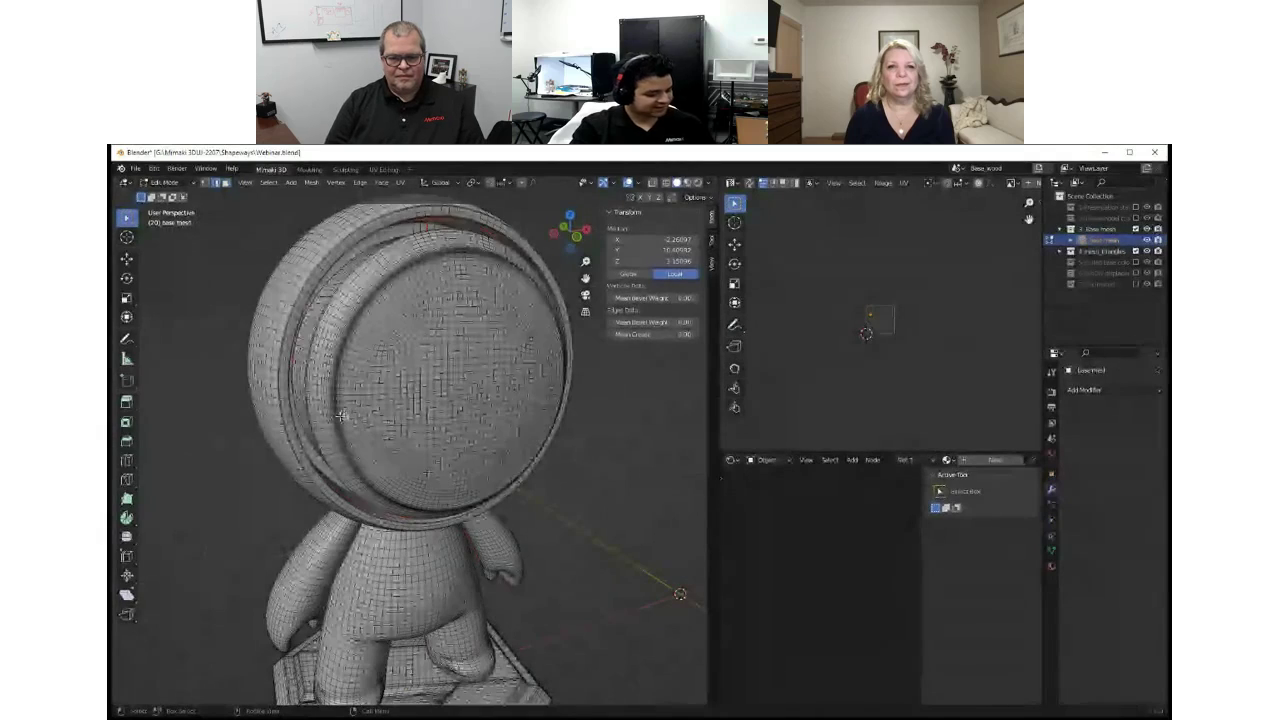
click(340, 416)
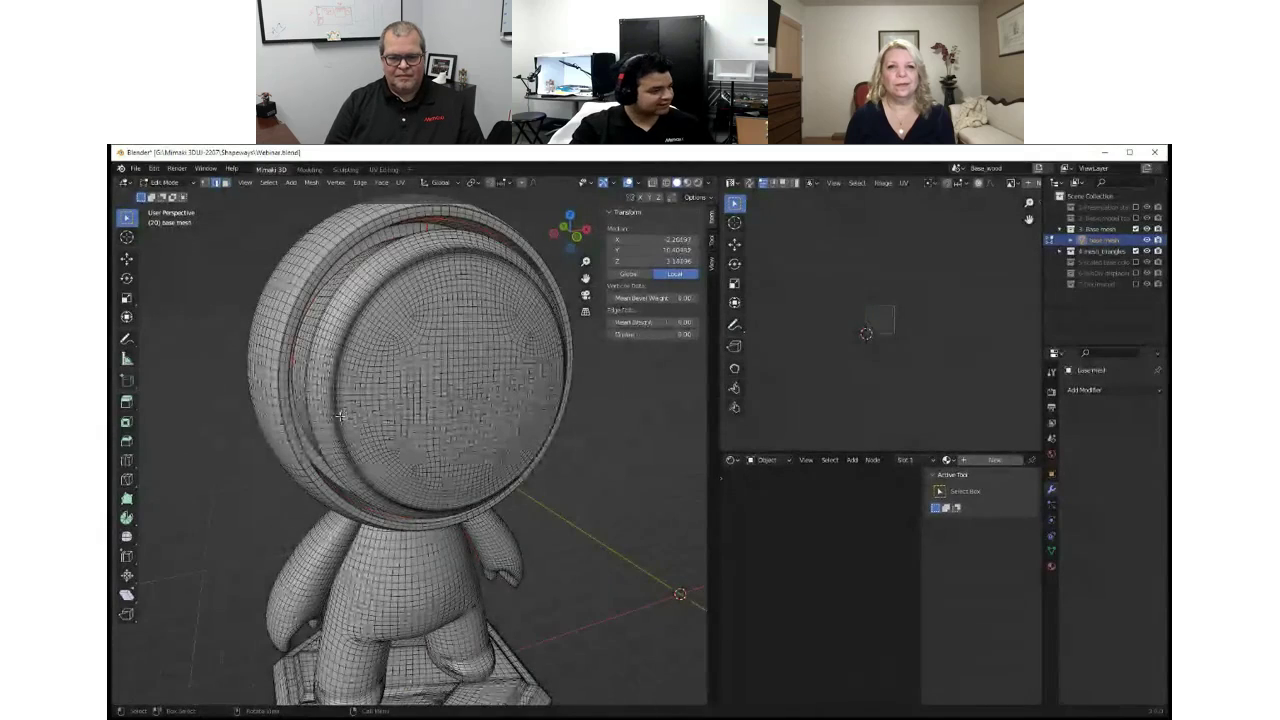
click(268, 182)
mouse_move(318, 364)
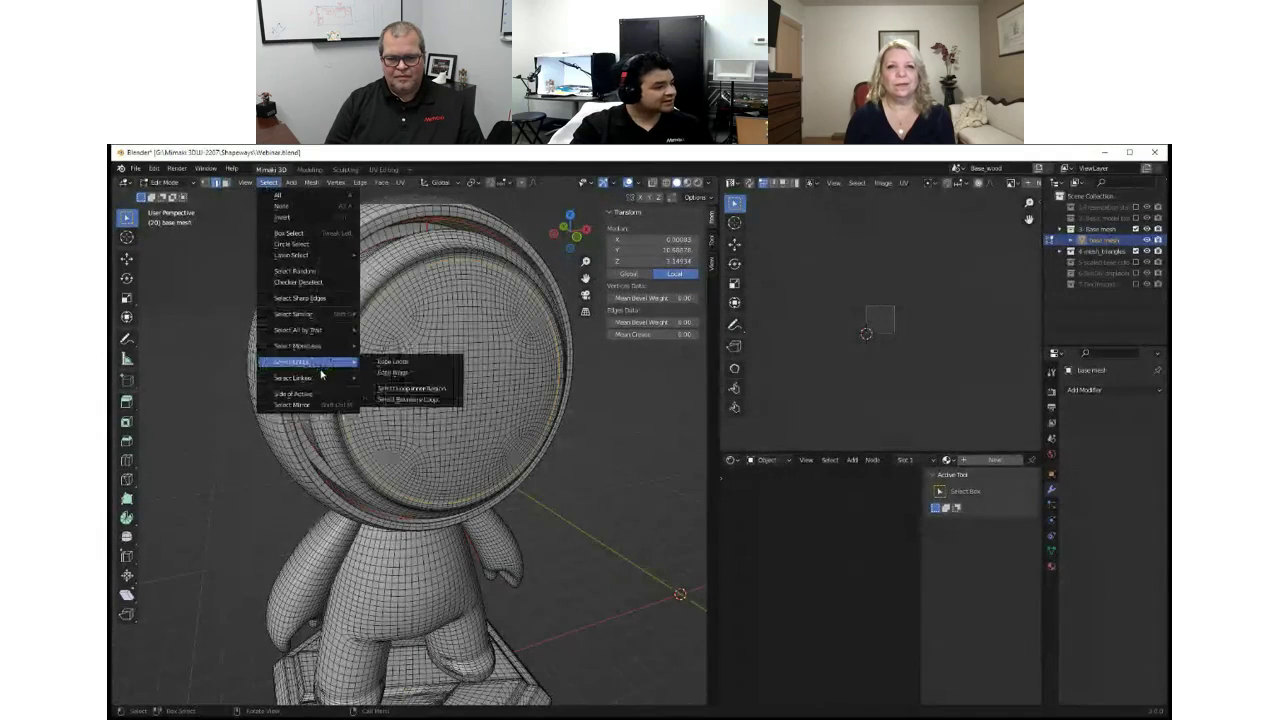
click(411, 388)
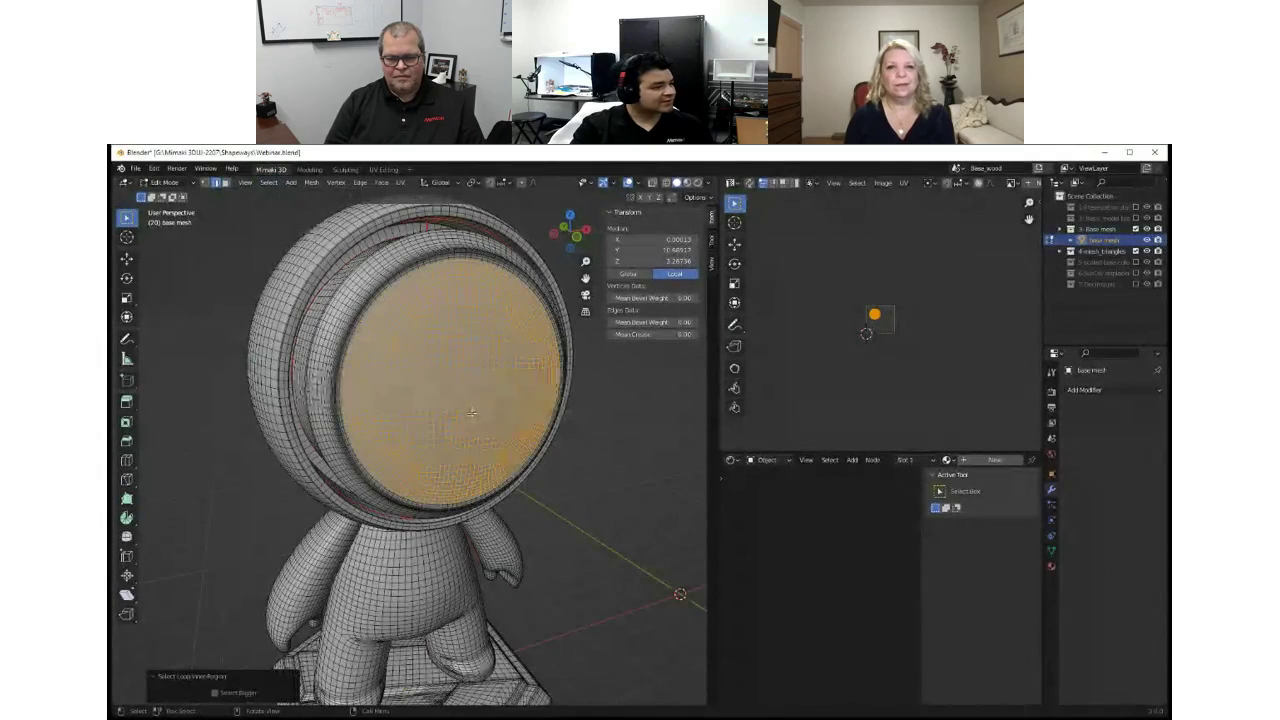
Clear the selection and, in face mode, select linked parts of the clean figure delimited by seams, ending with one arm.
middle_drag(470, 412, 357, 268)
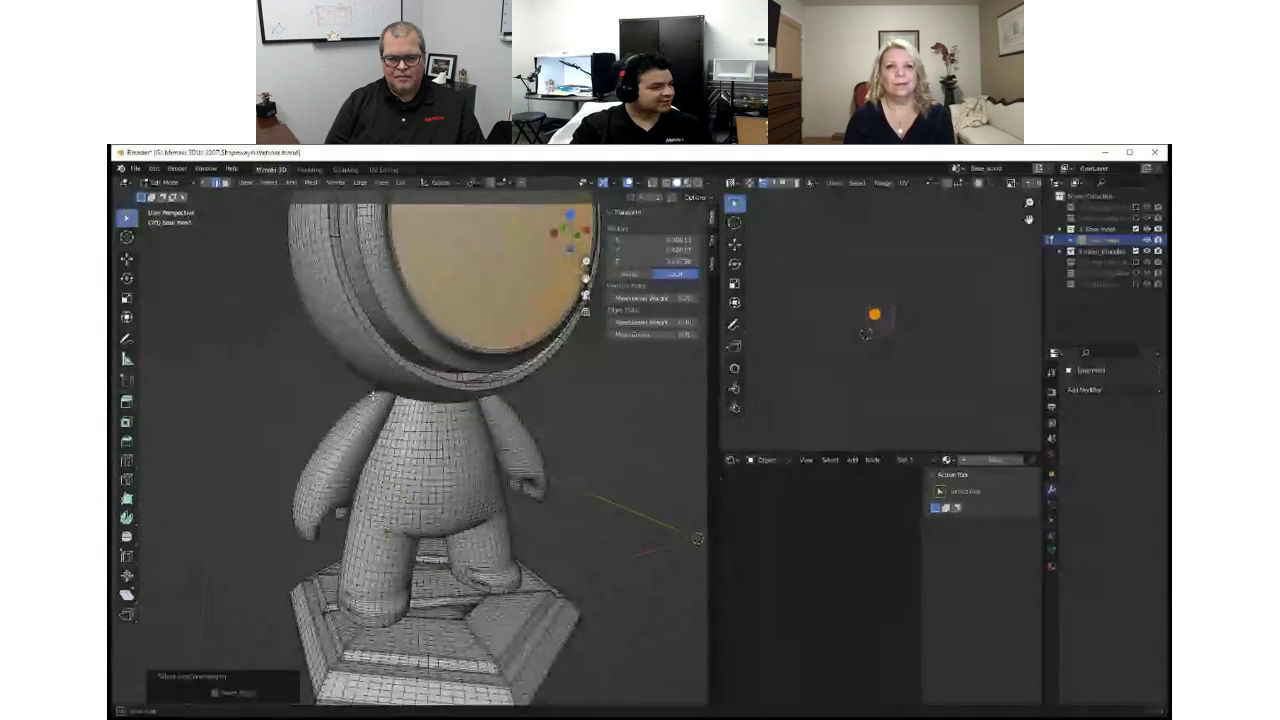
click(404, 451)
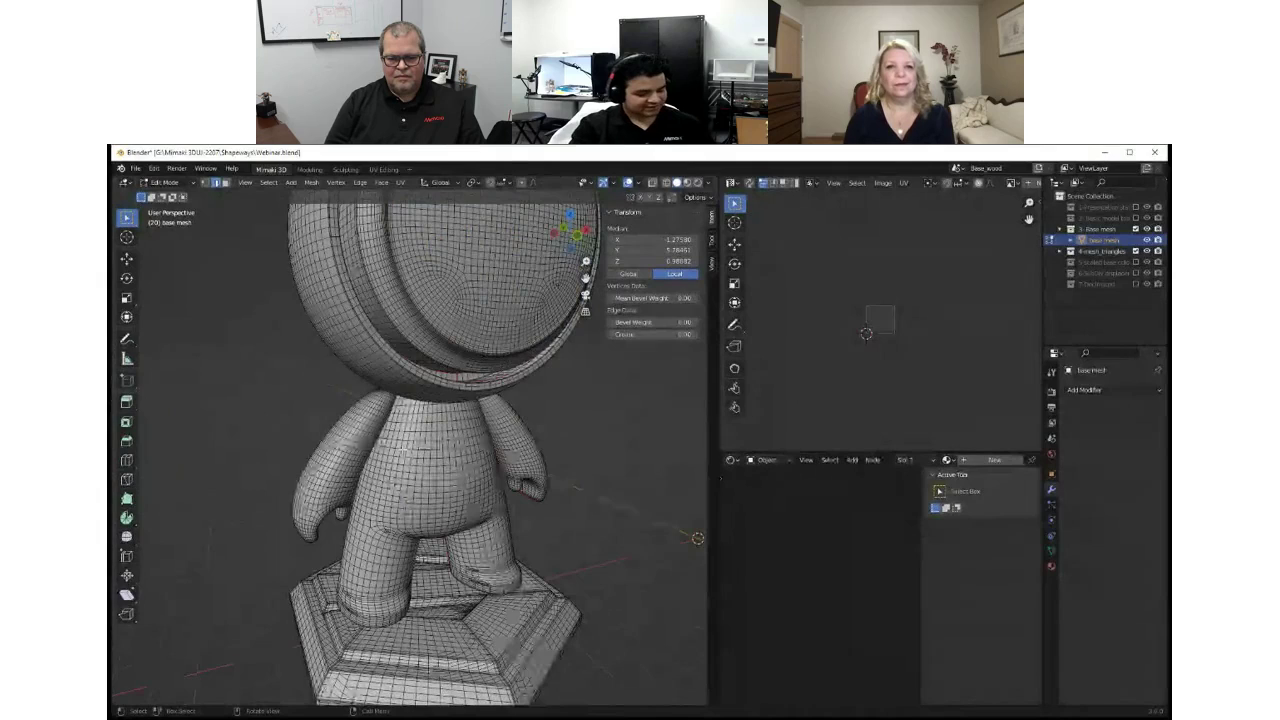
key(alt+a)
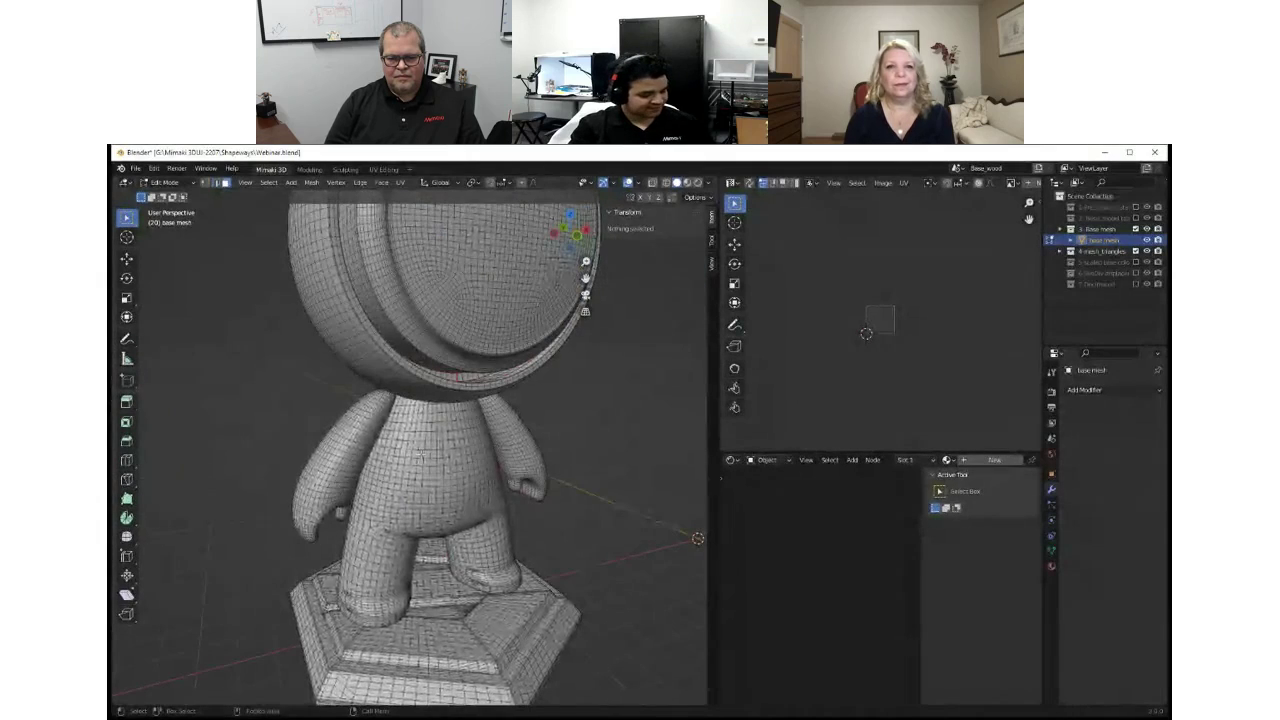
key(l)
mouse_move(421, 454)
middle_down()
mouse_move(443, 460)
mouse_move(397, 460)
mouse_move(426, 463)
middle_up()
key(alt+a)
key(l)
Pick a face on the triangulated figure's torso and examine how its mesh is built.
scroll(302, 466, down, 6)
scroll(457, 462, up, 4)
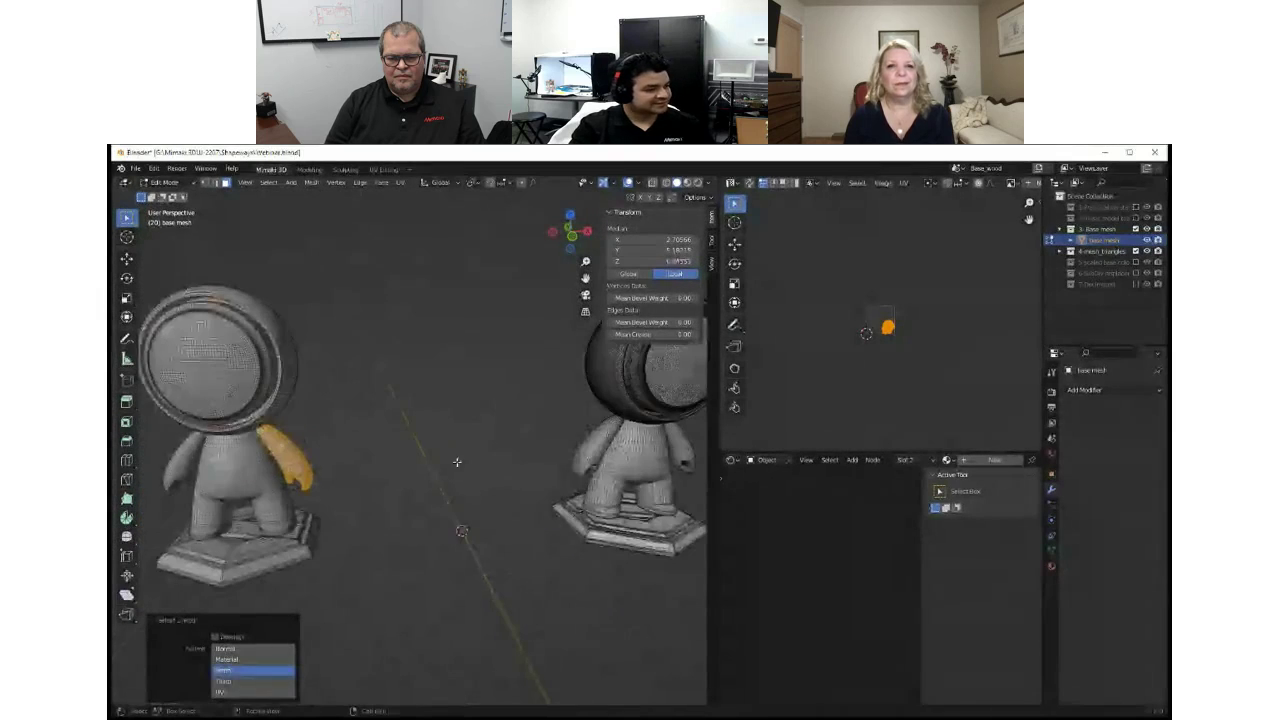
shift+middle_drag(600, 466, 460, 462)
scroll(457, 458, up, 7)
shift+middle_drag(668, 426, 430, 474)
scroll(528, 476, up, 1)
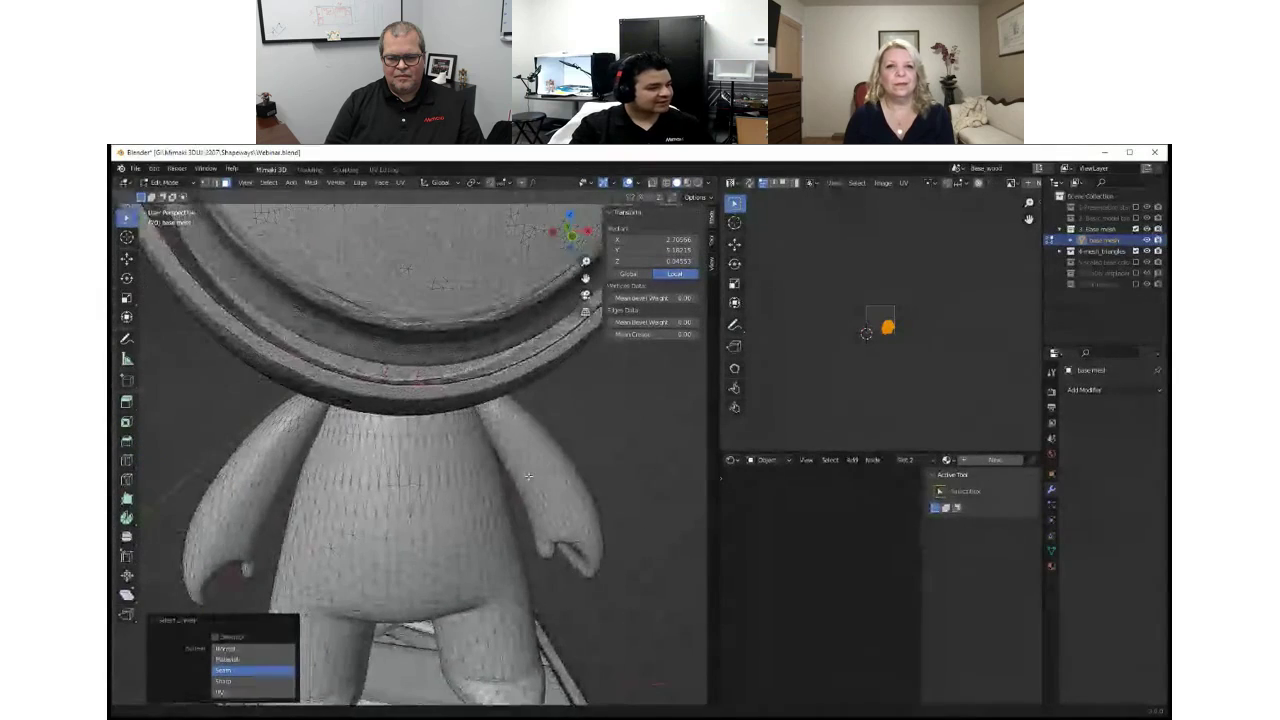
click(414, 472)
scroll(425, 488, down, 5)
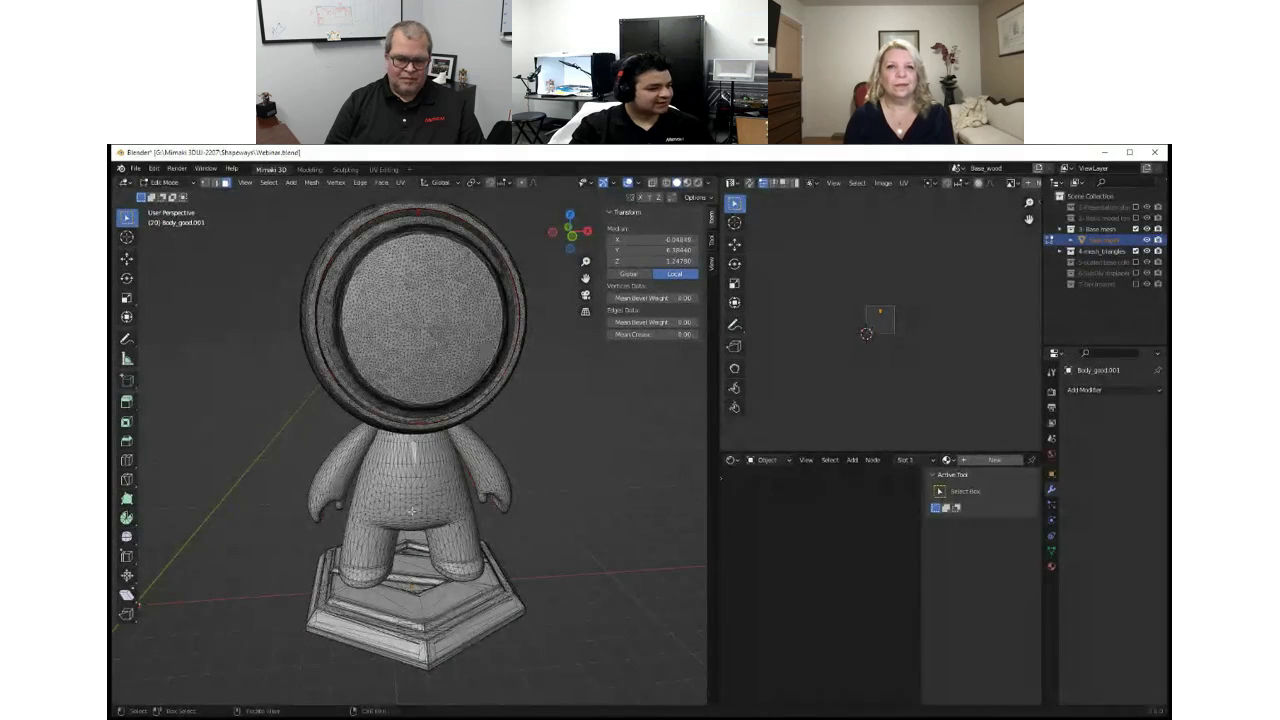
Compare the two figures side by side, examining the clean body's grid and the triangulated figure's head.
middle_drag(415, 512, 351, 478)
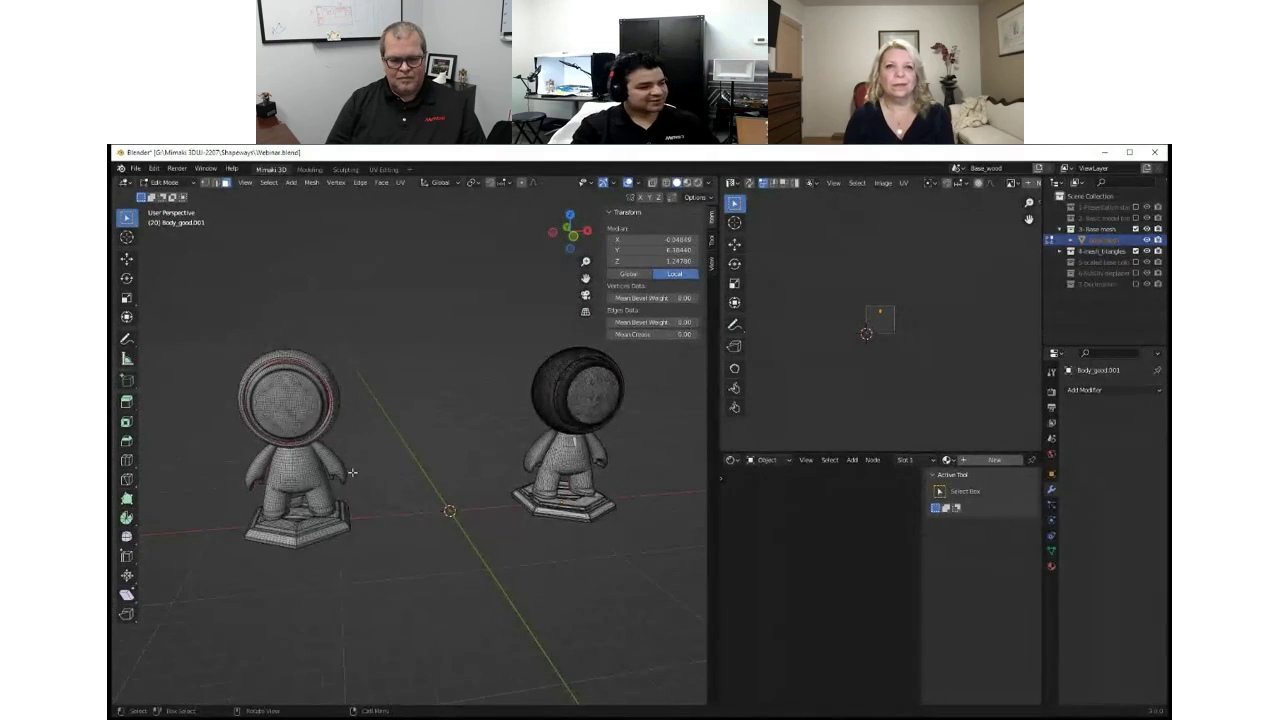
scroll(250, 470, up, 4)
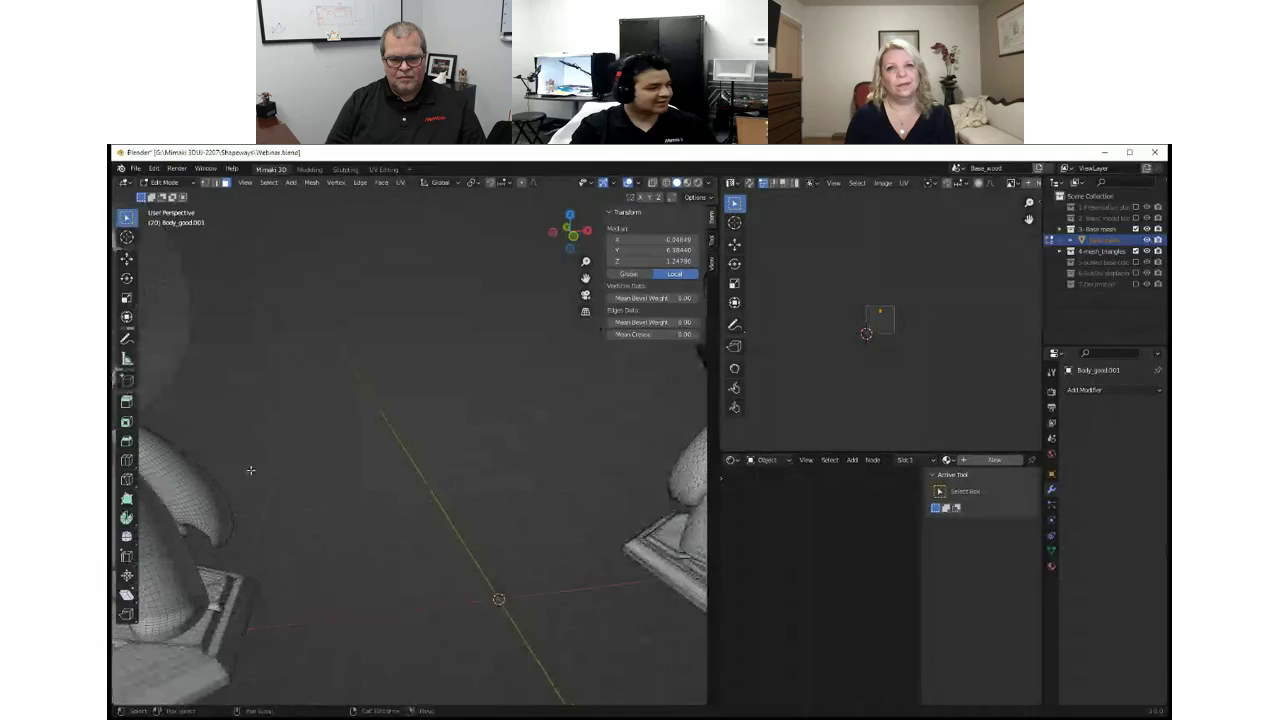
key(Home)
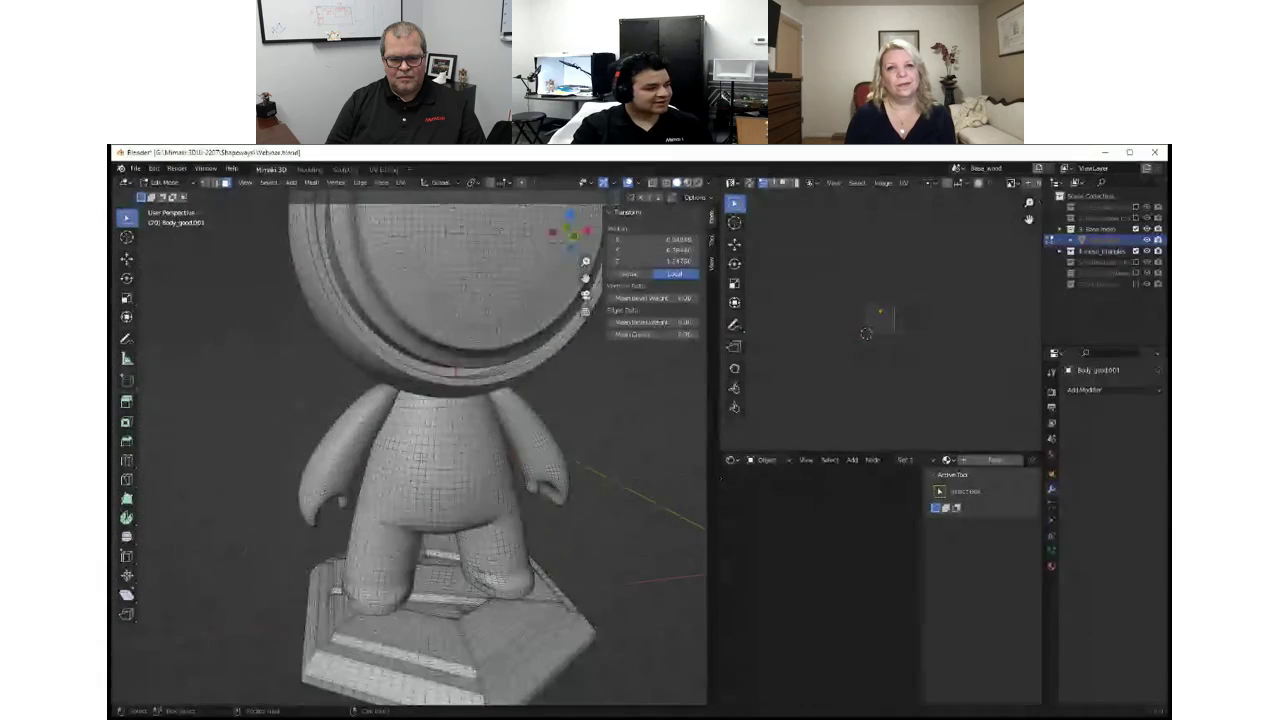
scroll(488, 451, down, 6)
shift+middle_drag(488, 451, 345, 484)
scroll(546, 455, up, 2)
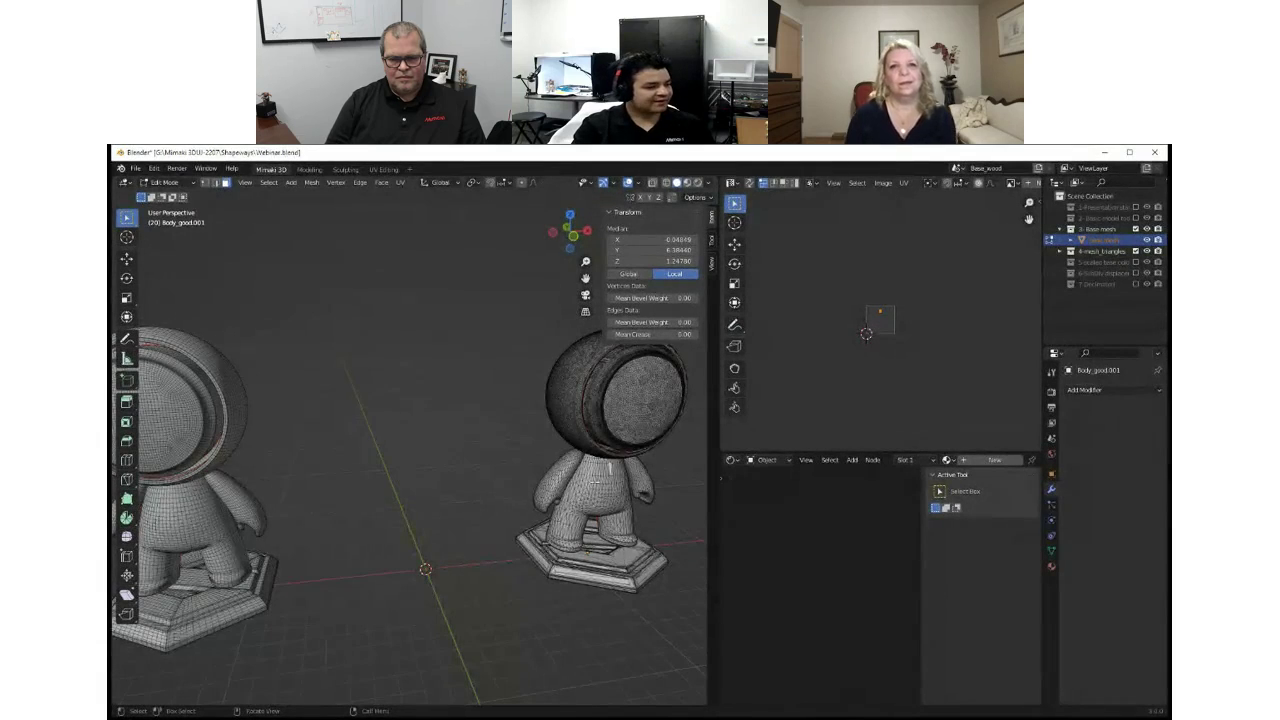
scroll(595, 481, up, 3)
shift+middle_drag(595, 481, 355, 558)
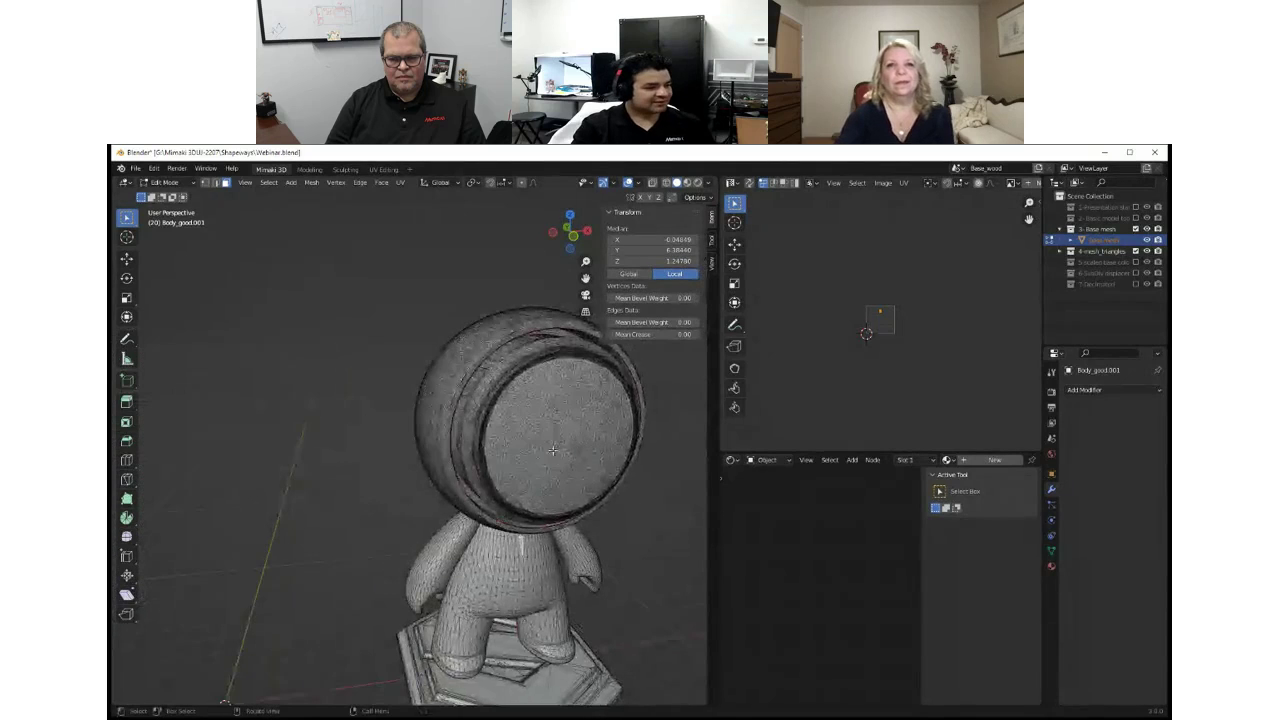
Pick a face on the triangulated figure's visor and examine the irregular triangles around it up close.
click(543, 396)
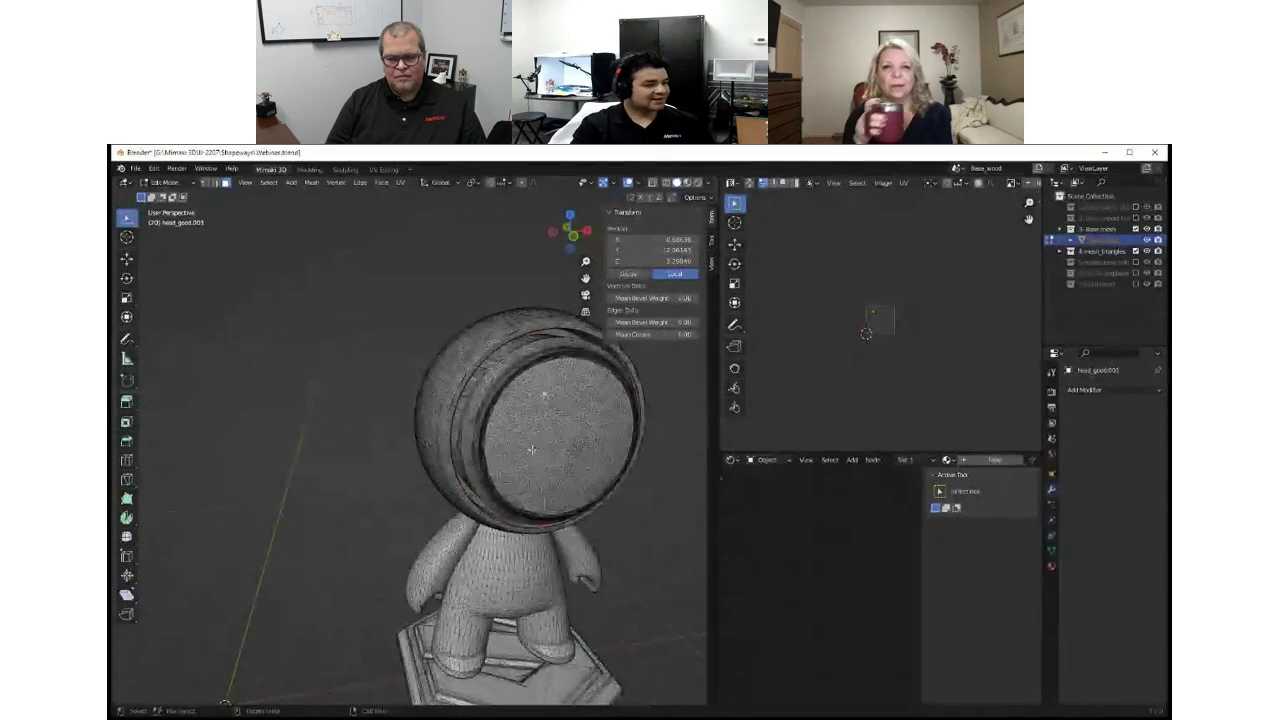
scroll(489, 436, up, 4)
shift+middle_drag(592, 351, 465, 410)
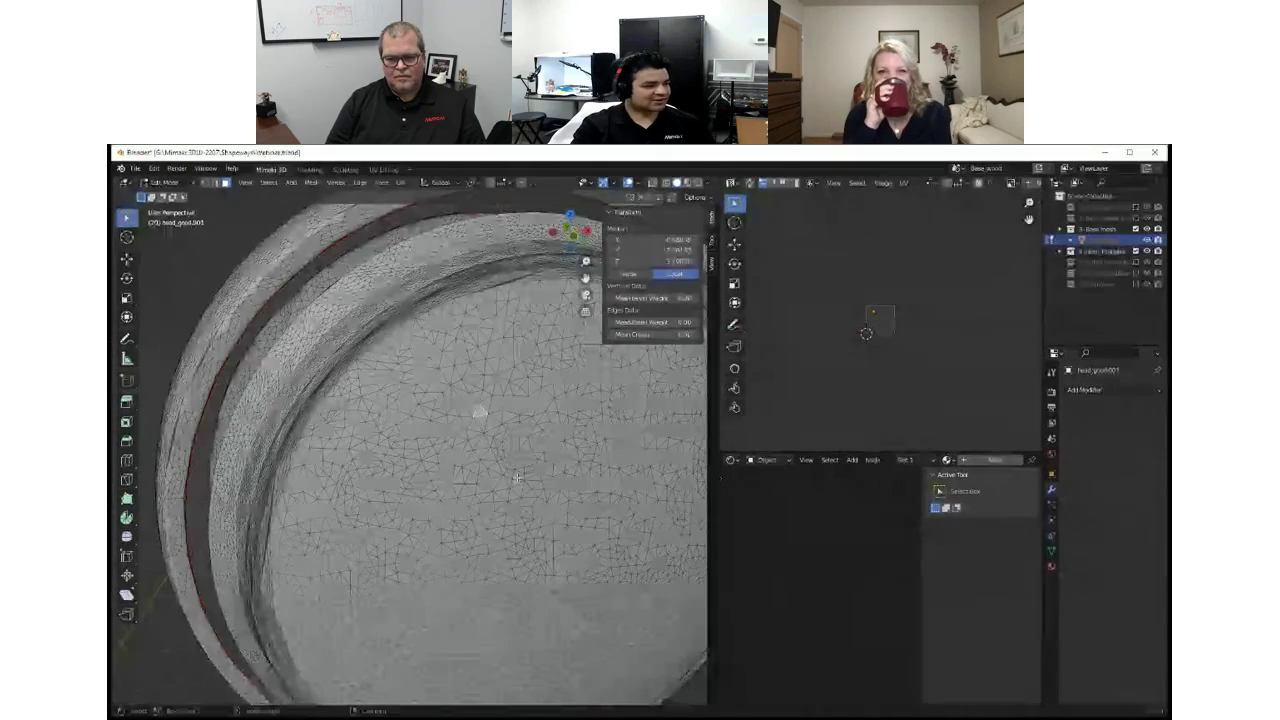
scroll(465, 461, down, 4)
scroll(449, 428, up, 5)
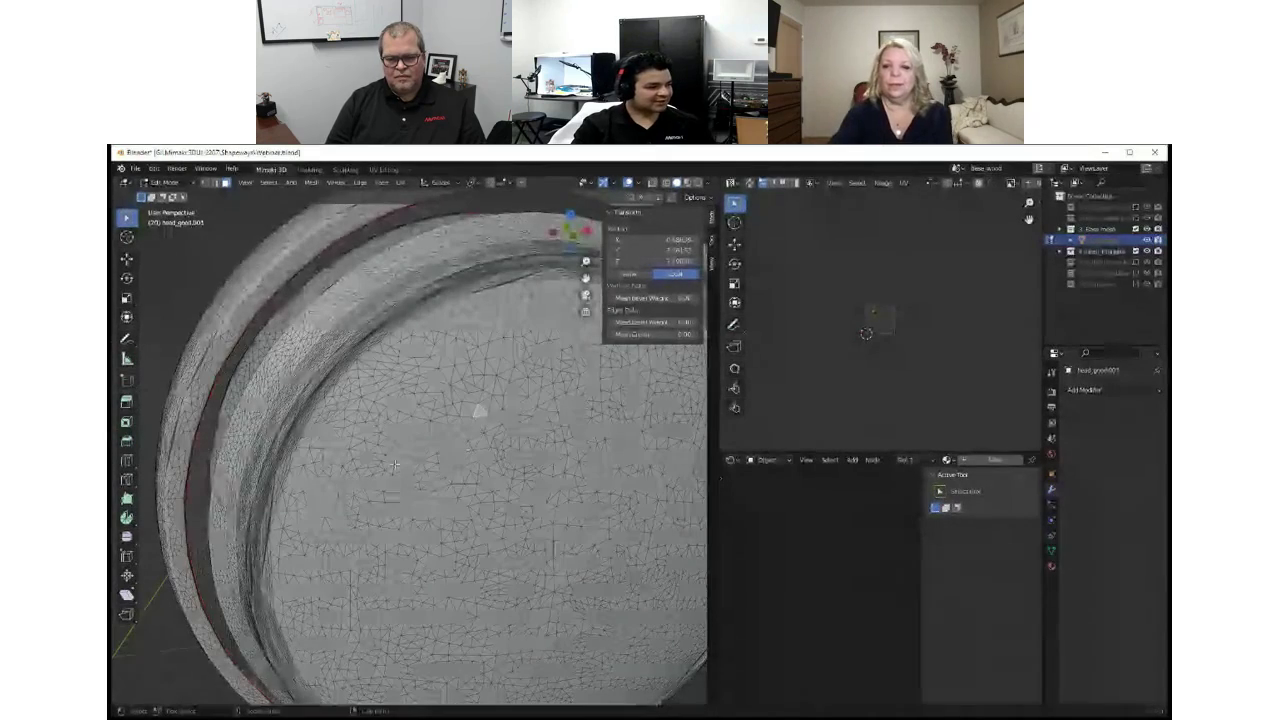
scroll(410, 450, down, 5)
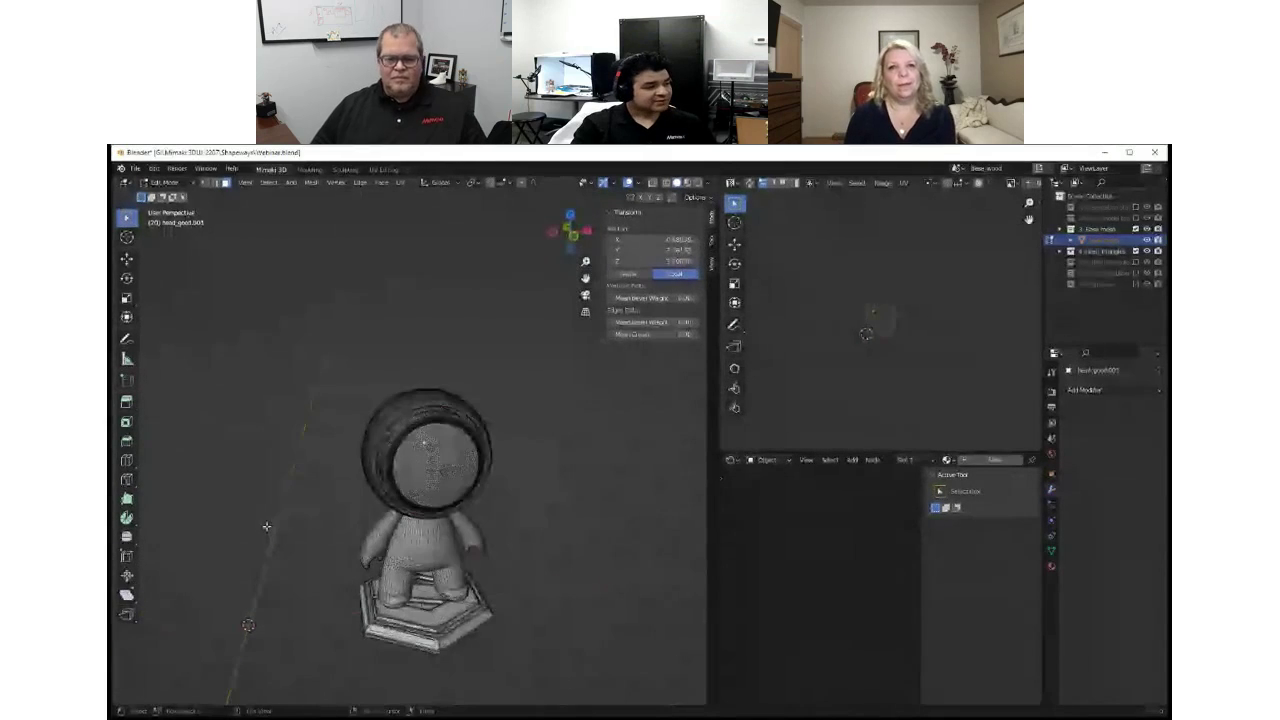
Return to the clean grid figure, examine its arm and torso topology, and pick a face on its visor.
middle_drag(429, 434, 464, 479)
scroll(464, 479, up, 8)
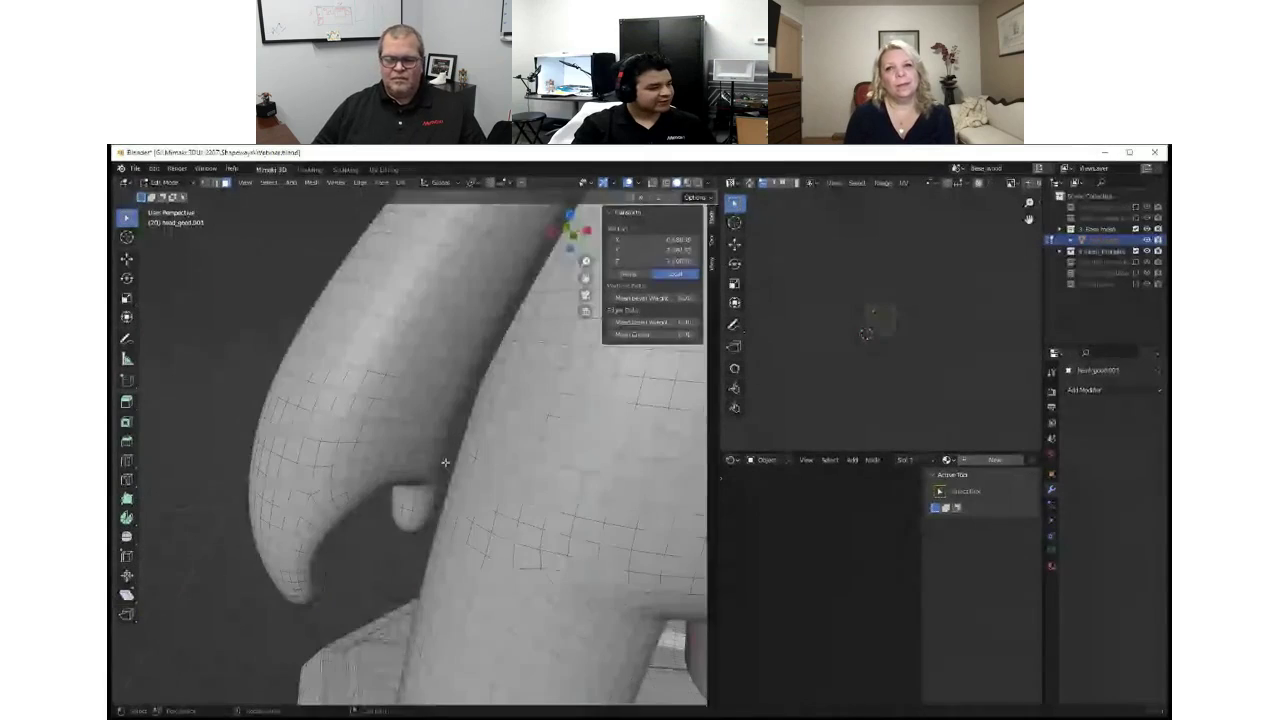
scroll(467, 443, down, 5)
click(496, 424)
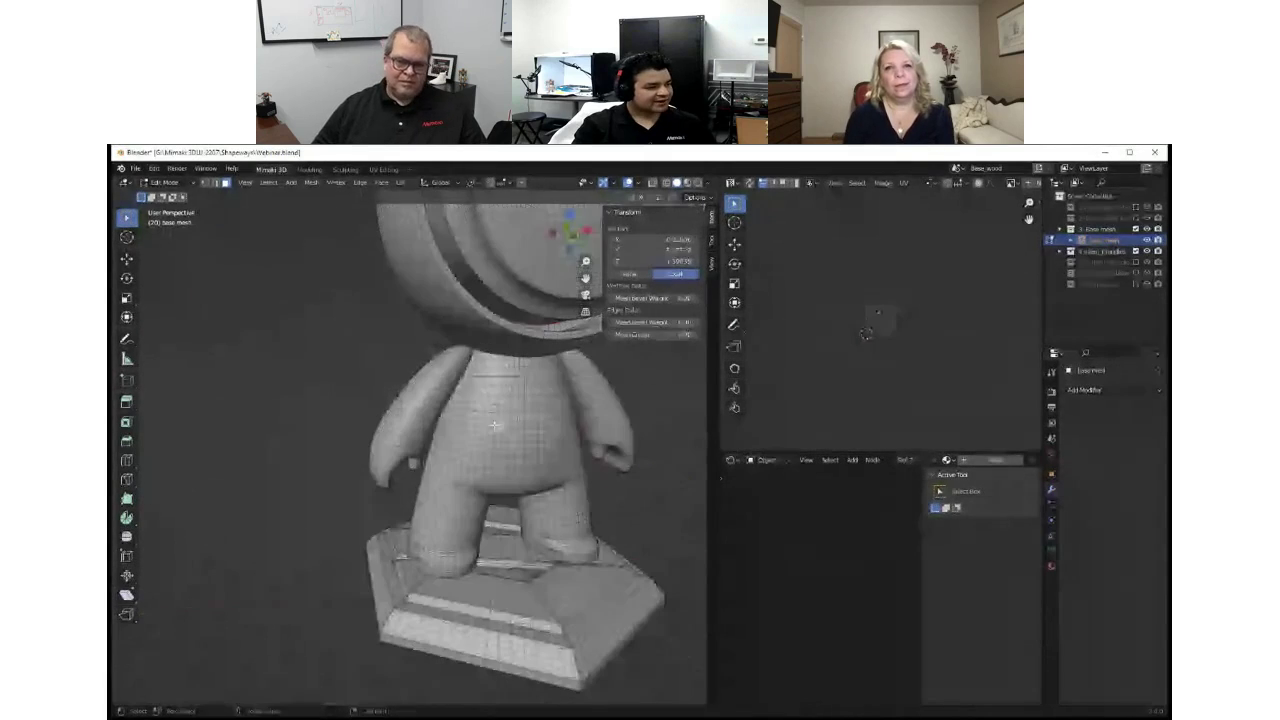
shift+middle_drag(519, 314, 415, 406)
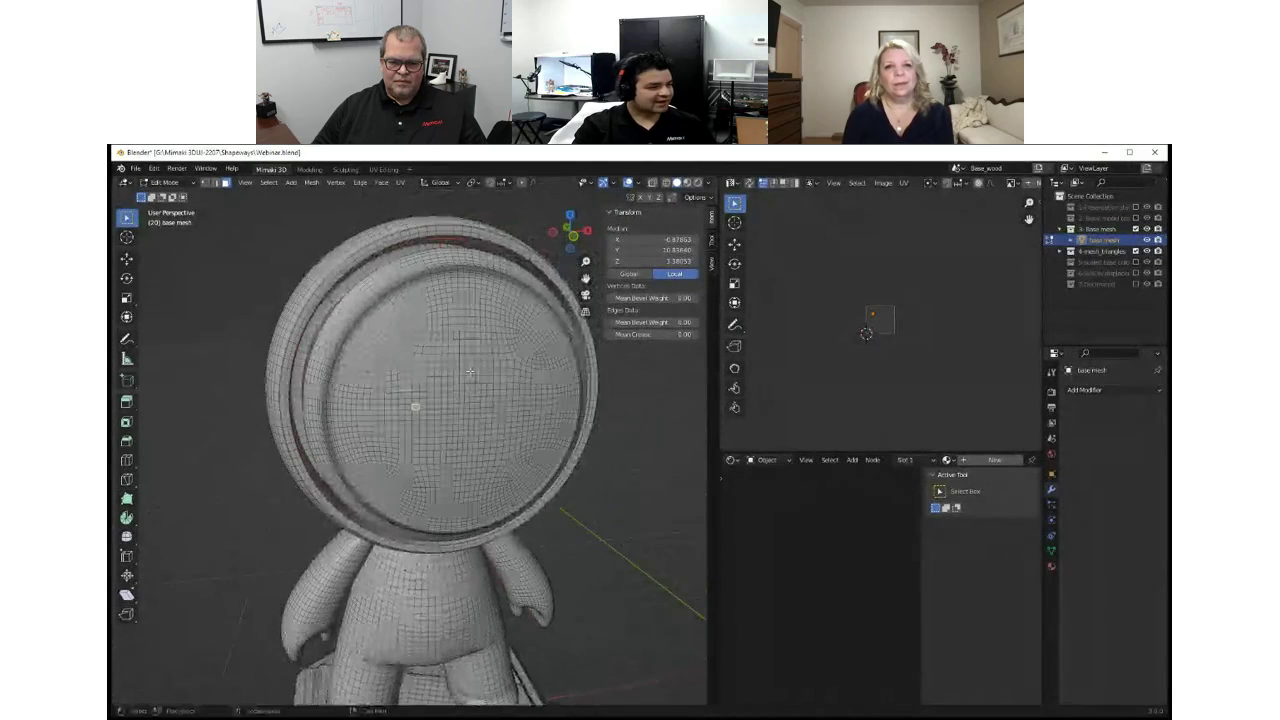
key(ctrl+l)
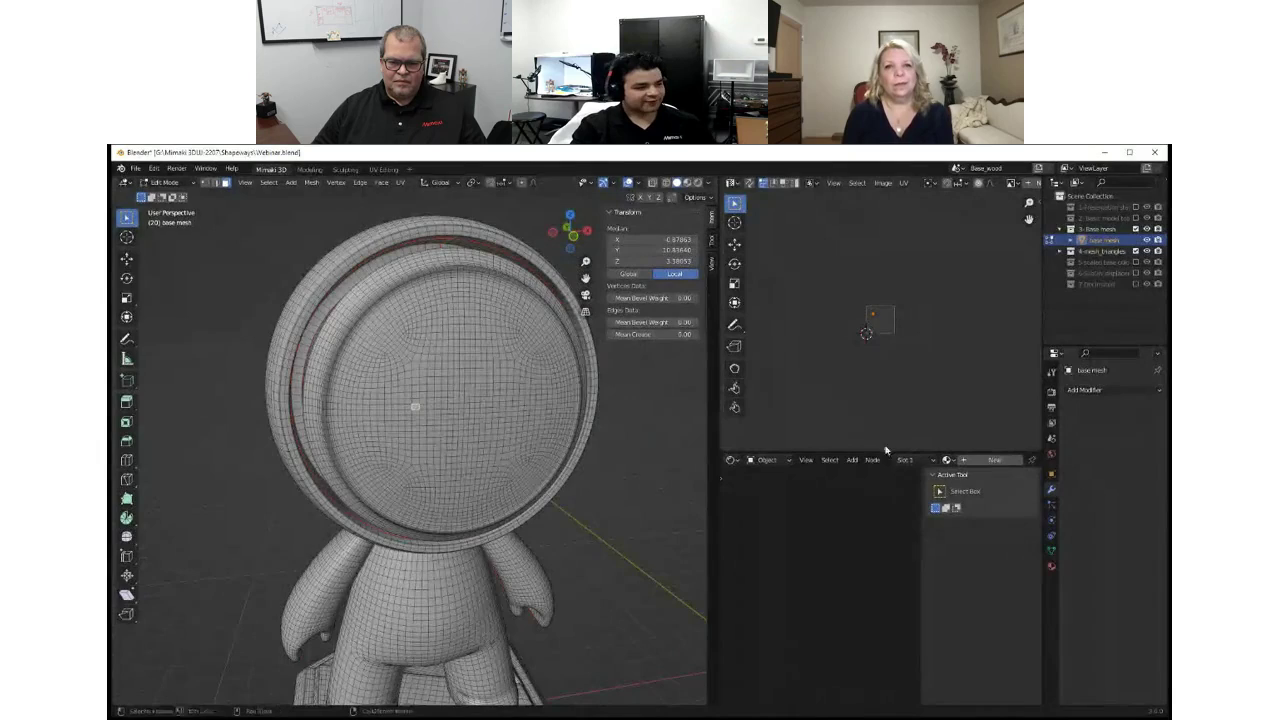
Add a Subdivision Surface modifier to the clean figure's base mesh and set its viewport levels to 2.
click(1133, 392)
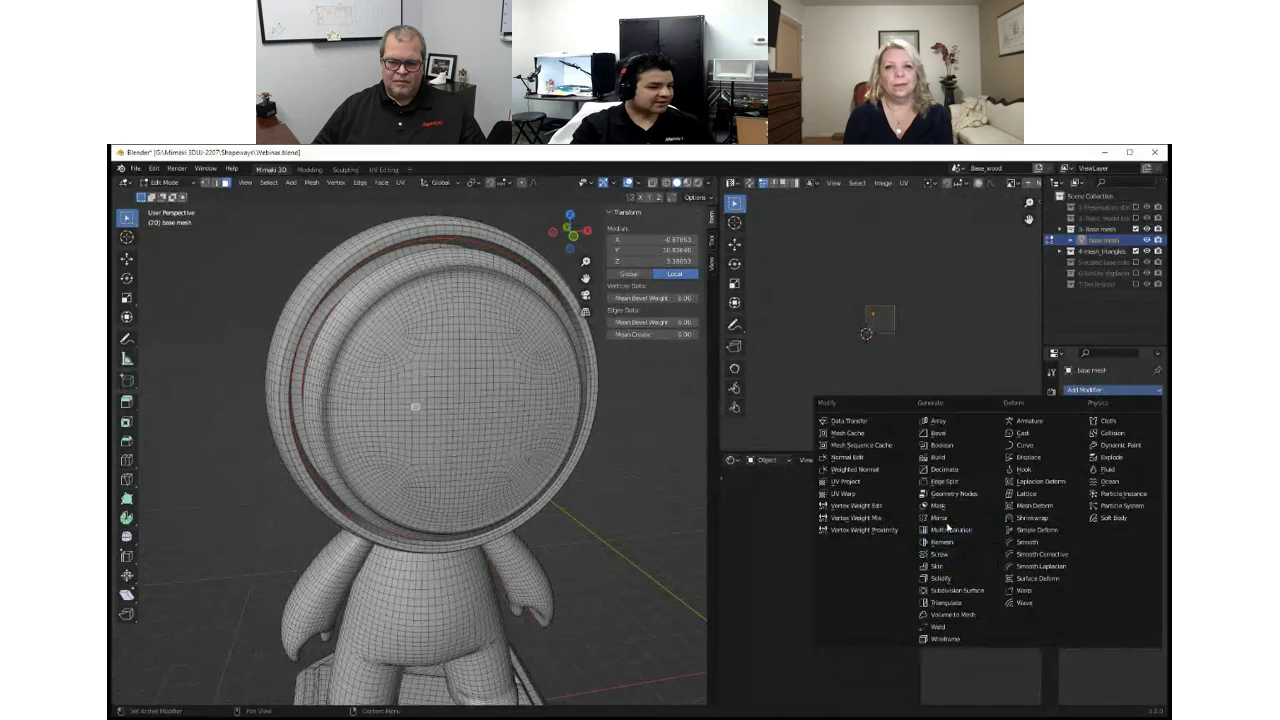
click(954, 591)
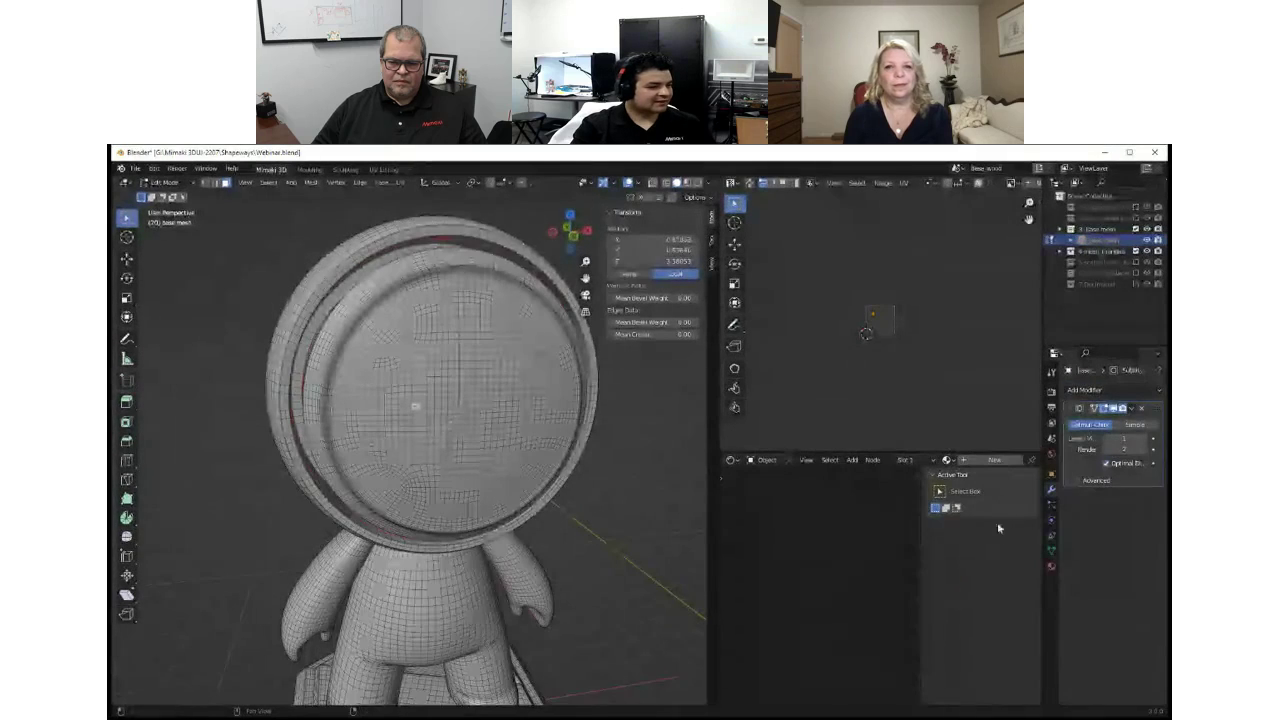
click(1130, 409)
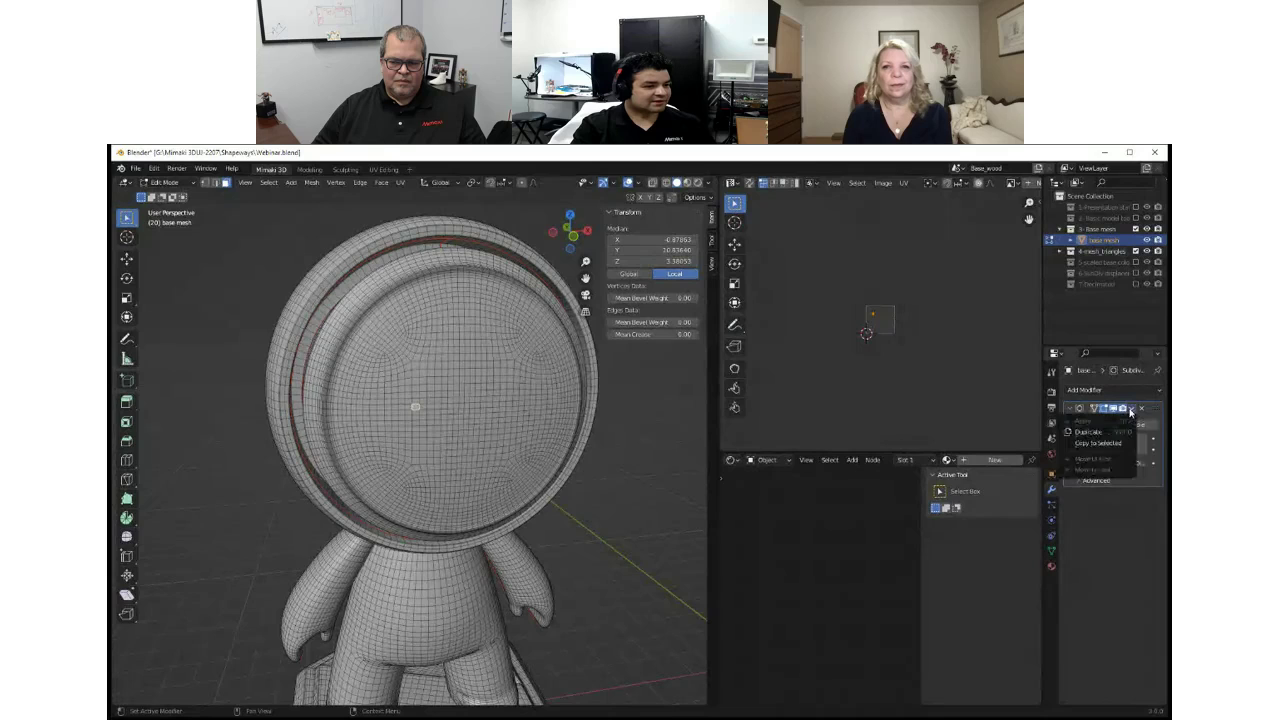
click(1131, 408)
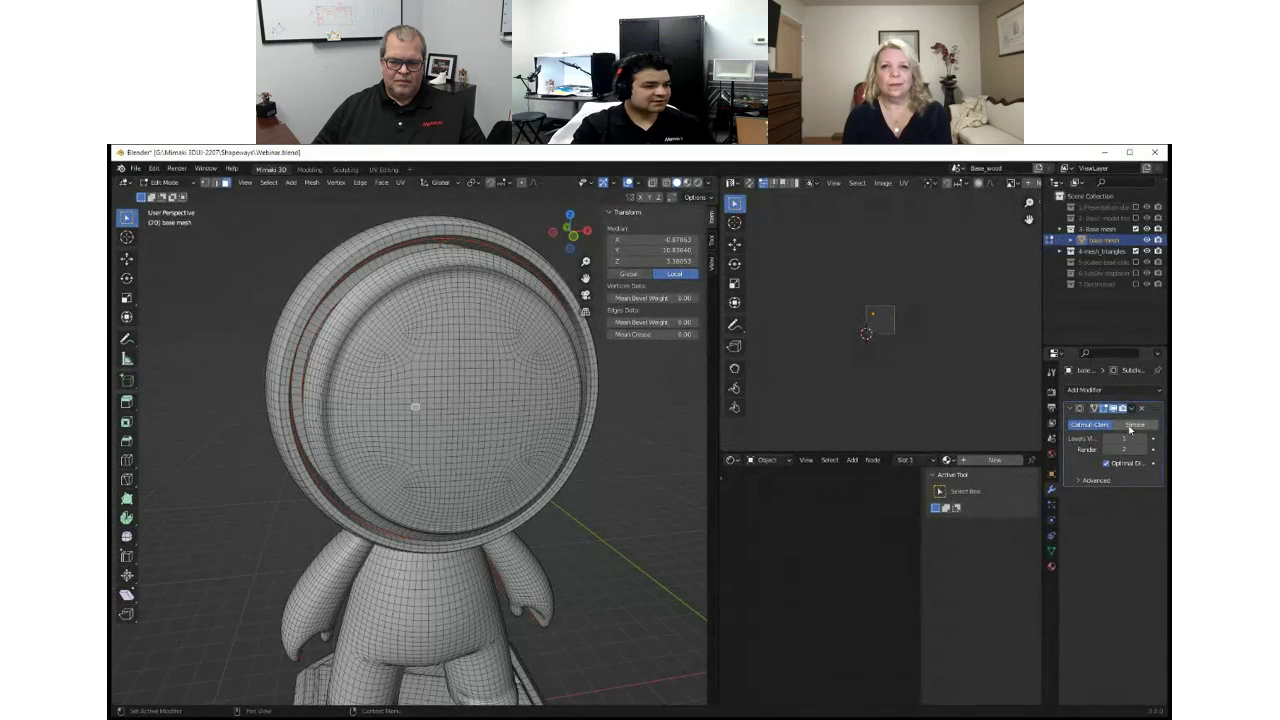
click(1124, 438)
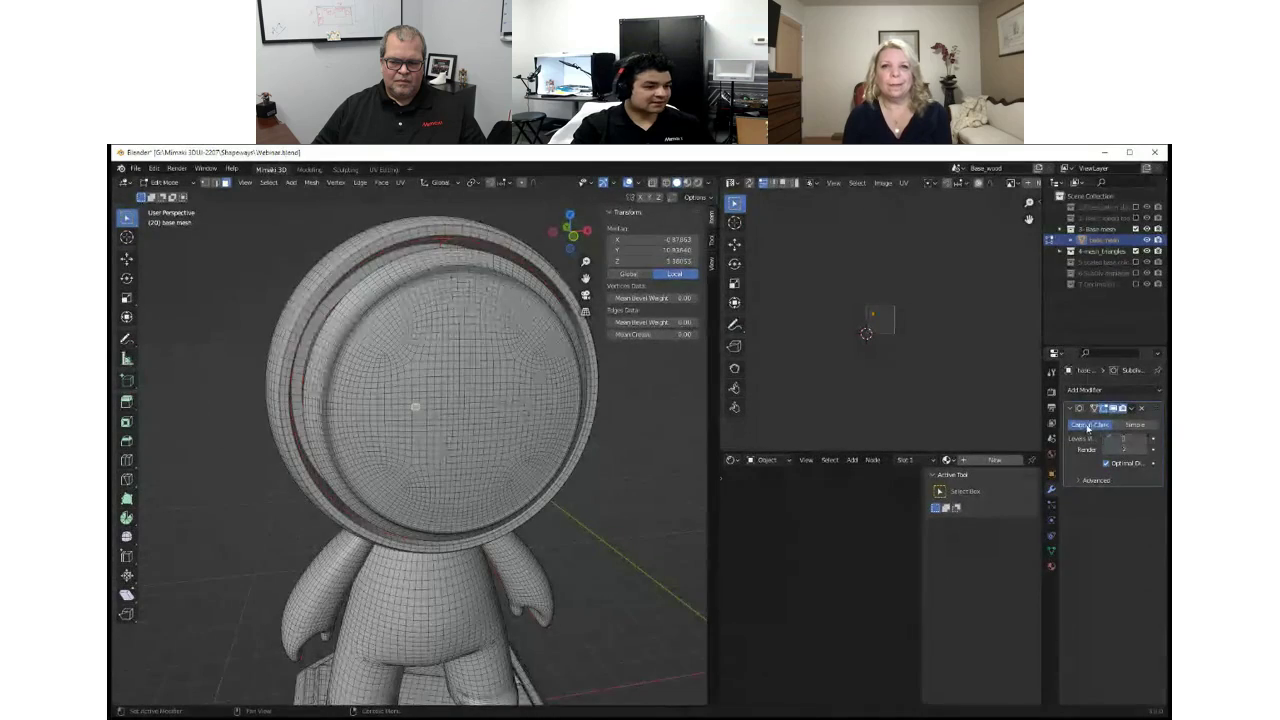
Apply the Subdivision Surface modifier in Object Mode, then return to Edit Mode and inspect the subdivided head.
click(1131, 409)
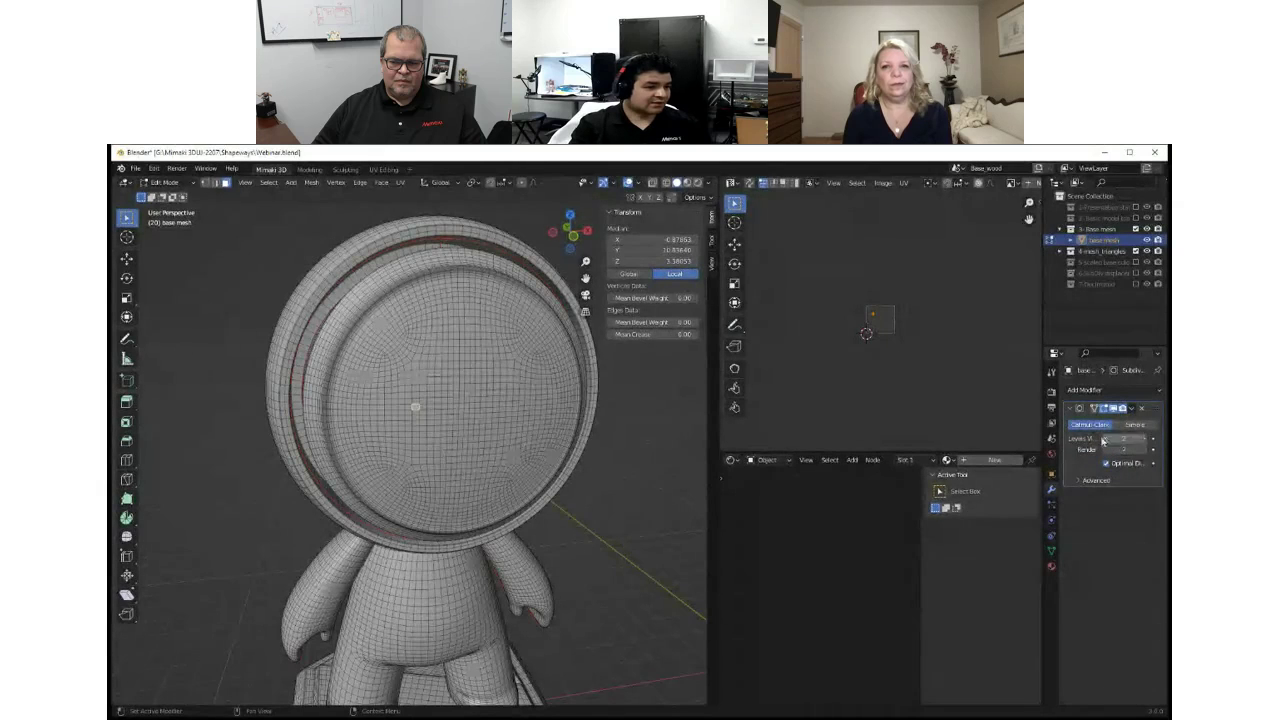
click(1131, 410)
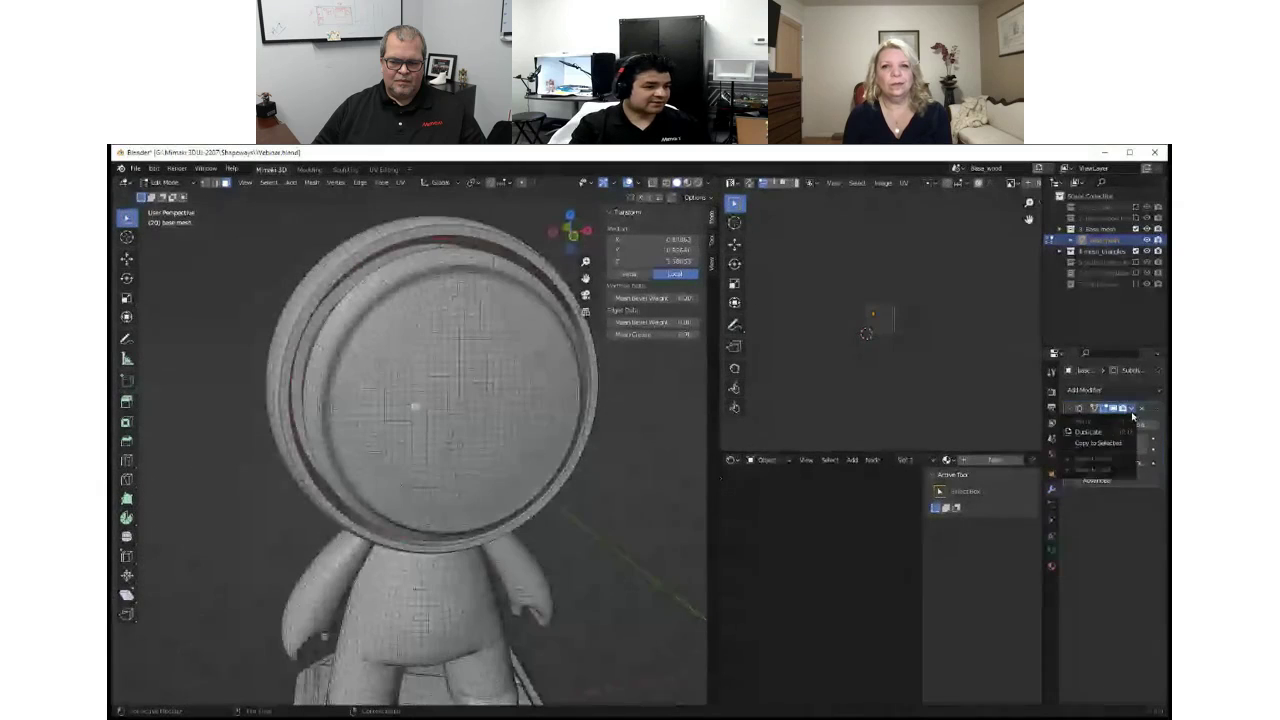
click(546, 401)
key(Tab)
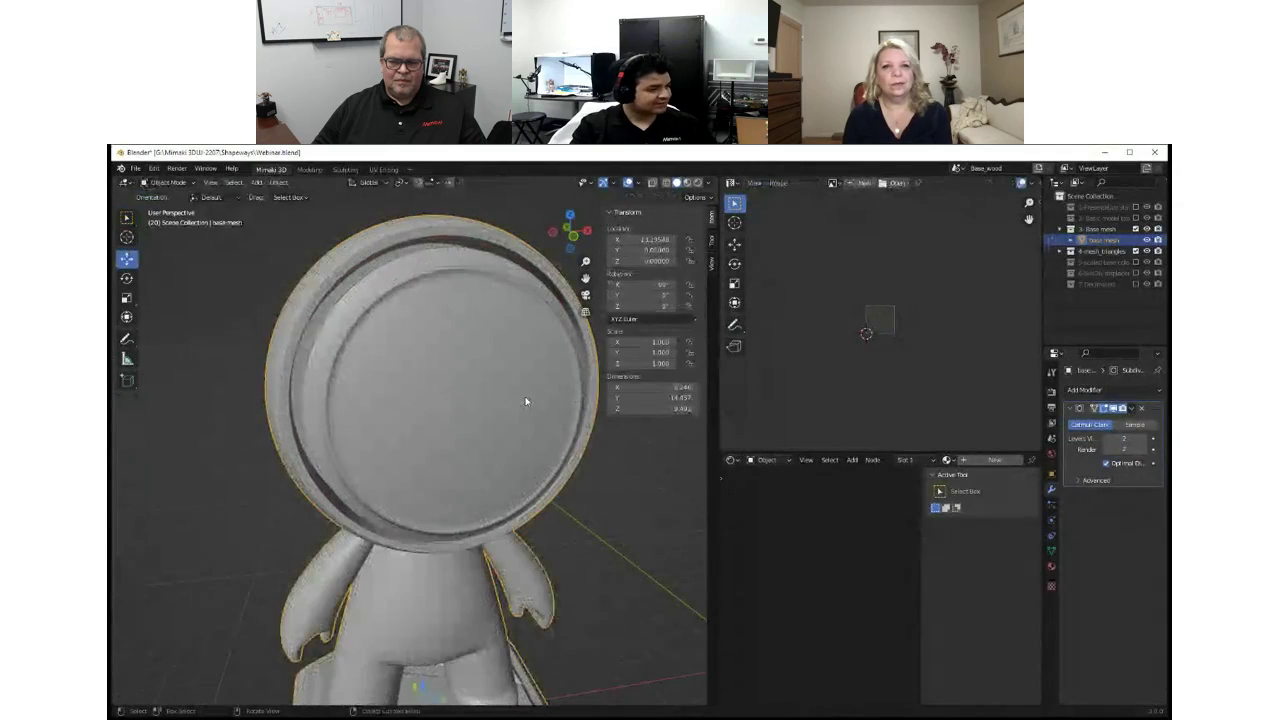
click(1132, 409)
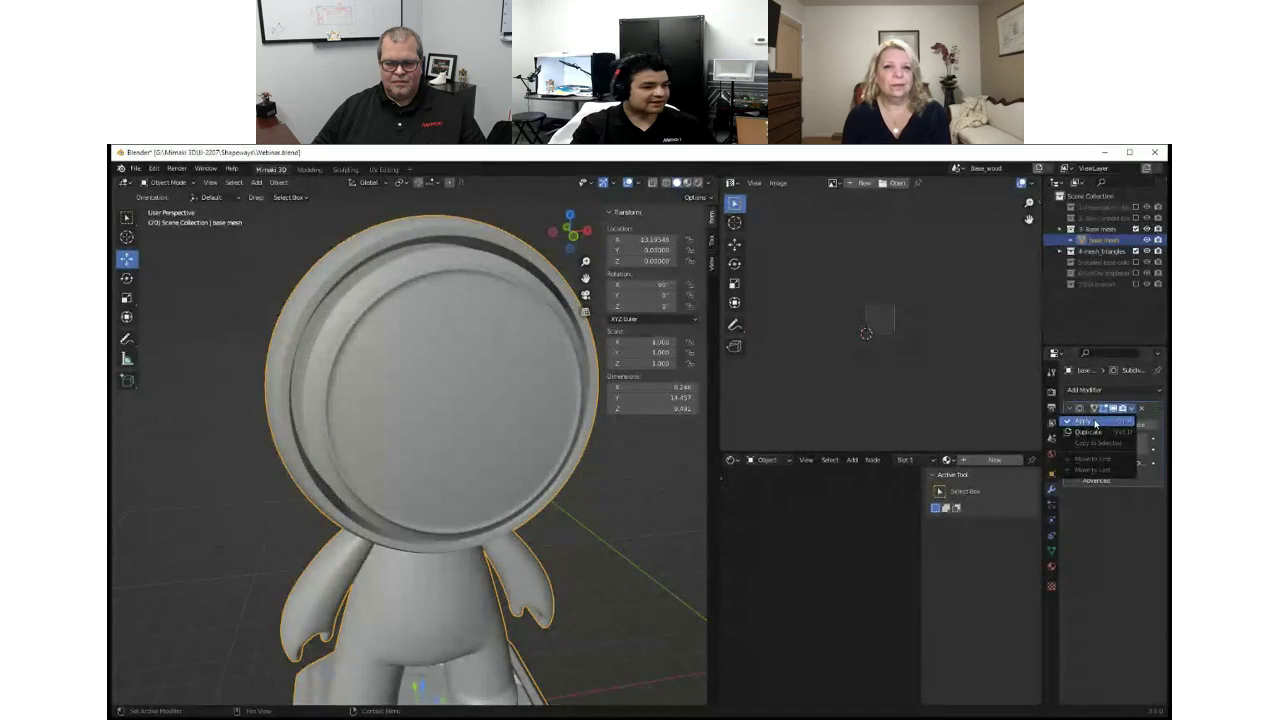
click(1095, 424)
key(Tab)
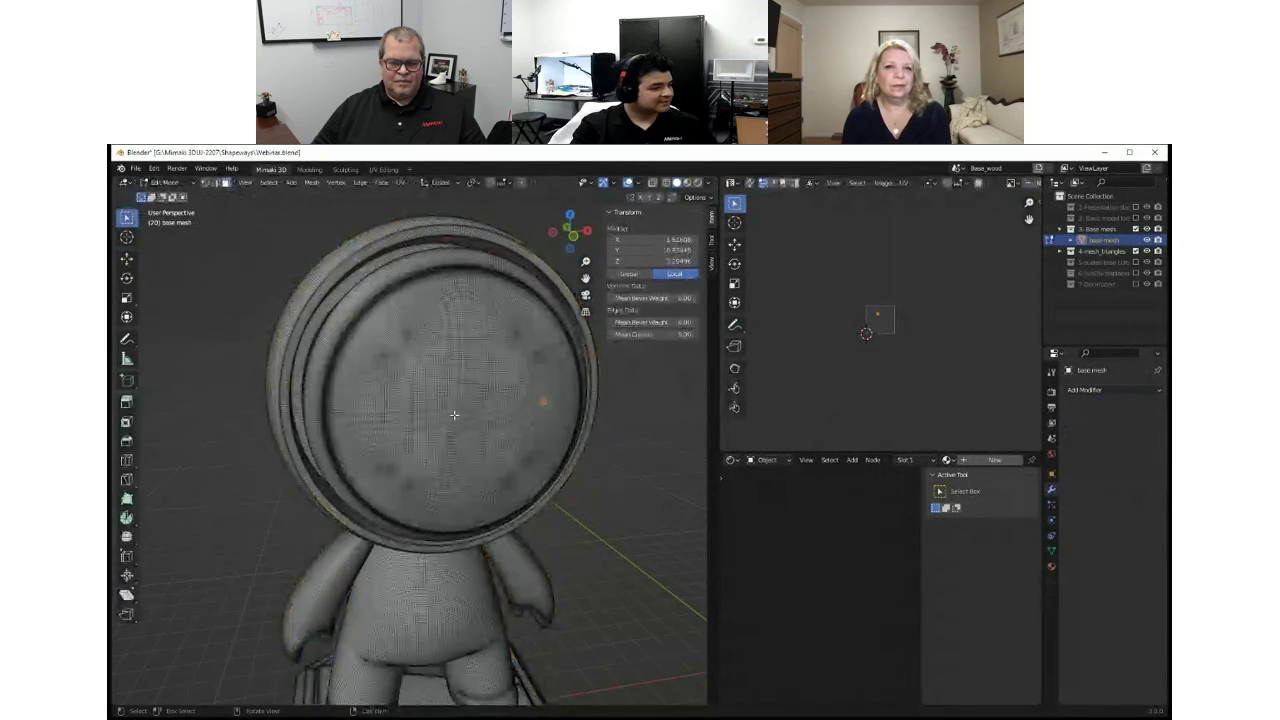
scroll(454, 414, up, 5)
scroll(454, 414, down, 8)
scroll(454, 414, up, 3)
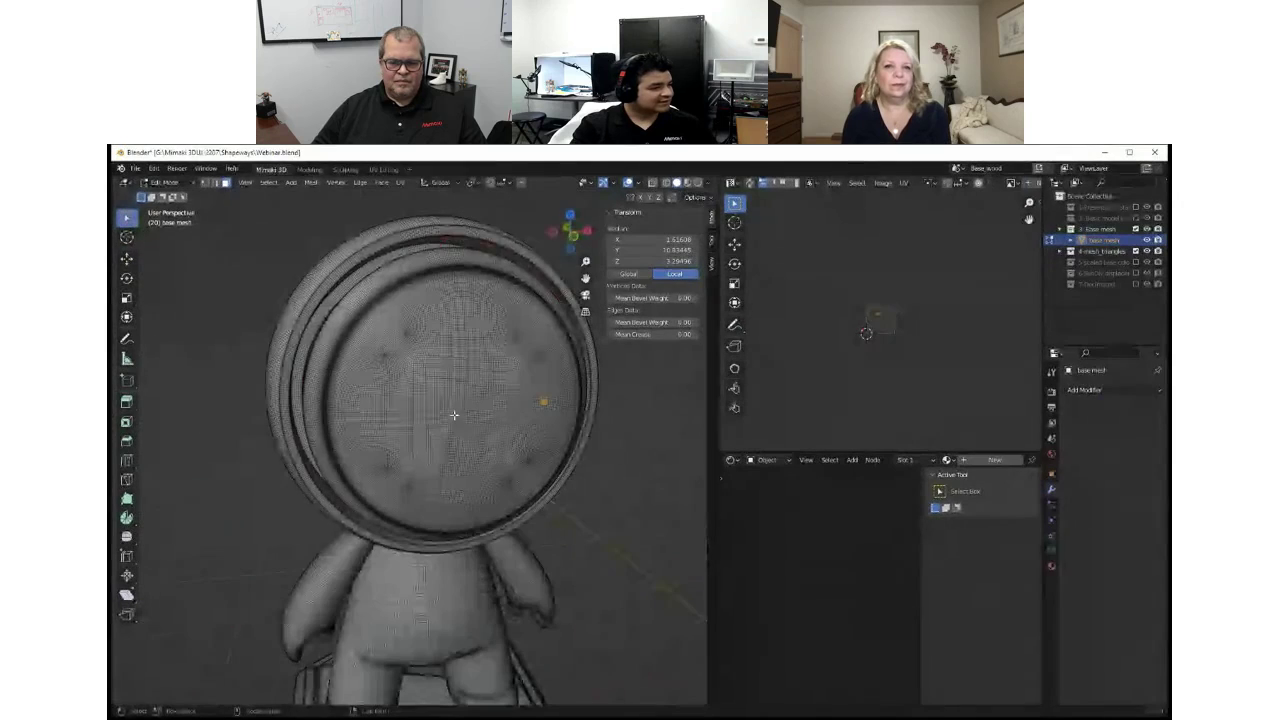
Leave Edit Mode on the clean figure, select the triangulated figure's head, and select all its faces in Edit Mode.
scroll(451, 420, down, 4)
shift+middle_drag(624, 442, 317, 469)
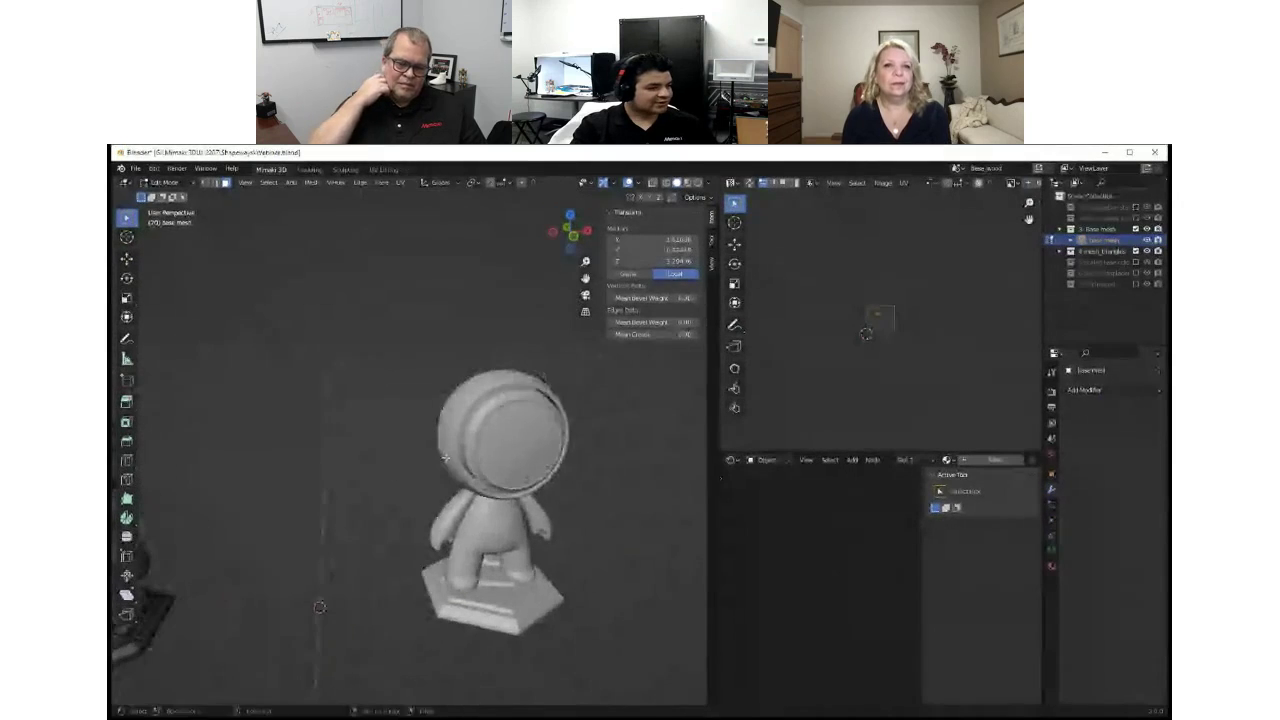
key(Tab)
click(511, 432)
scroll(511, 430, up, 4)
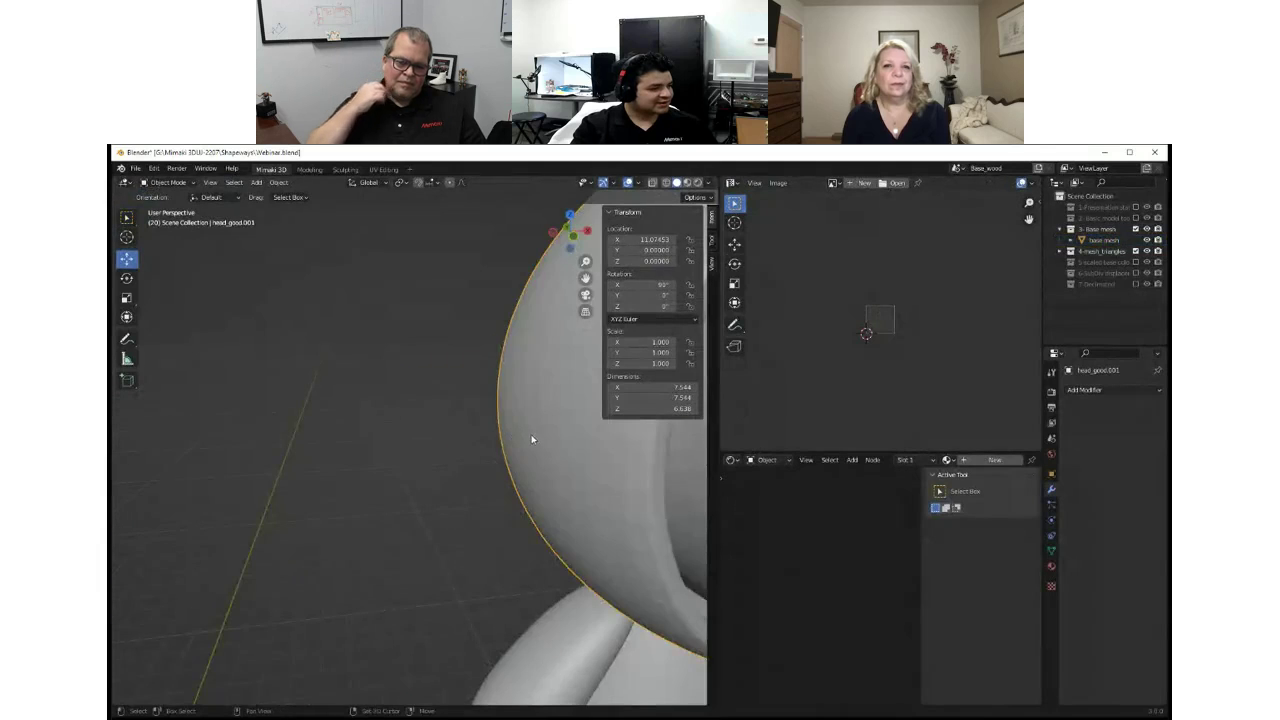
scroll(471, 440, up, 2)
scroll(471, 437, down, 6)
key(Tab)
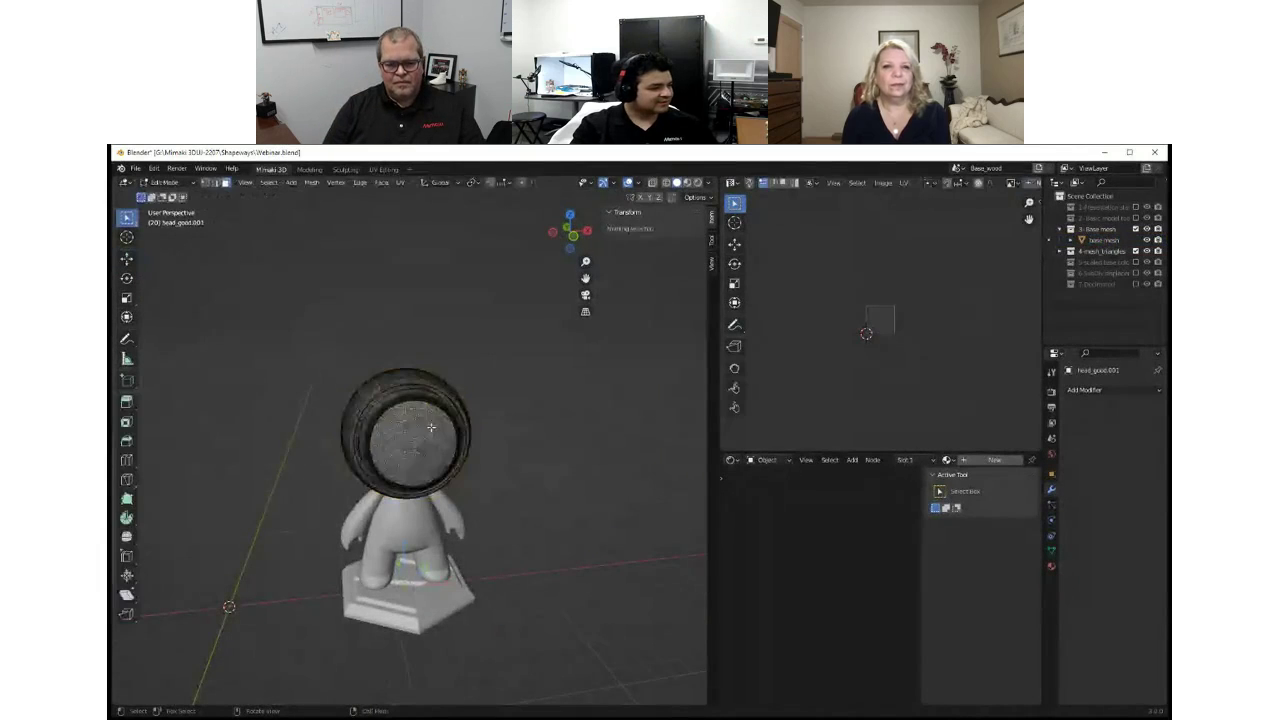
key(a)
scroll(431, 427, up, 3)
scroll(431, 427, up, 4)
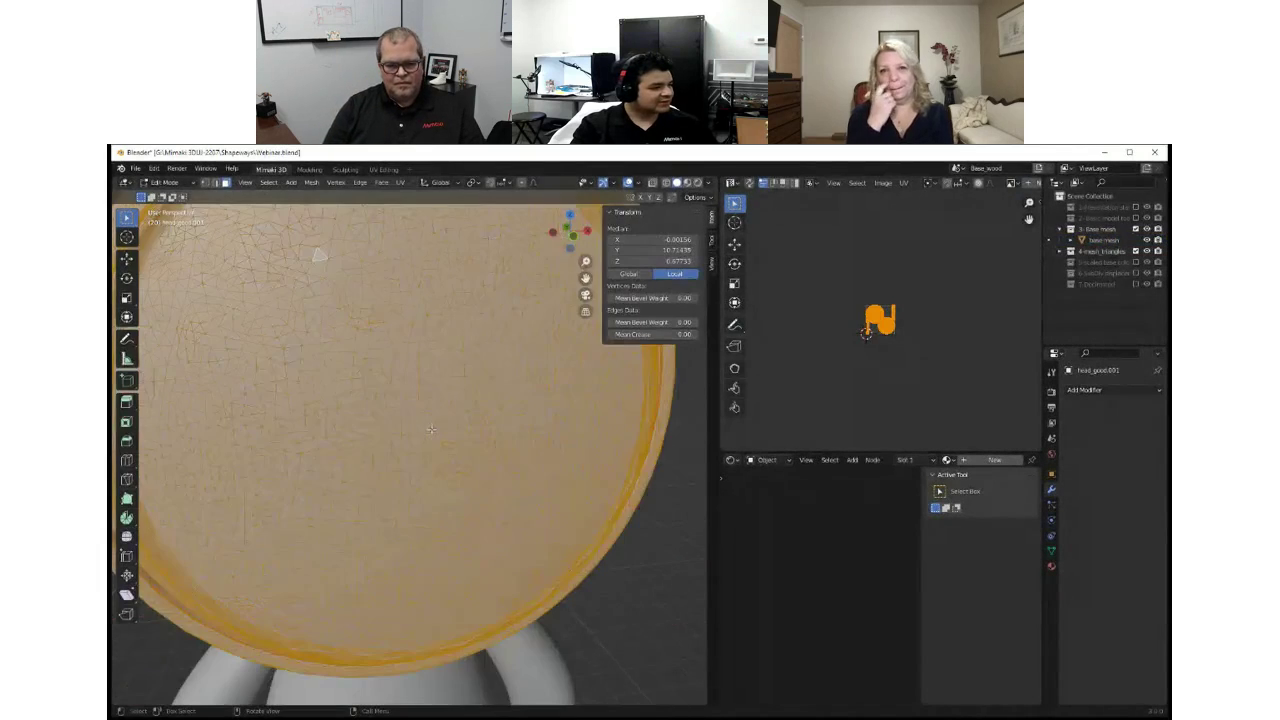
Add a Subdivision Surface modifier to the triangulated head and compare it with the clean figure in Object Mode.
click(1095, 390)
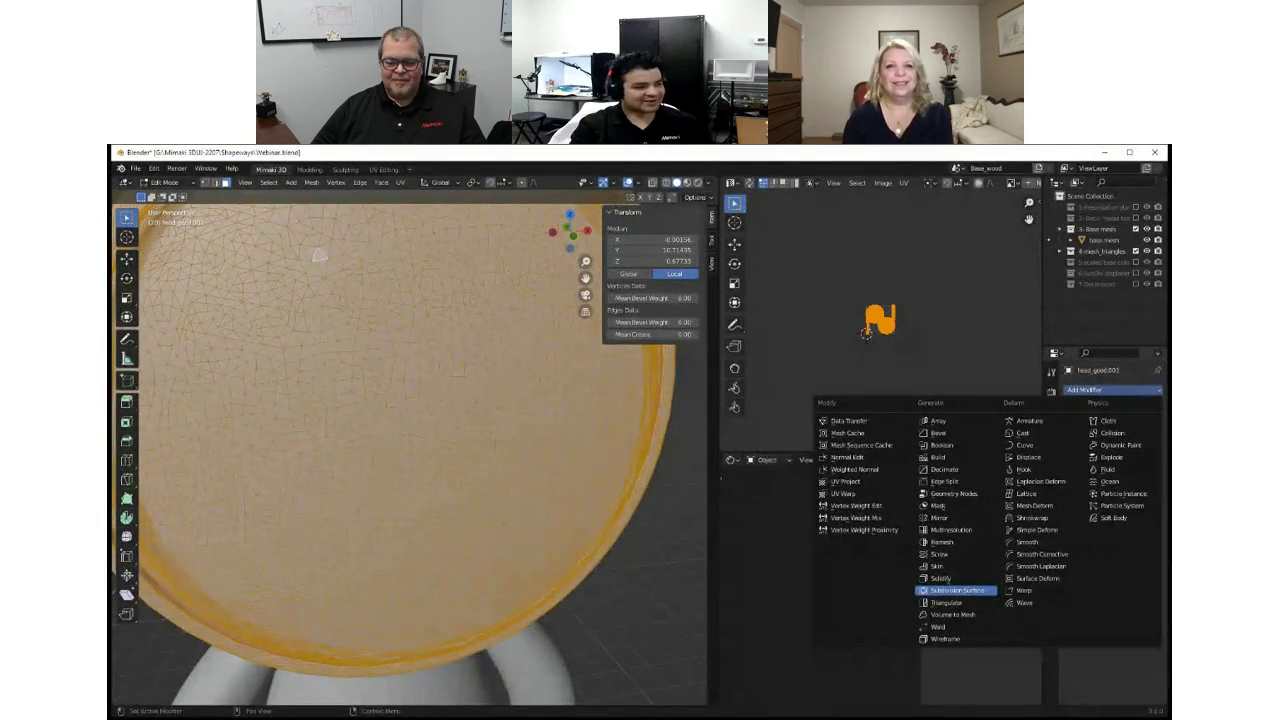
click(957, 590)
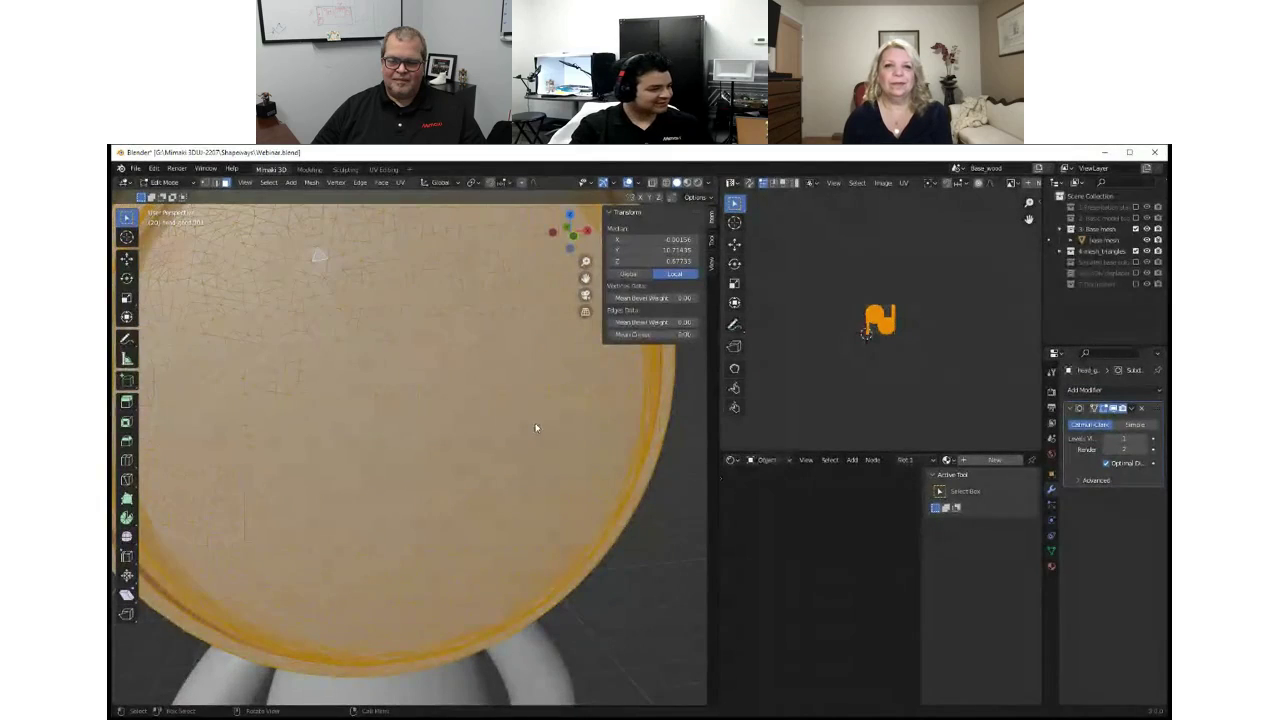
key(Tab)
scroll(508, 410, down, 8)
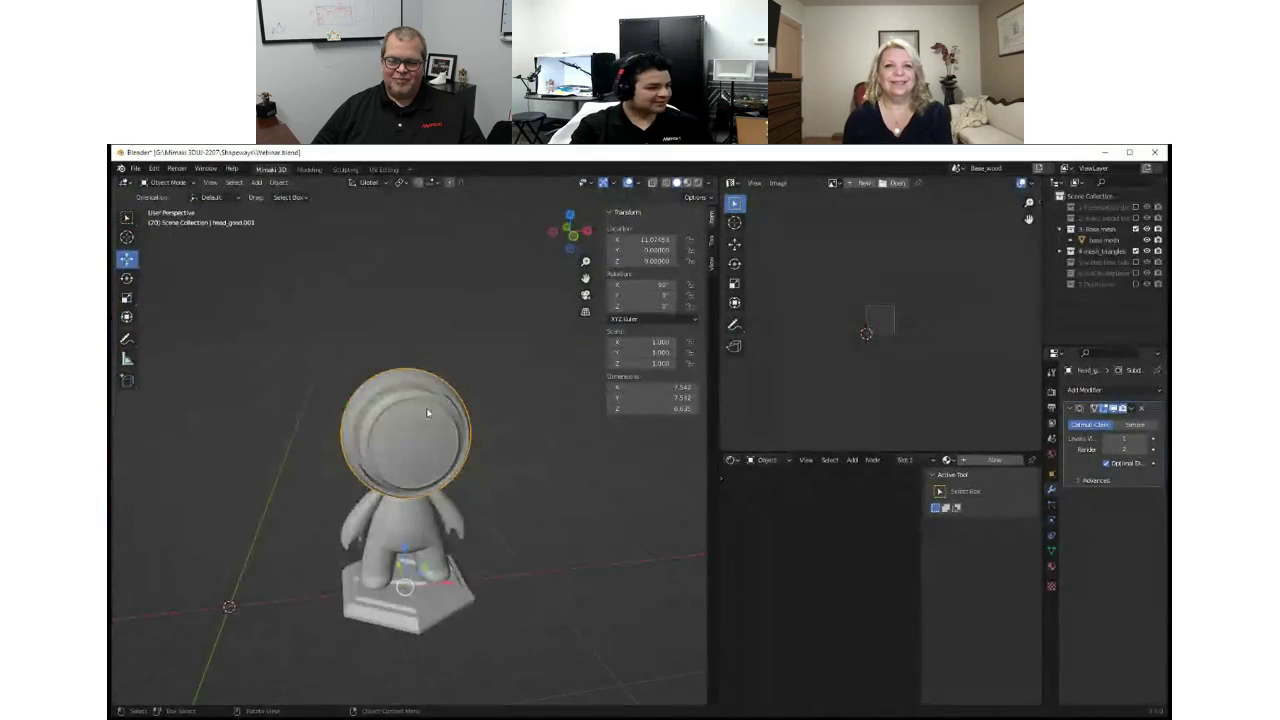
shift+middle_drag(386, 419, 441, 424)
scroll(441, 424, down, 2)
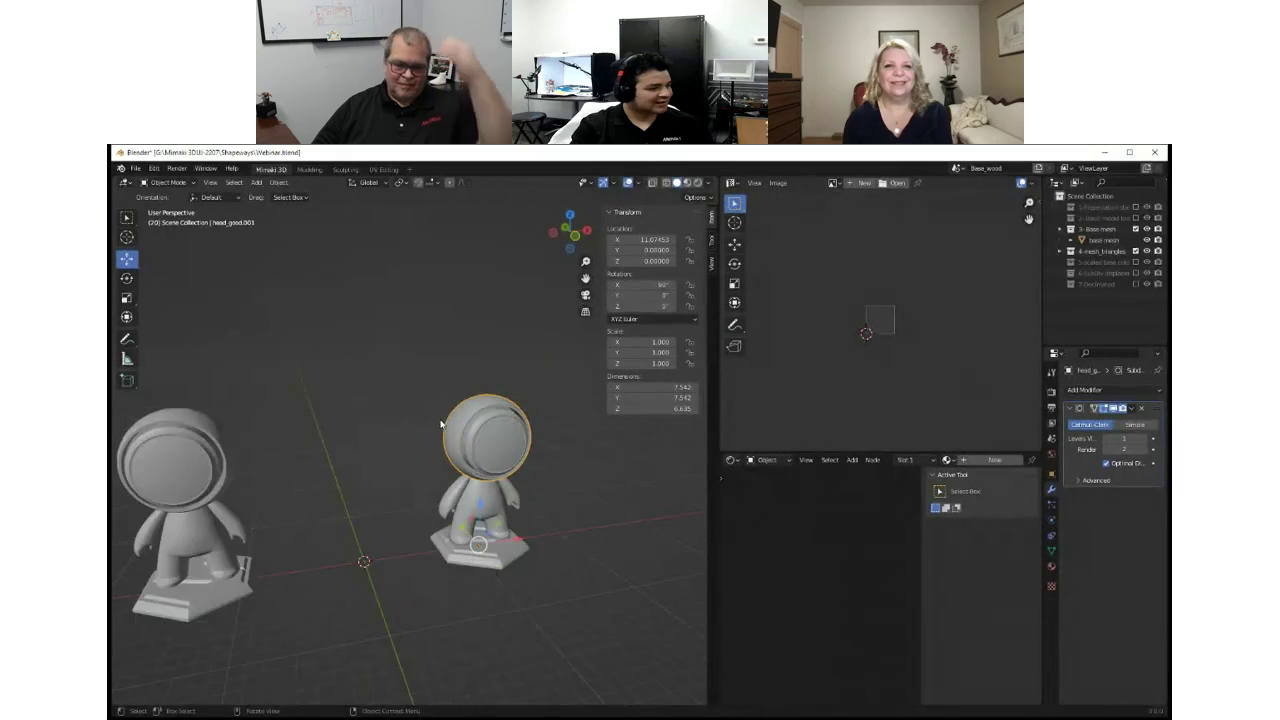
scroll(441, 424, up, 2)
Undo the subdivision, the face selection and the mode change on the triangulated head, and bring both figures into view.
key(ctrl+z)
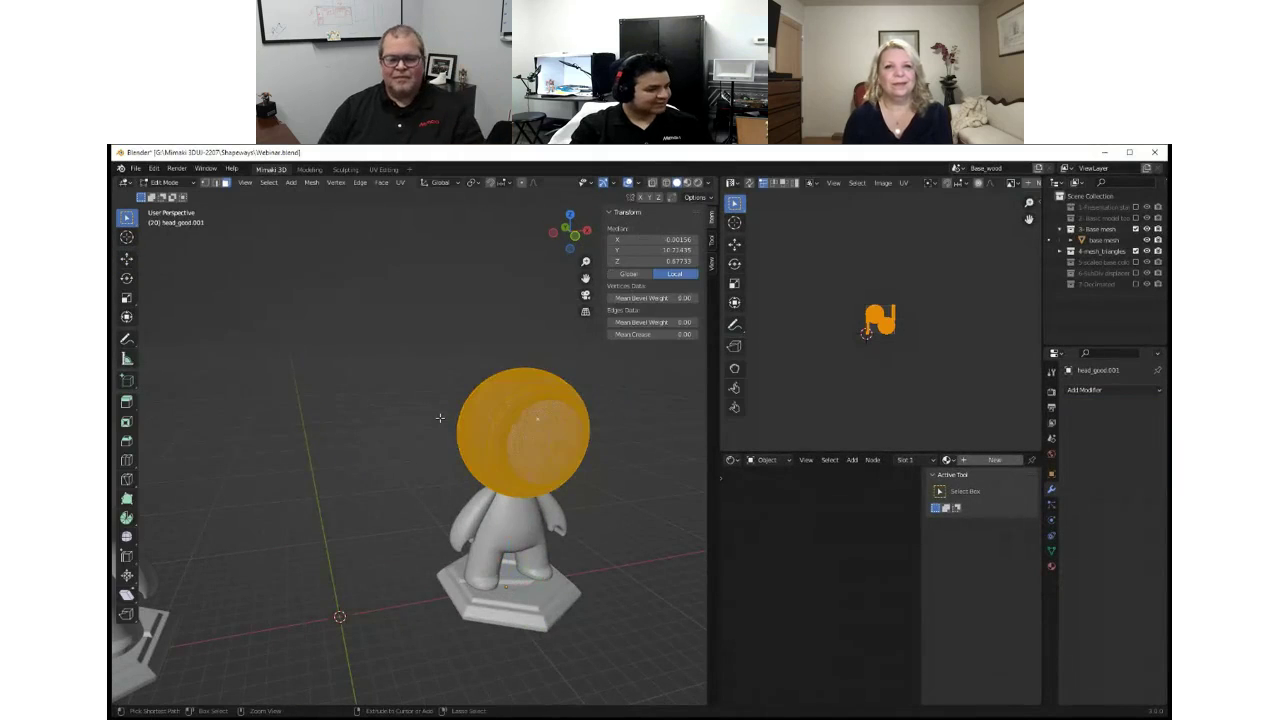
key(ctrl+z)
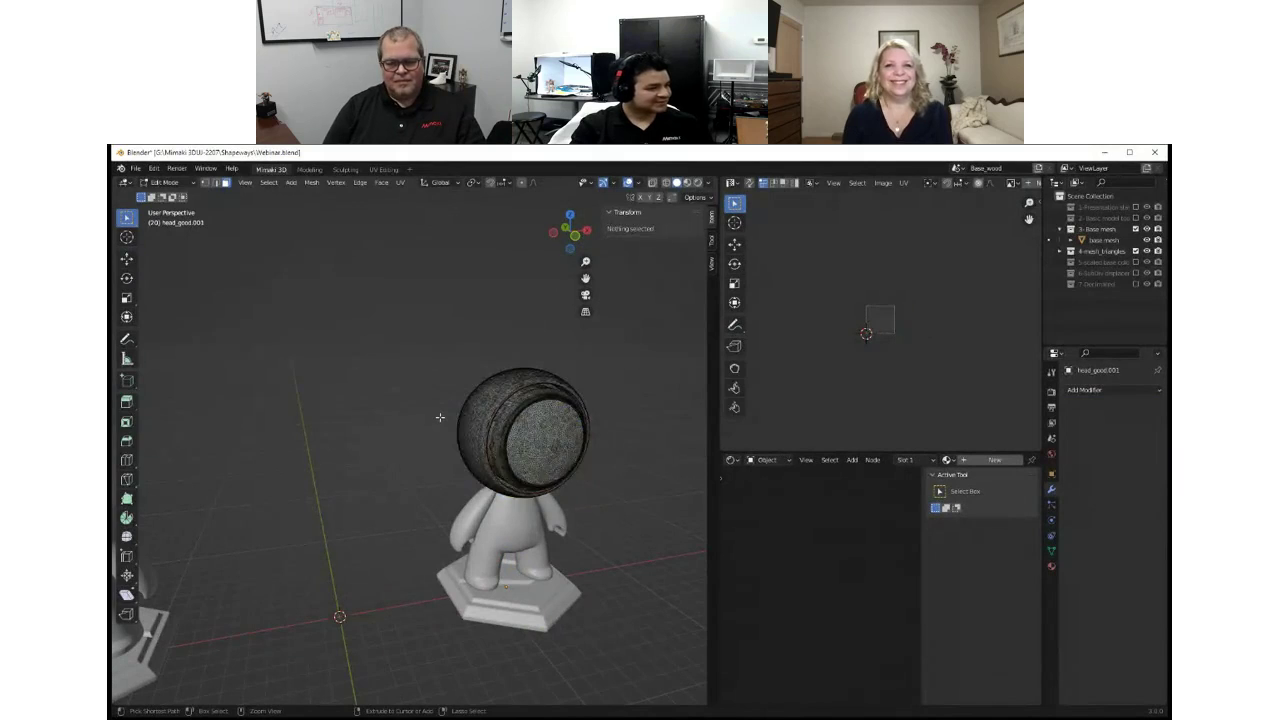
key(ctrl+z)
scroll(439, 420, down, 5)
shift+middle_drag(345, 436, 390, 419)
scroll(391, 419, up, 2)
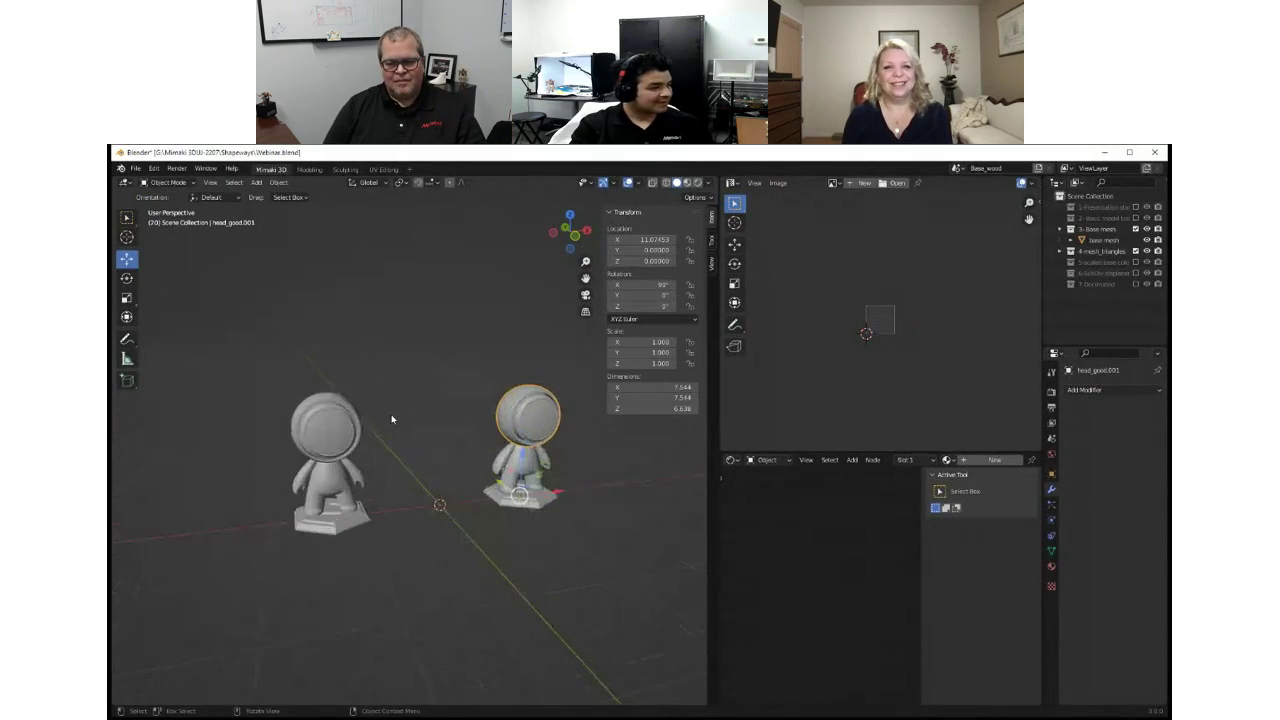
scroll(392, 420, up, 4)
scroll(392, 420, down, 2)
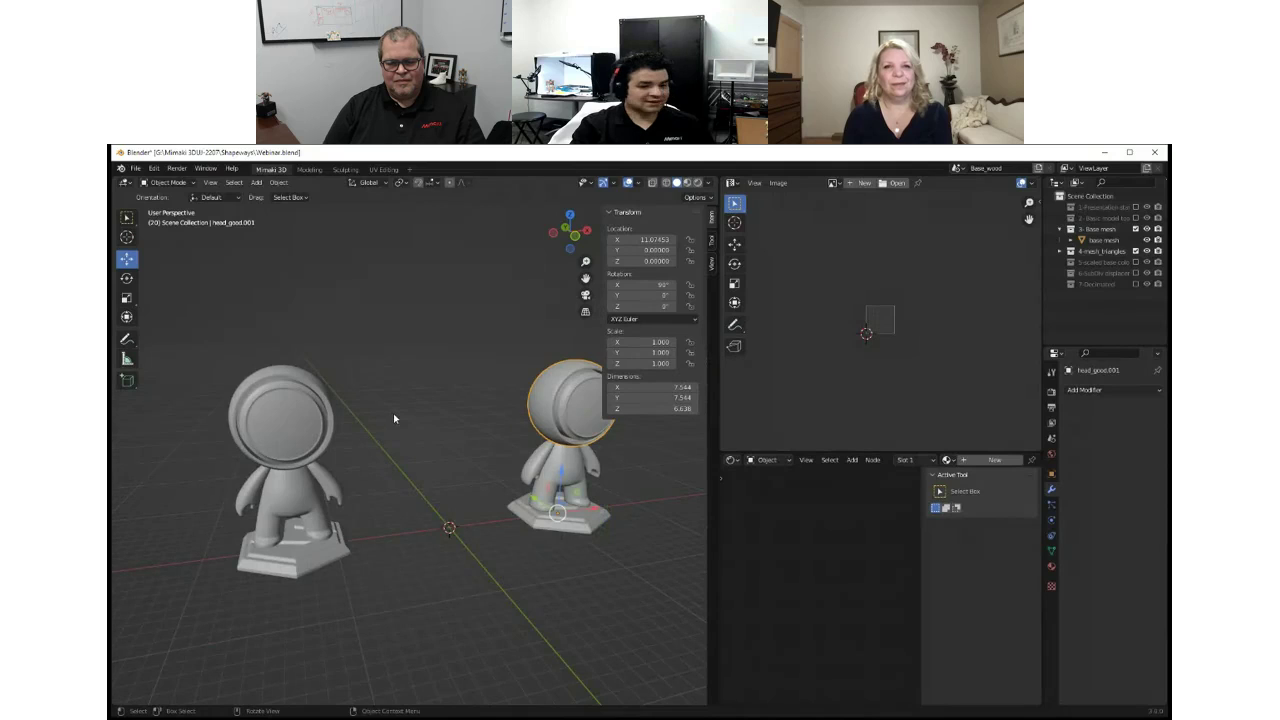
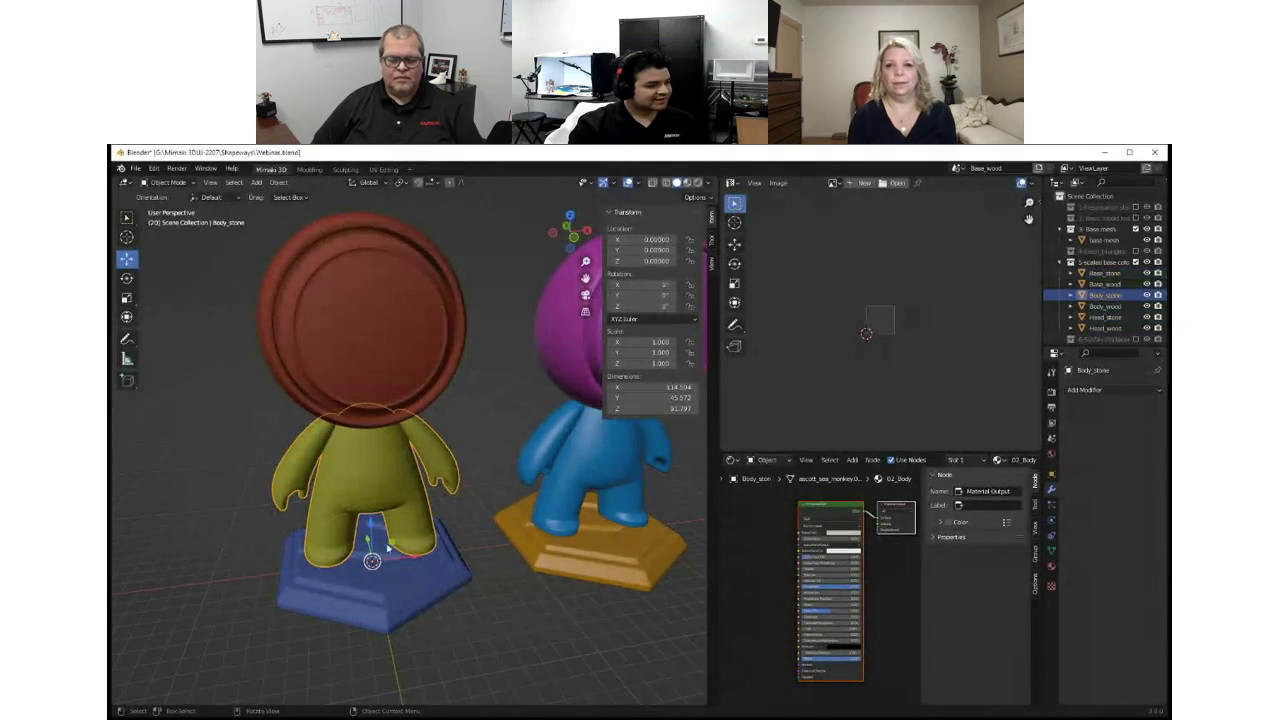
Select the red stone figure's head, enter Edit Mode, and pick a face on its visor.
click(362, 355)
click(382, 465)
click(375, 380)
middle_drag(375, 380, 394, 380)
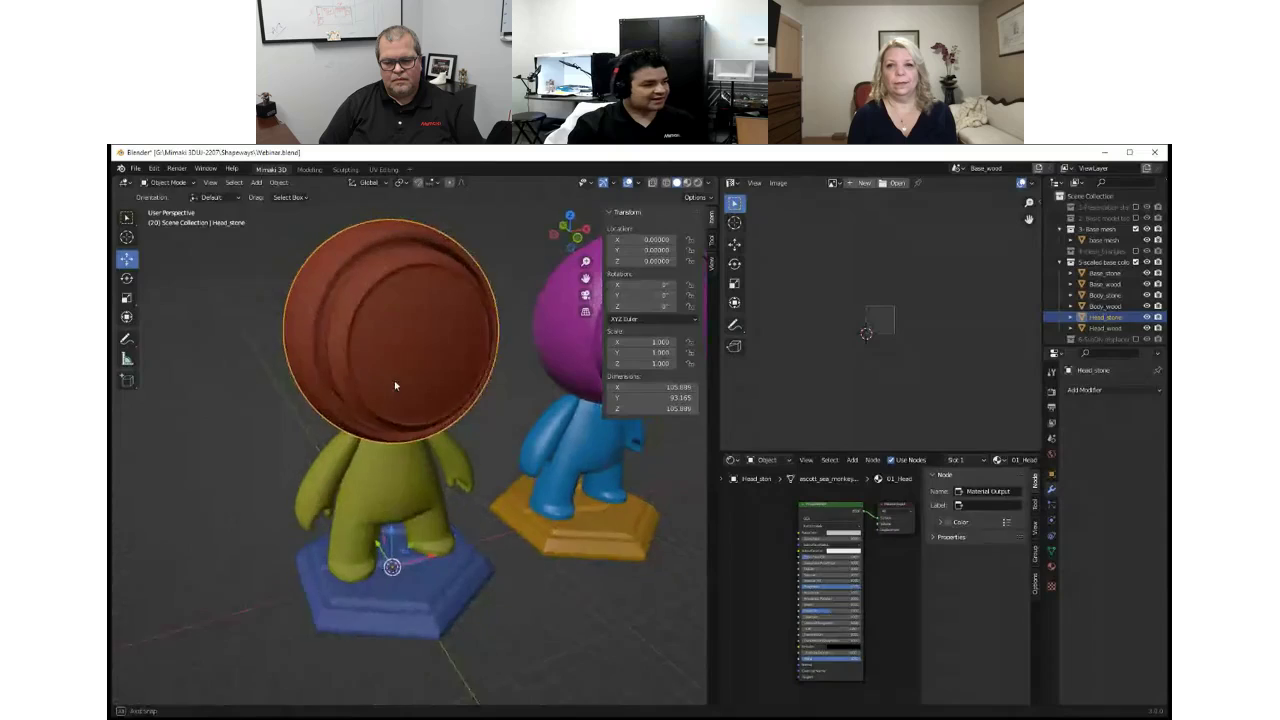
key(Tab)
click(389, 323)
middle_drag(428, 340, 389, 346)
scroll(389, 346, up, 2)
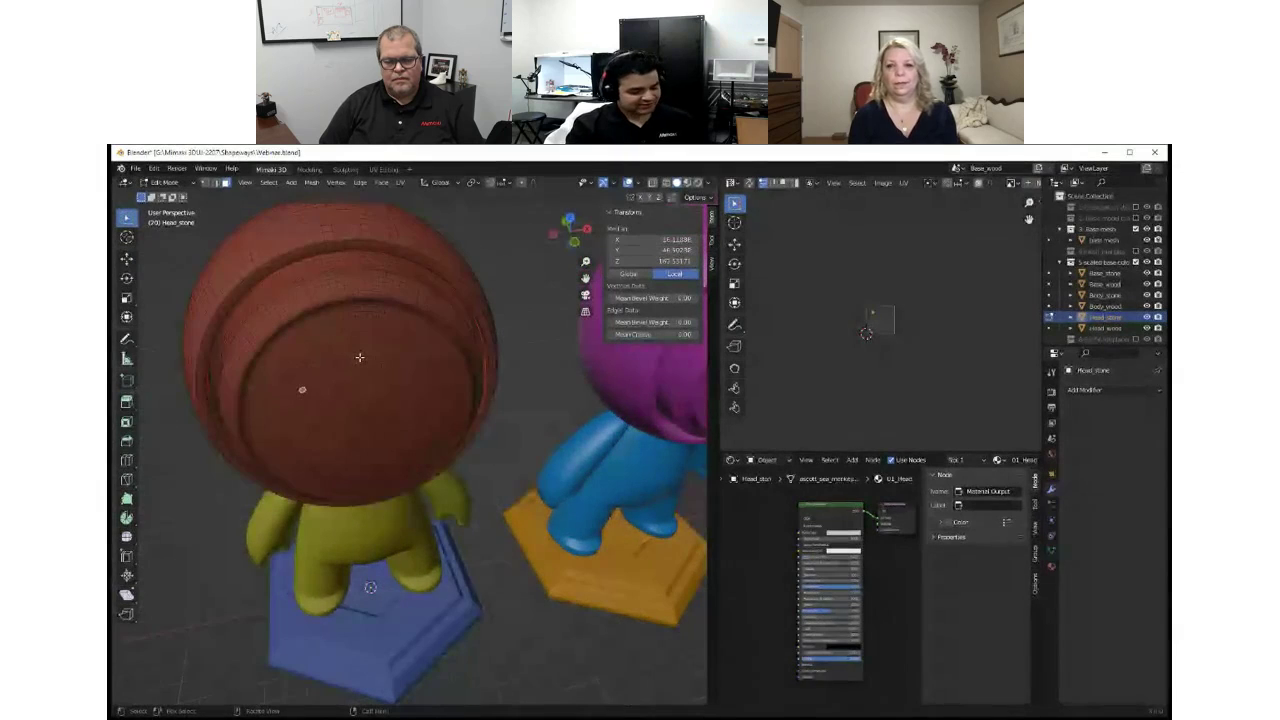
Select all visor faces linked up to the surrounding seam and bring up the Unwrap option for them.
key(l)
mouse_move(362, 357)
middle_down()
mouse_move(350, 343)
mouse_move(365, 369)
middle_up()
scroll(363, 365, up, 3)
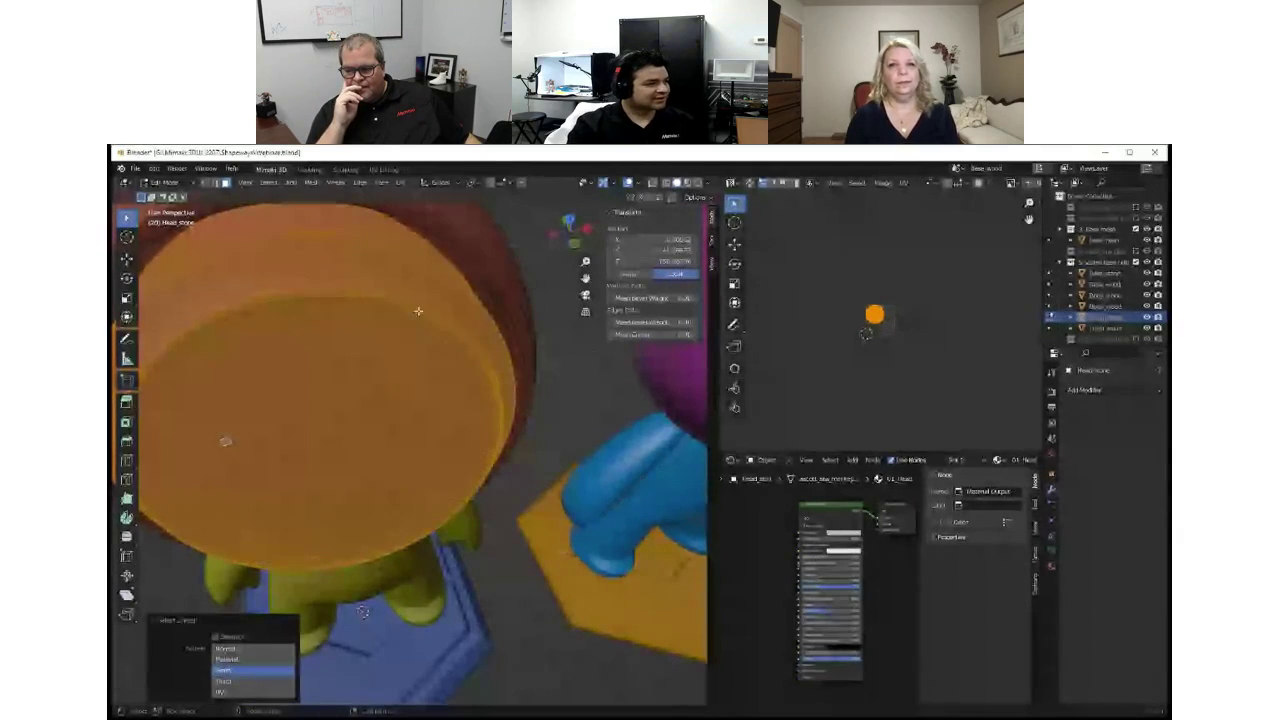
key(u)
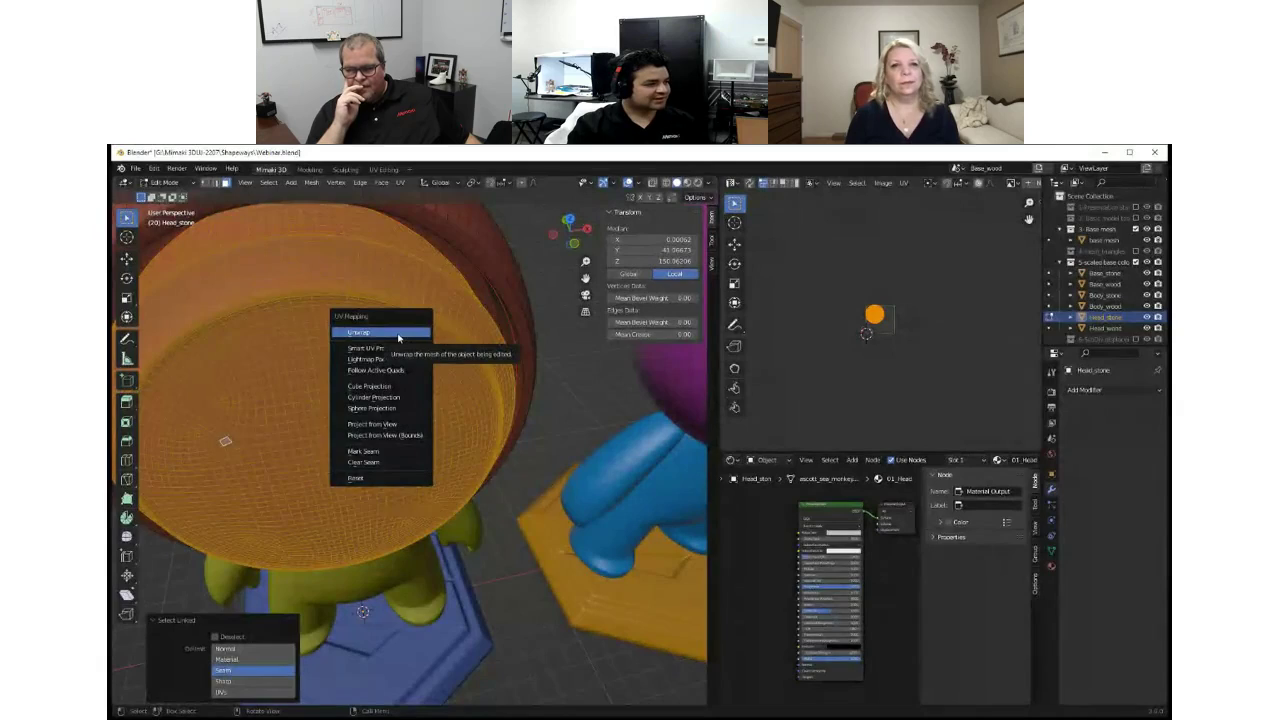
click(399, 338)
Examine the visor's circular UV island up close and compare it with the selected faces on the head.
scroll(860, 330, up, 5)
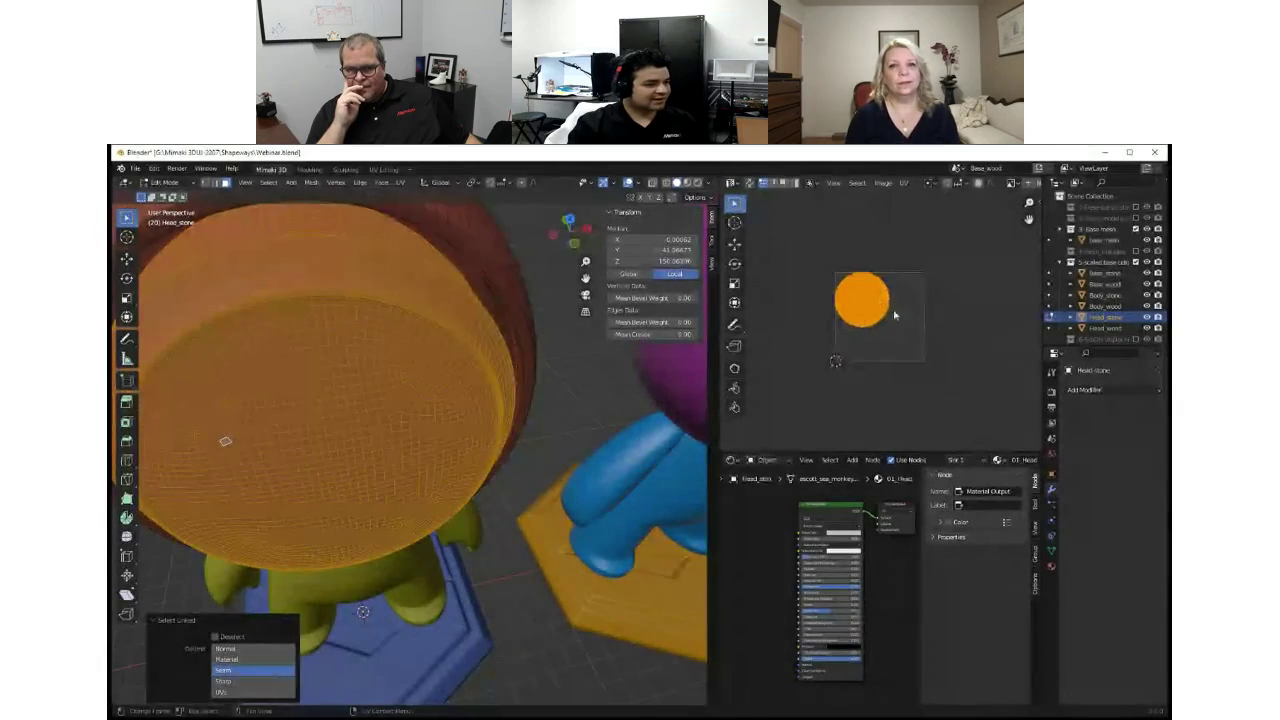
scroll(884, 314, up, 3)
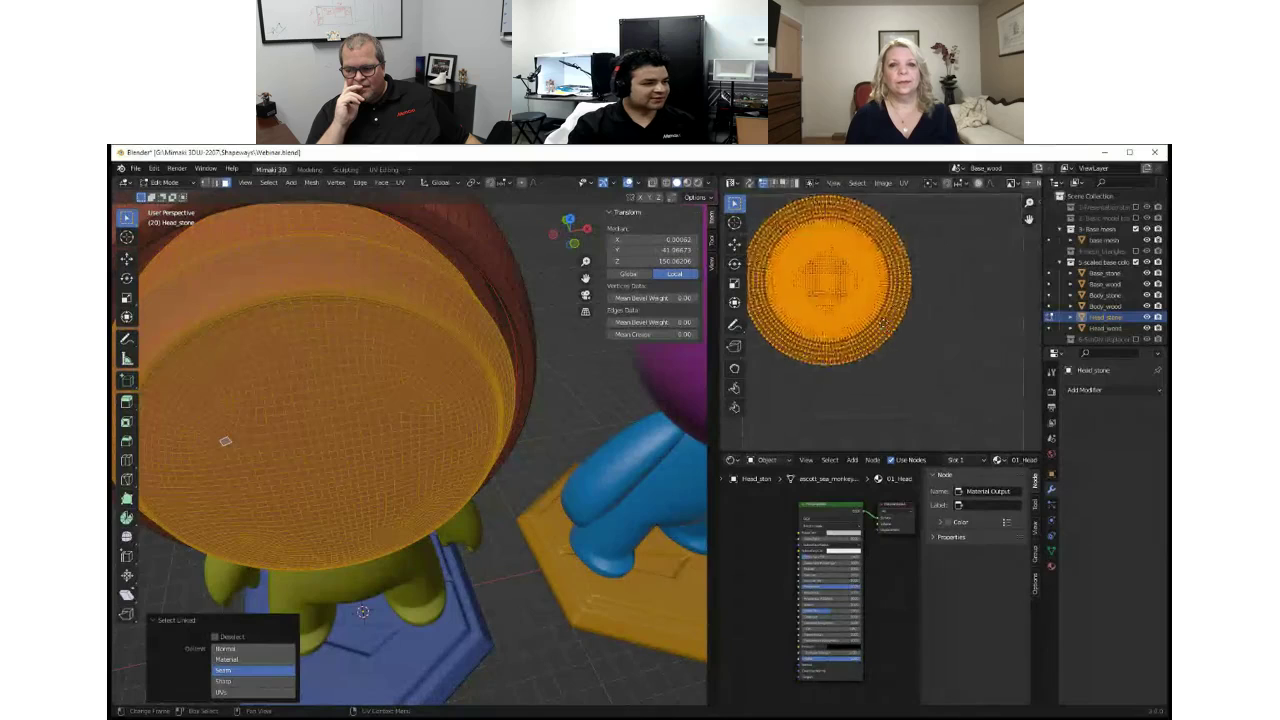
middle_drag(347, 338, 351, 342)
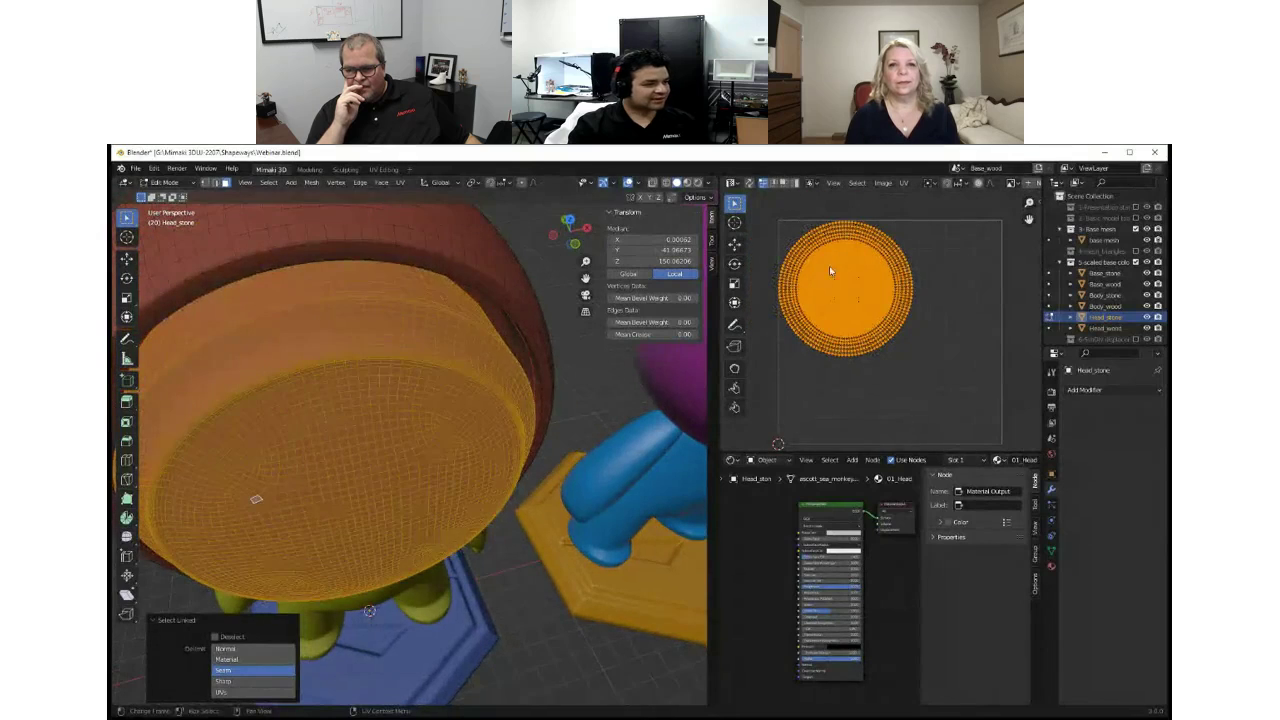
scroll(832, 274, up, 4)
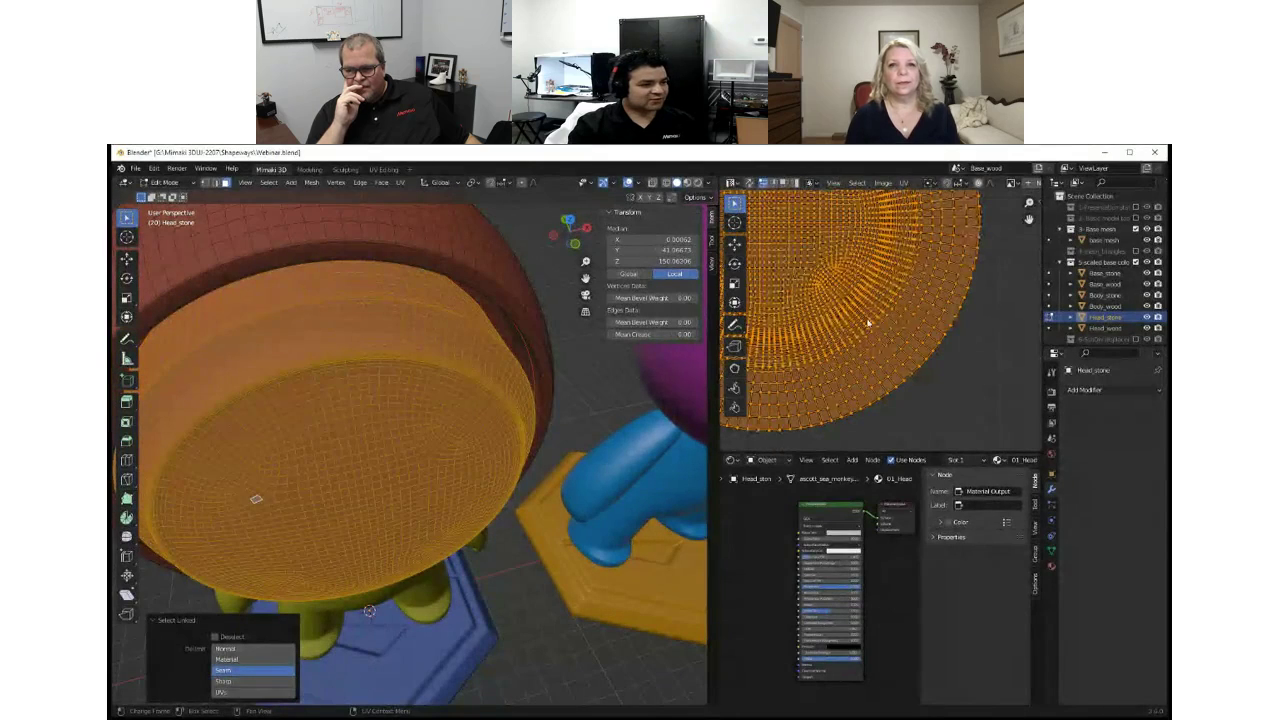
scroll(884, 325, down, 3)
scroll(884, 330, up, 1)
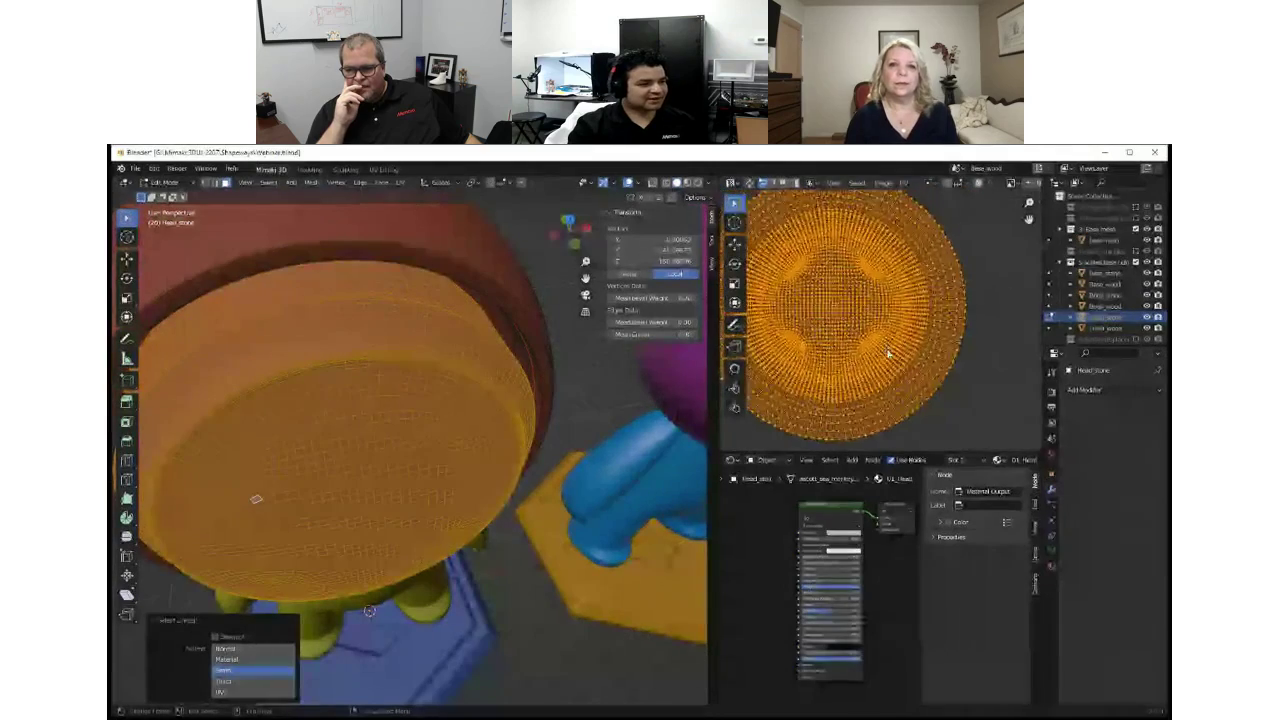
scroll(875, 315, down, 2)
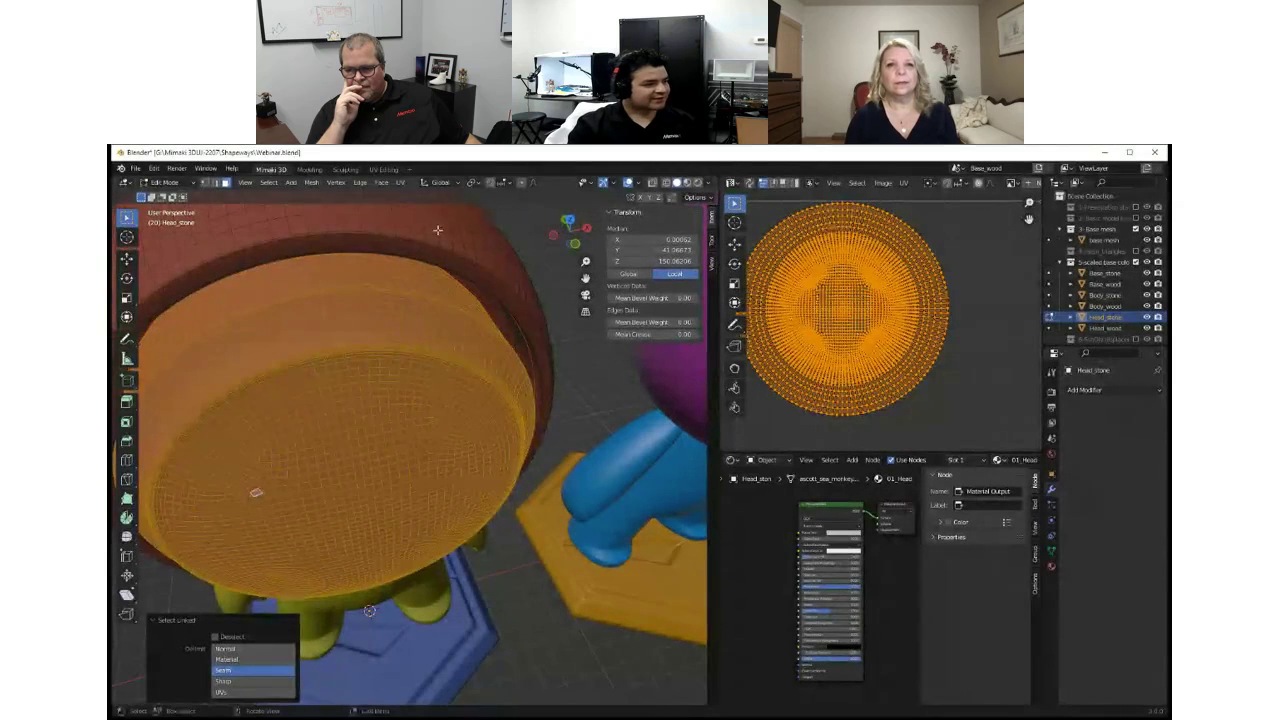
Clear the selection, select the head's outer shell up to its seam, and frame its UV island.
key(alt+a)
key(l)
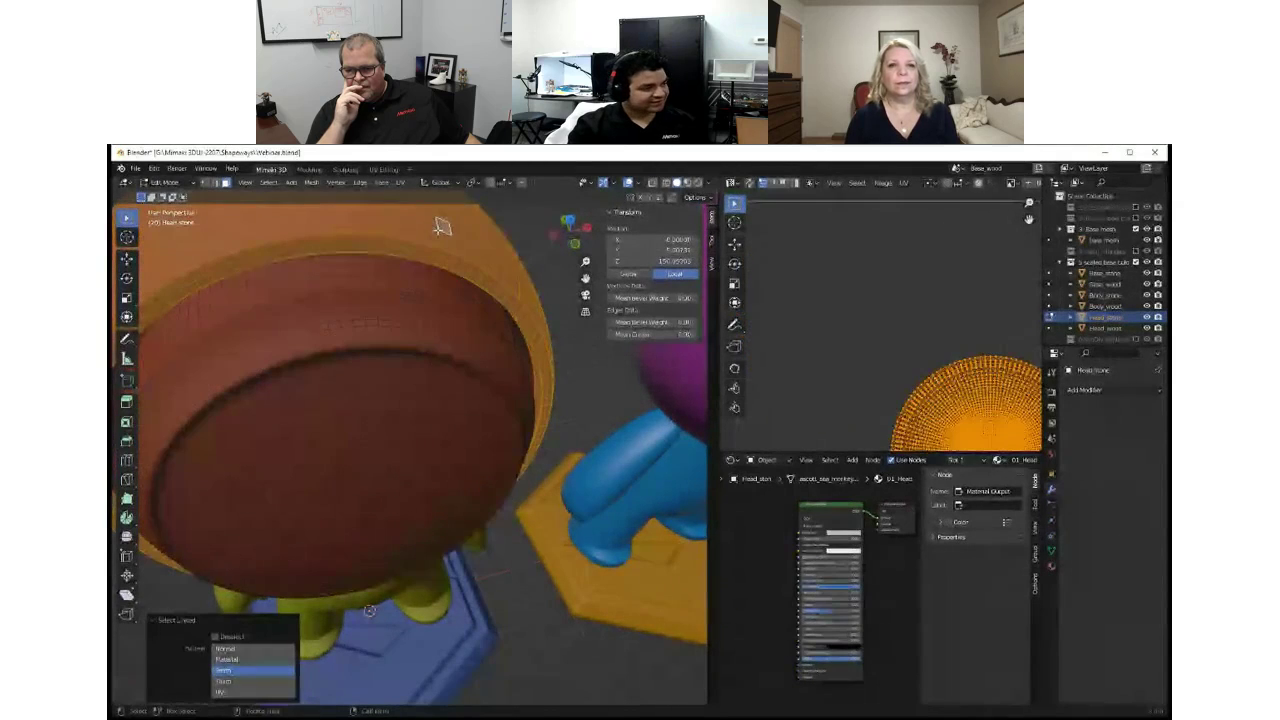
key(KP_Decimal)
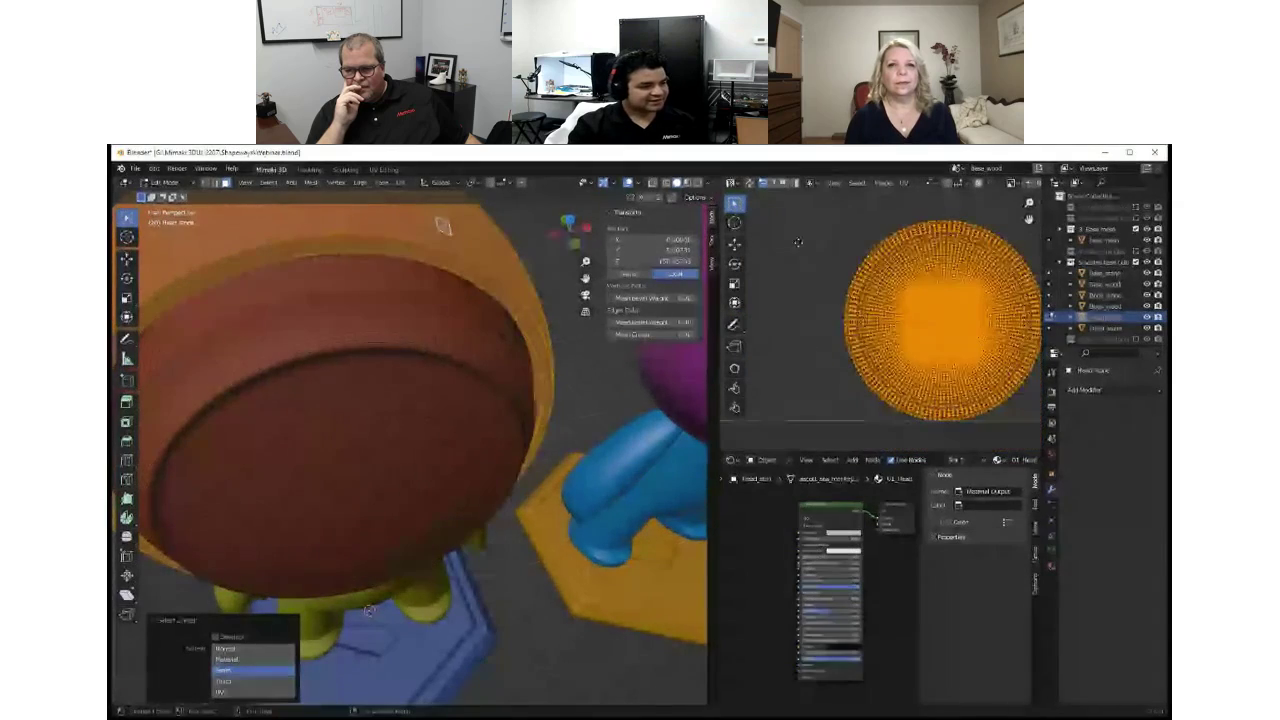
scroll(873, 337, down, 2)
middle_drag(210, 455, 481, 427)
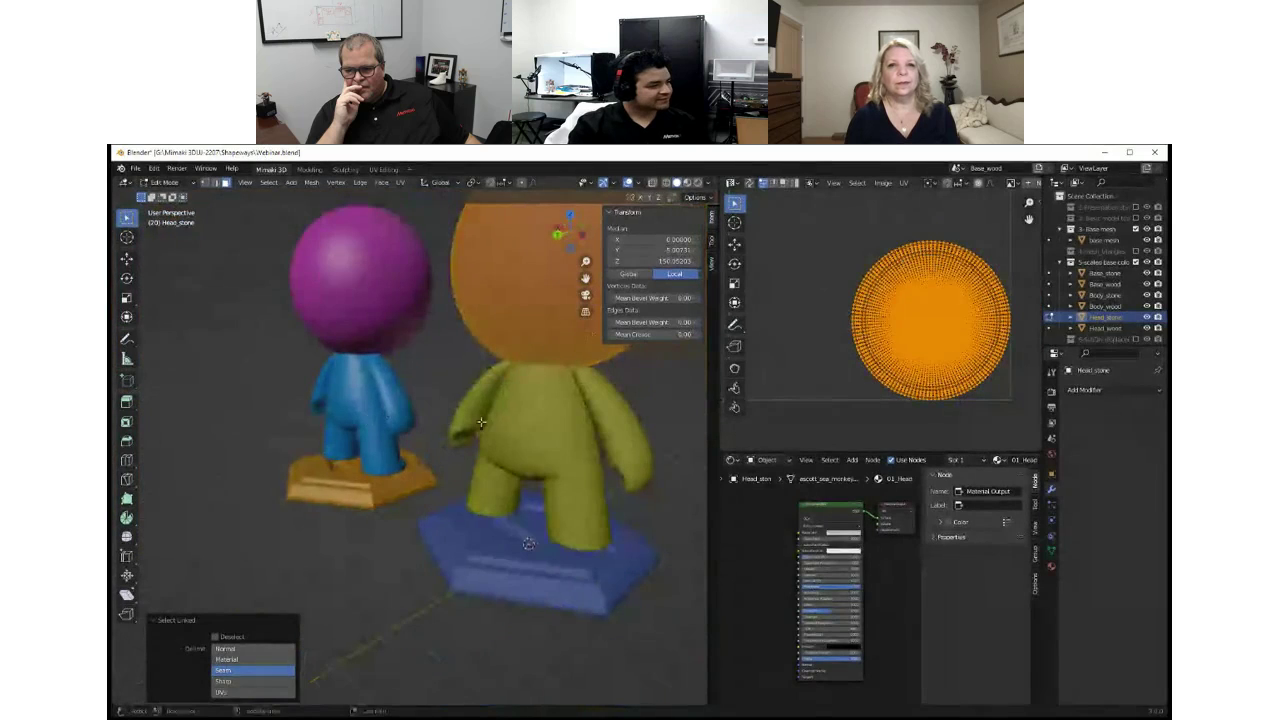
Switch to the green body in Edit Mode, select its torso and leg faces up to the seams, and view their UV island.
key(Tab)
click(522, 405)
key(Tab)
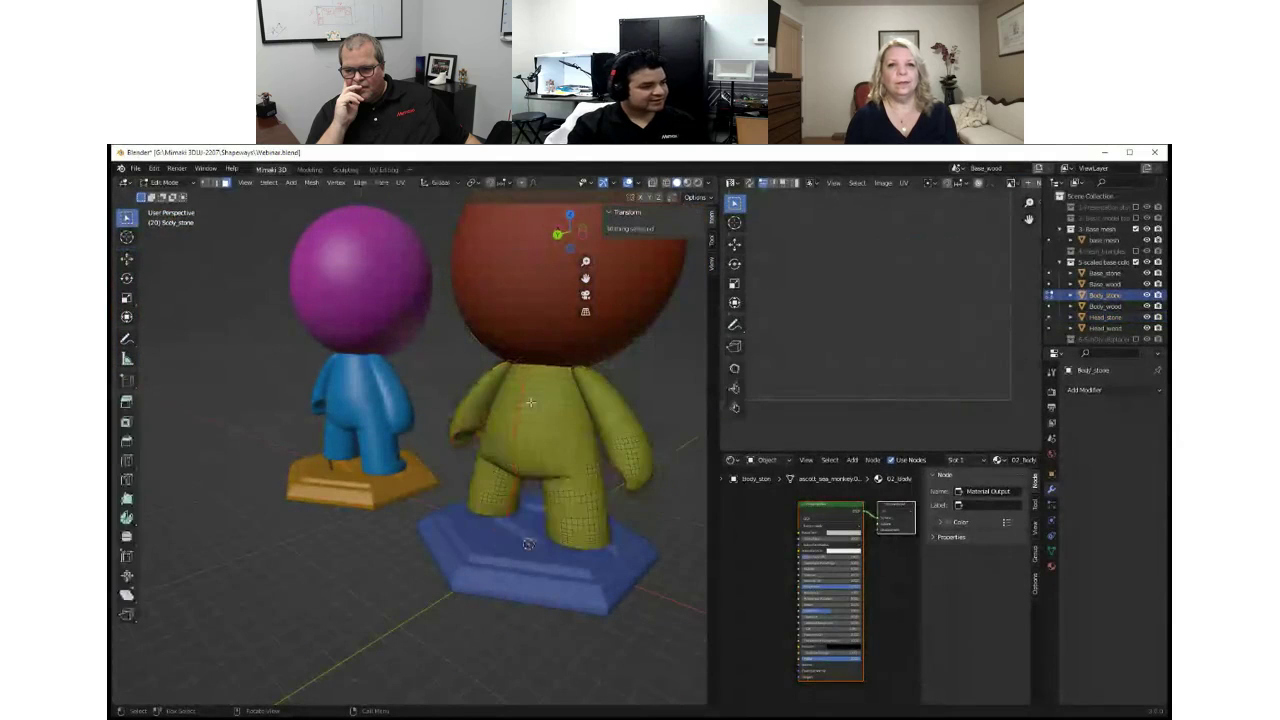
click(530, 402)
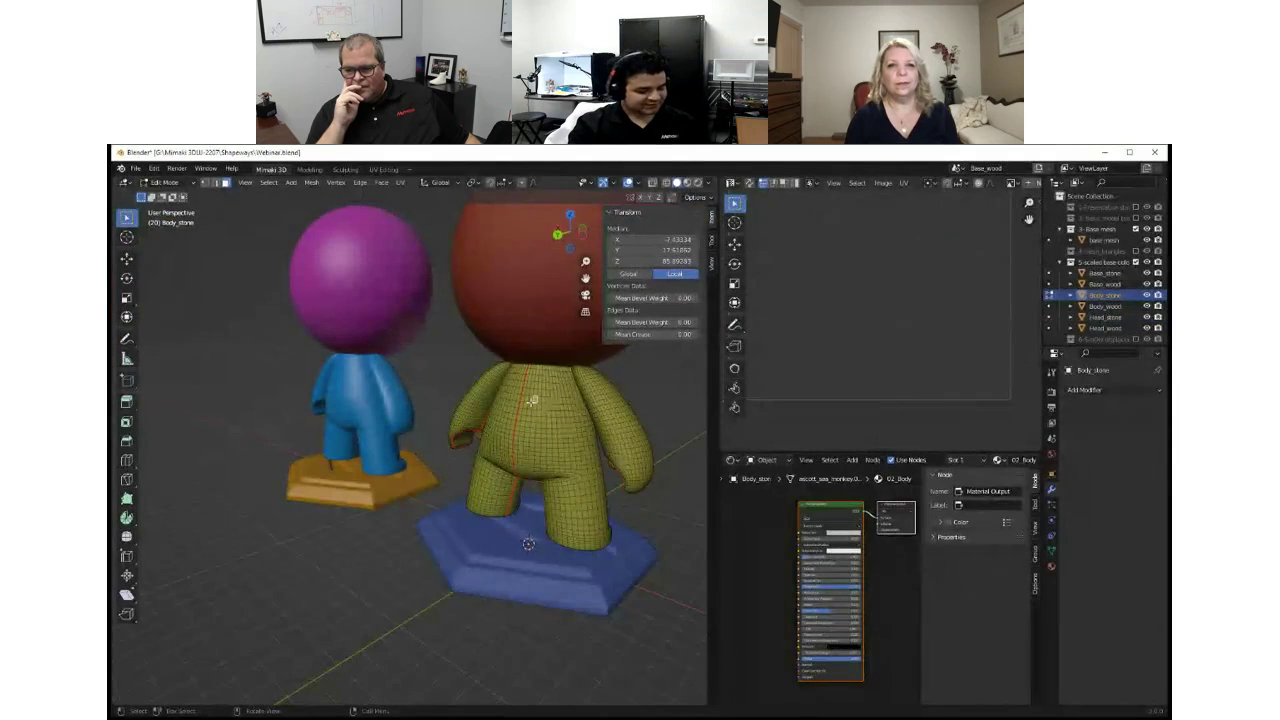
key(l)
scroll(864, 382, down, 3)
middle_drag(864, 383, 863, 398)
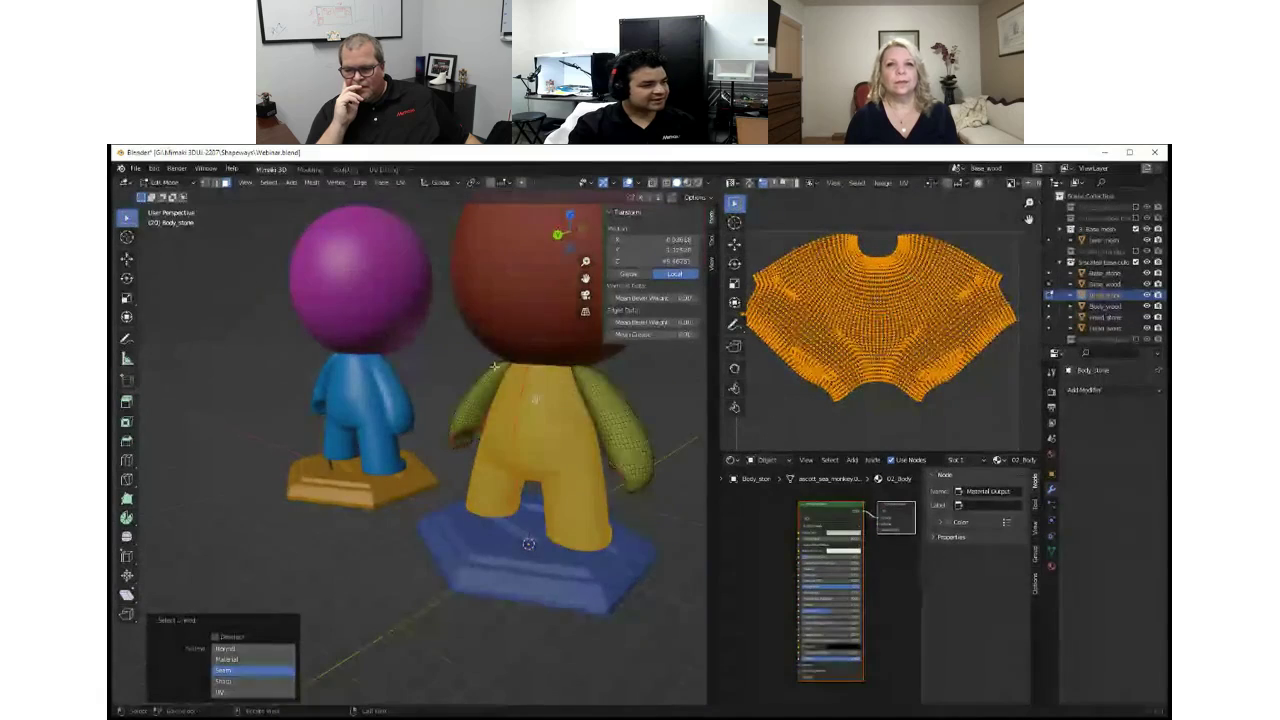
Pick a face and then an edge beside the seam at the neck, and trace the seam down the body's back.
scroll(600, 349, up, 4)
scroll(548, 548, up, 5)
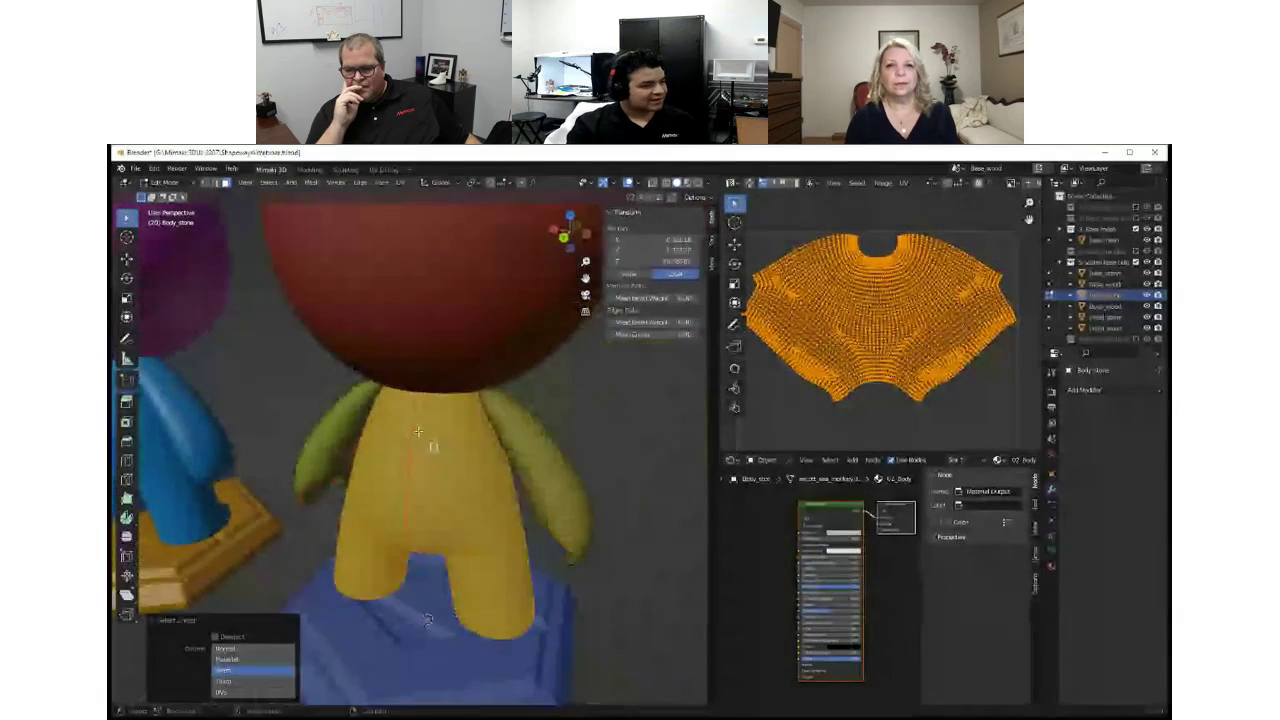
click(411, 229)
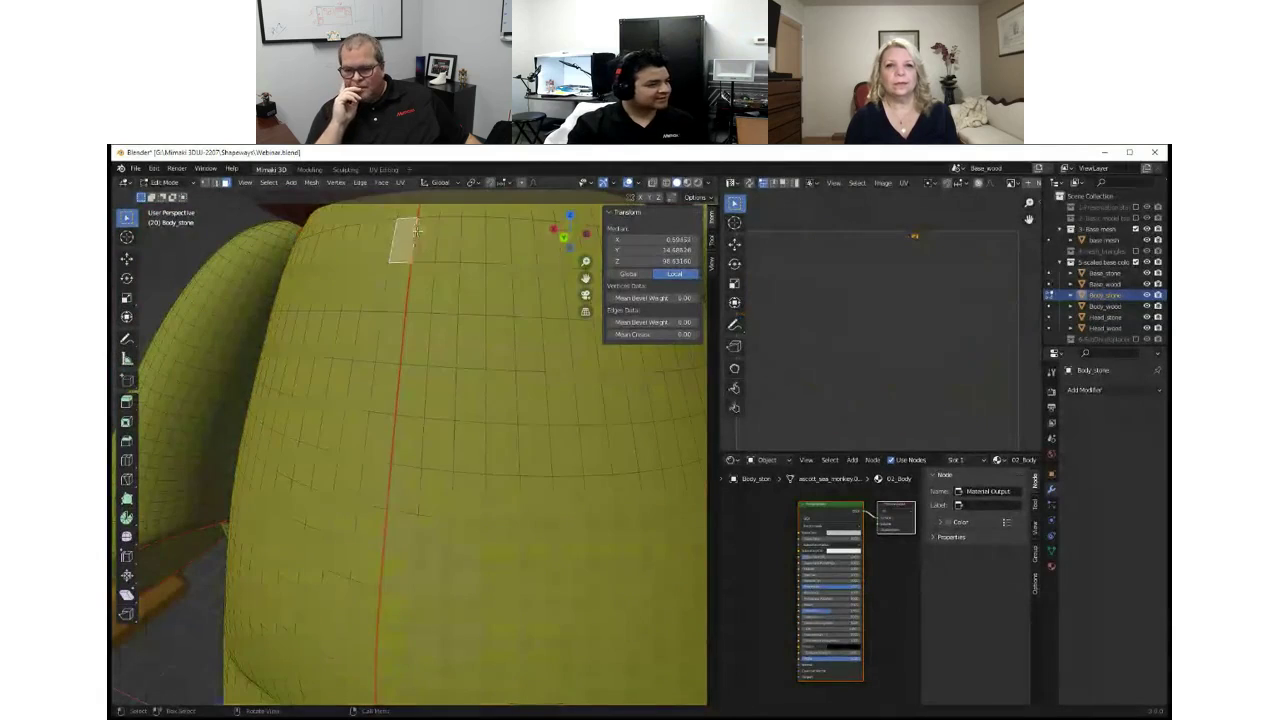
key(2)
click(414, 210)
scroll(425, 267, down, 2)
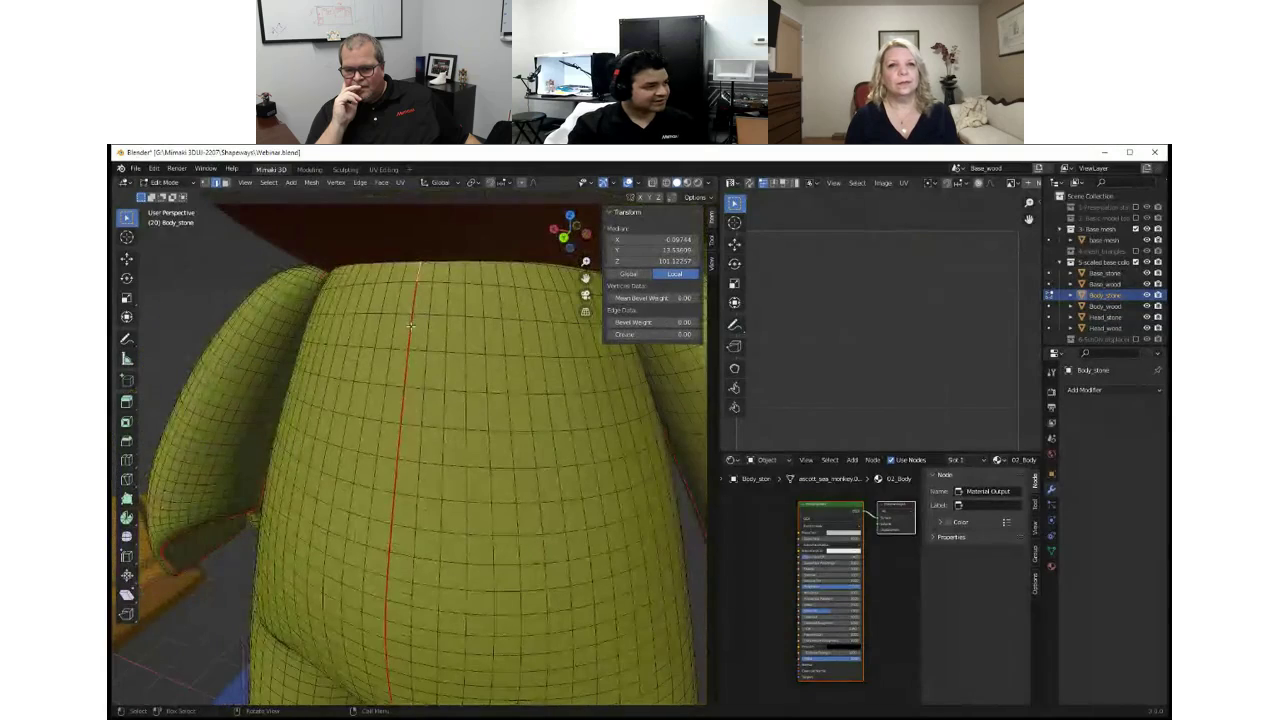
shift+middle_drag(410, 350, 397, 288)
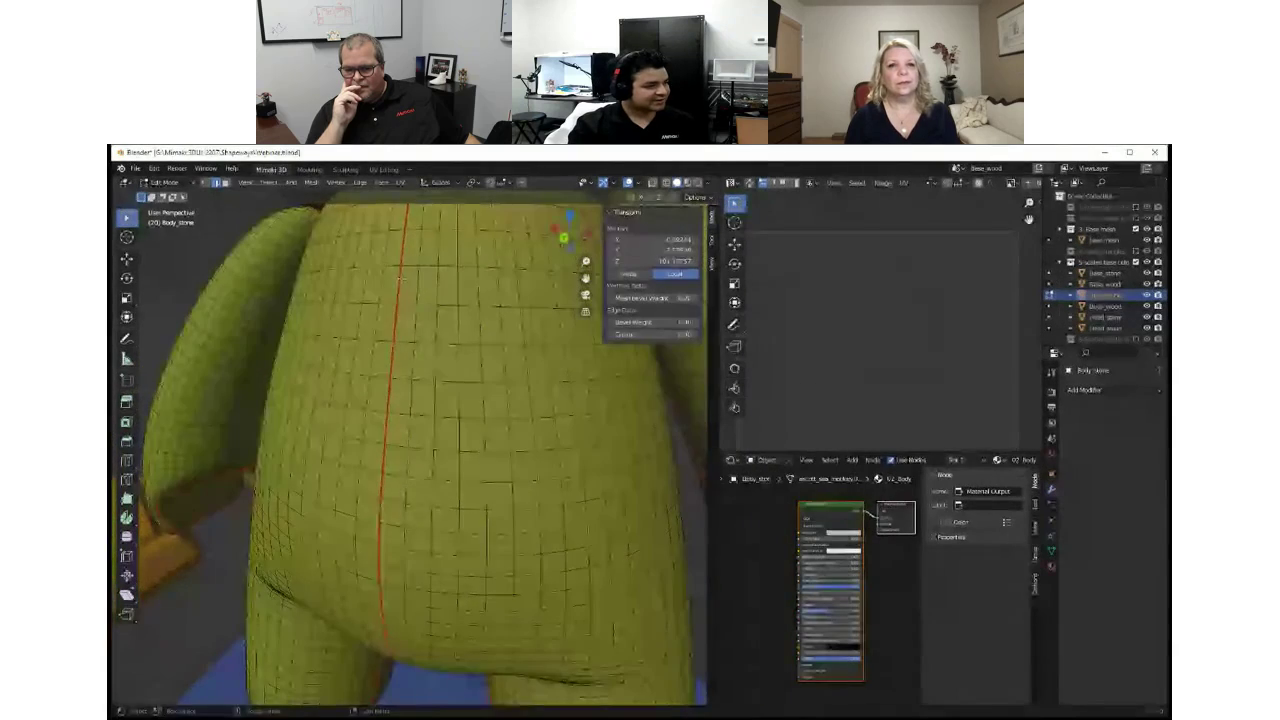
middle_drag(362, 545, 364, 572)
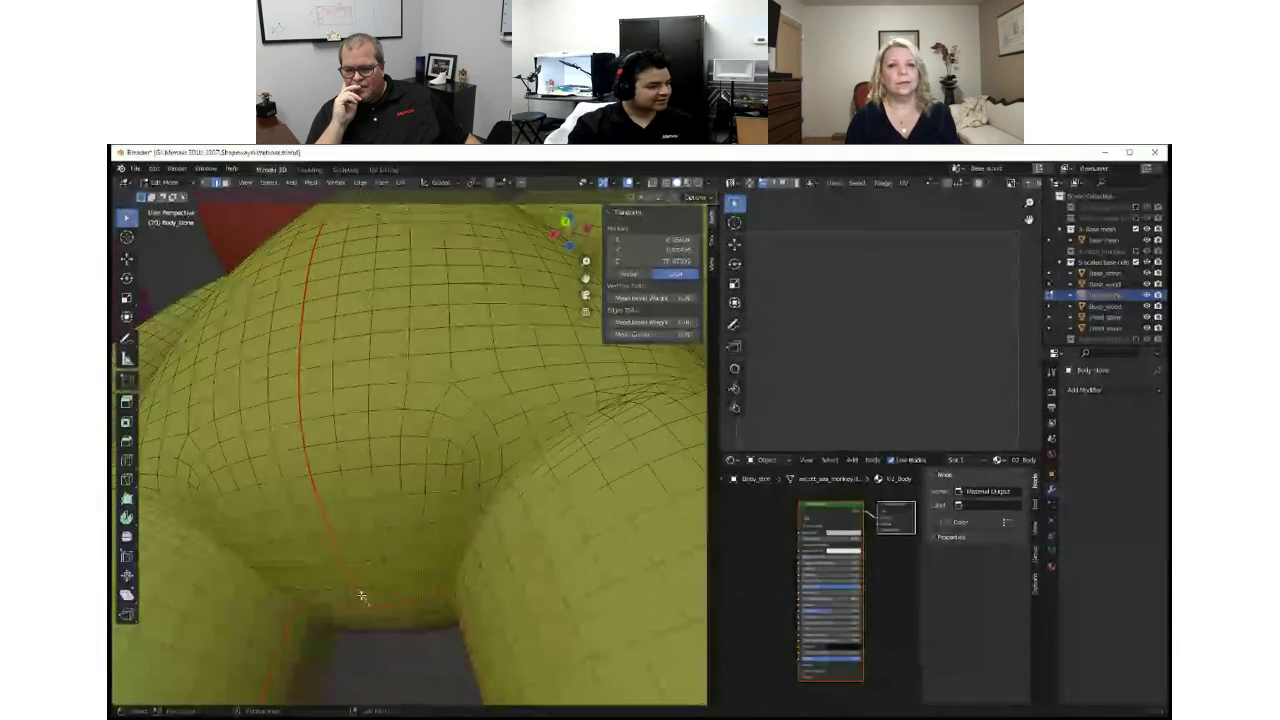
middle_drag(361, 596, 380, 300)
scroll(321, 425, down, 5)
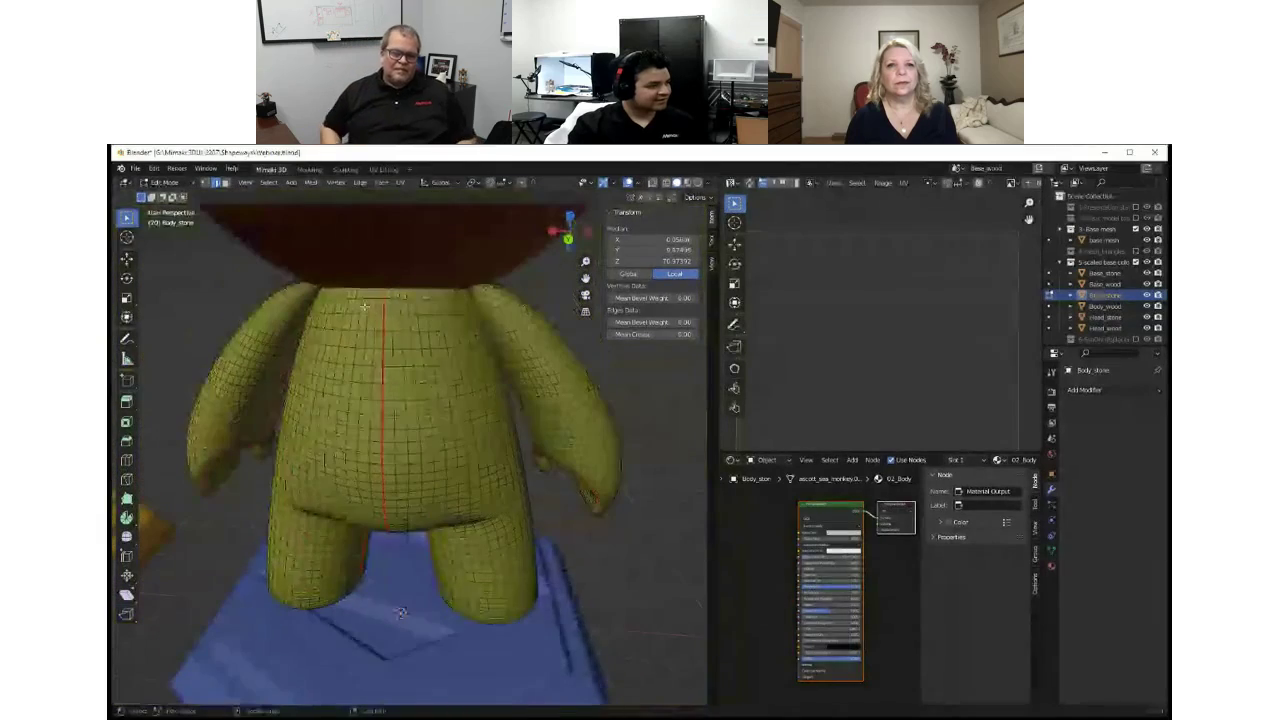
Select the edge path down the centre of the body's back and bring up the Mark Seam command for it.
ctrl+click(382, 295)
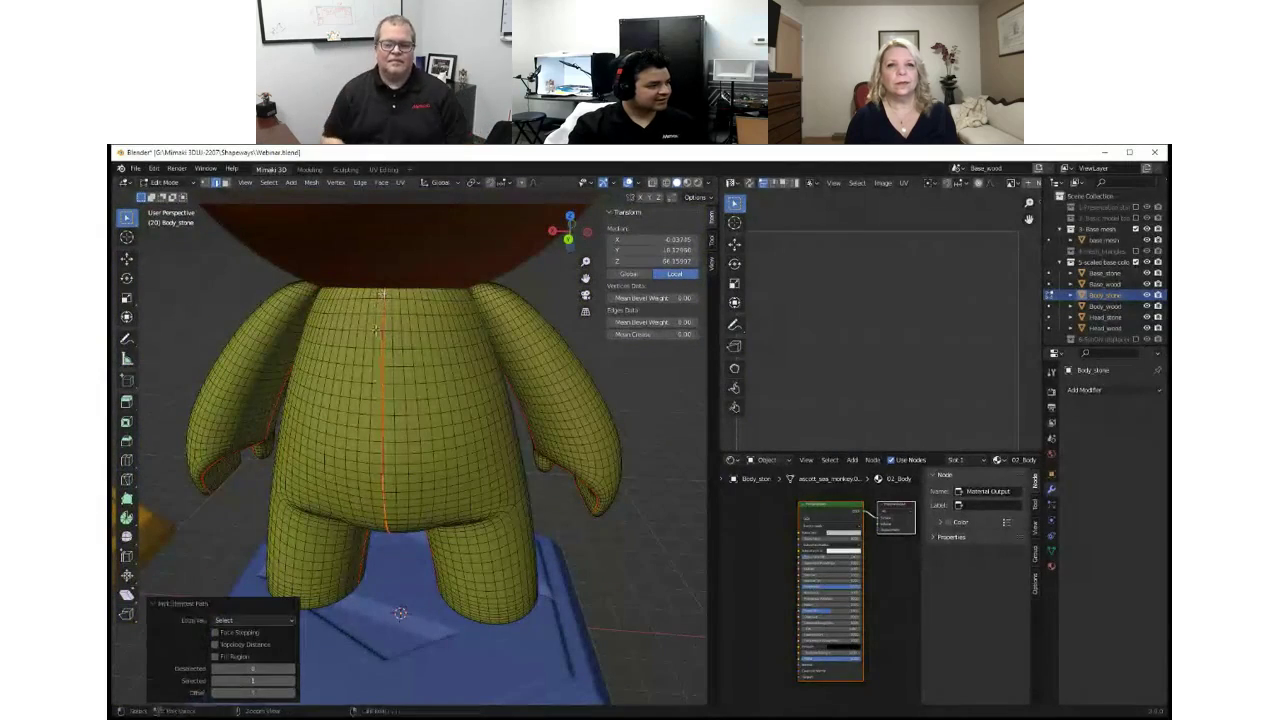
scroll(382, 300, up, 4)
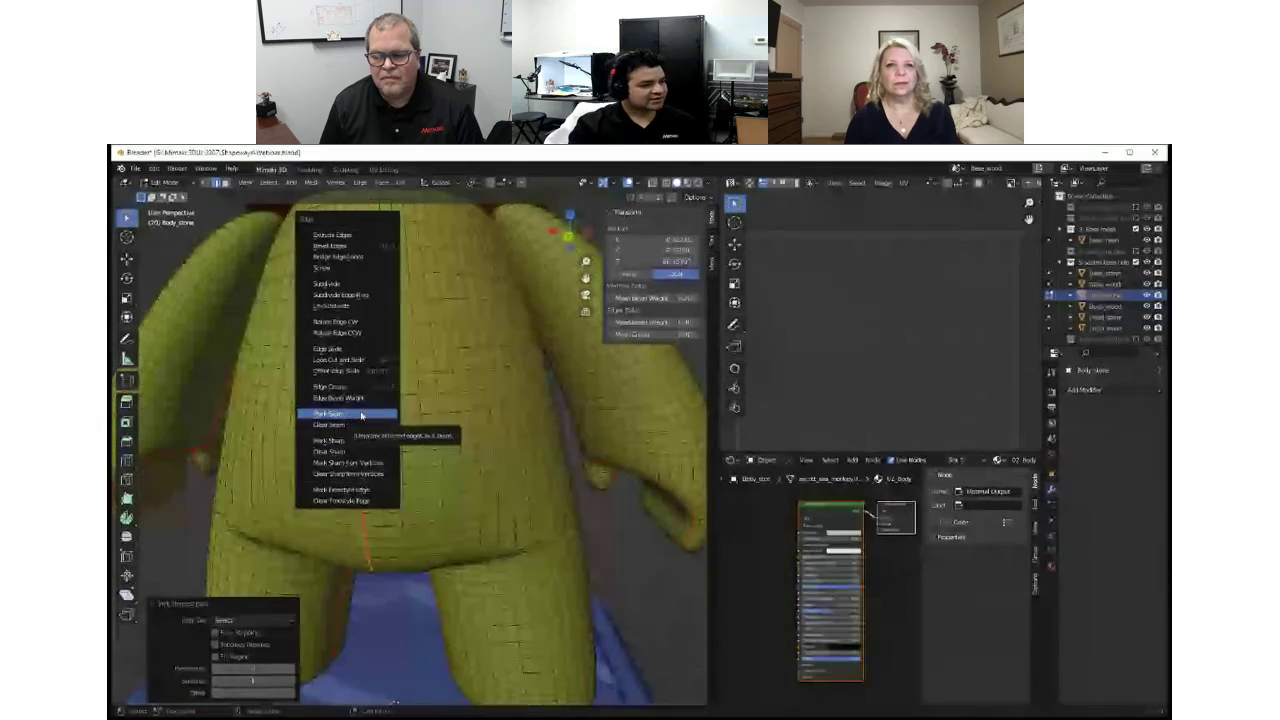
click(361, 415)
middle_drag(361, 415, 459, 412)
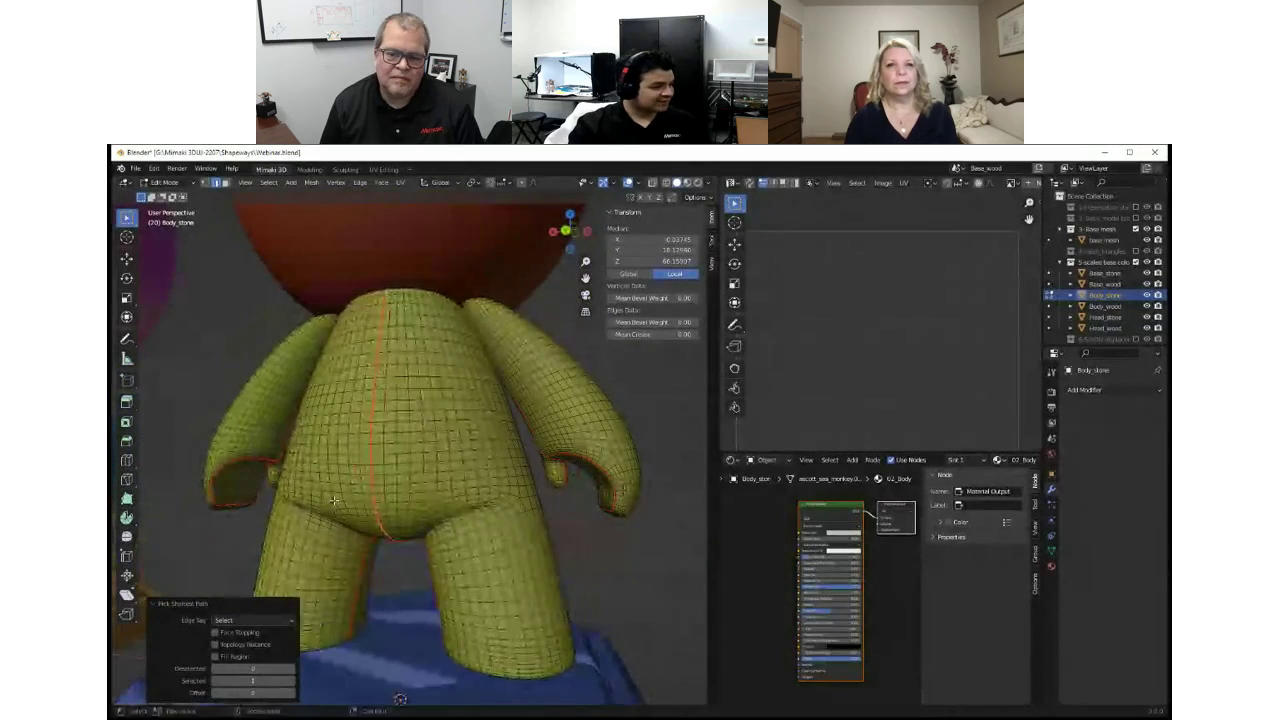
middle_drag(405, 471, 311, 465)
scroll(404, 463, down, 6)
scroll(404, 463, up, 5)
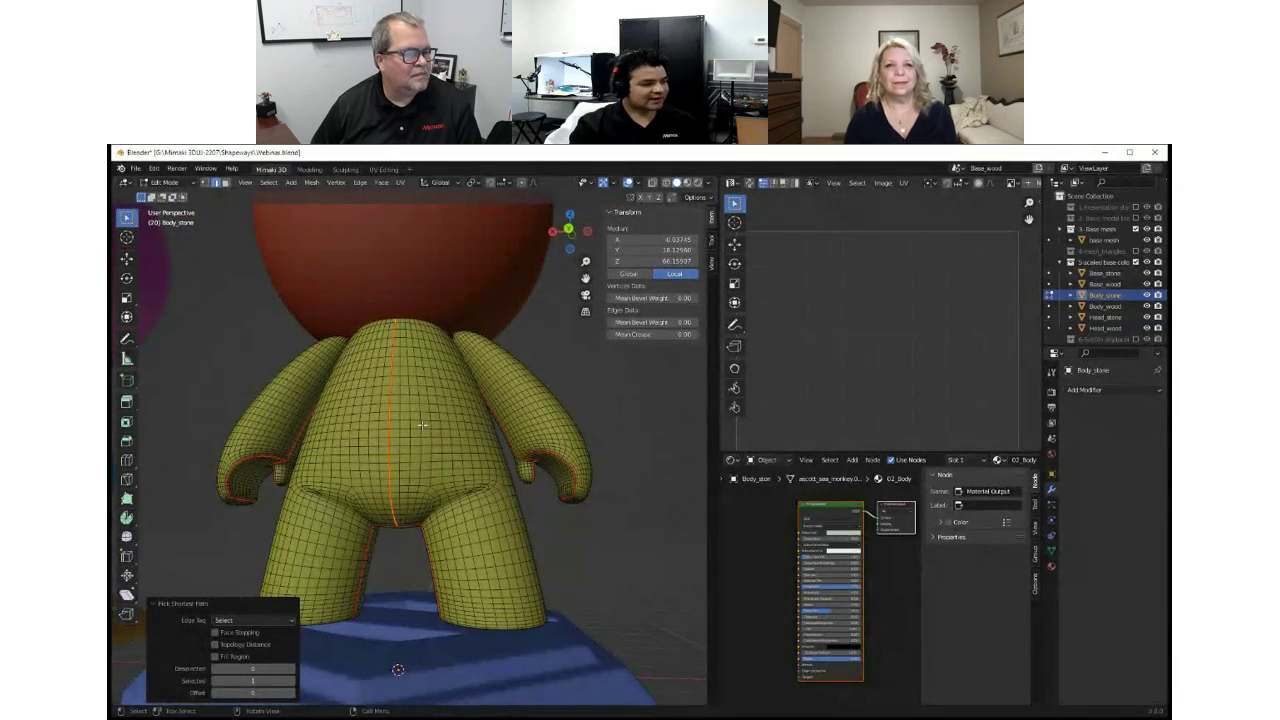
scroll(422, 425, up, 3)
shift+middle_drag(420, 578, 436, 422)
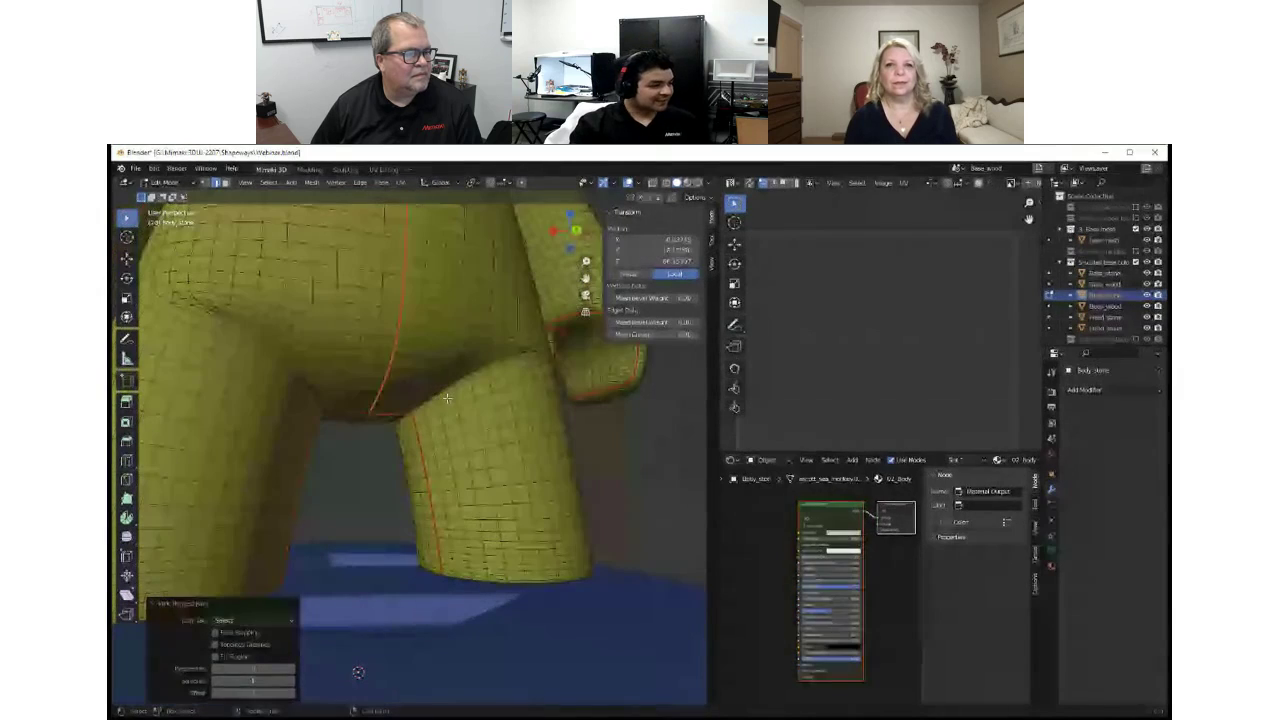
Select the torso and leg faces linked to an edge by the back seam and frame their UV islands.
click(446, 398)
click(351, 313)
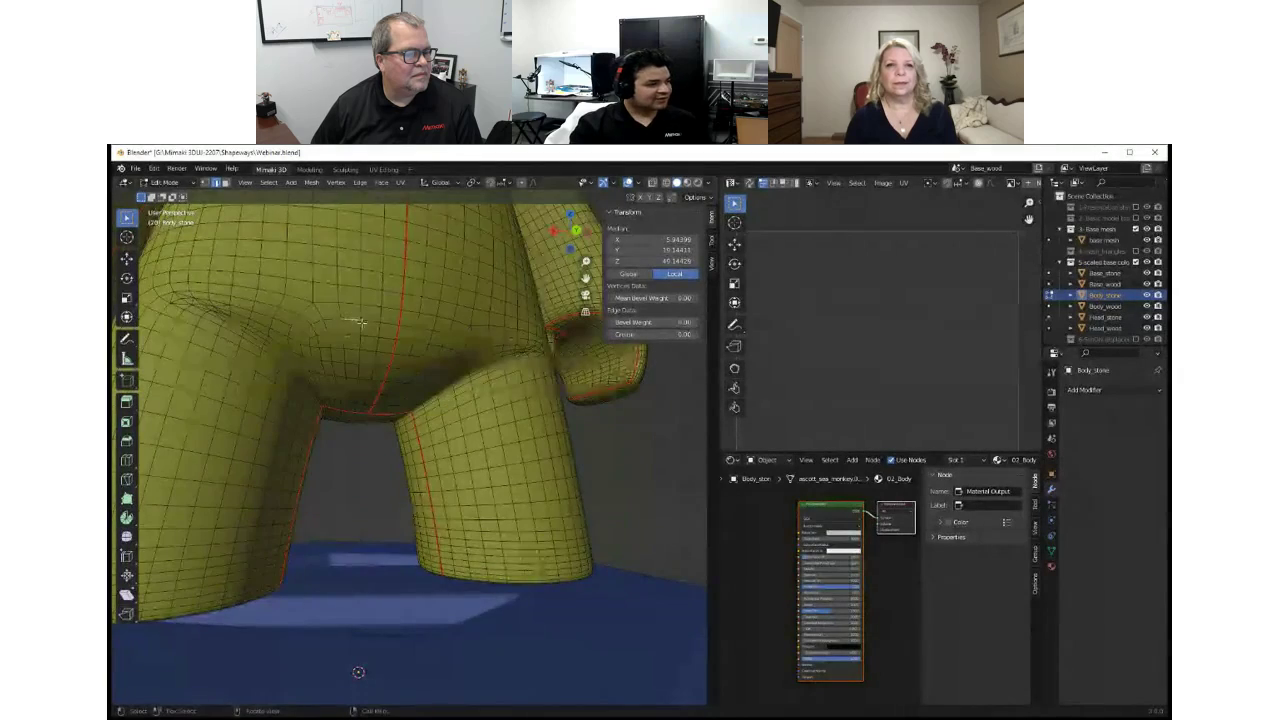
middle_drag(362, 322, 355, 337)
click(385, 324)
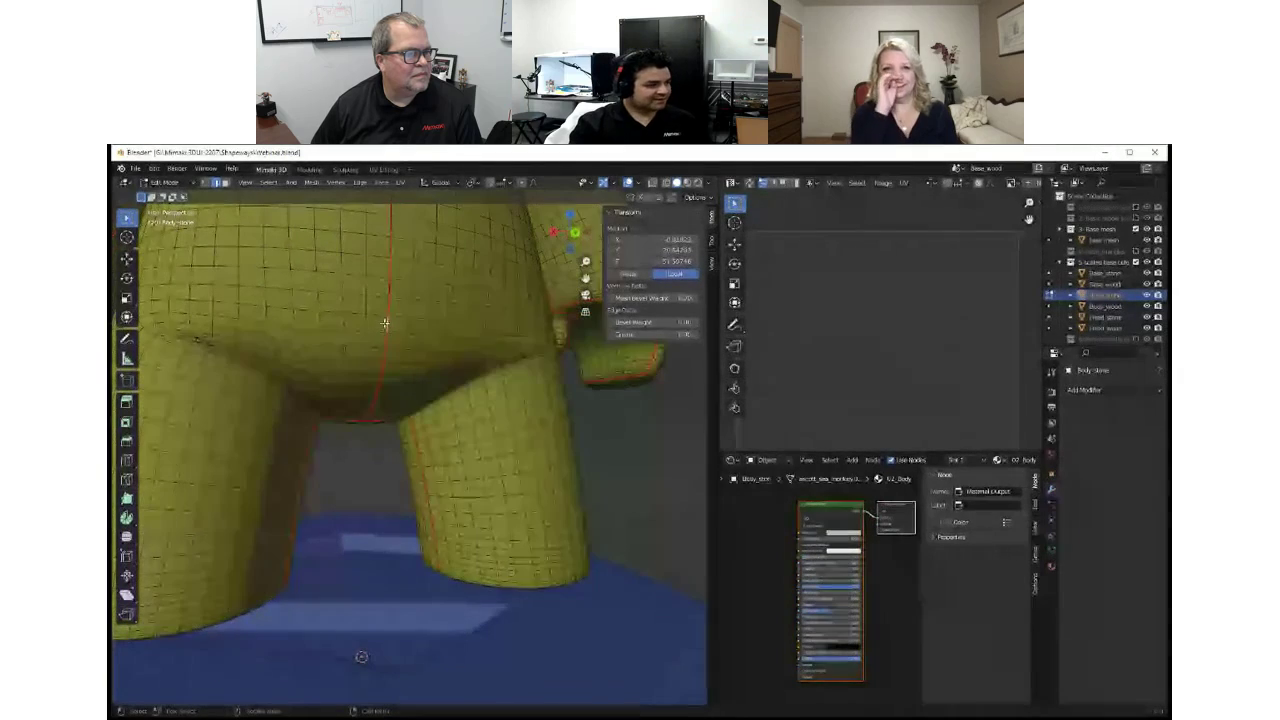
key(ctrl+l)
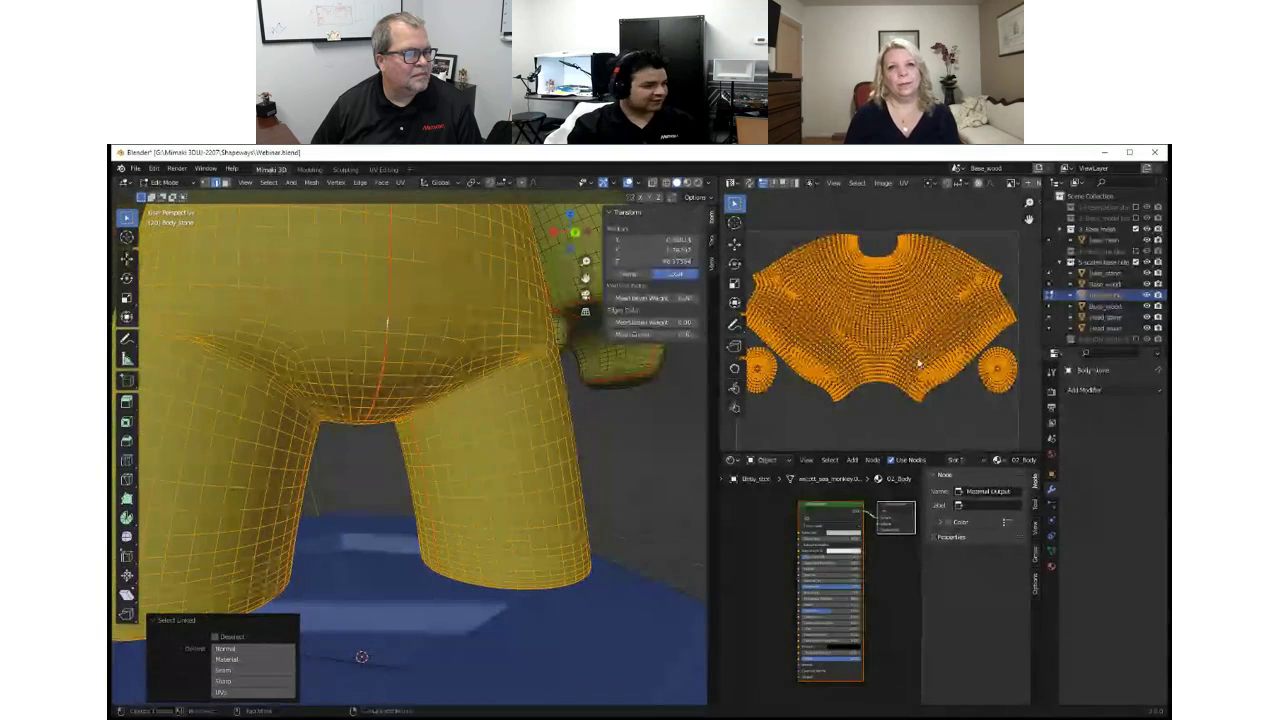
scroll(899, 371, down, 3)
scroll(899, 371, up, 2)
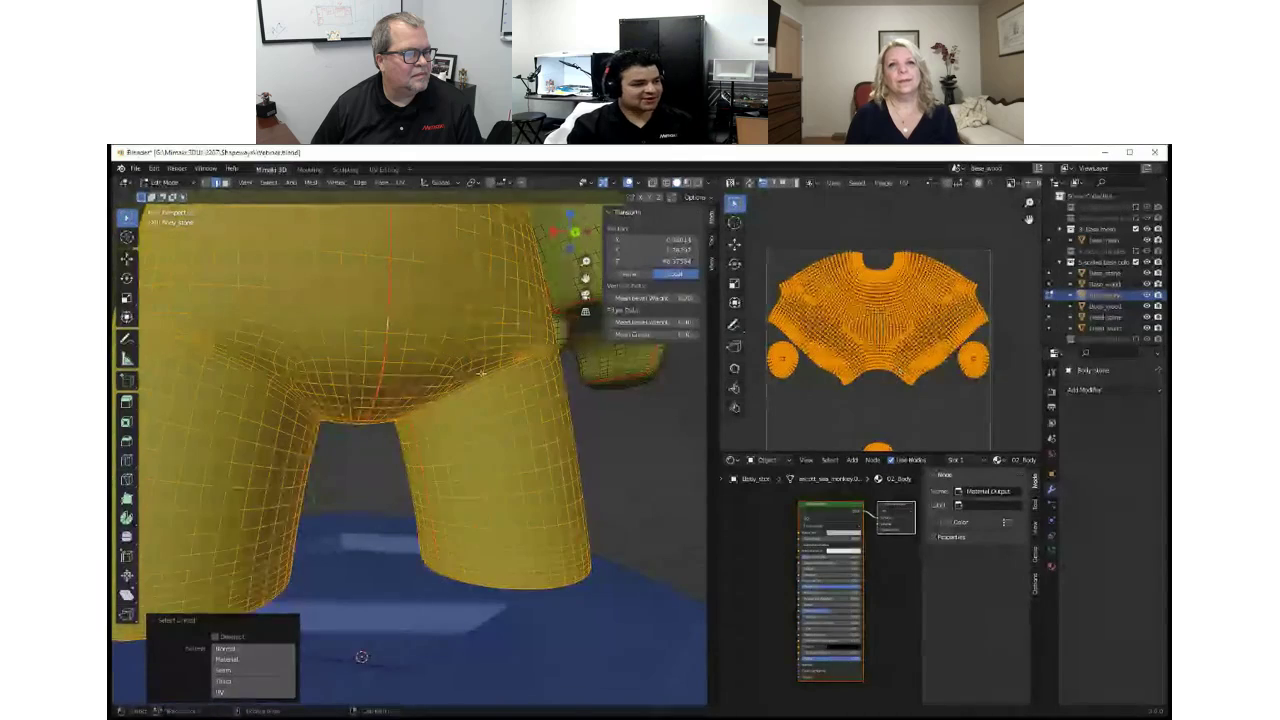
Add both arms to the selection as linked geometry and bring all of the body's UV islands into view.
scroll(272, 338, down, 6)
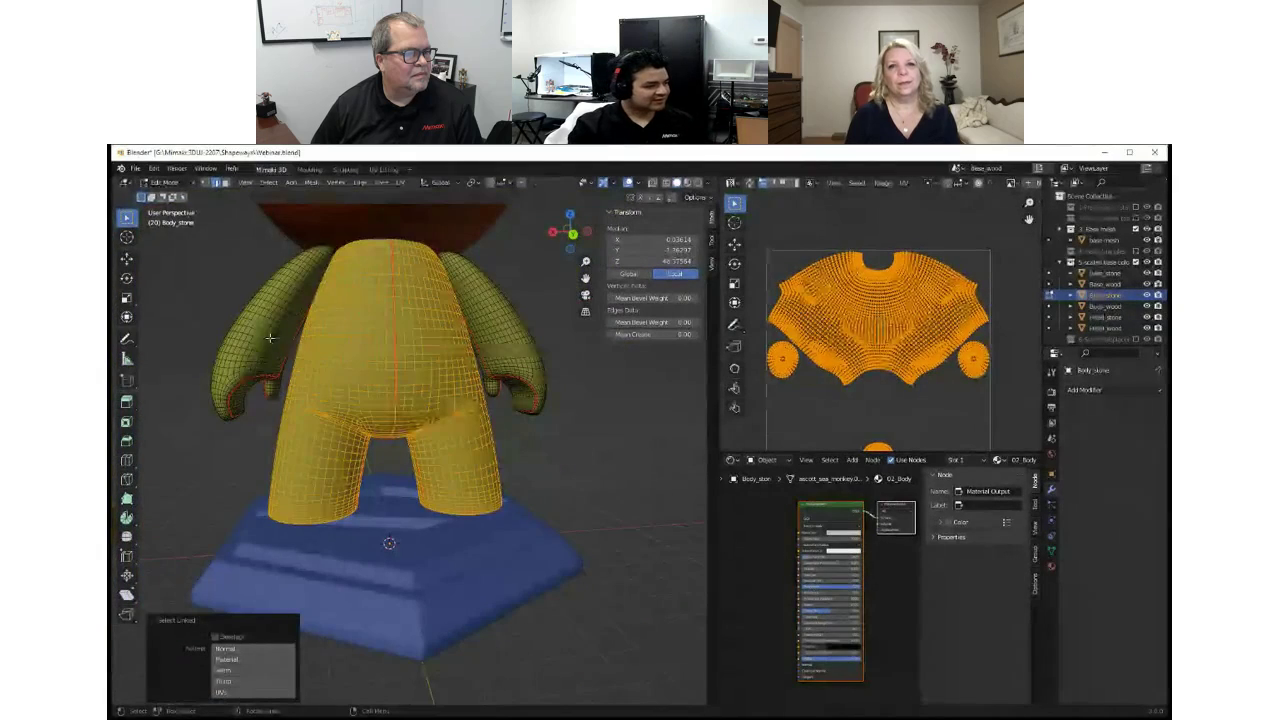
key(l)
key(l)
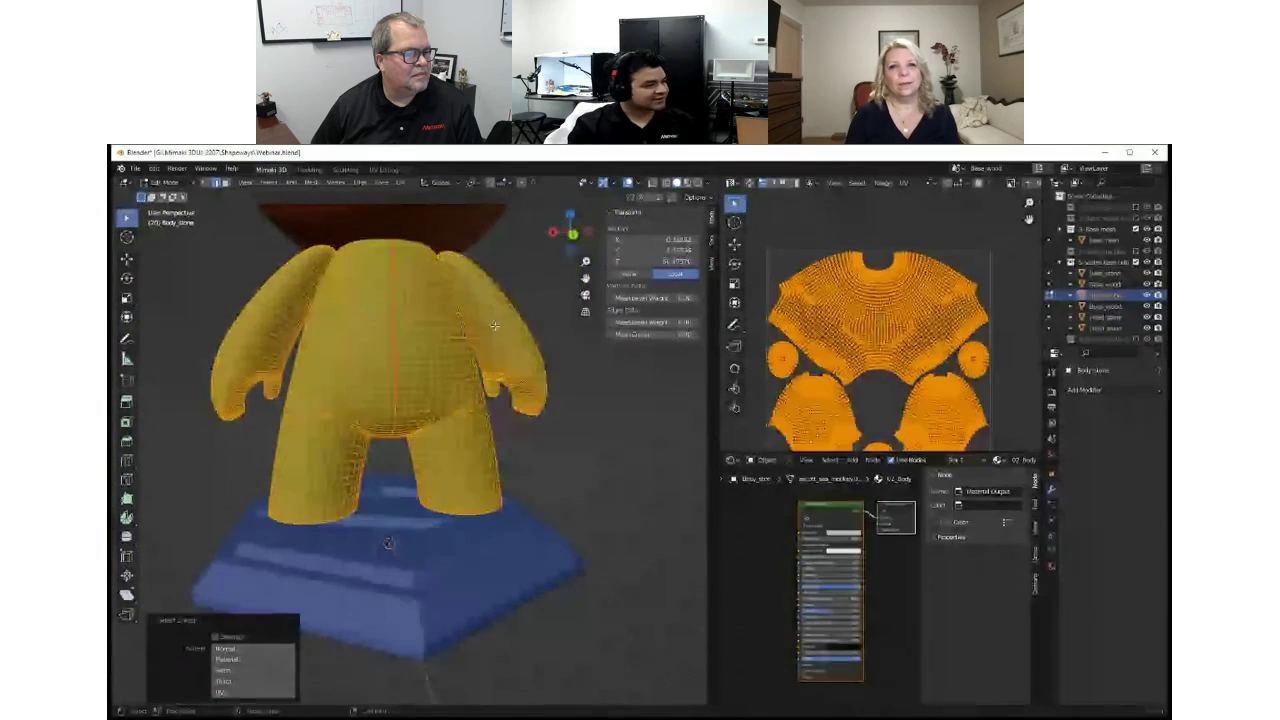
middle_drag(830, 411, 827, 380)
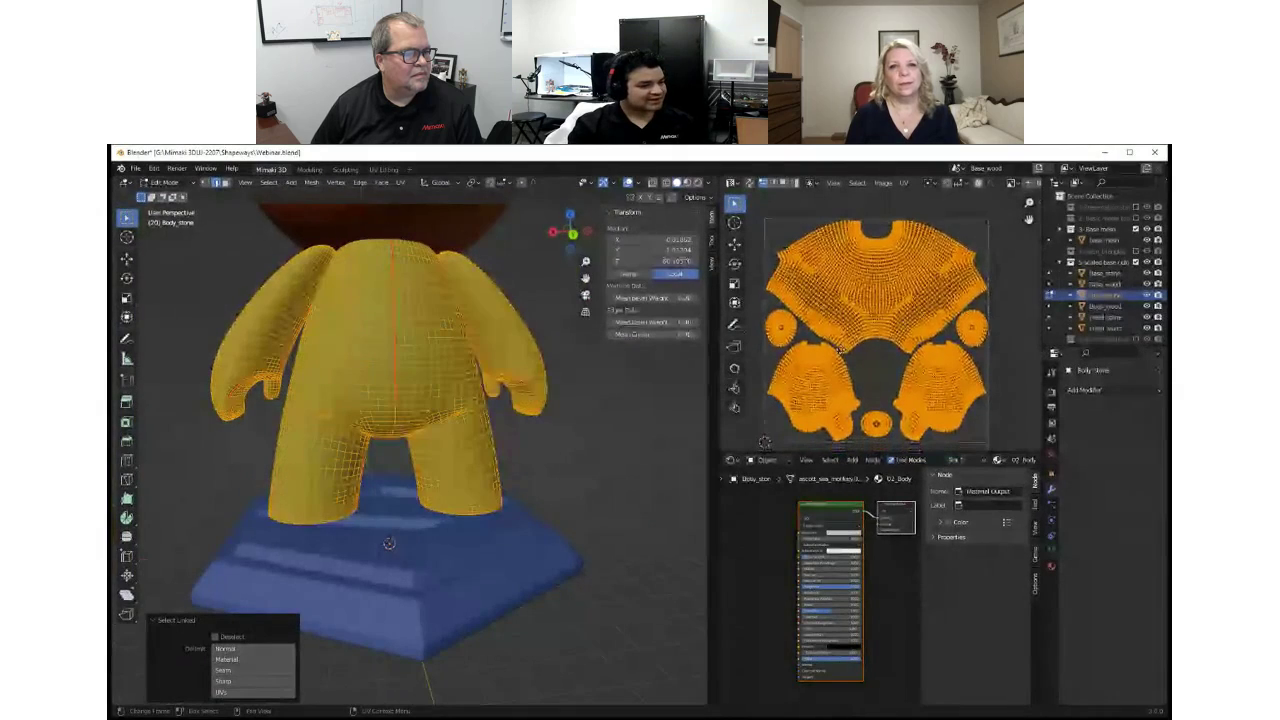
Try shrinking and moving one arm's island in the UV editor, and undo both changes.
key(alt+a)
click(787, 384)
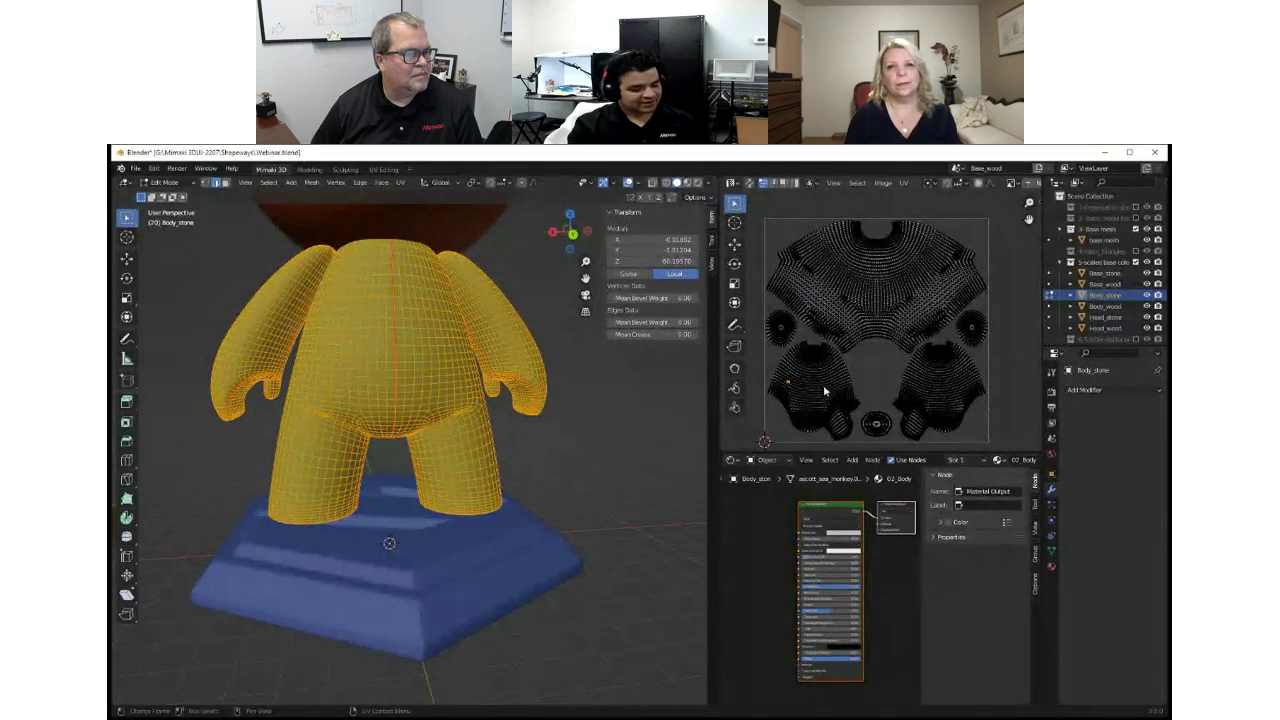
key(l)
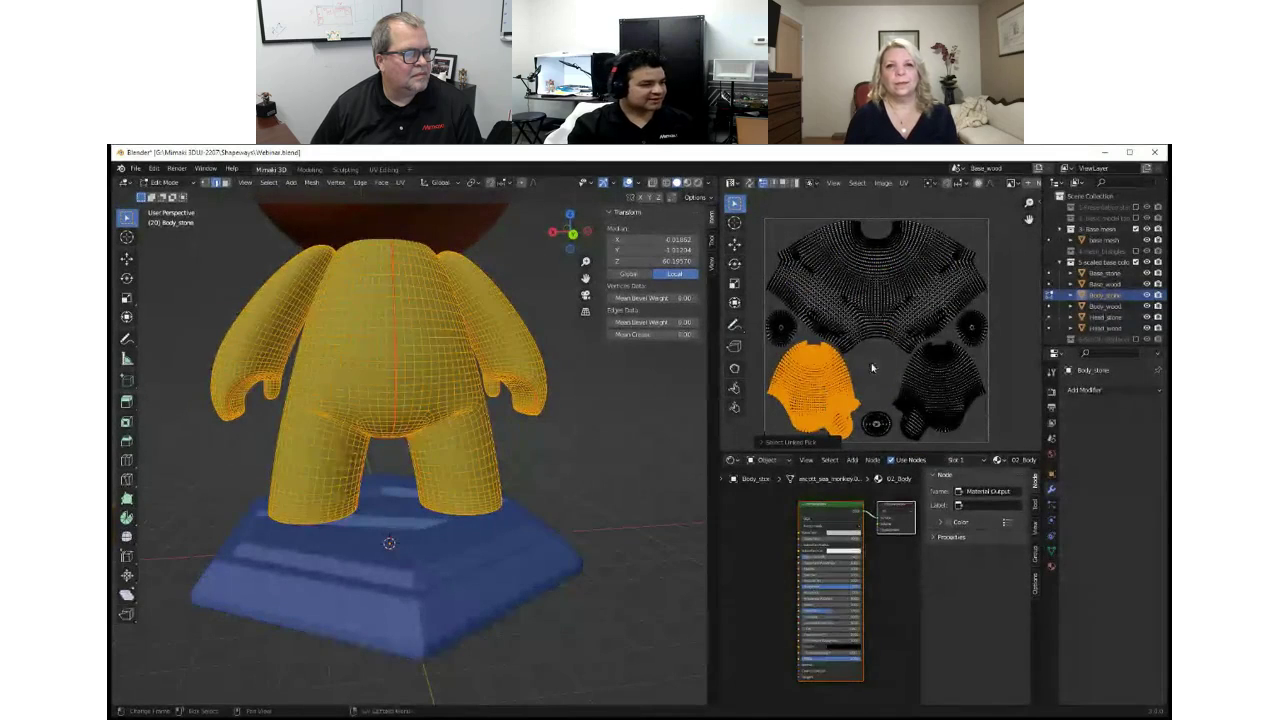
scroll(873, 357, up, 2)
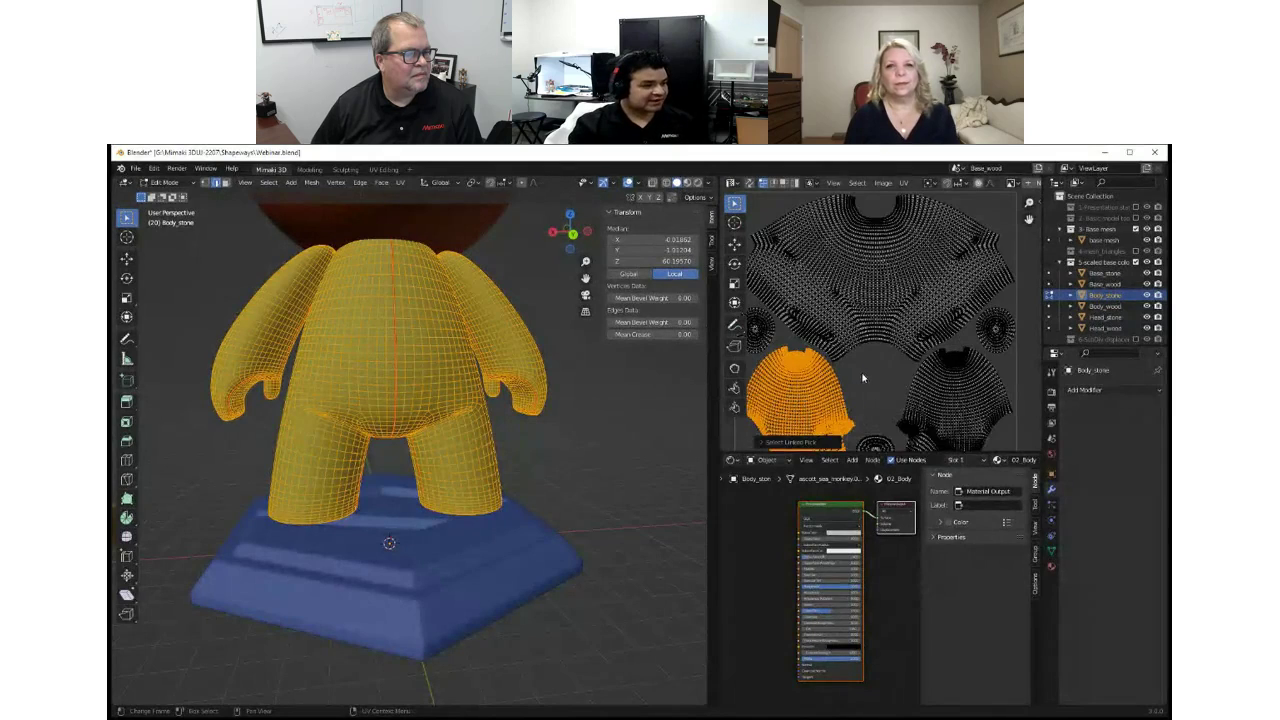
middle_drag(857, 371, 872, 328)
key(s)
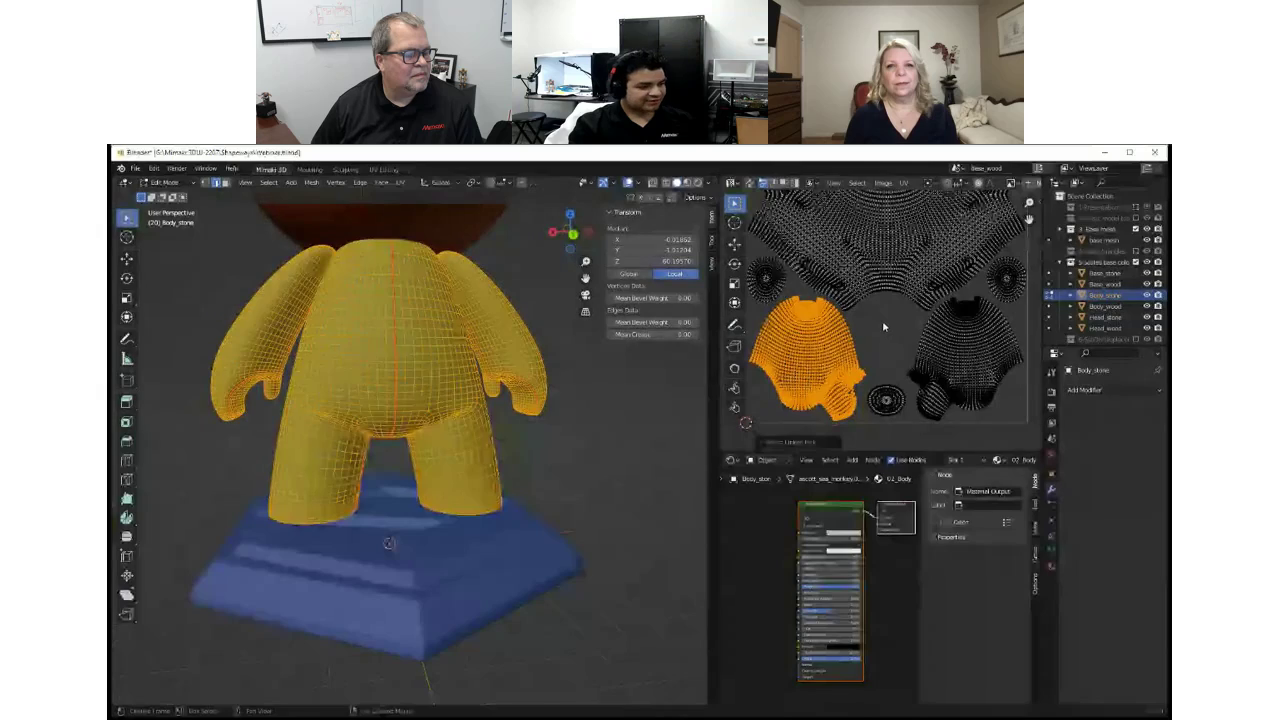
click(868, 338)
key(g)
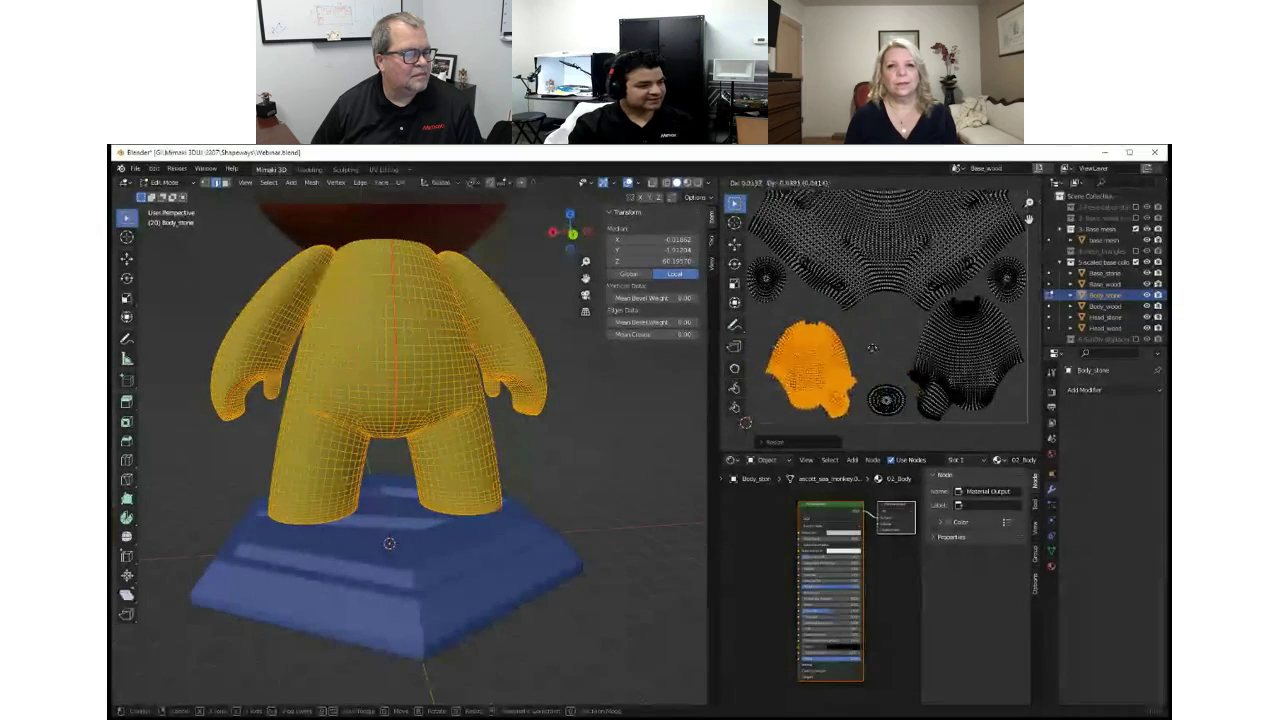
click(875, 348)
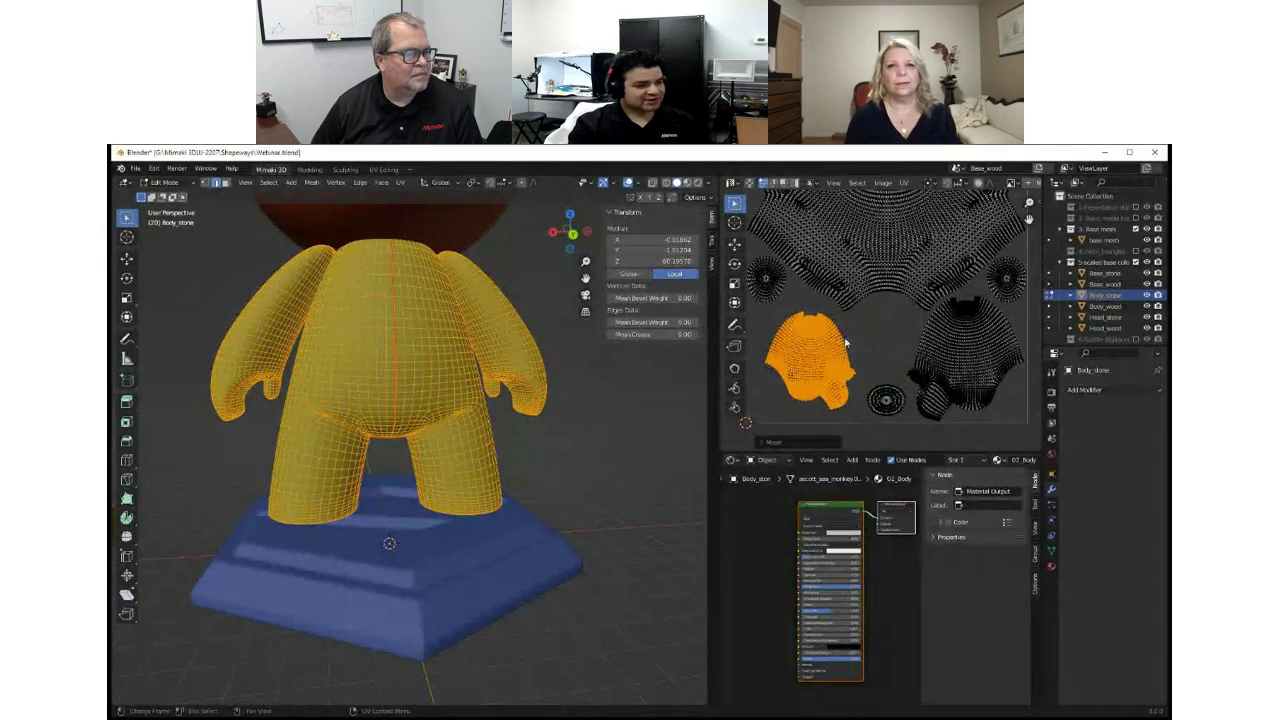
scroll(846, 340, down, 1)
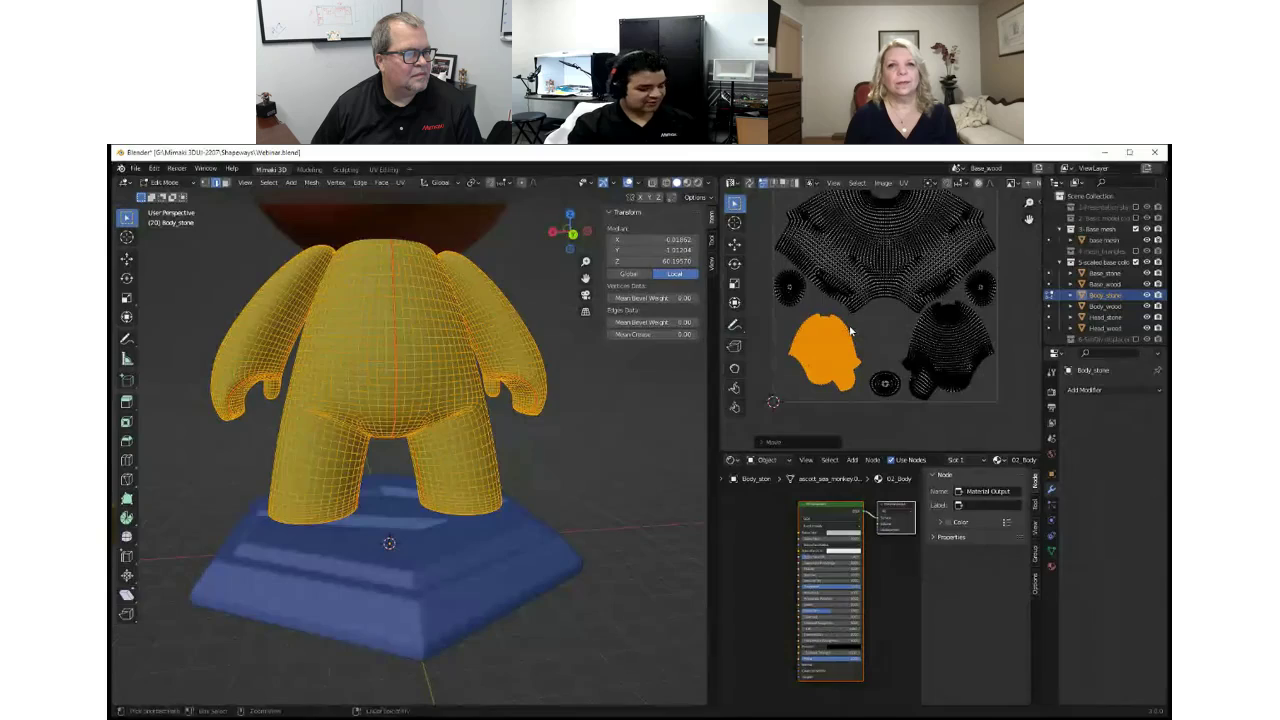
scroll(850, 330, up, 2)
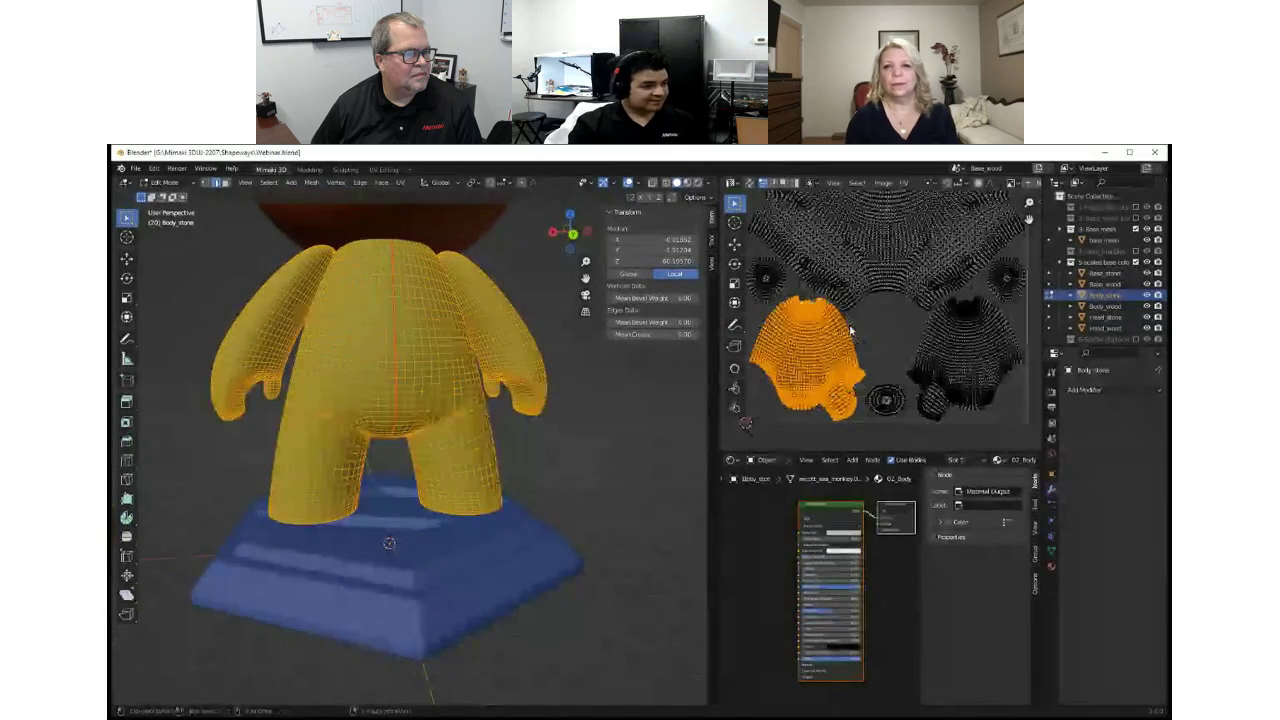
Leave the body's Edit Mode and hide the blue base so the undersides of the feet can be viewed.
click(898, 401)
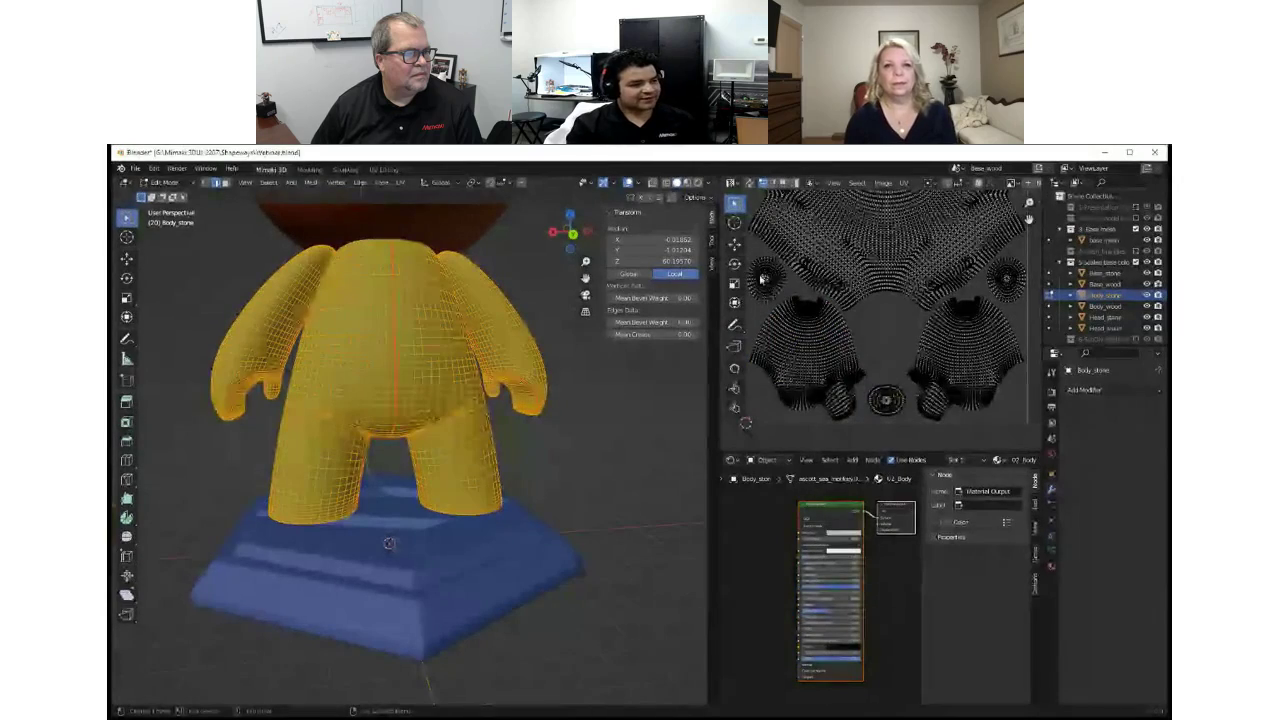
key(l)
click(424, 426)
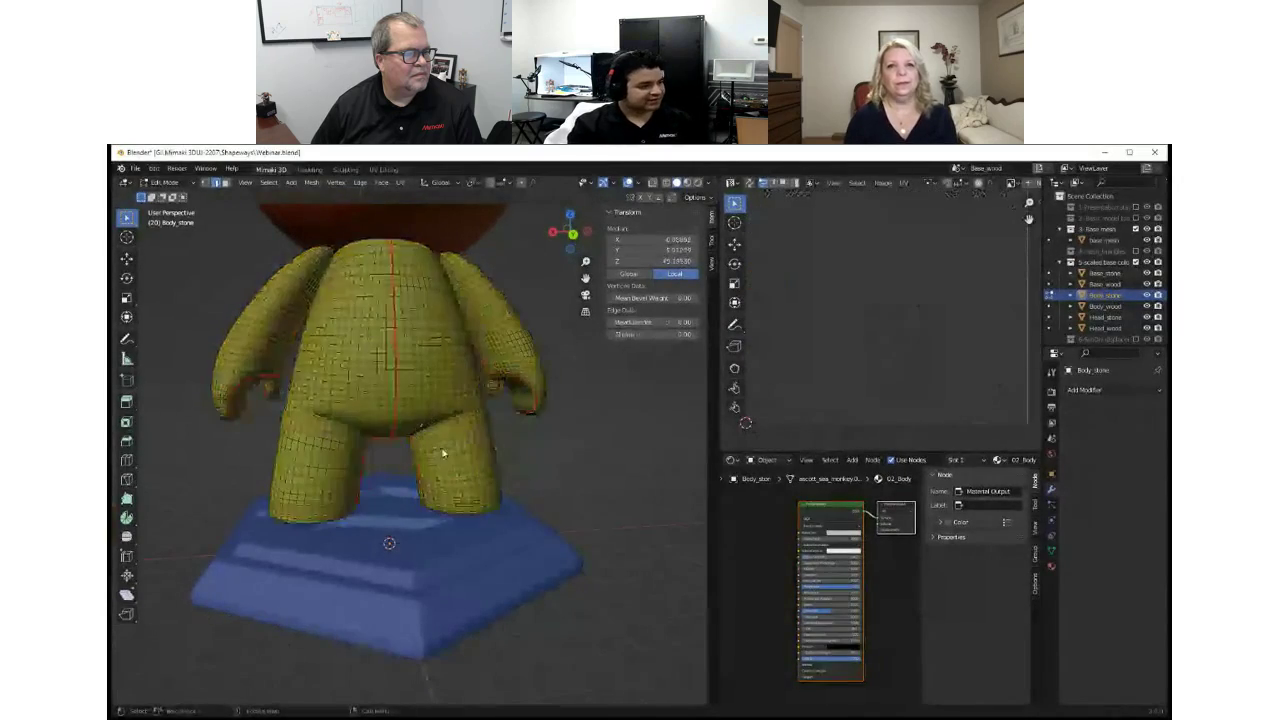
key(Tab)
click(455, 595)
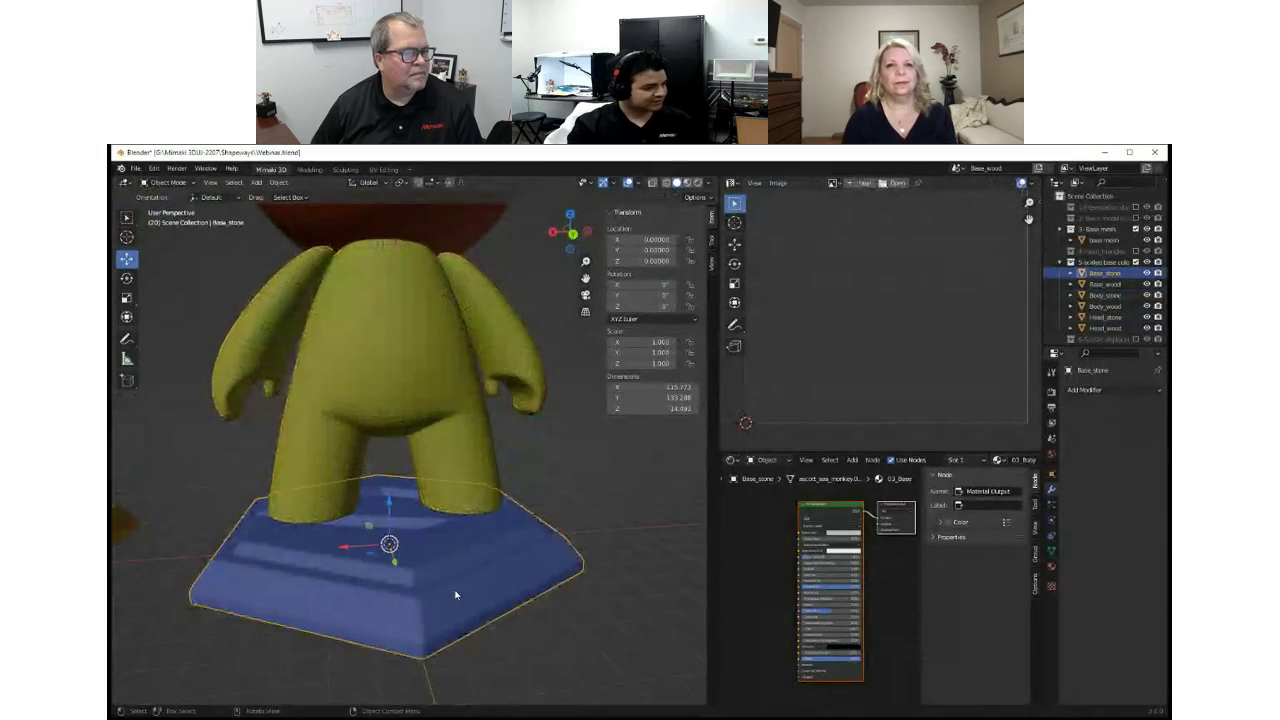
key(h)
middle_drag(455, 595, 471, 467)
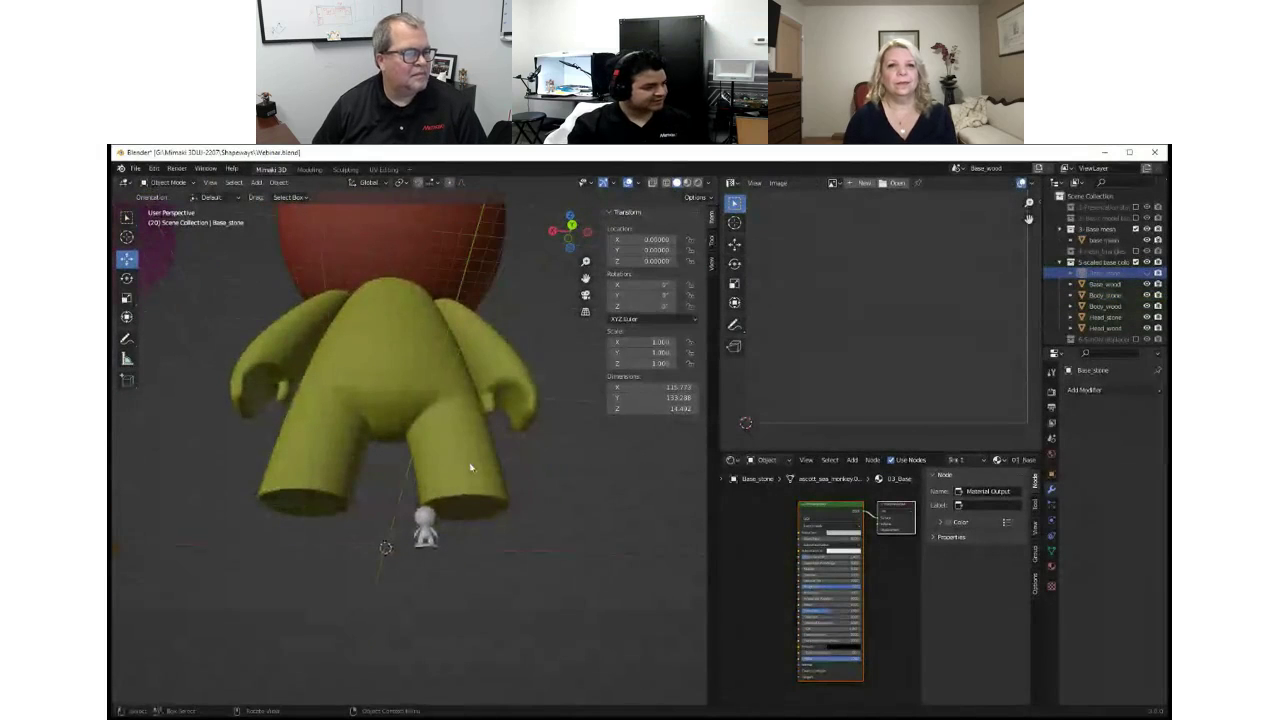
Edit the green body again, select one foot's sole up to its seam, and centre its circular UV island.
click(471, 467)
key(Tab)
key(a)
key(alt+a)
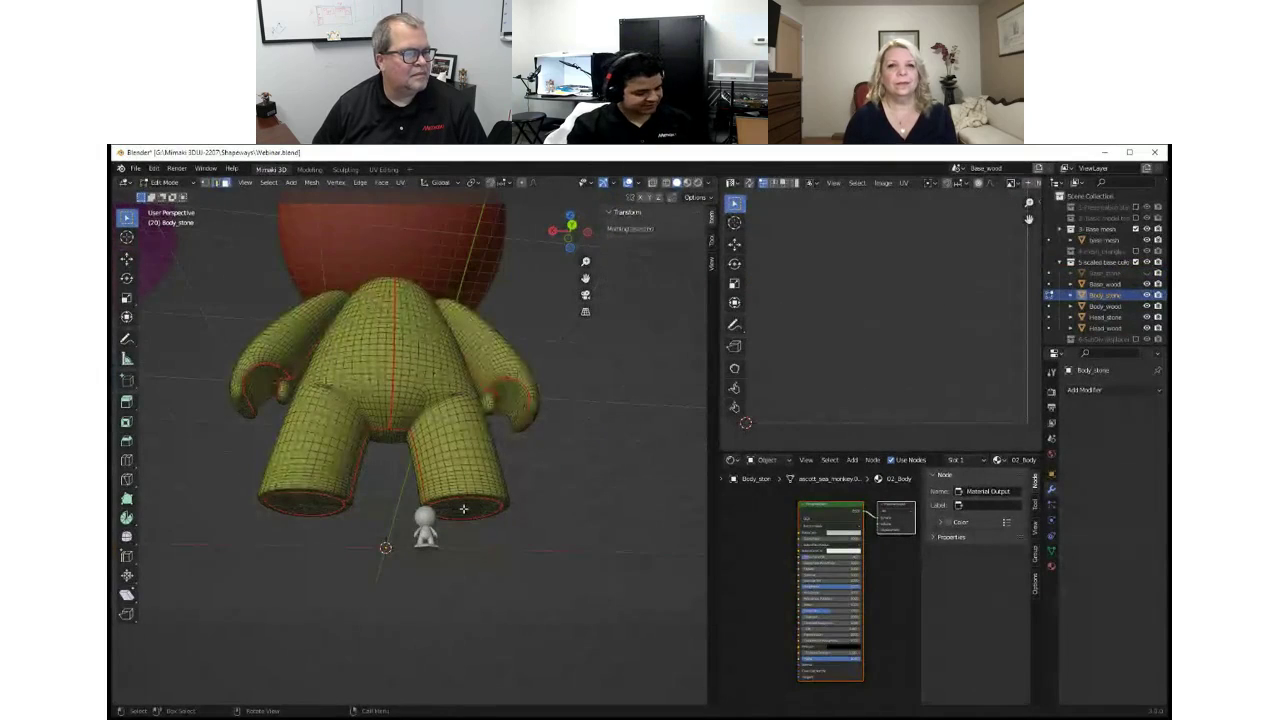
key(l)
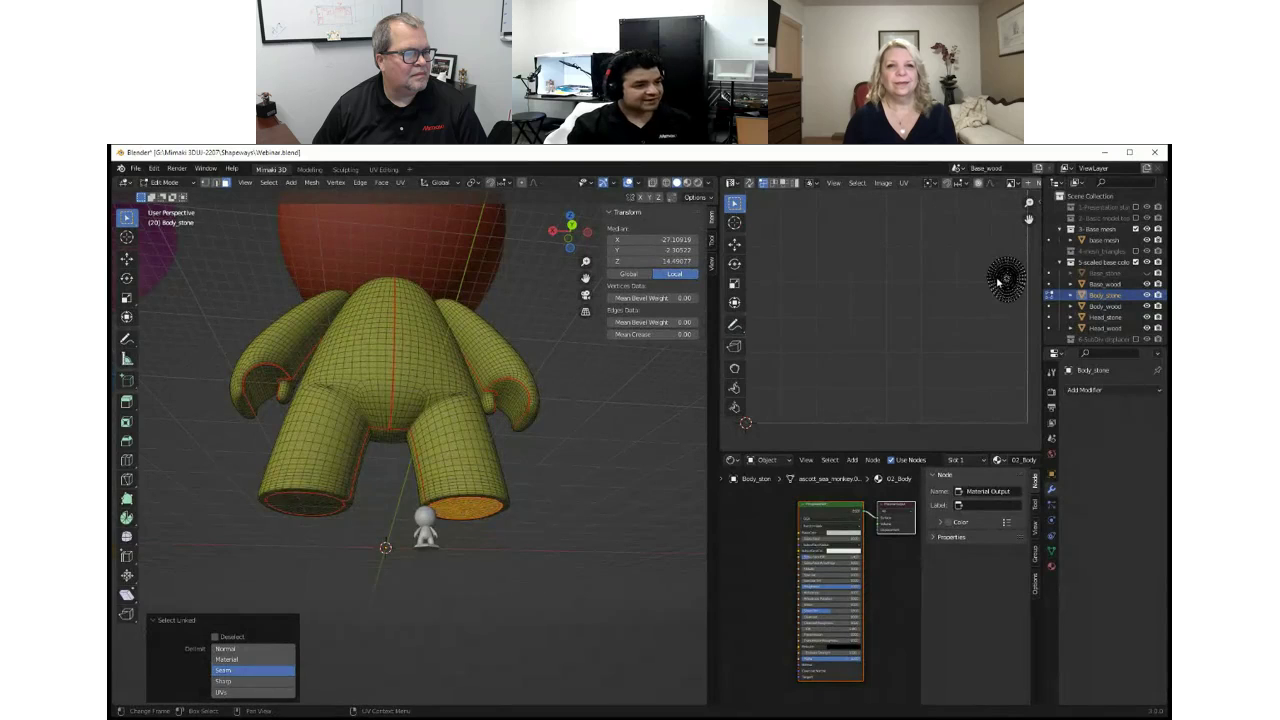
middle_drag(998, 278, 921, 310)
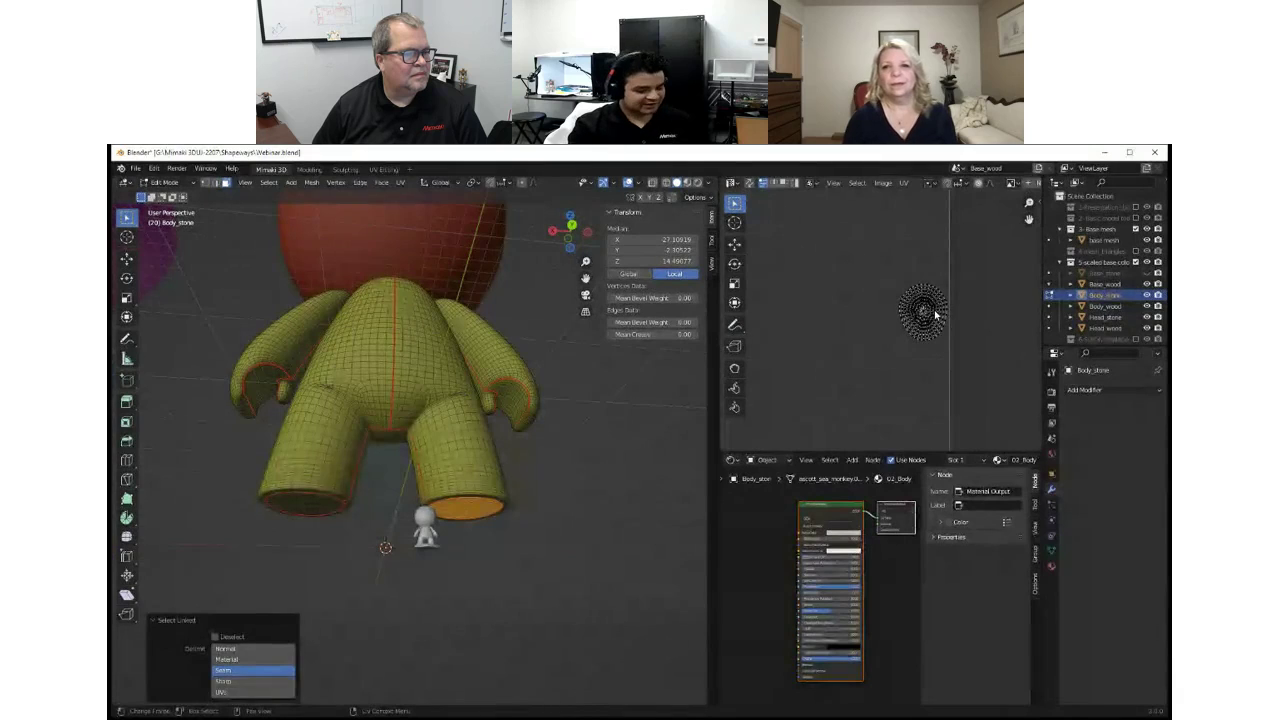
Try shrinking the sole's circular UV island, and undo the scaling and the selection.
key(l)
key(s)
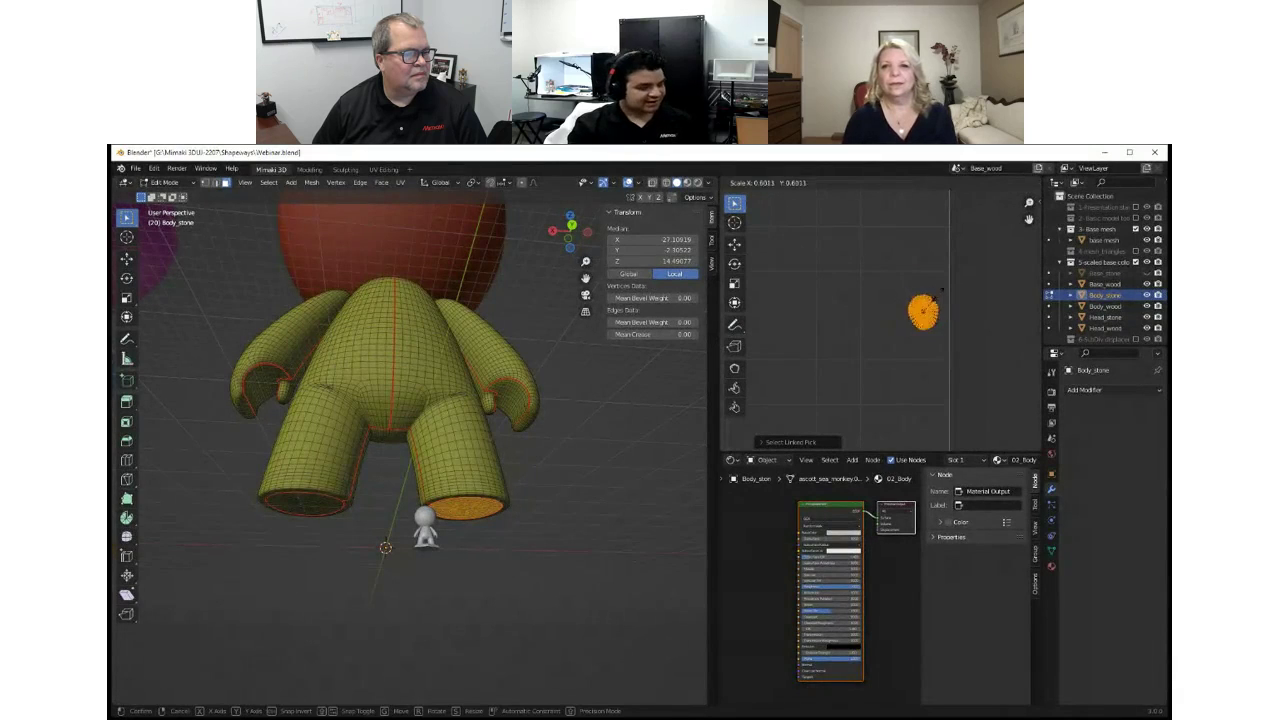
click(928, 302)
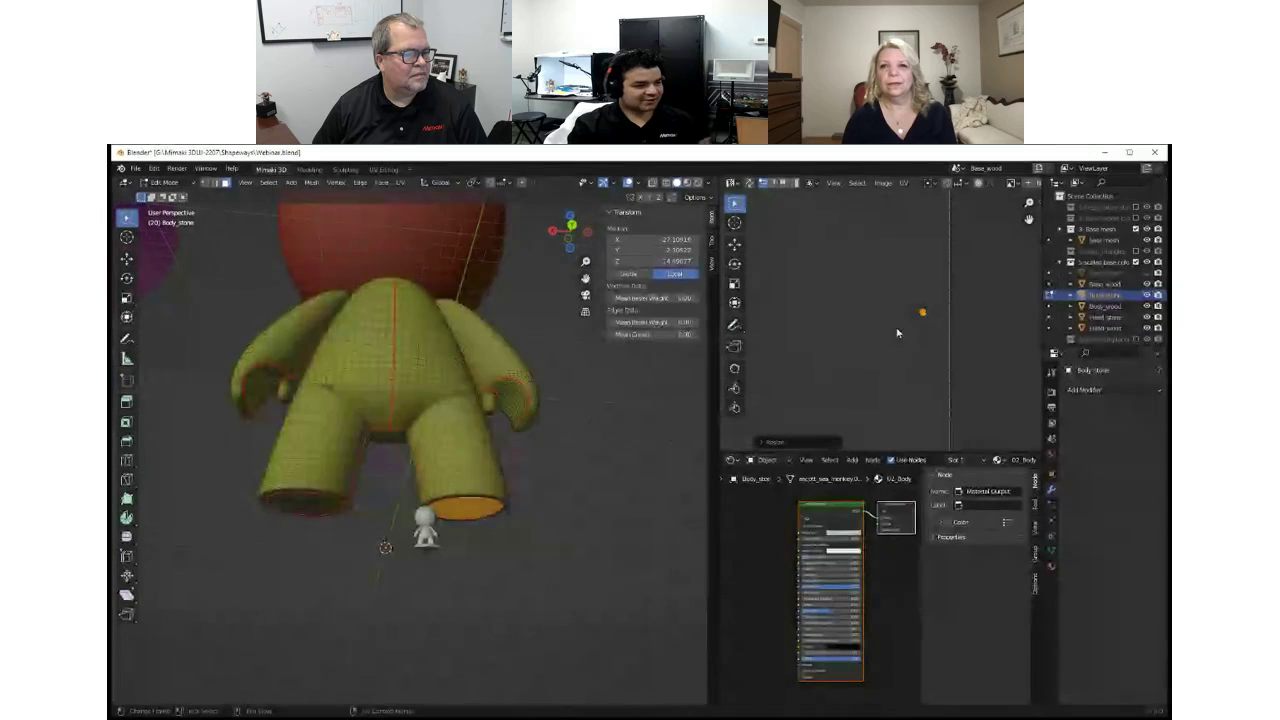
key(ctrl+z)
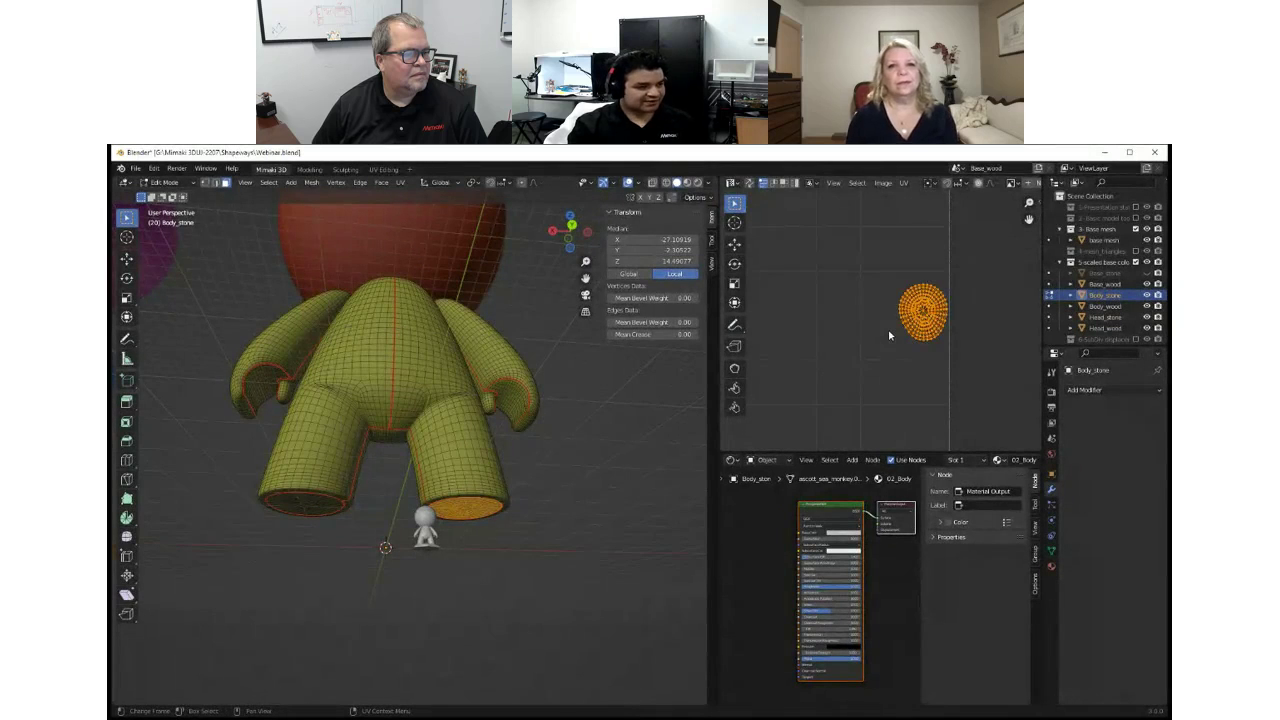
scroll(889, 335, down, 3)
middle_drag(828, 316, 872, 323)
key(ctrl+z)
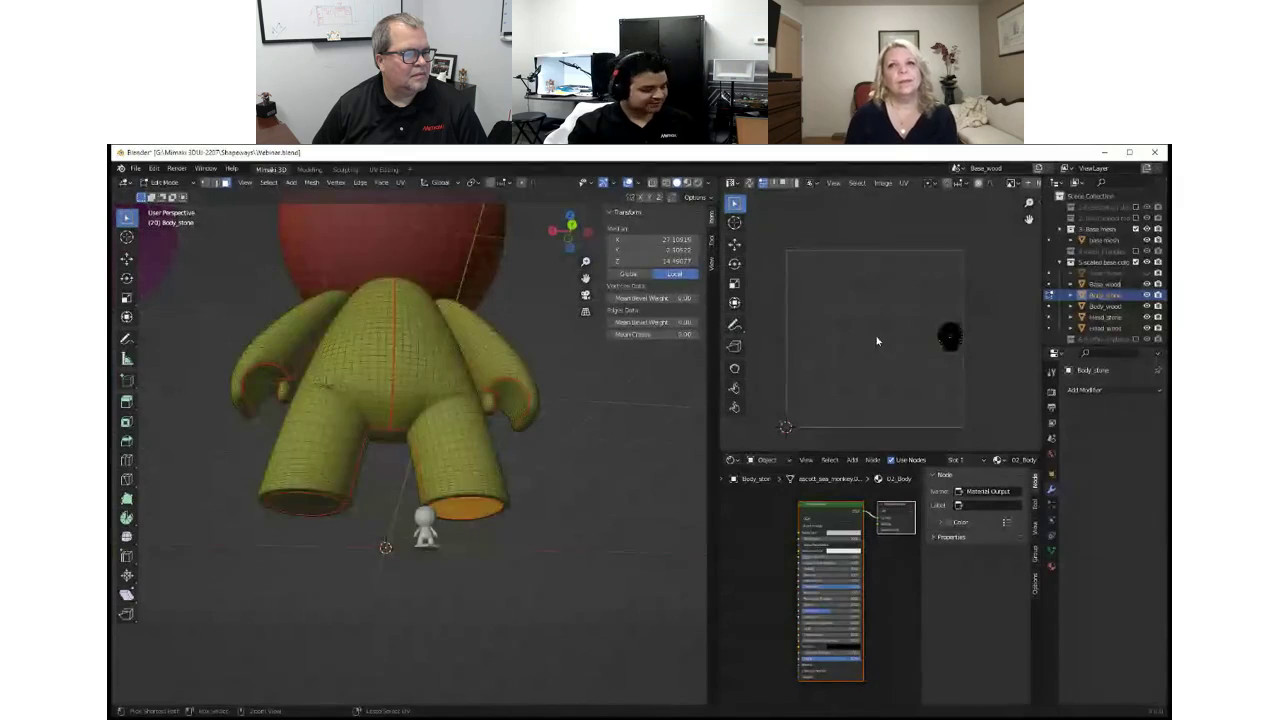
Reveal the hidden base, return the body to Object Mode, and clear the selection.
key(a)
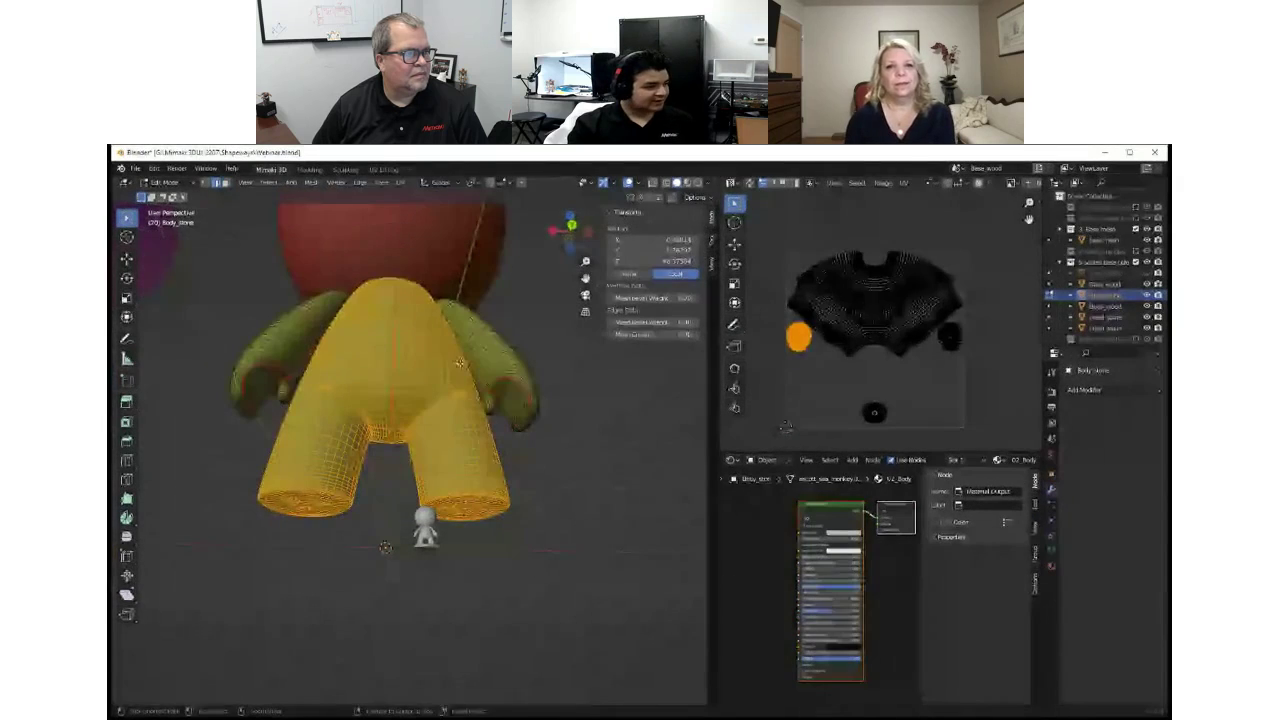
middle_drag(460, 363, 457, 380)
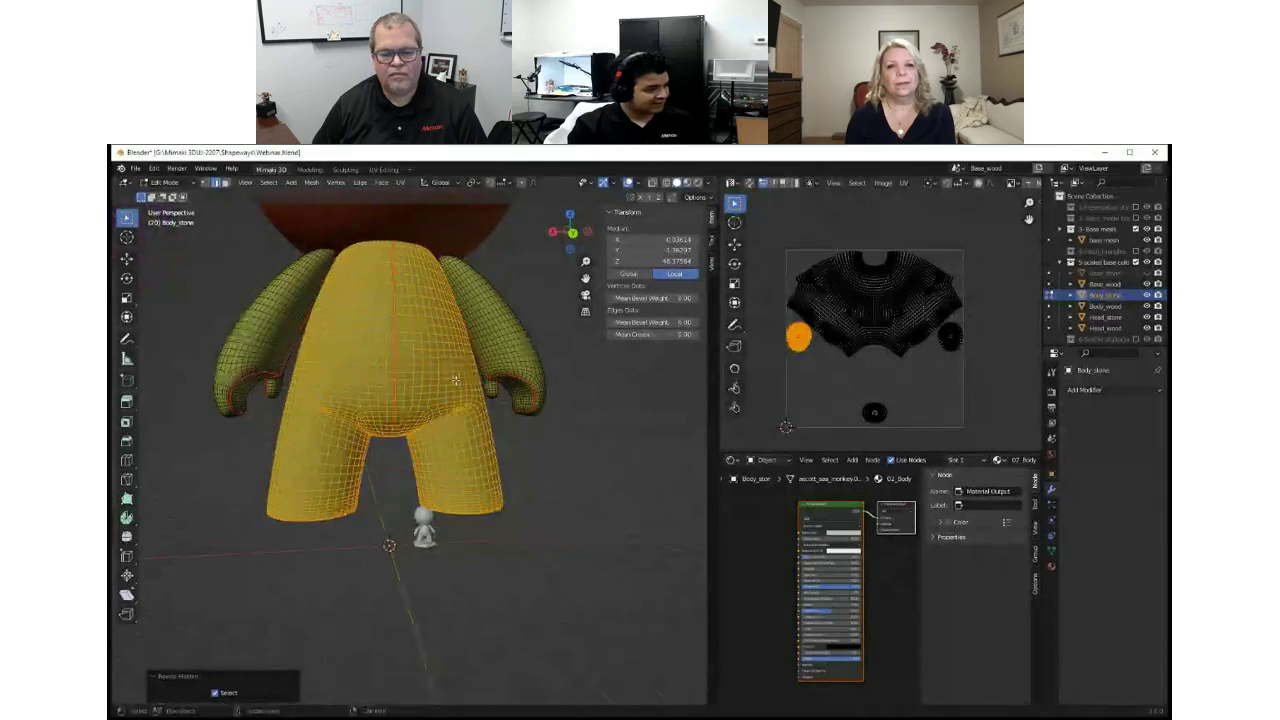
key(Tab)
key(KP_Divide)
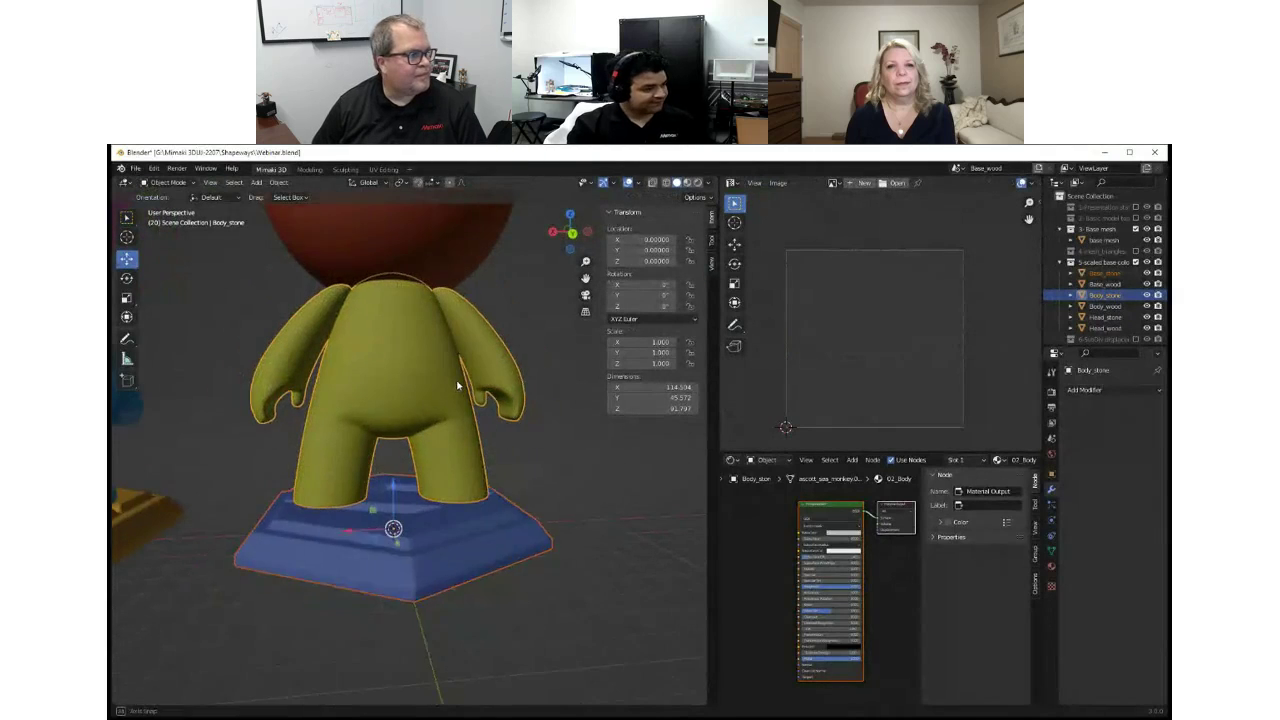
key(alt+a)
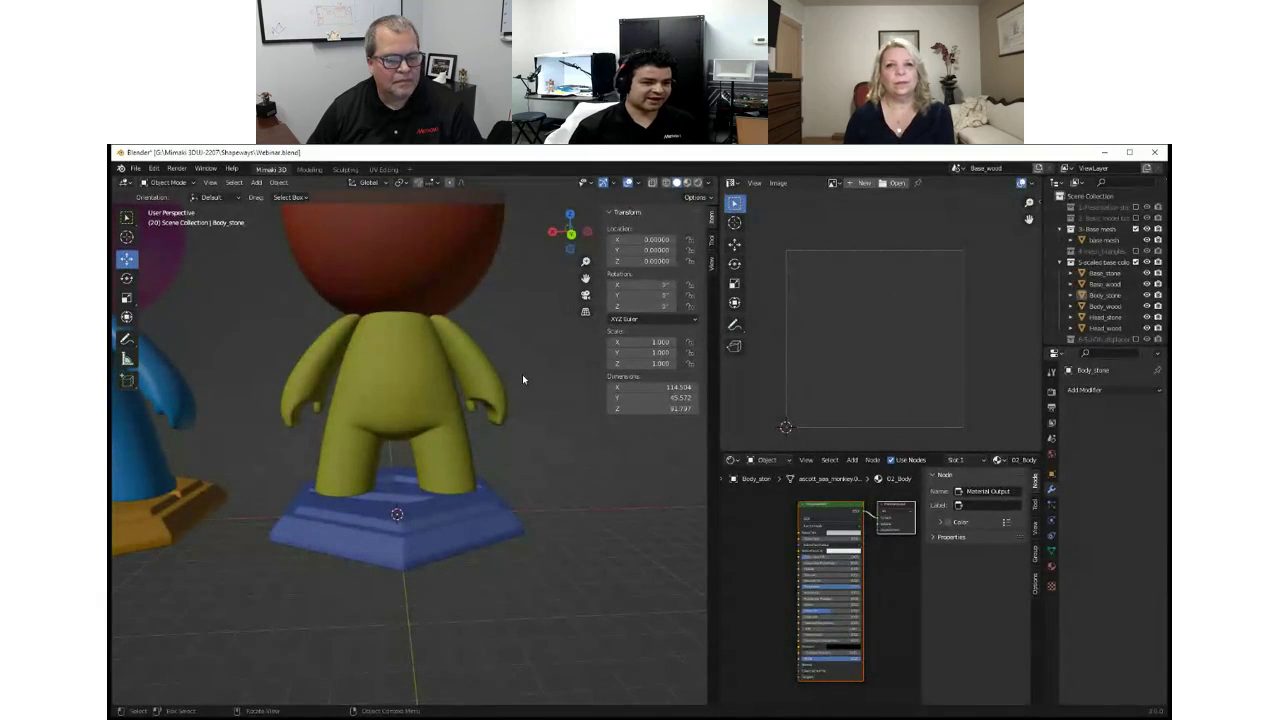
Select the green body and open it in Edit Mode to view its mesh and UV layout.
click(399, 341)
key(Tab)
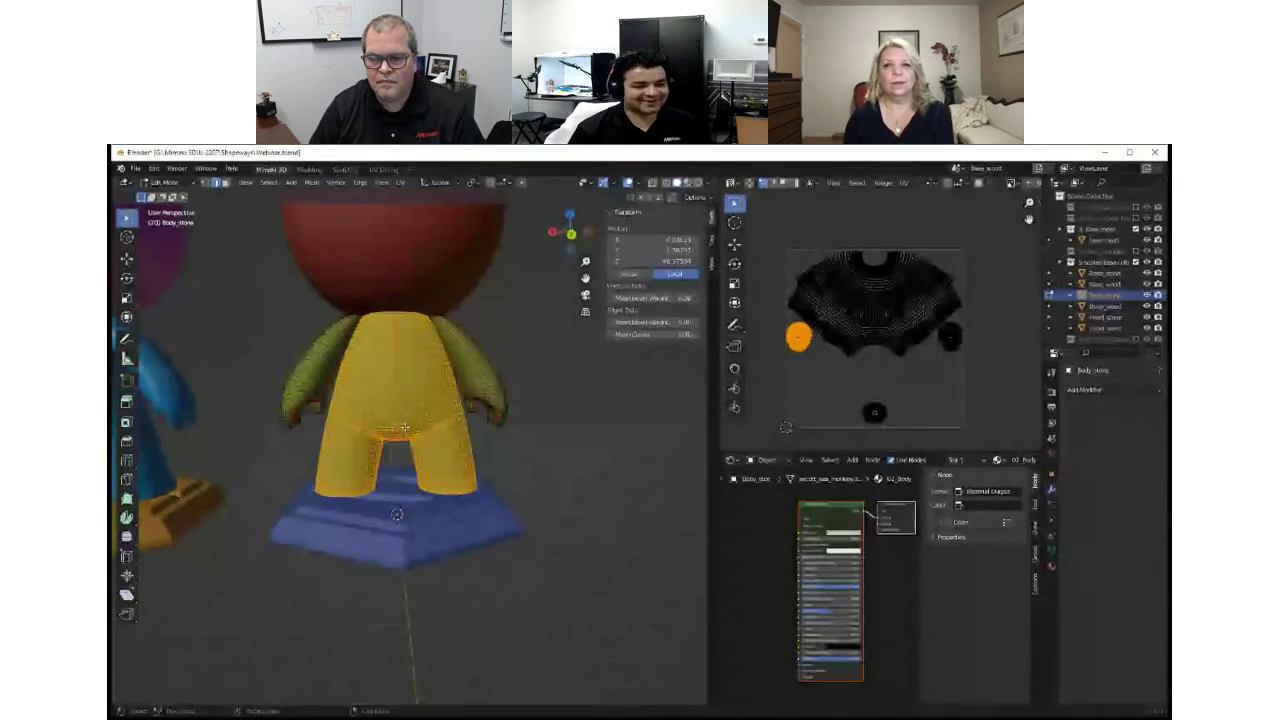
mouse_move(424, 381)
middle_down()
mouse_move(402, 392)
mouse_move(444, 377)
middle_up()
scroll(402, 392, down, 3)
scroll(402, 392, up, 1)
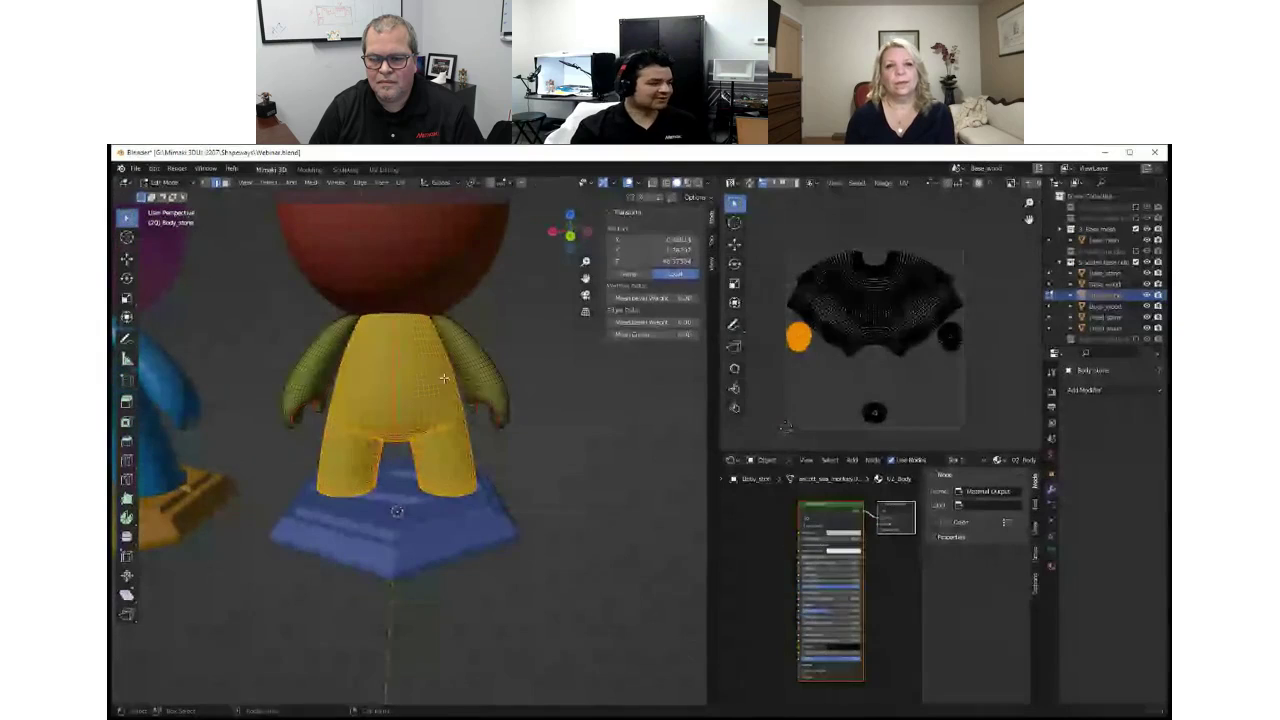
key(Tab)
key(Tab)
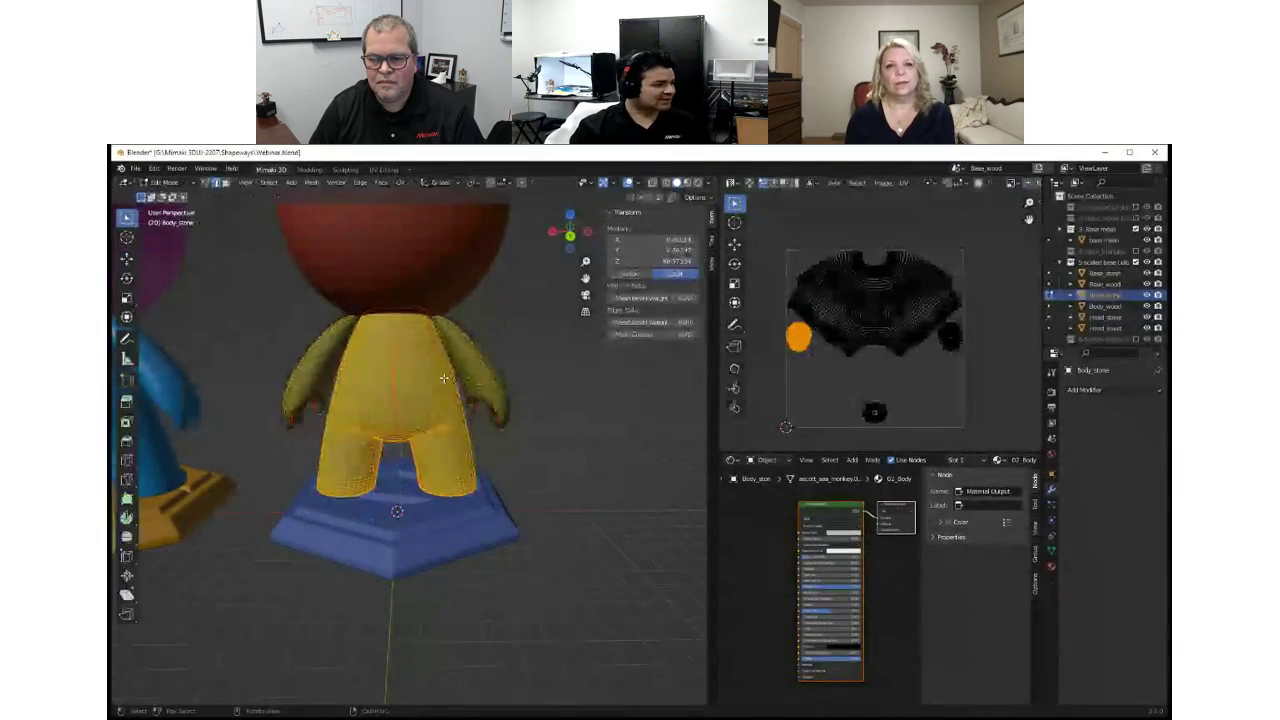
Clear the selection, select the body's torso and legs up to their seams to examine the UV islands, and return to Object Mode.
middle_drag(440, 380, 432, 378)
key(alt+a)
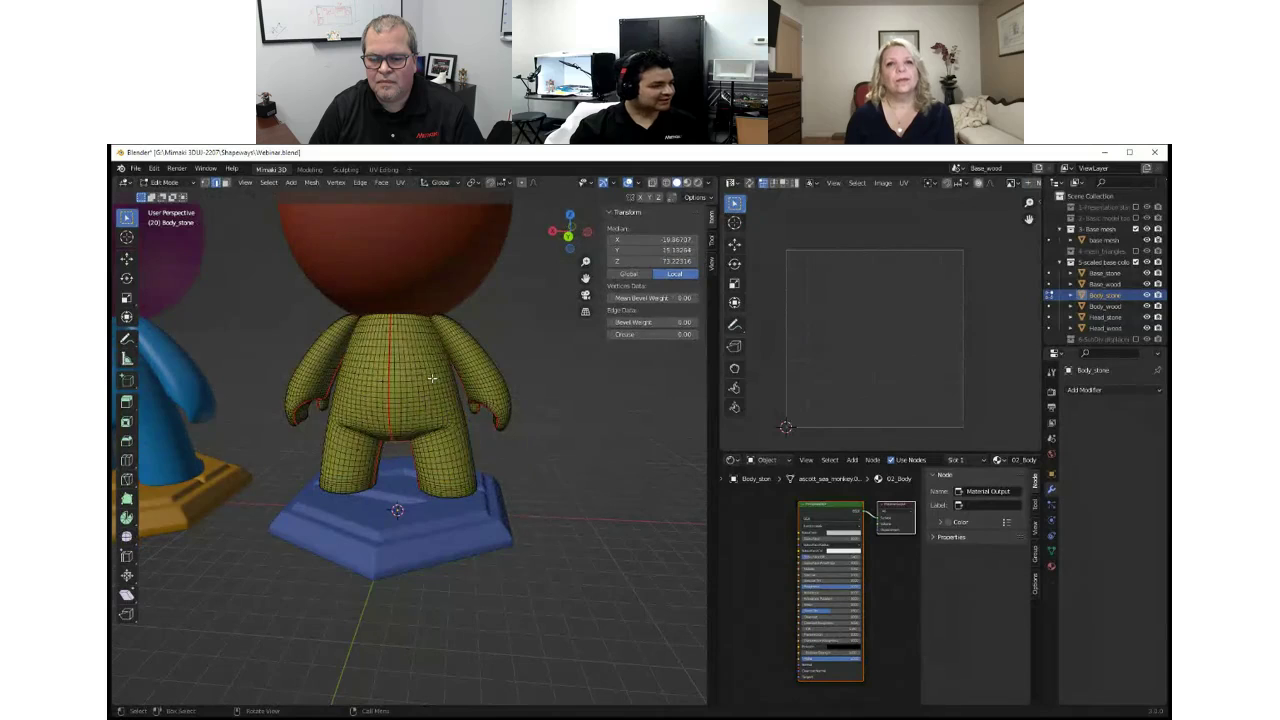
key(l)
scroll(872, 295, up, 2)
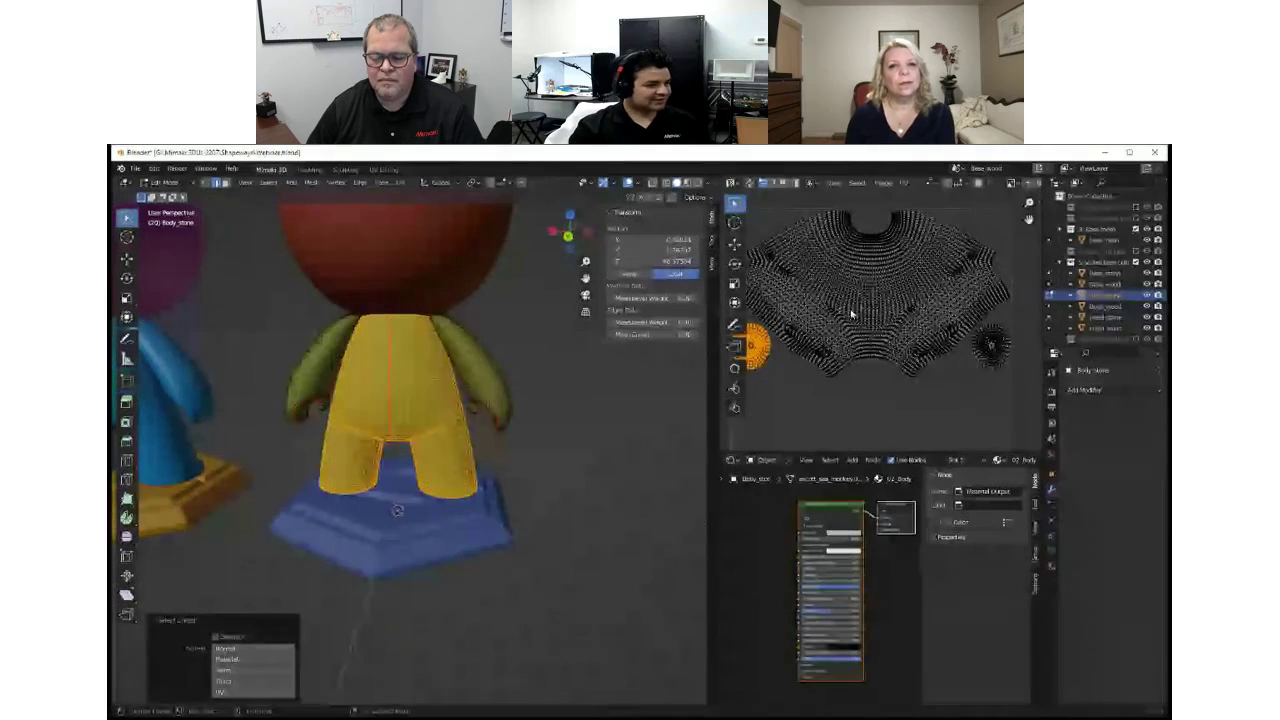
scroll(865, 288, down, 2)
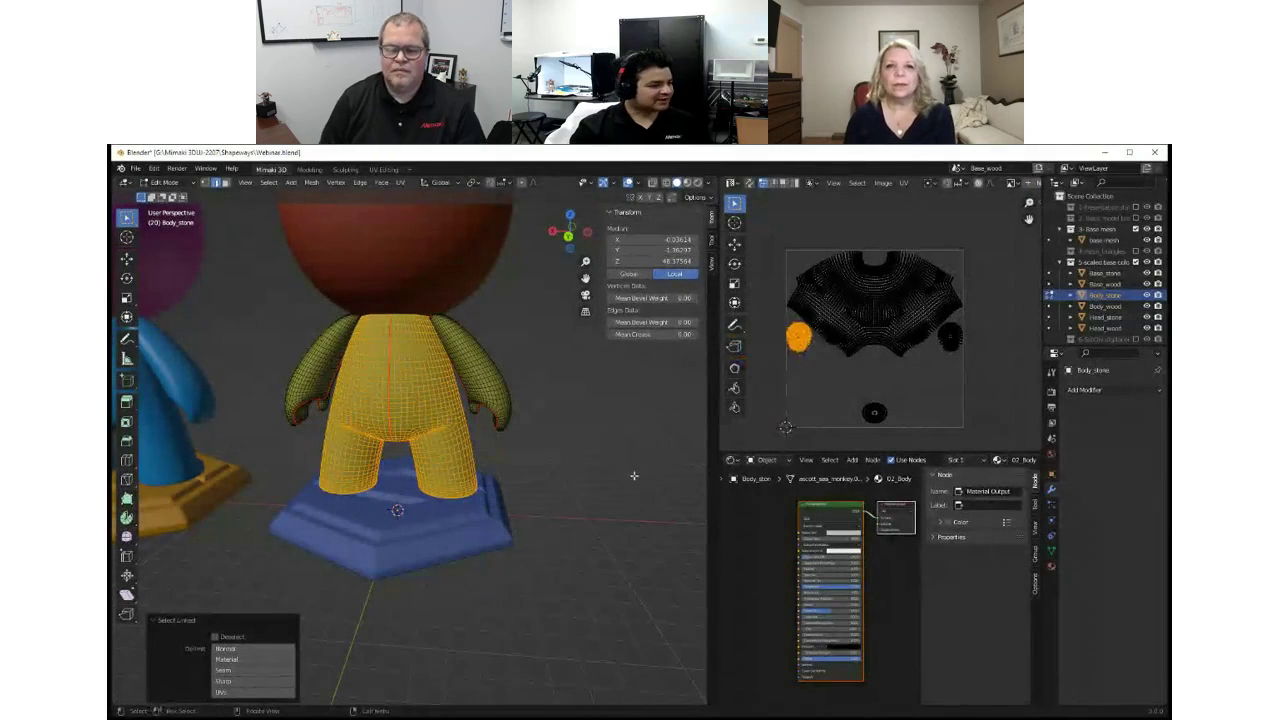
key(Tab)
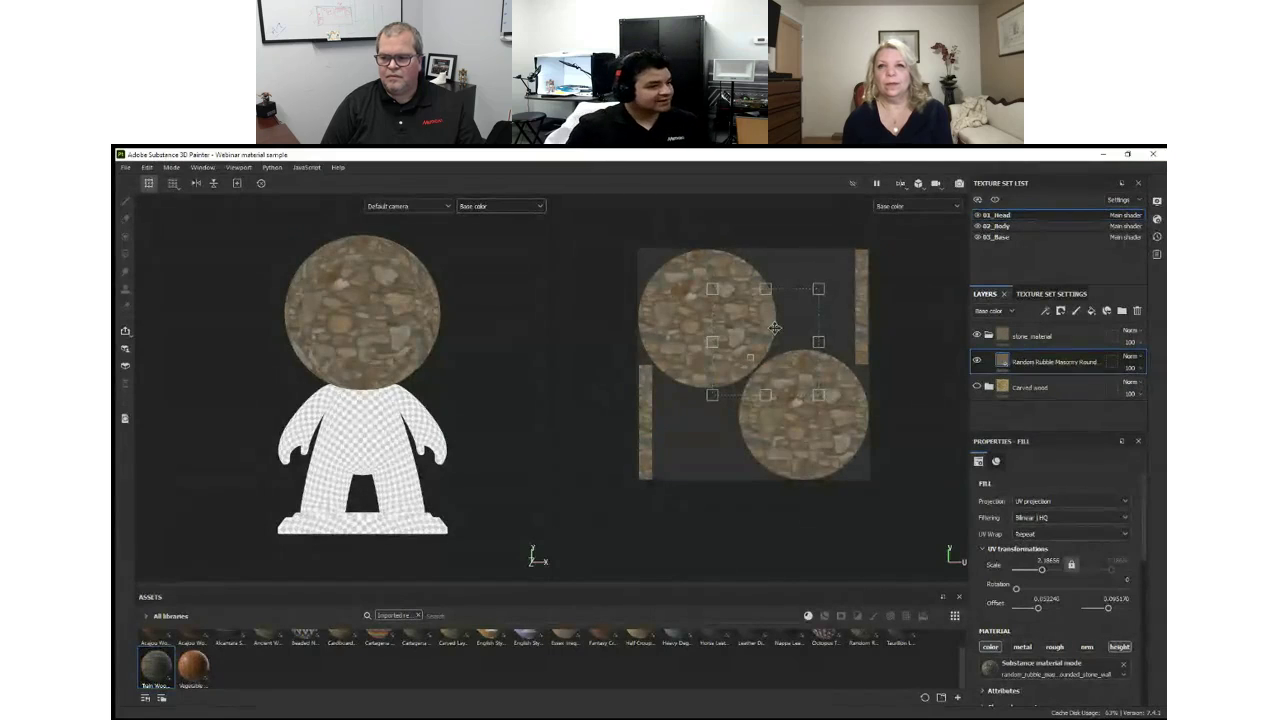
Switch to Substance 3D Painter and shift the head's stone fill slightly across its UV layout.
drag(775, 328, 767, 324)
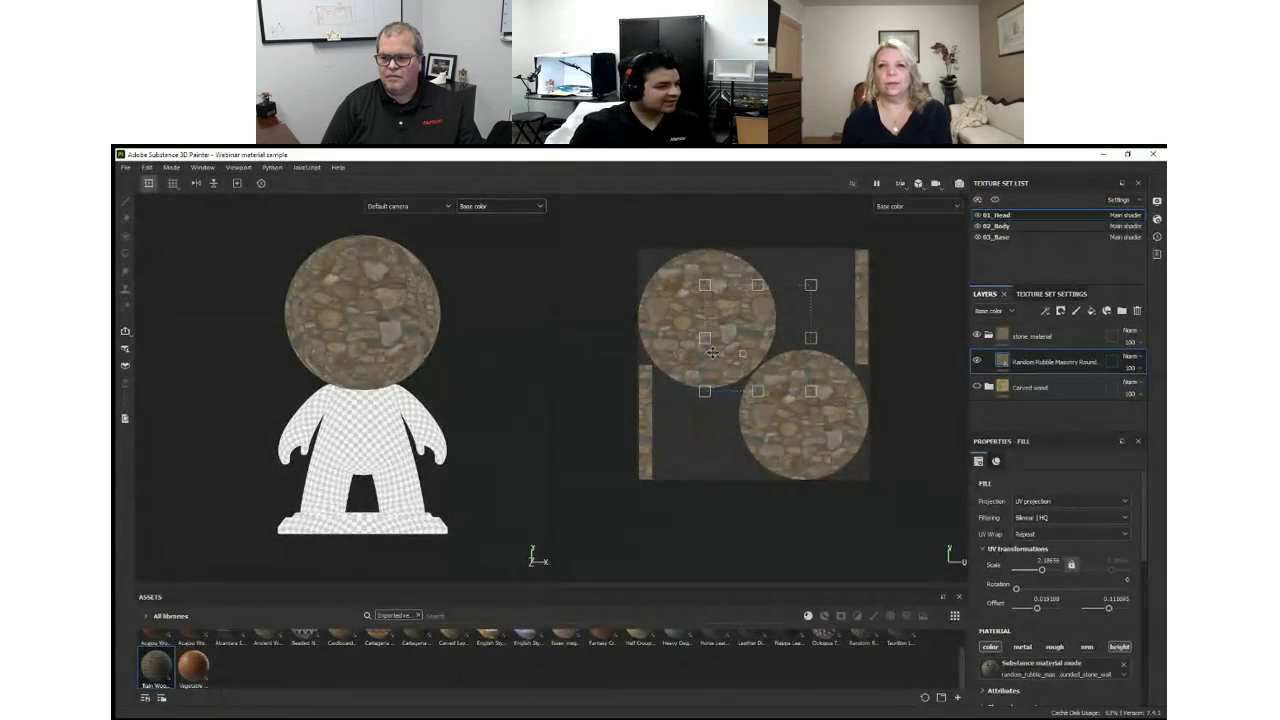
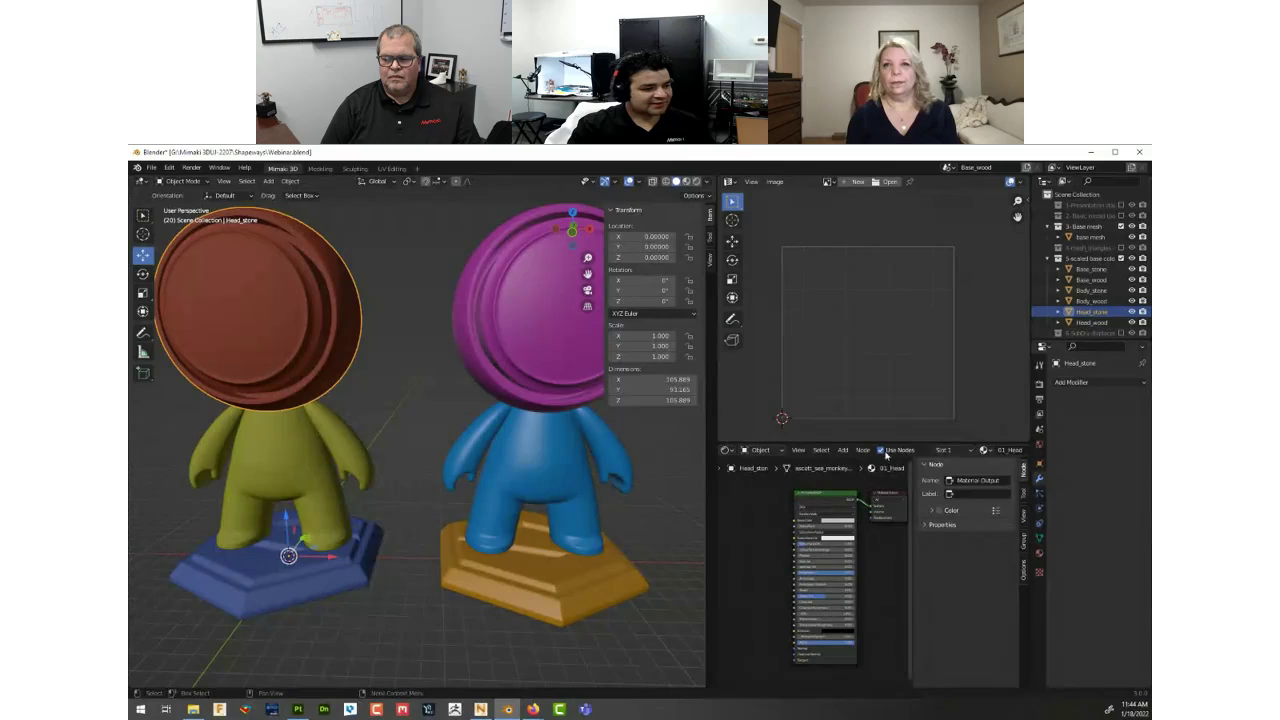
In Blender, unlink the 01_Head material from the stone head and create a new material named "head new".
scroll(998, 450, right, 4)
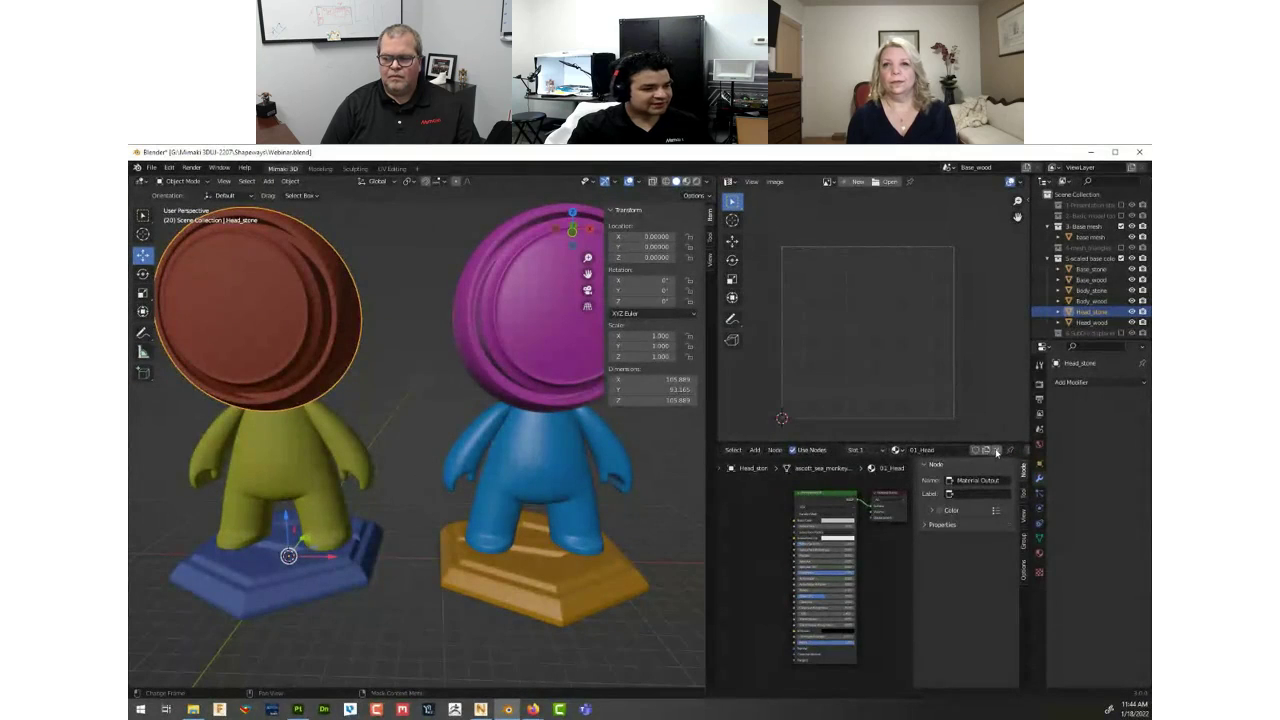
click(996, 451)
middle_drag(178, 279, 242, 360)
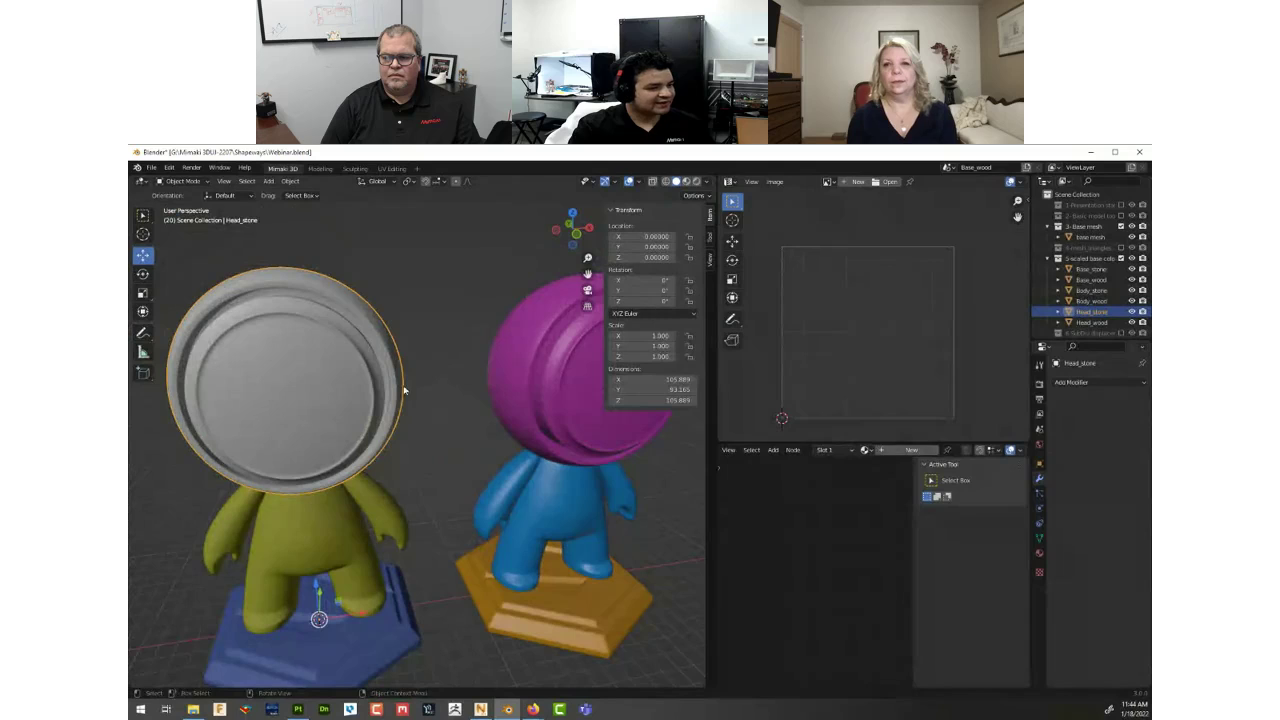
click(911, 450)
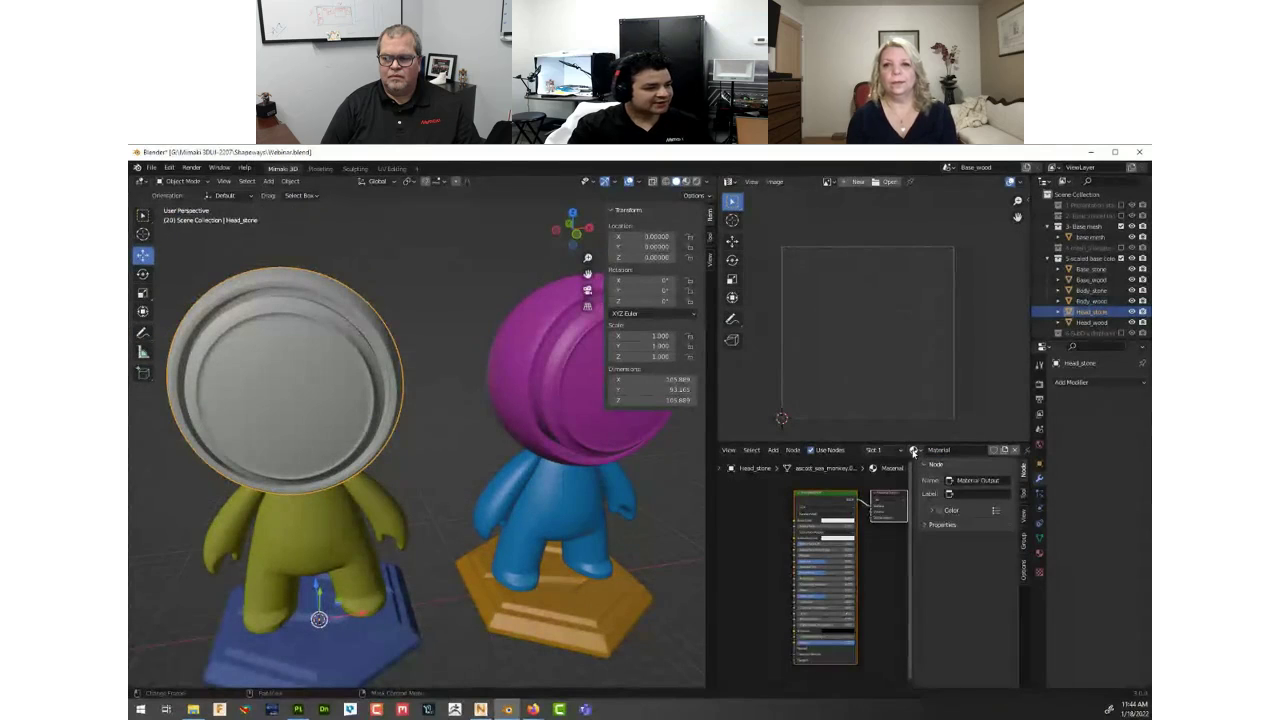
click(942, 450)
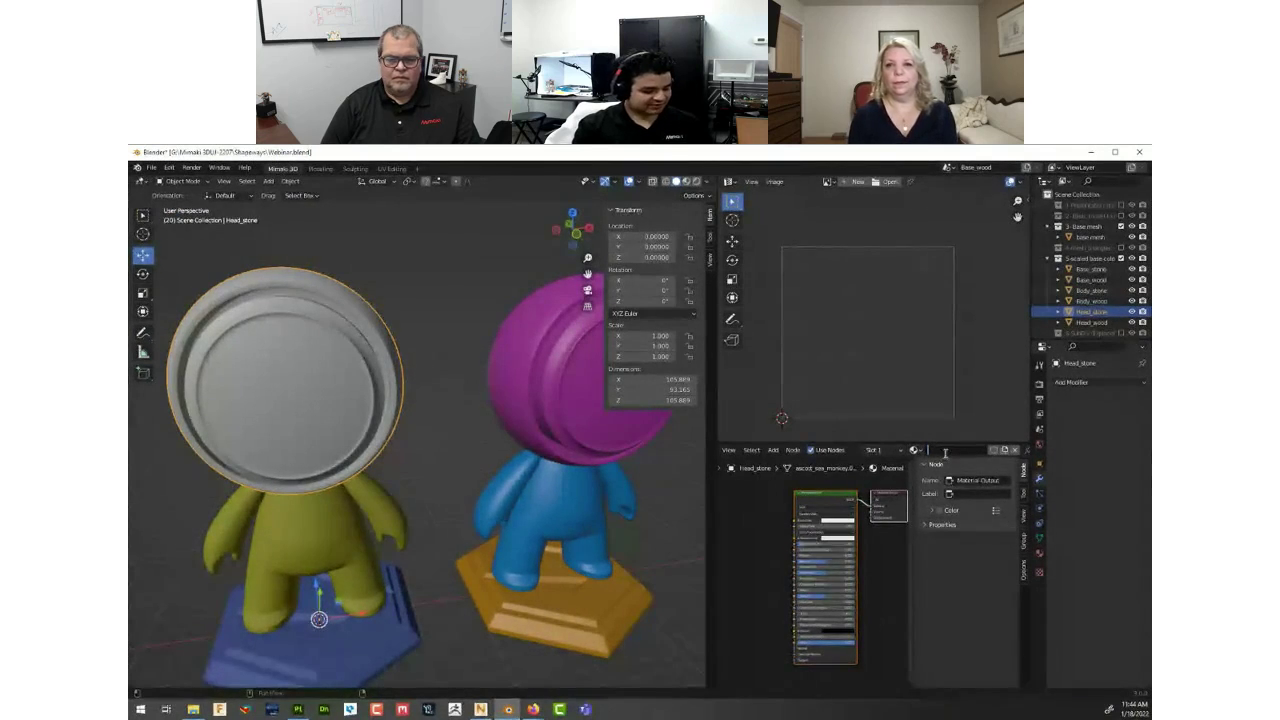
text(head new)
key(Return)
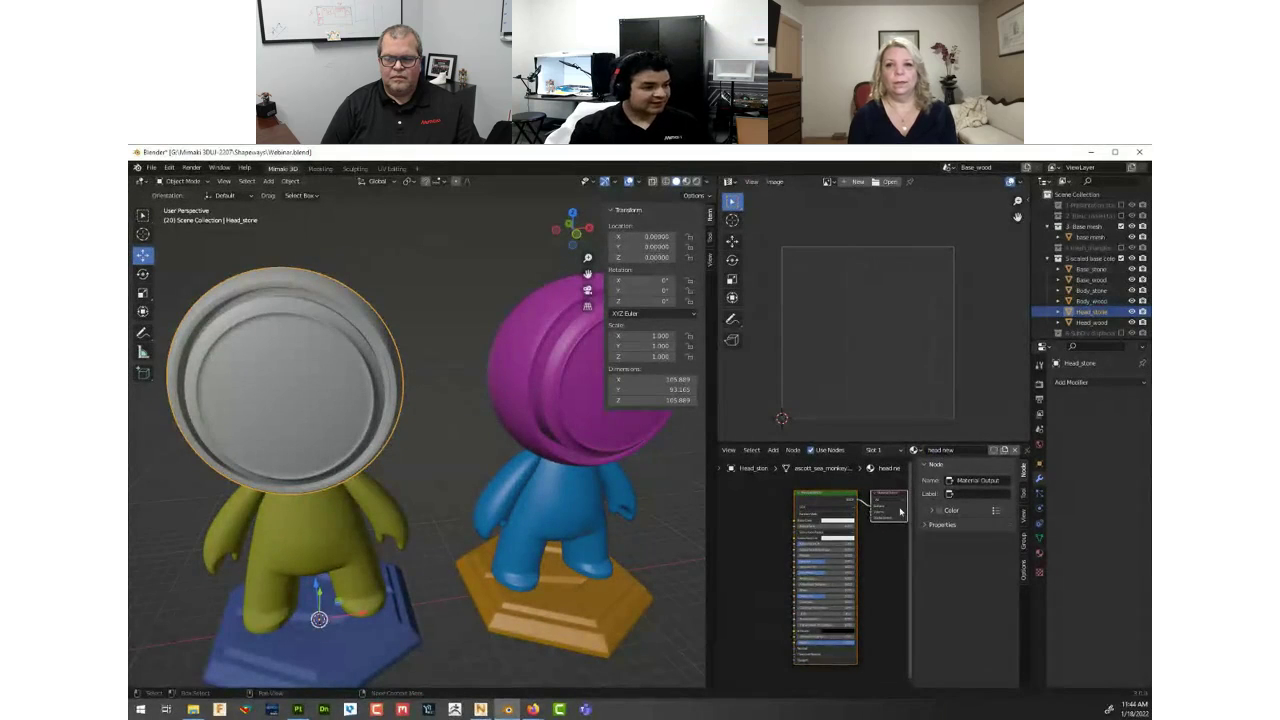
Edit the stone head, select only its front face section up to the seam, and assign the "head new" material to it.
scroll(760, 518, up, 2)
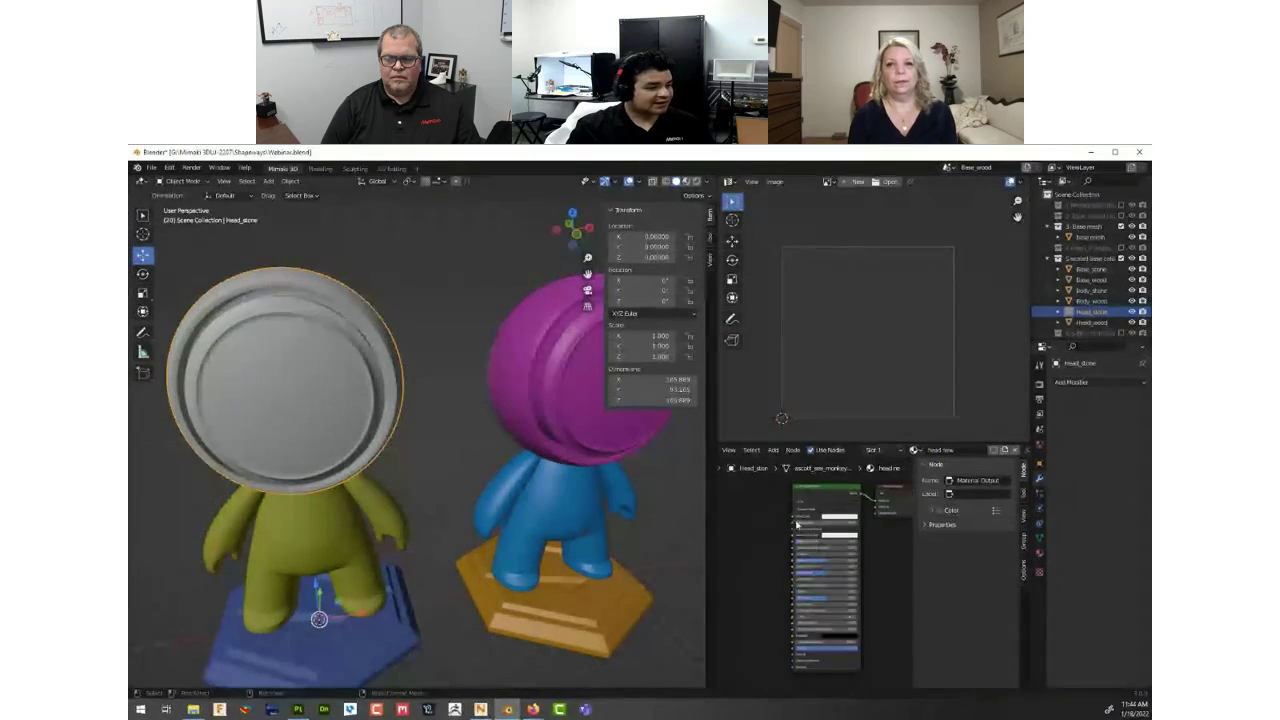
click(903, 451)
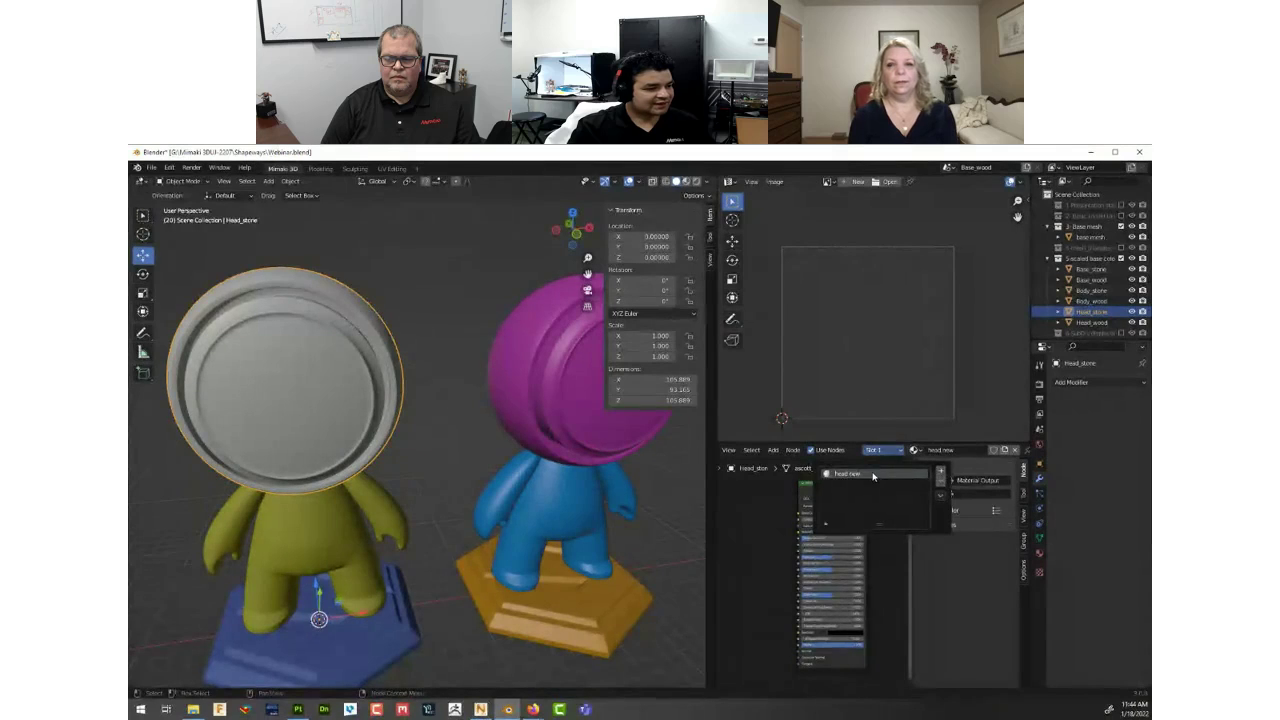
key(Tab)
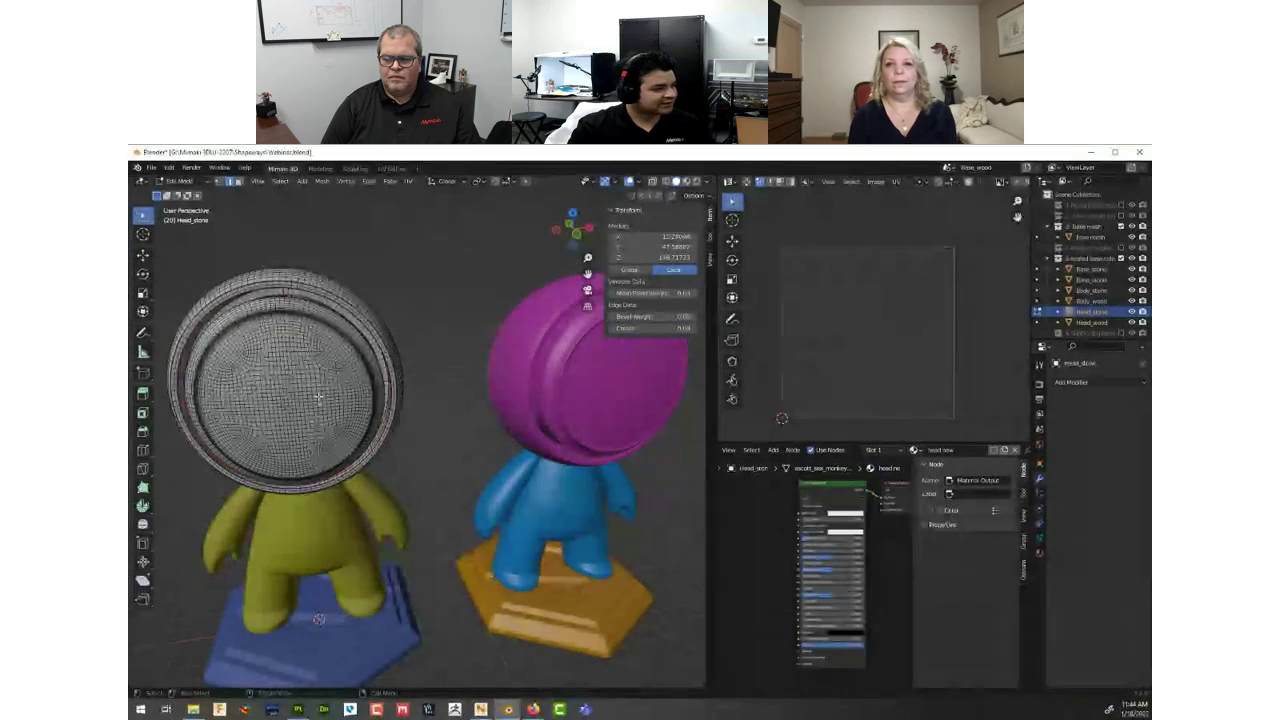
key(ctrl+l)
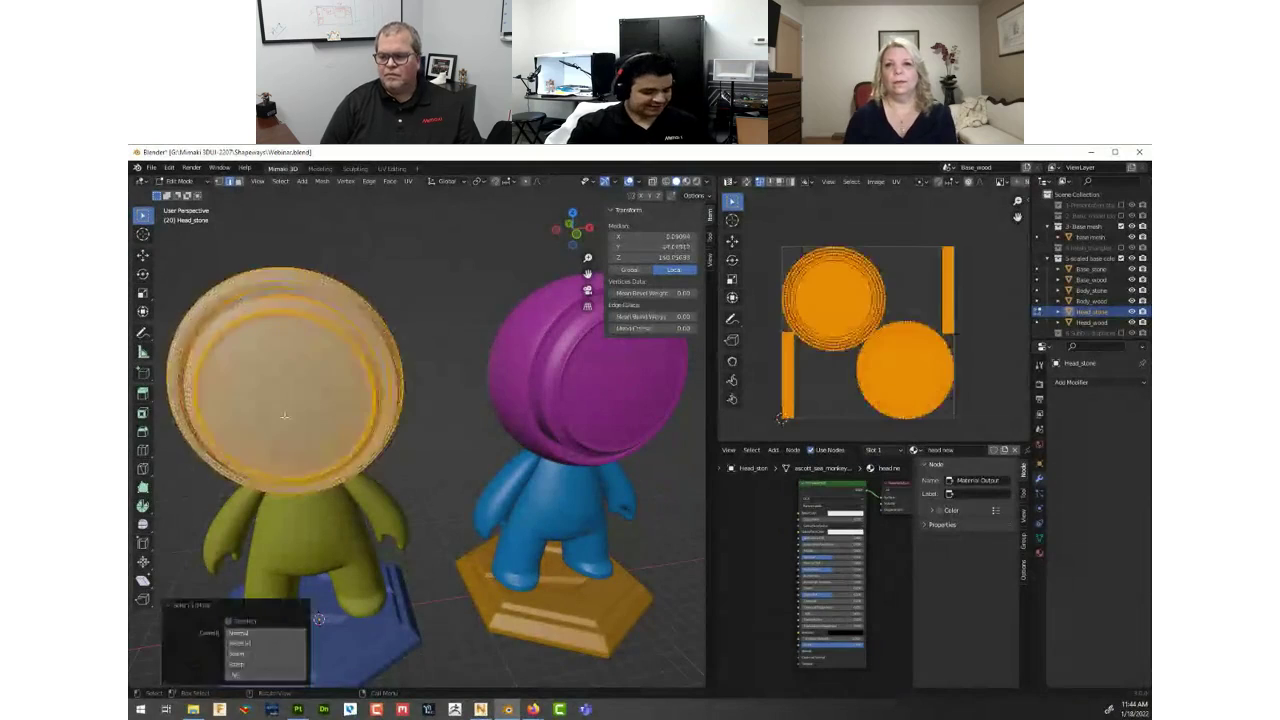
key(alt+a)
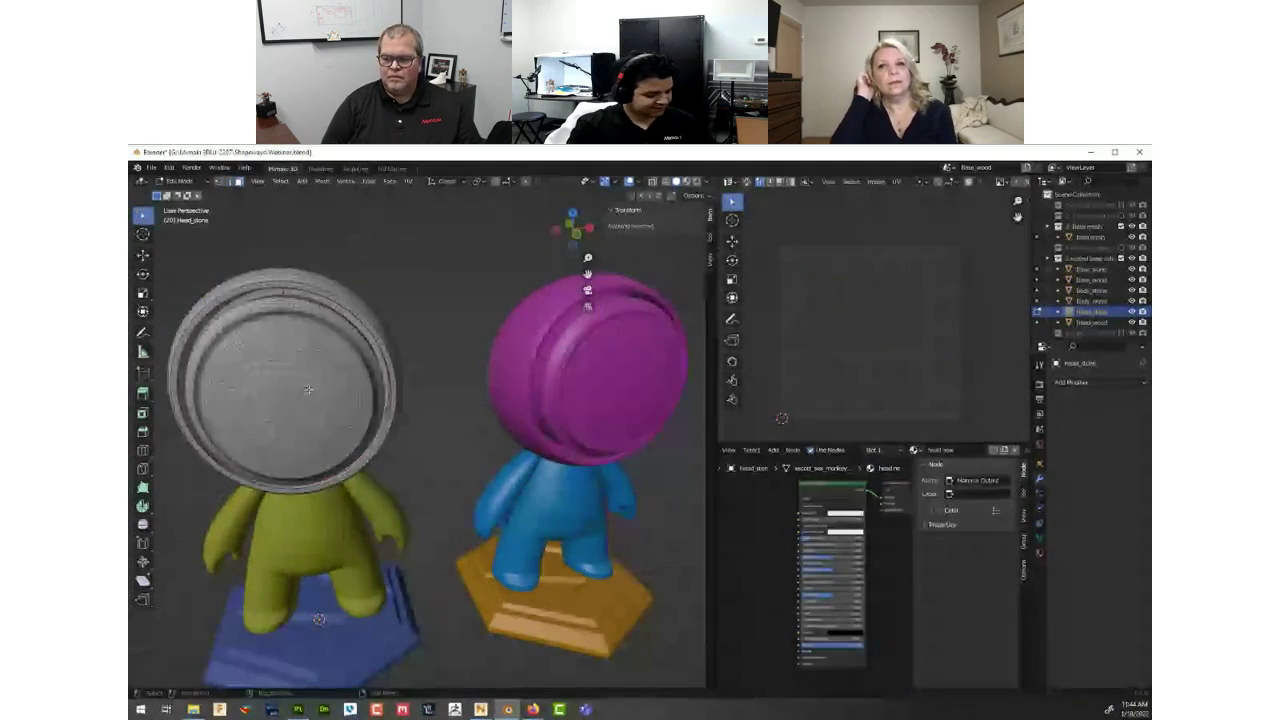
key(l)
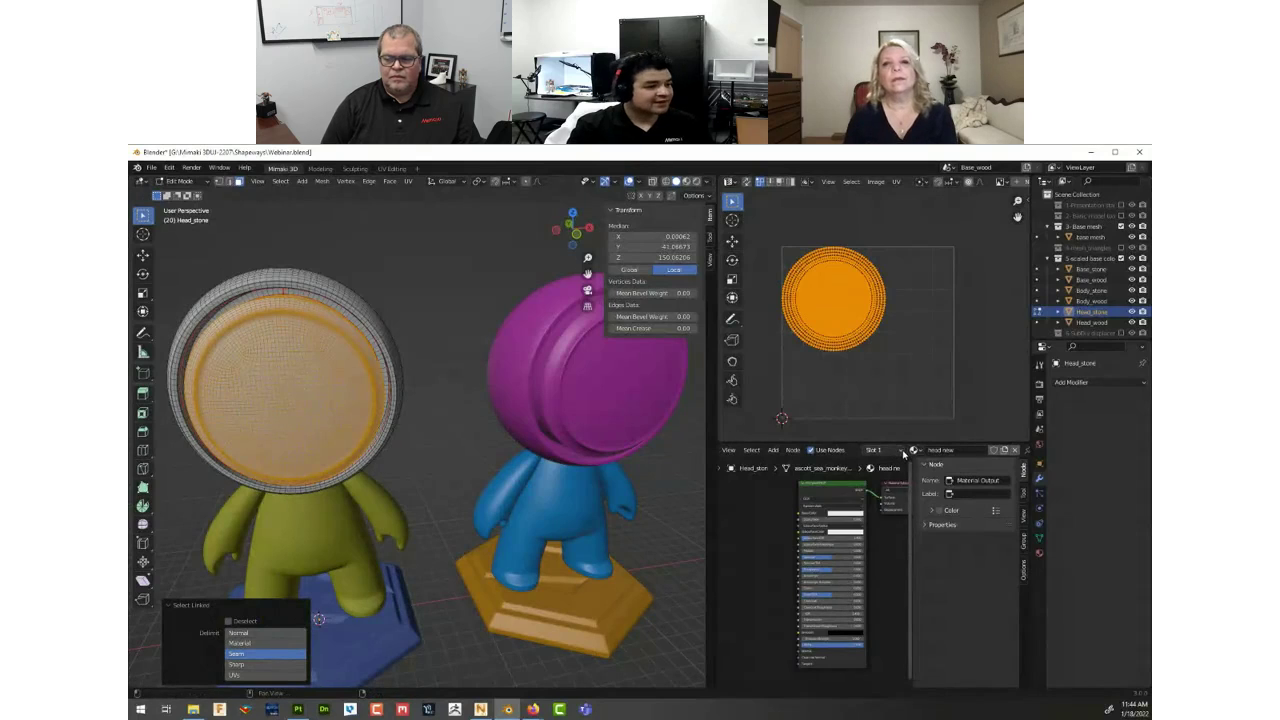
click(898, 450)
click(840, 539)
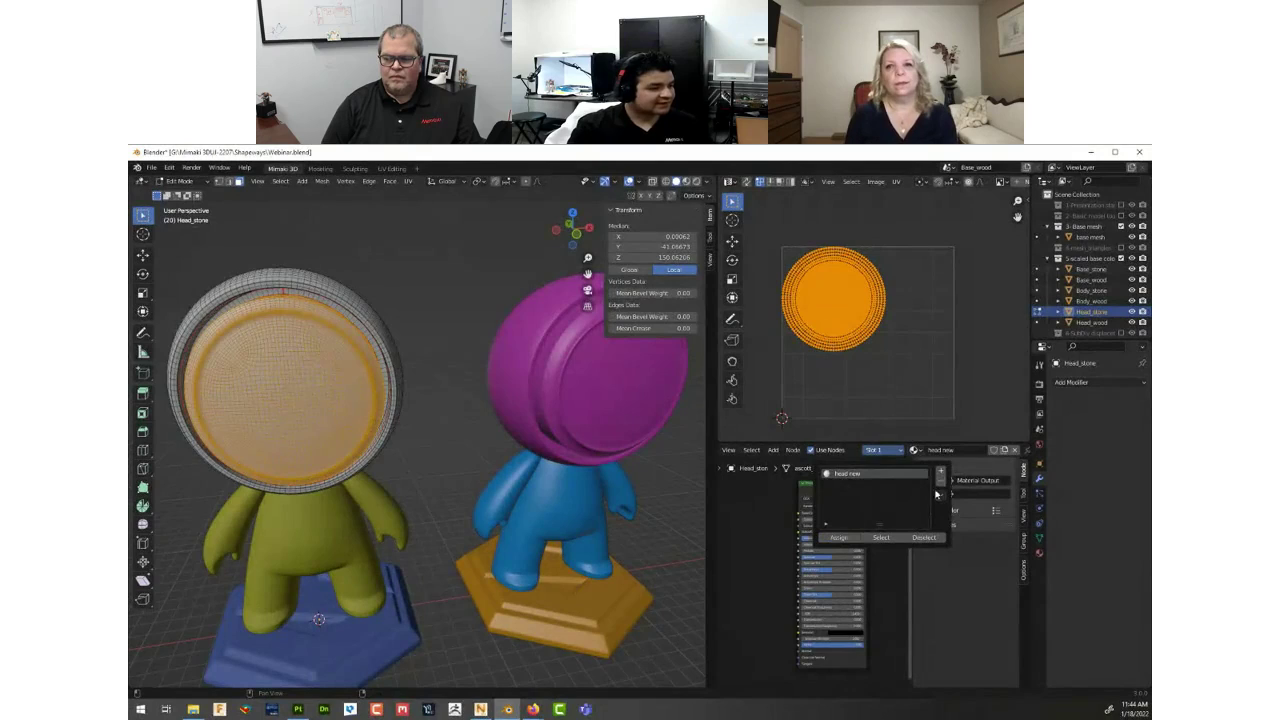
Select the head's outer rounded shell up to its seam, leaving the front face section unselected.
click(356, 311)
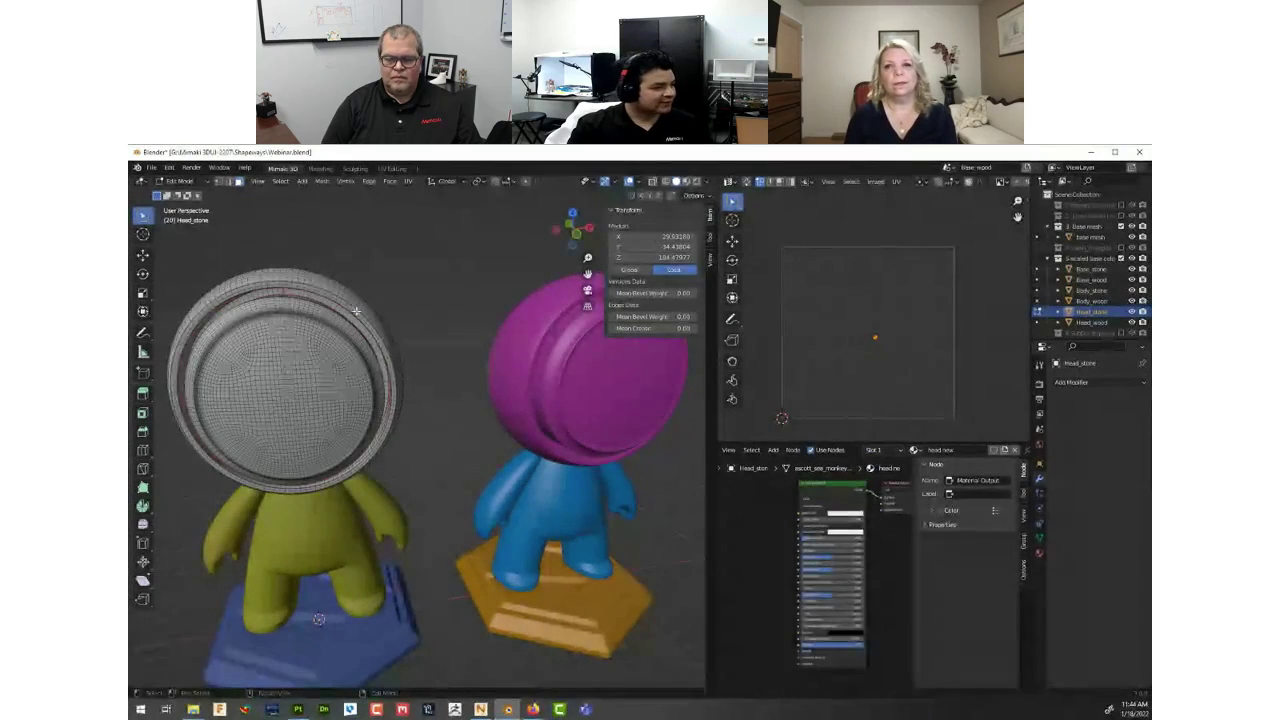
key(ctrl+l)
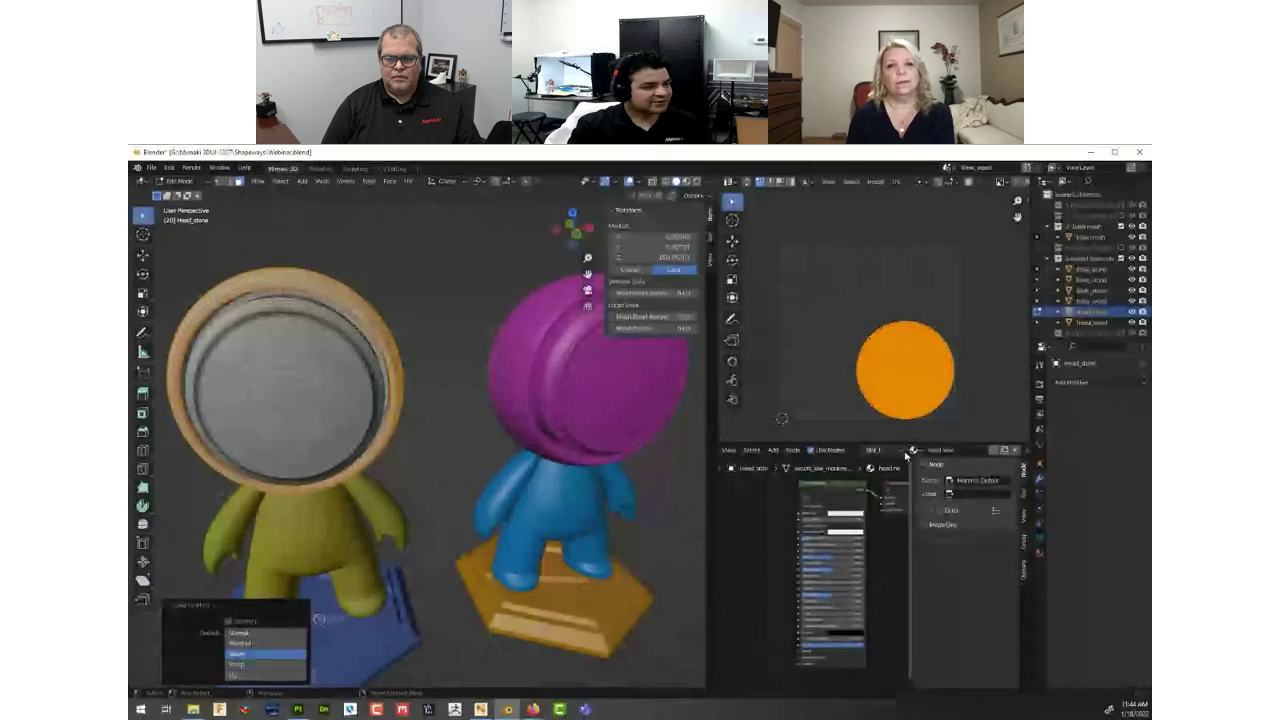
middle_drag(290, 320, 372, 327)
middle_drag(486, 388, 560, 392)
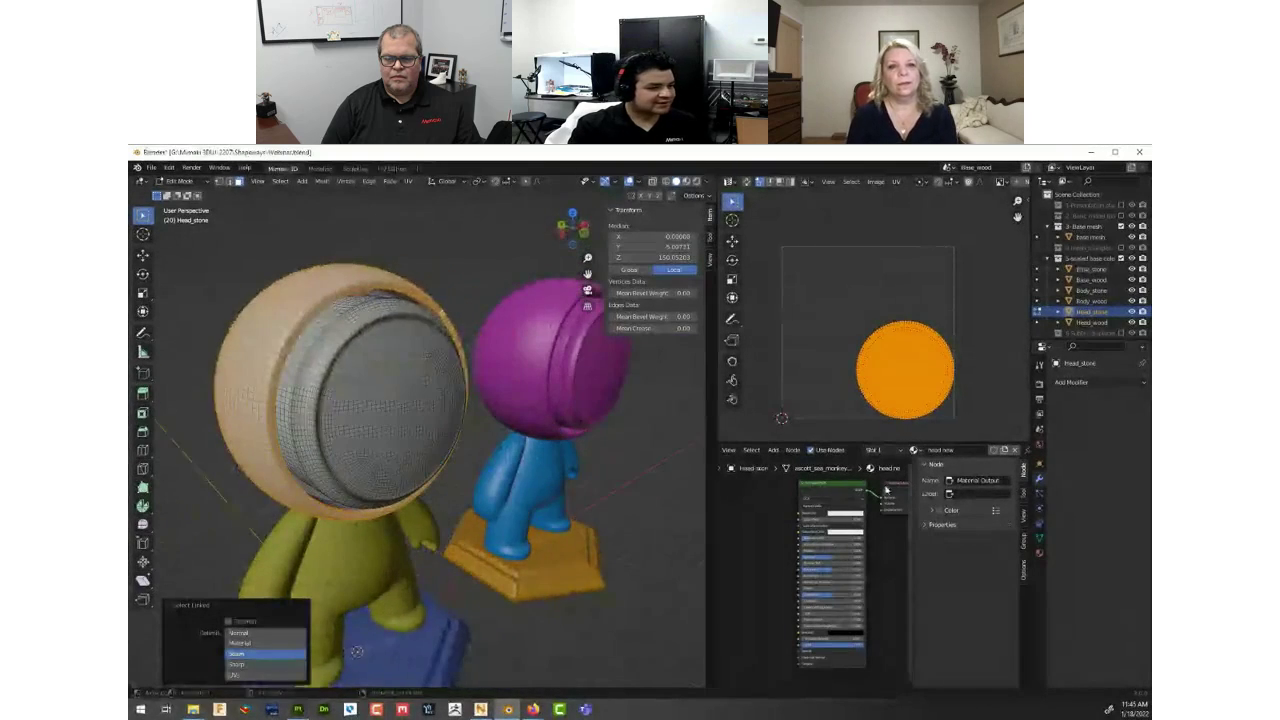
Add a second material slot to the head and give it the existing Head Stone material.
click(900, 451)
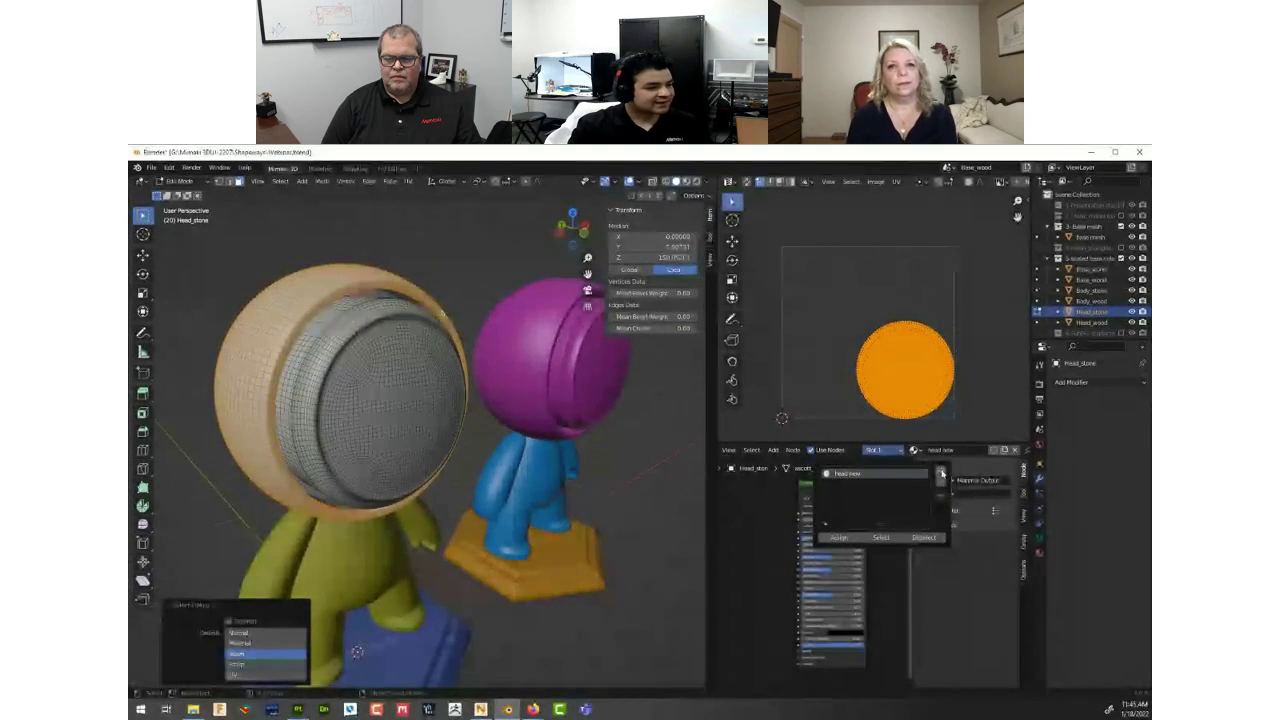
click(941, 474)
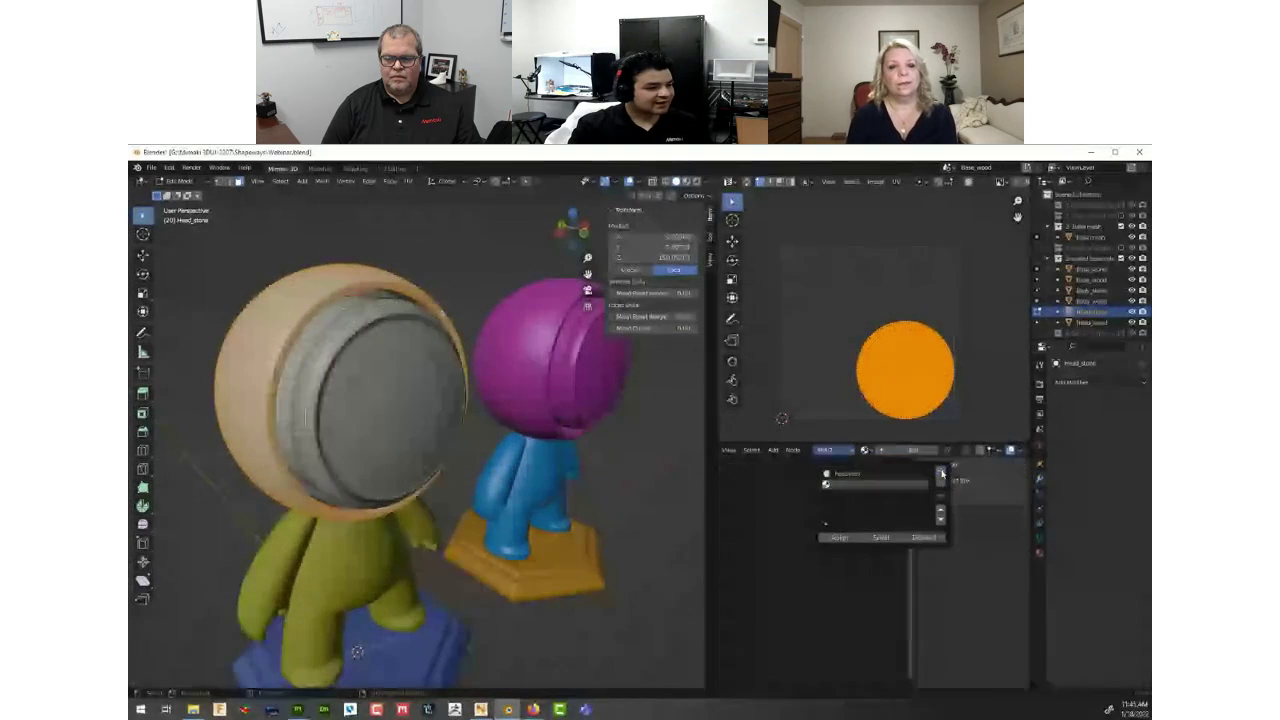
click(872, 452)
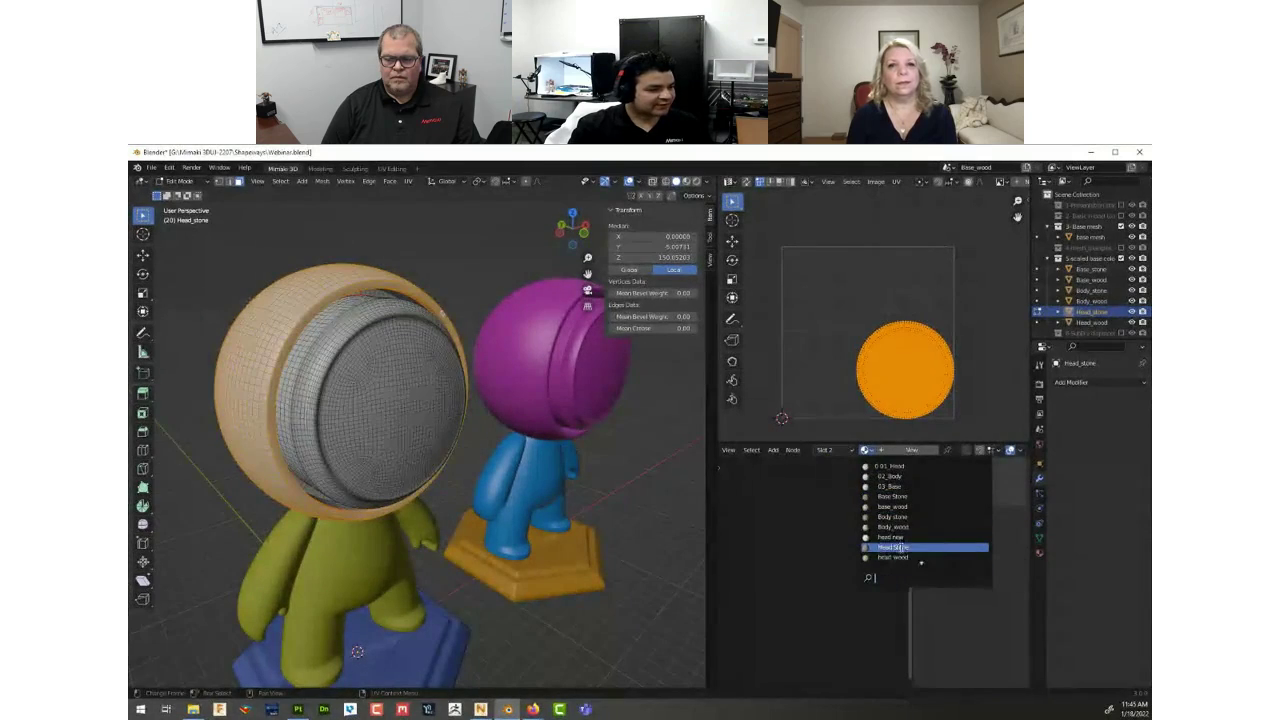
click(893, 547)
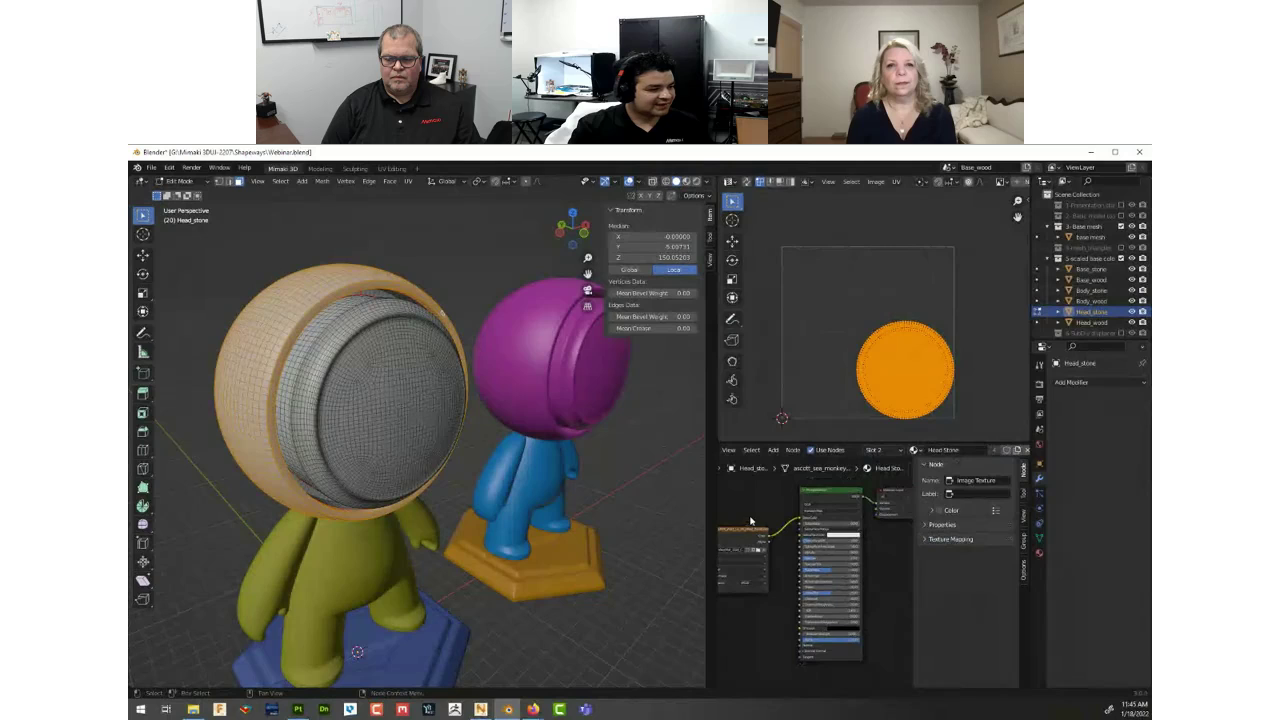
Assign the Head Stone material to the selected outer shell and fit the stone texture in the UV editor.
click(903, 450)
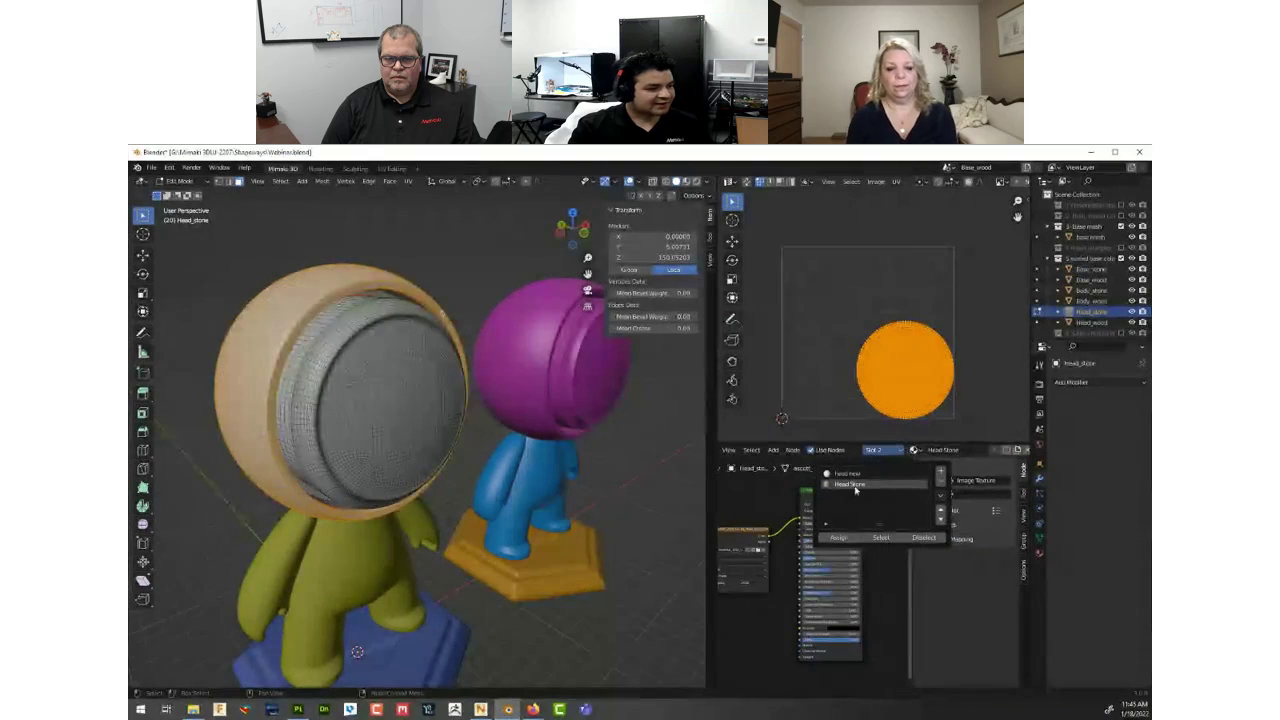
click(849, 540)
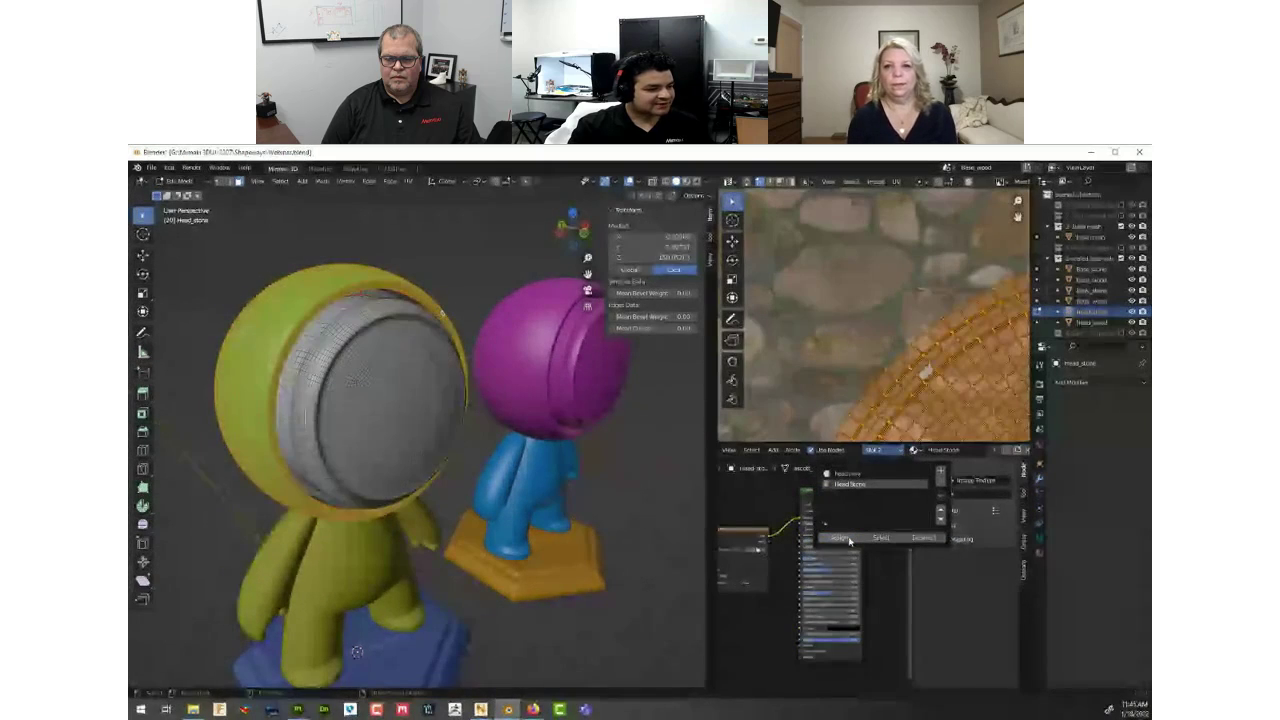
key(Home)
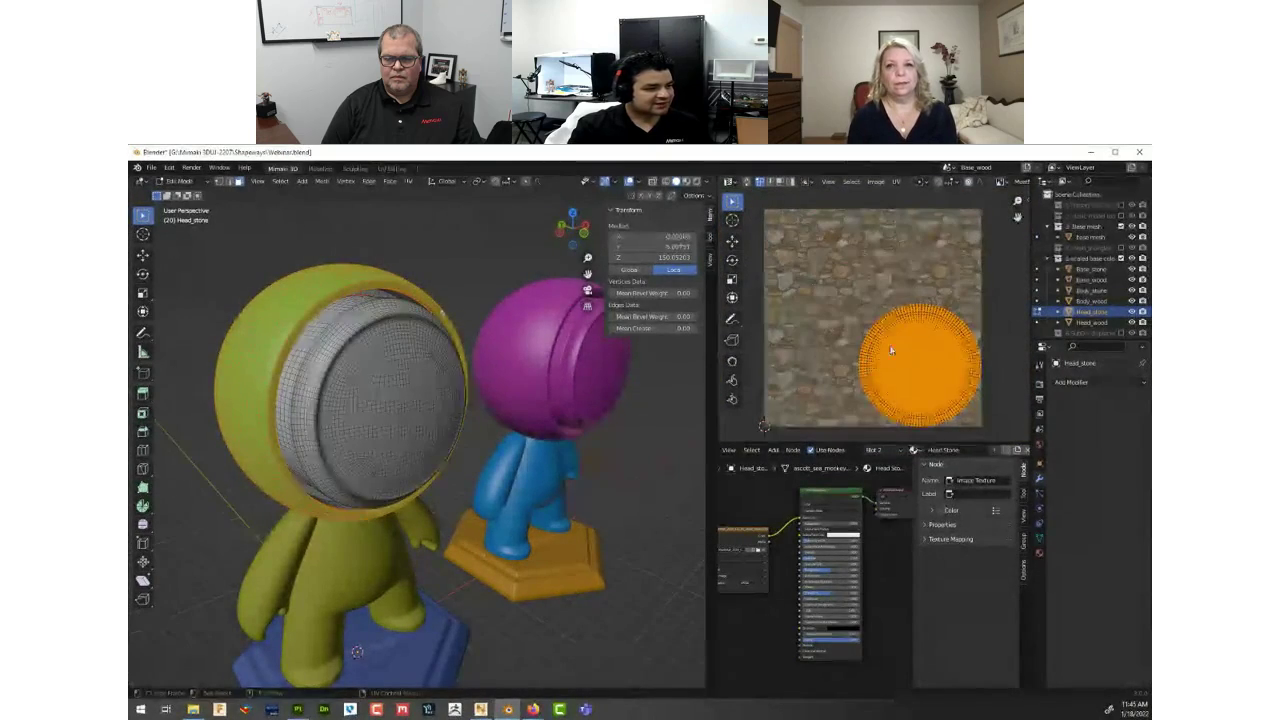
scroll(316, 408, up, 2)
scroll(326, 414, down, 3)
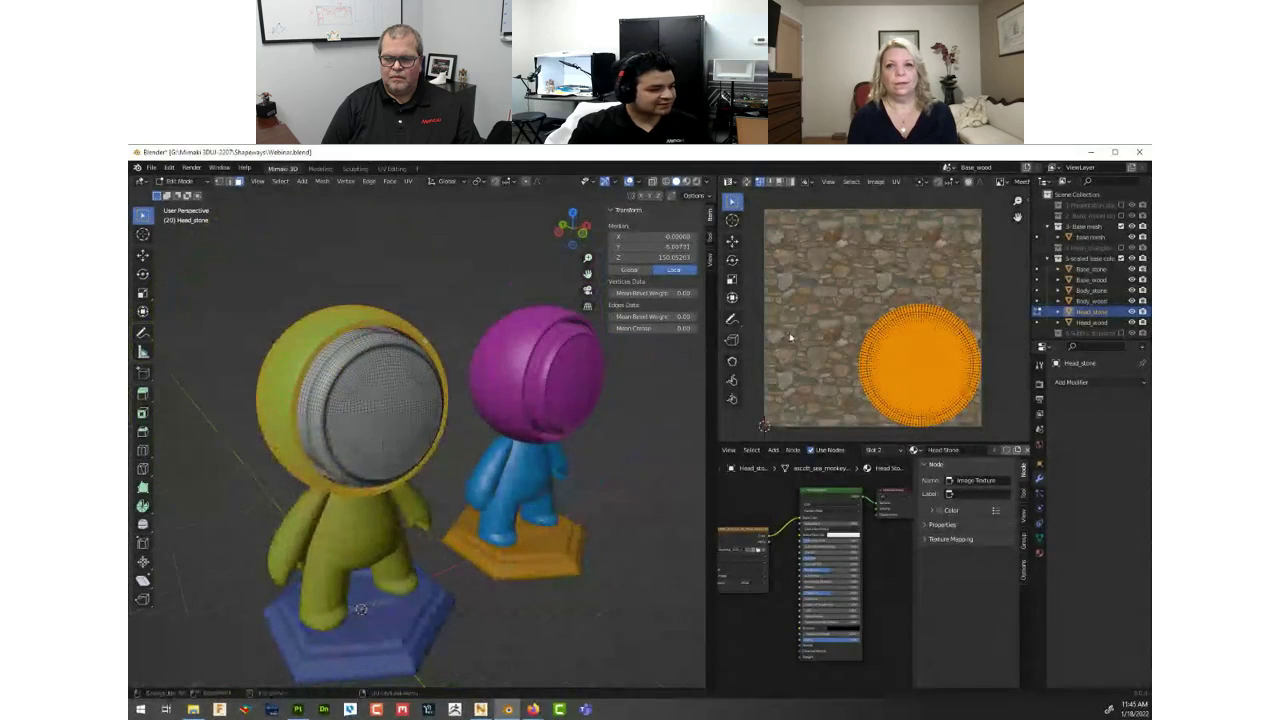
Return the head to Object Mode and display the figures in Material Preview shading to inspect the stone shell up close.
key(Tab)
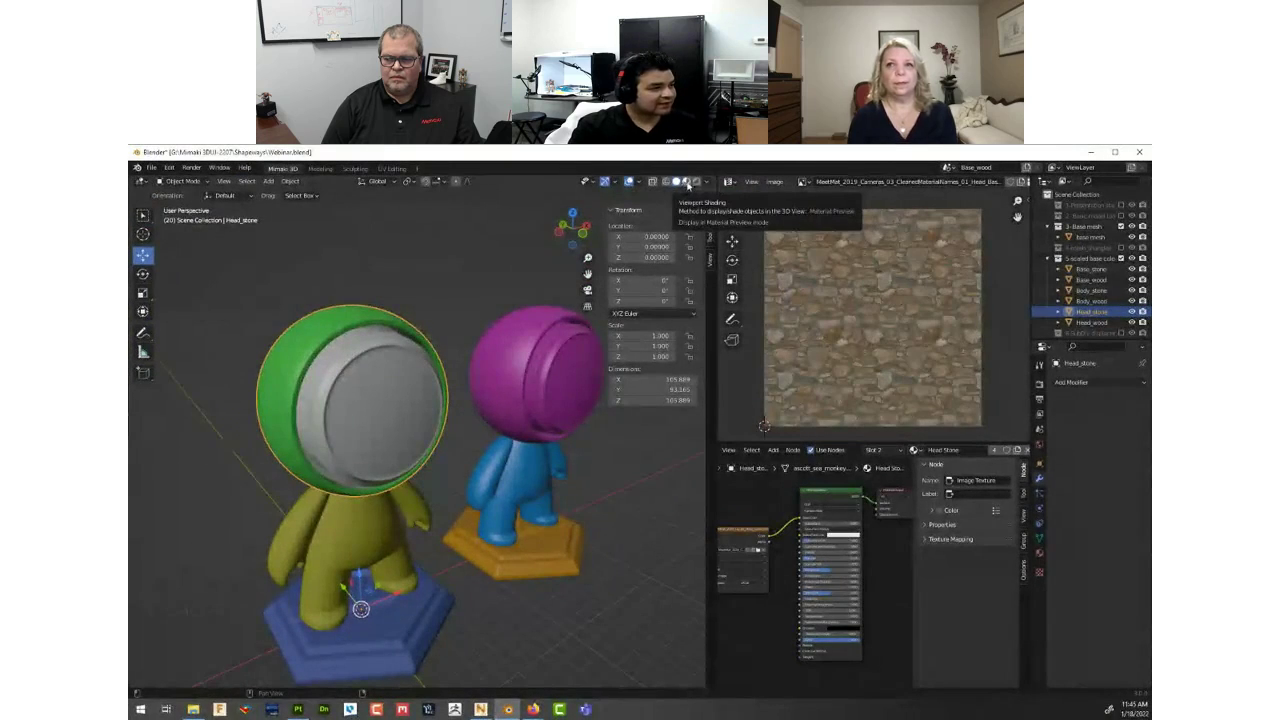
click(687, 183)
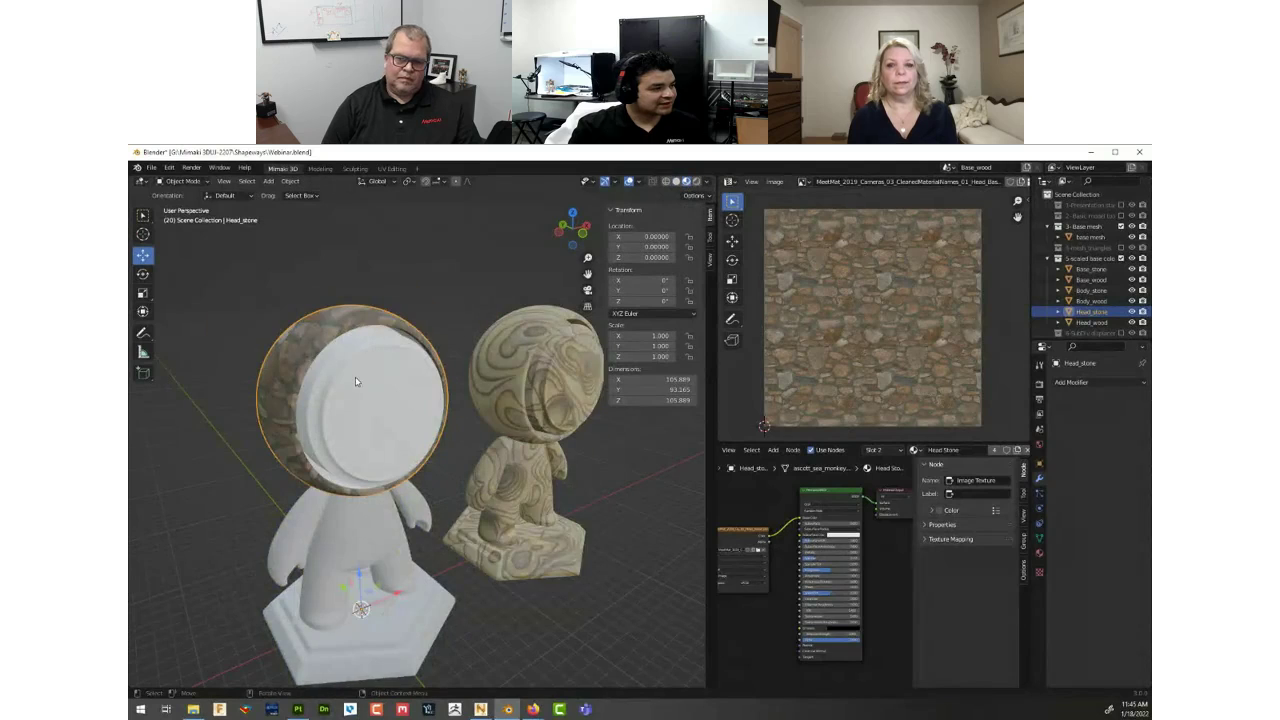
scroll(355, 378, up, 2)
middle_drag(351, 383, 365, 385)
scroll(365, 385, up, 2)
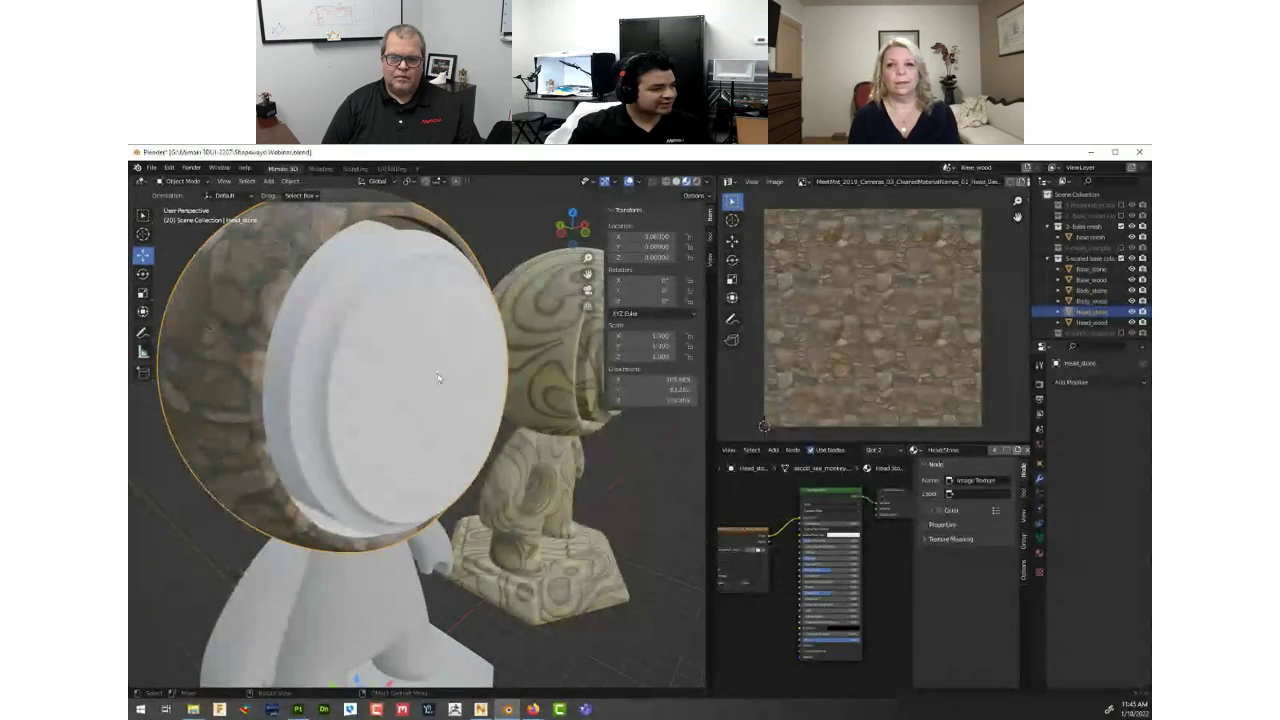
Examine the head's stone shell and its plain front face from several angles, alongside the wood figure.
middle_drag(367, 347, 383, 349)
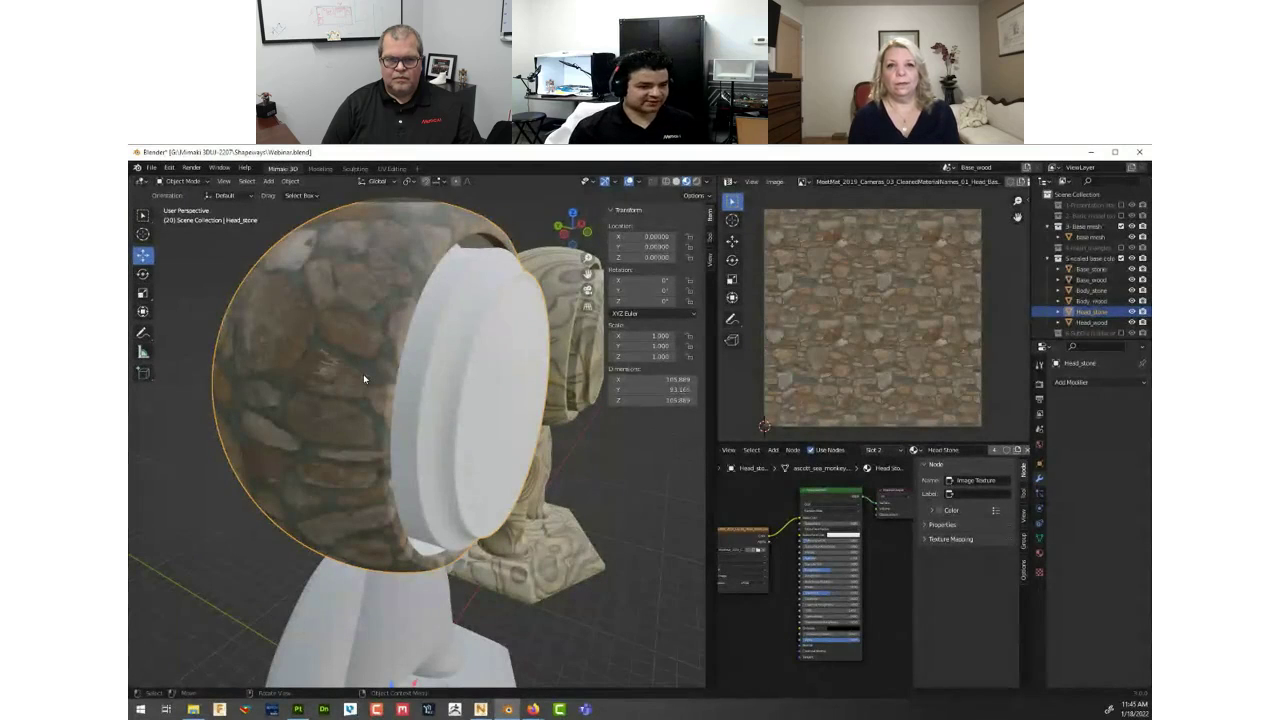
scroll(472, 450, down, 2)
mouse_move(472, 450)
middle_down()
mouse_move(500, 454)
mouse_move(491, 460)
middle_up()
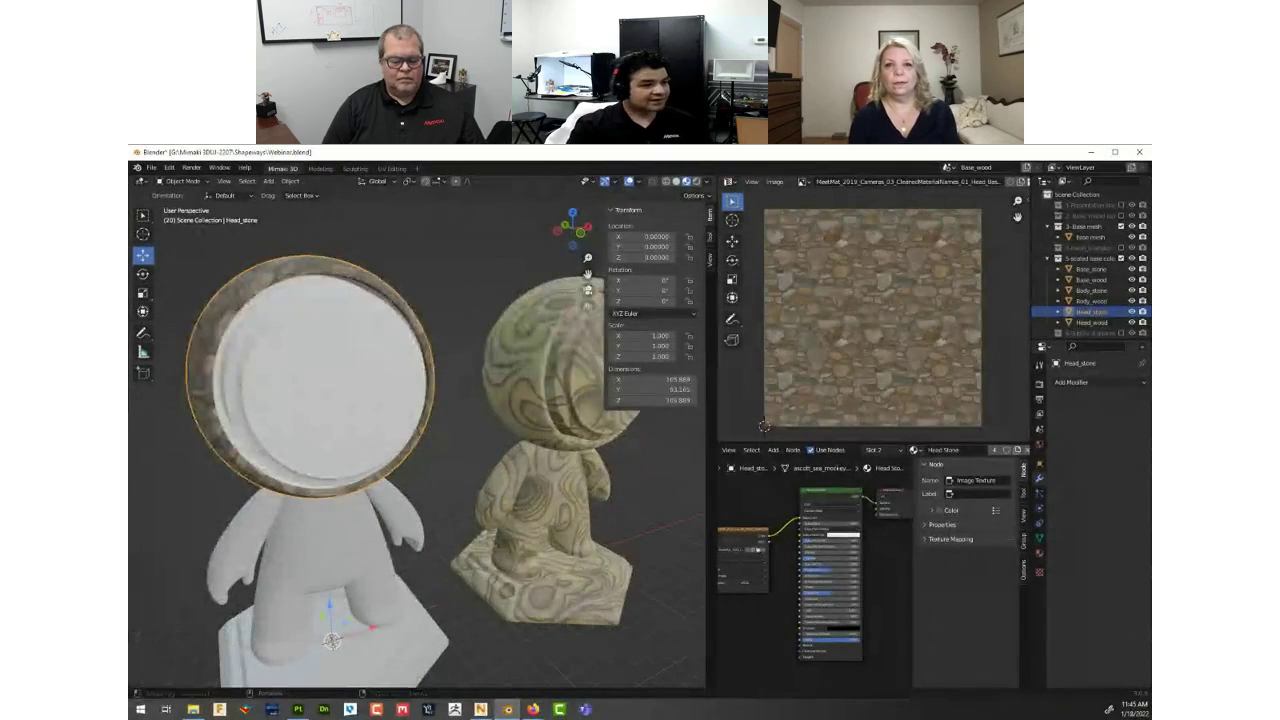
middle_drag(467, 460, 490, 454)
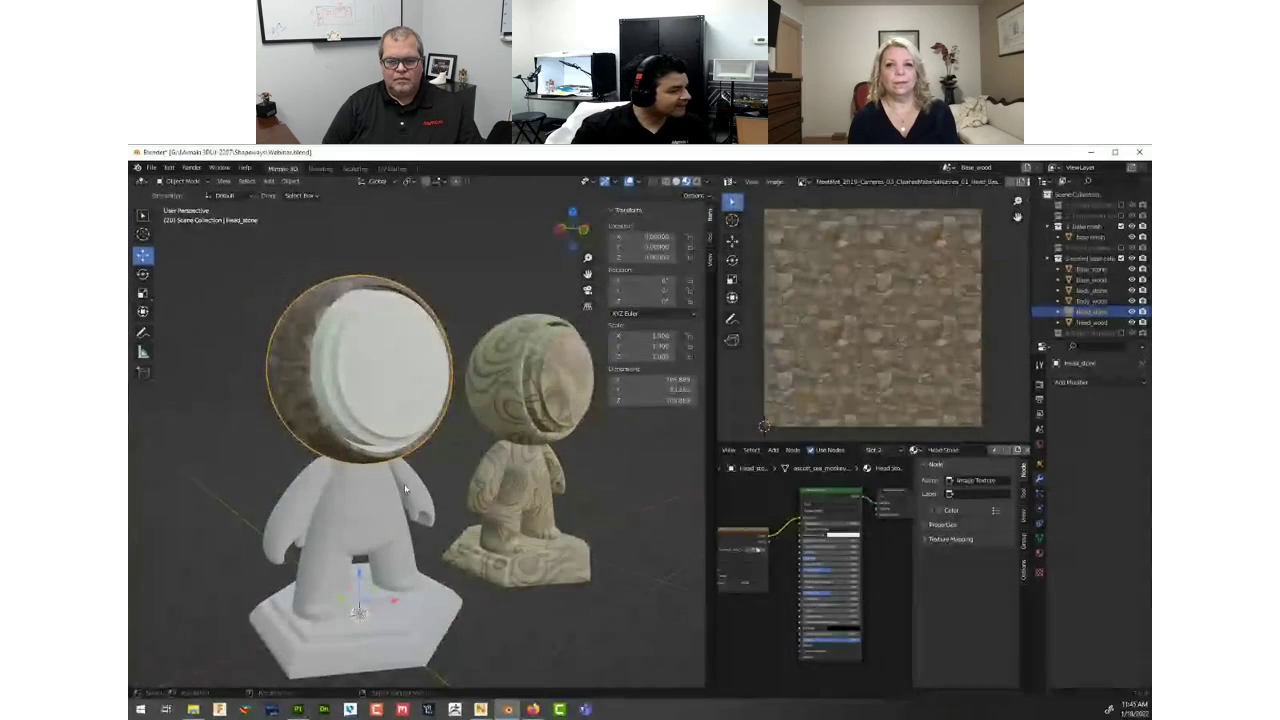
key(Tab)
key(Tab)
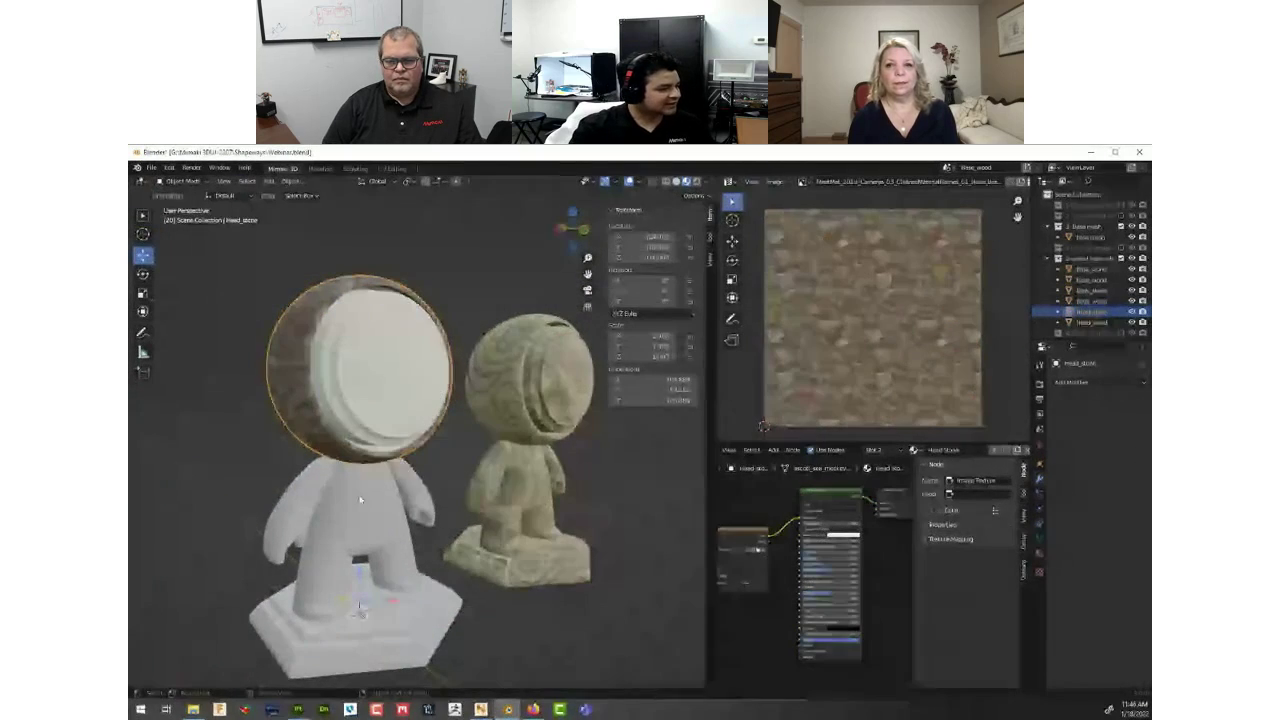
Display the figures in Solid shading and assign the existing Body stone material to the stone figure's body.
click(676, 181)
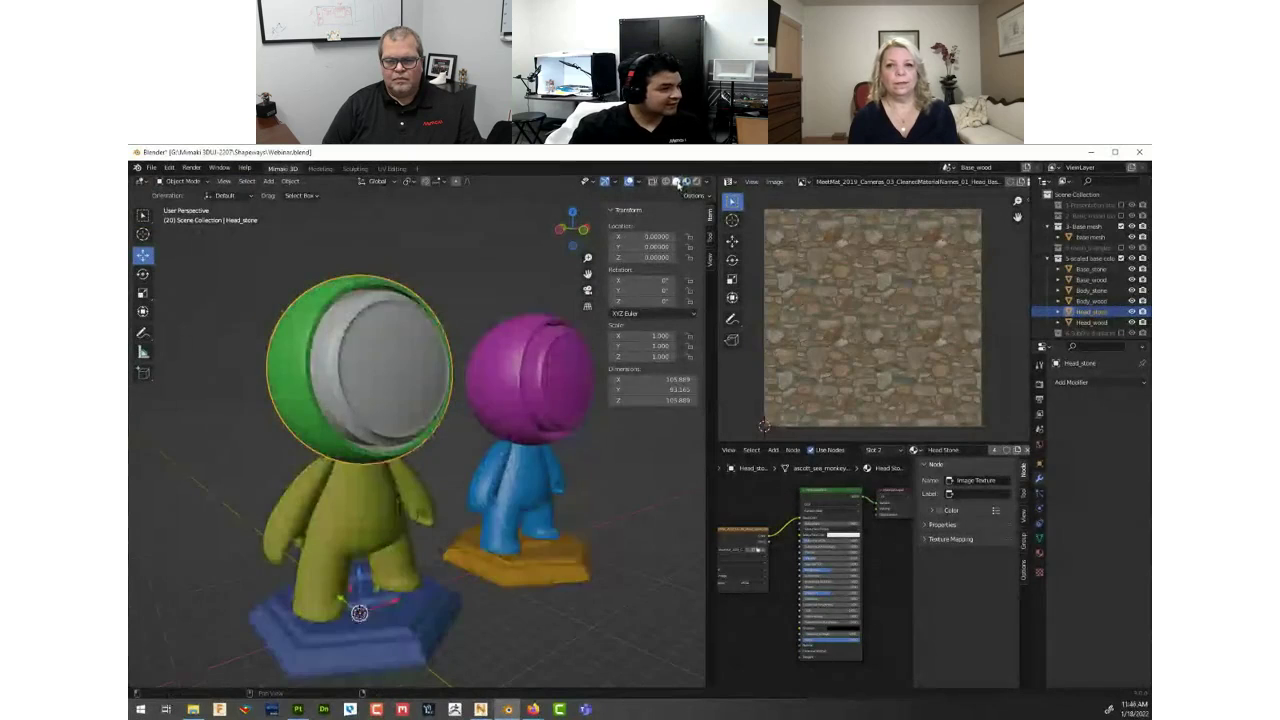
click(368, 512)
middle_drag(374, 516, 368, 510)
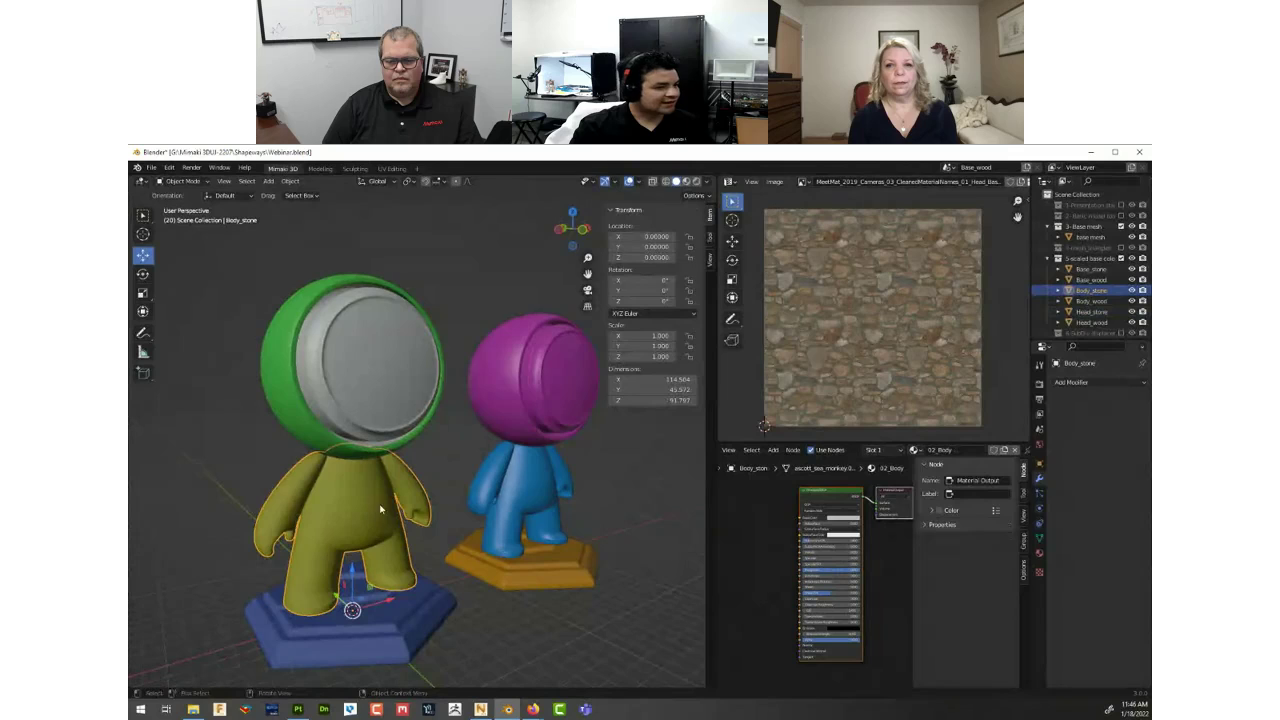
click(912, 451)
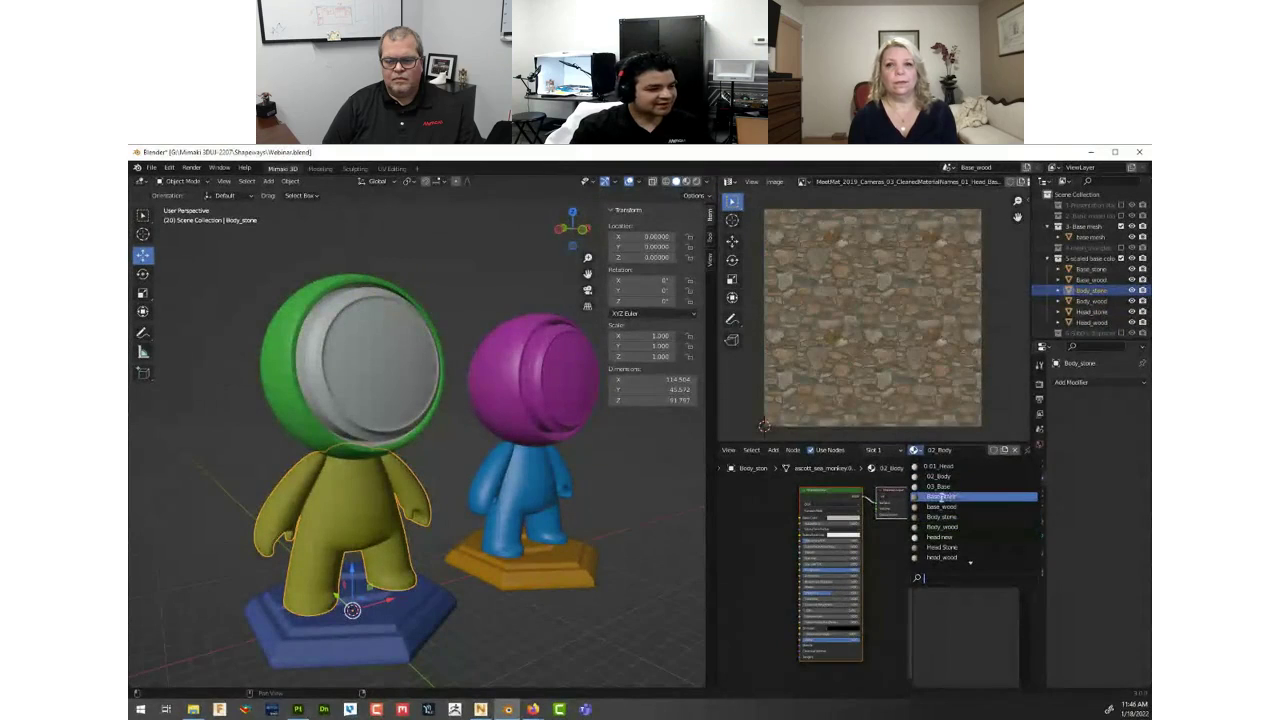
click(940, 516)
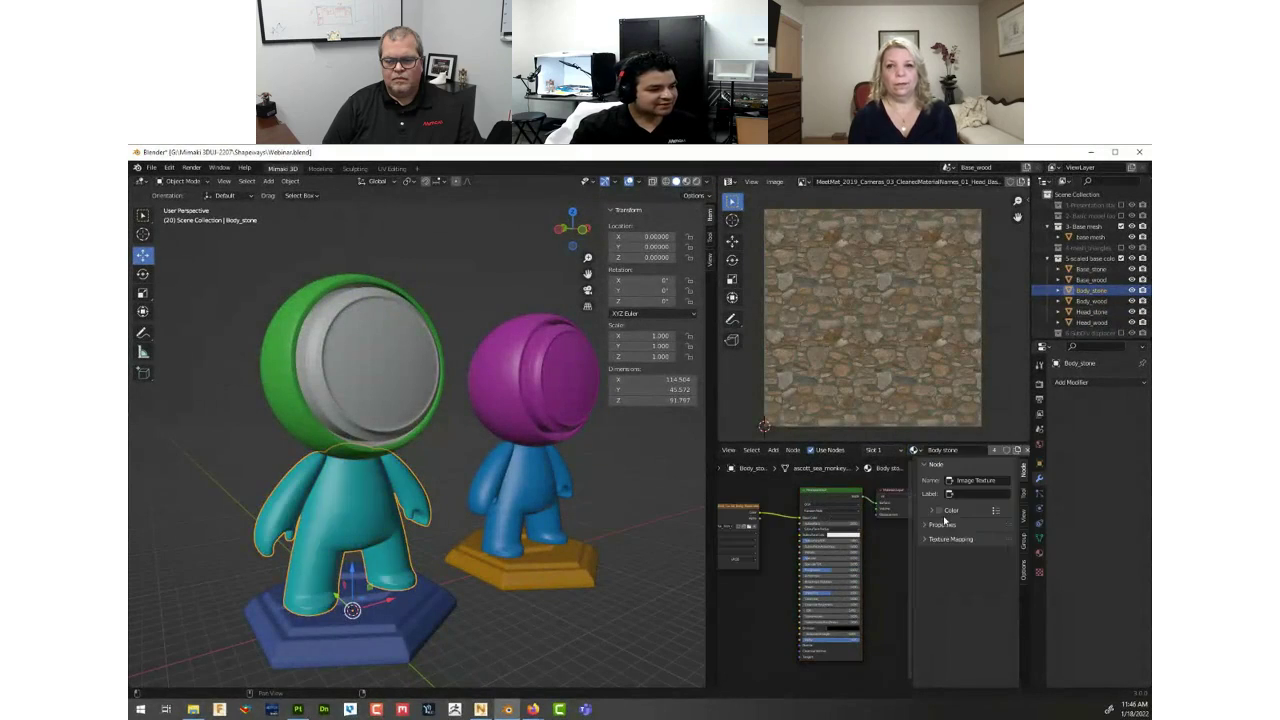
Assign the existing Base Stone material to the stone figure's hexagonal base.
click(403, 628)
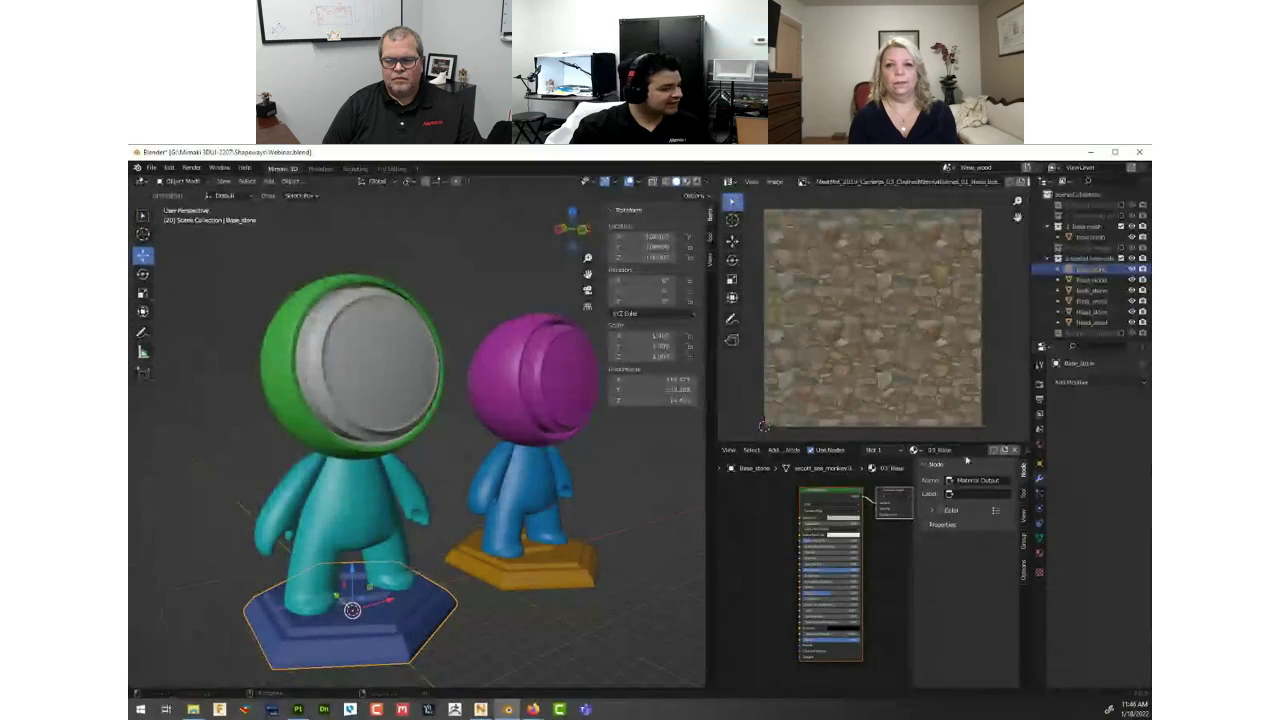
click(914, 450)
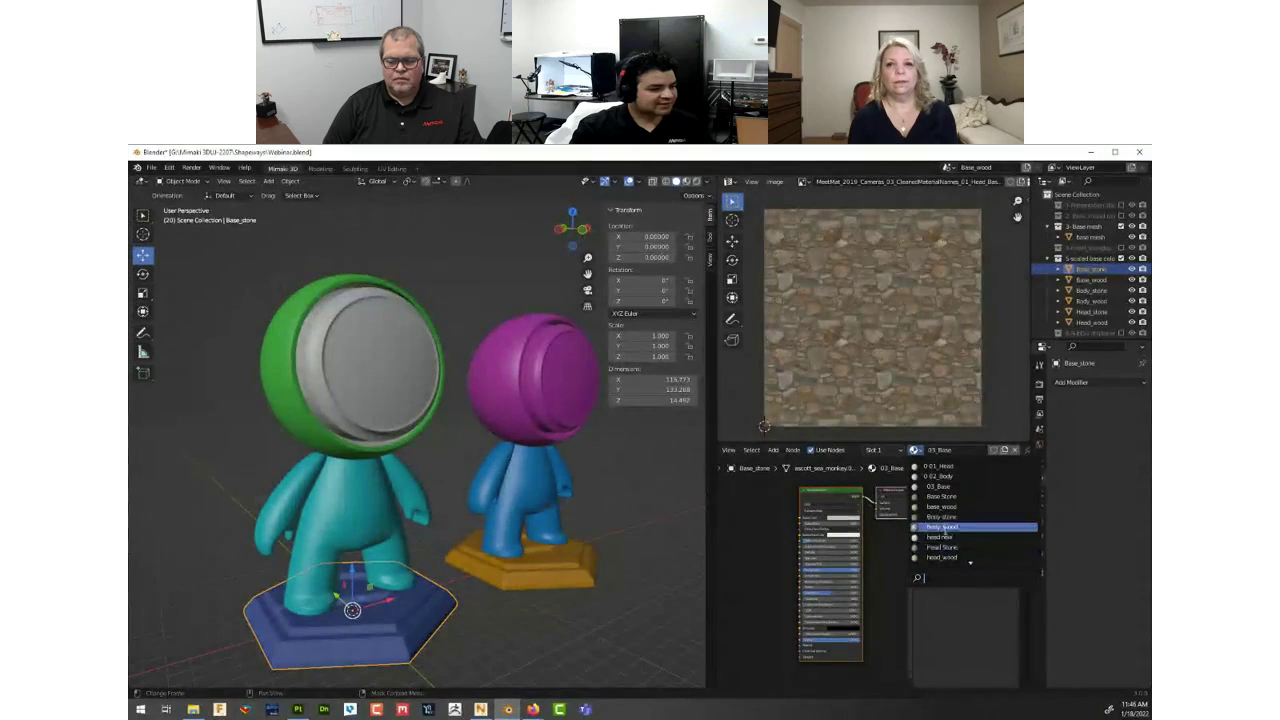
click(943, 497)
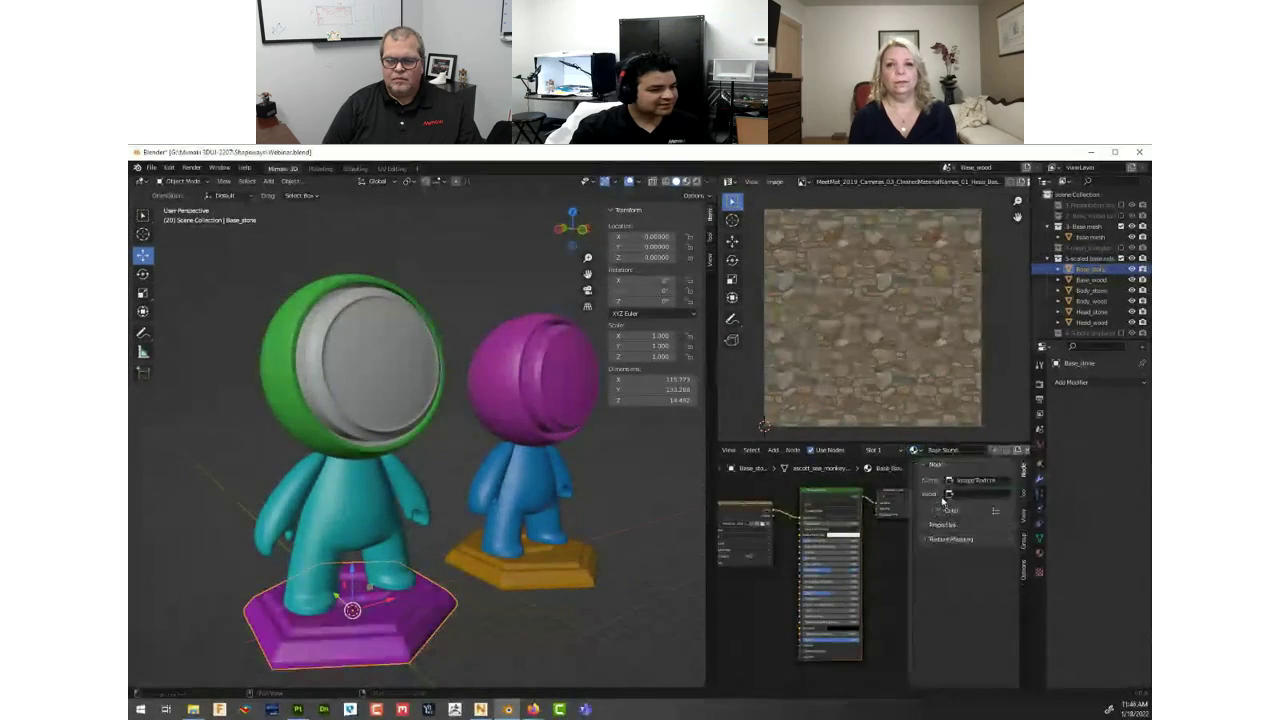
Disconnect the Image Texture node from the Base Stone shader node, link it again, and reposition it beside the shader.
middle_drag(505, 565, 529, 575)
scroll(805, 505, up, 2)
scroll(812, 514, down, 2)
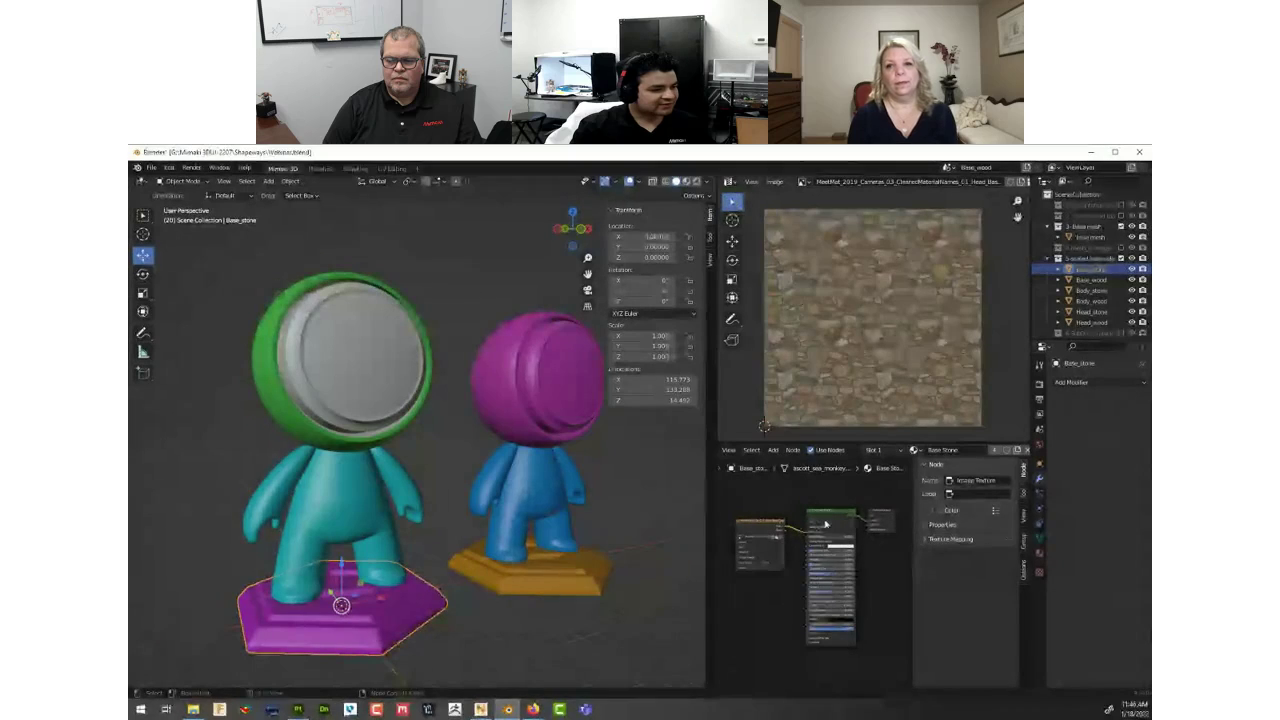
drag(806, 534, 684, 553)
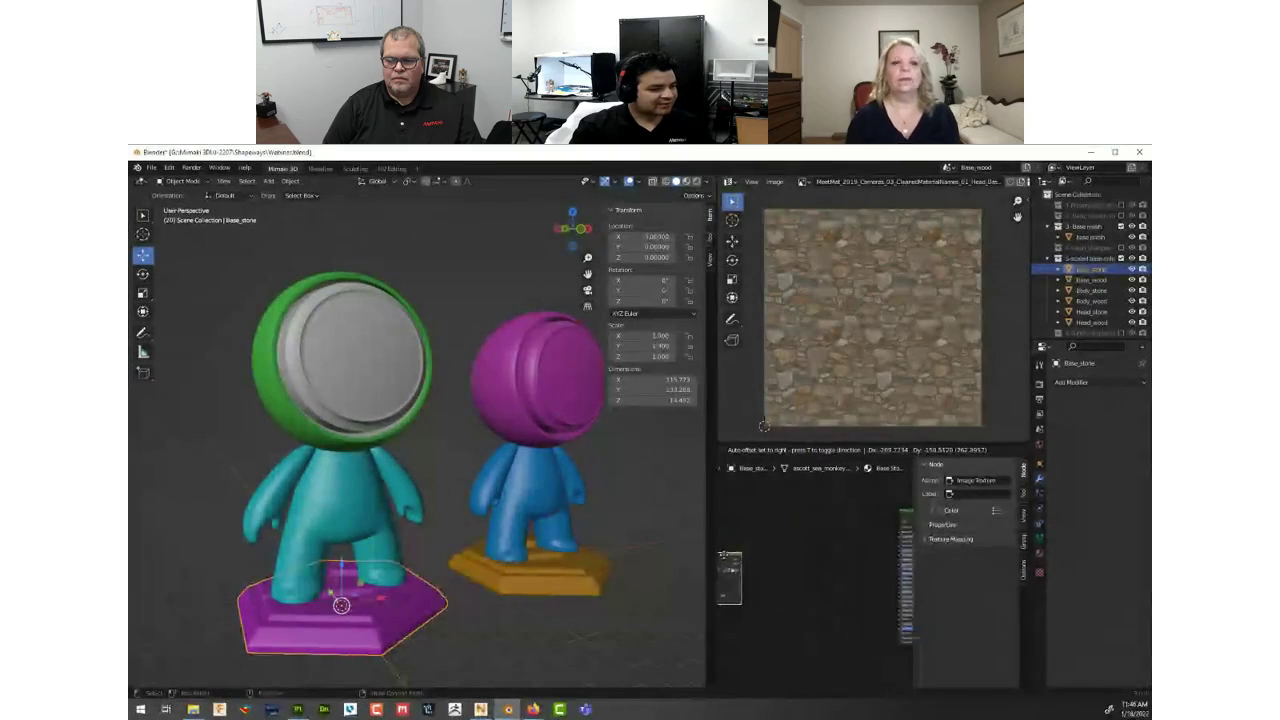
click(787, 522)
drag(787, 522, 786, 519)
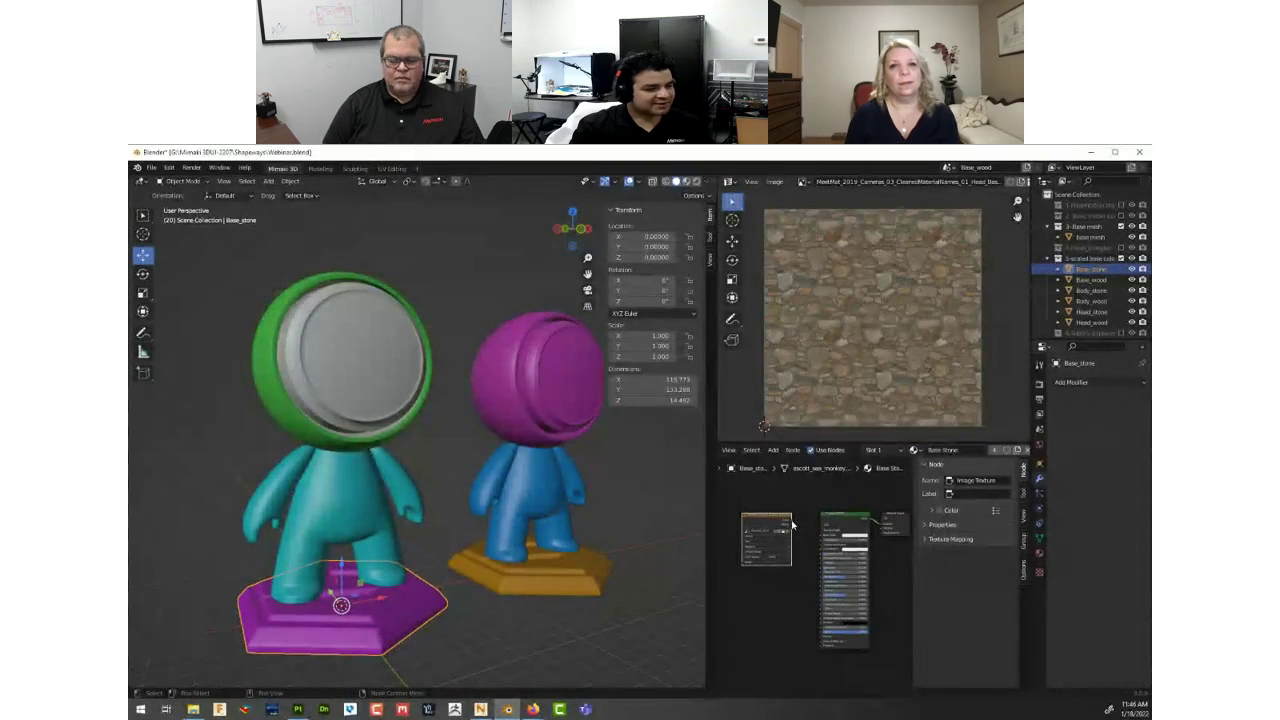
drag(792, 524, 823, 541)
scroll(823, 541, up, 1)
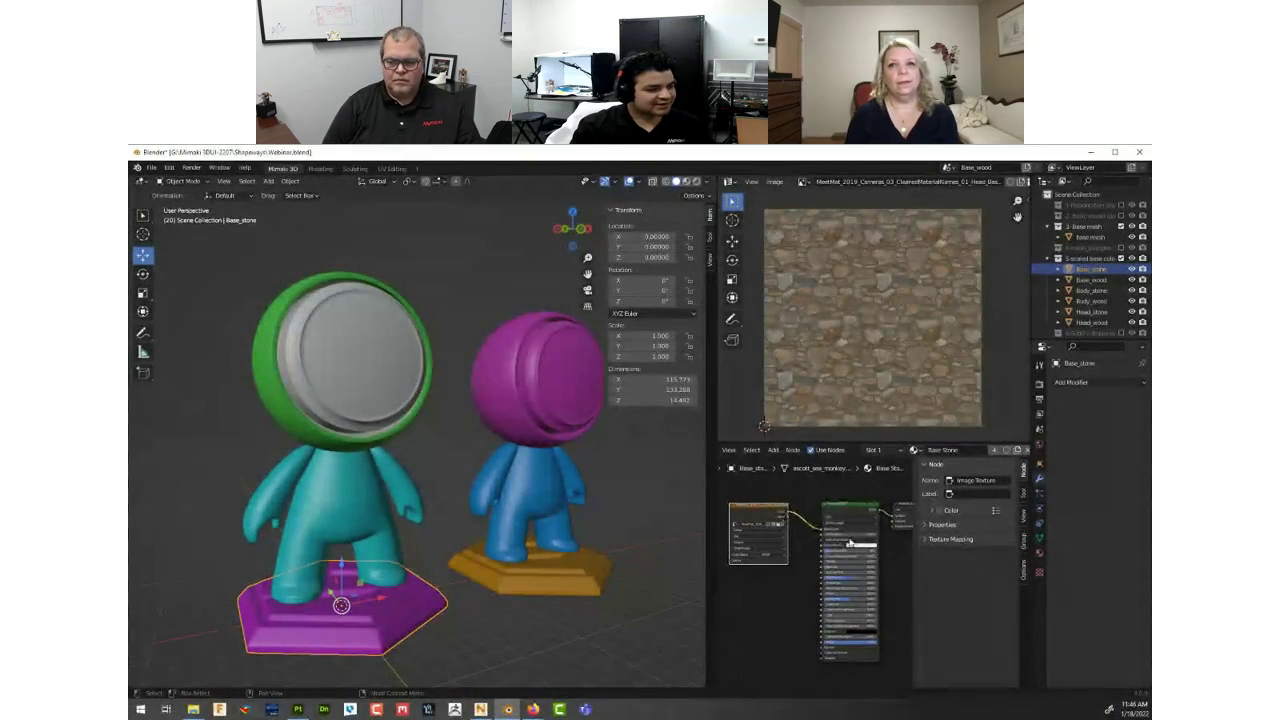
drag(763, 508, 766, 524)
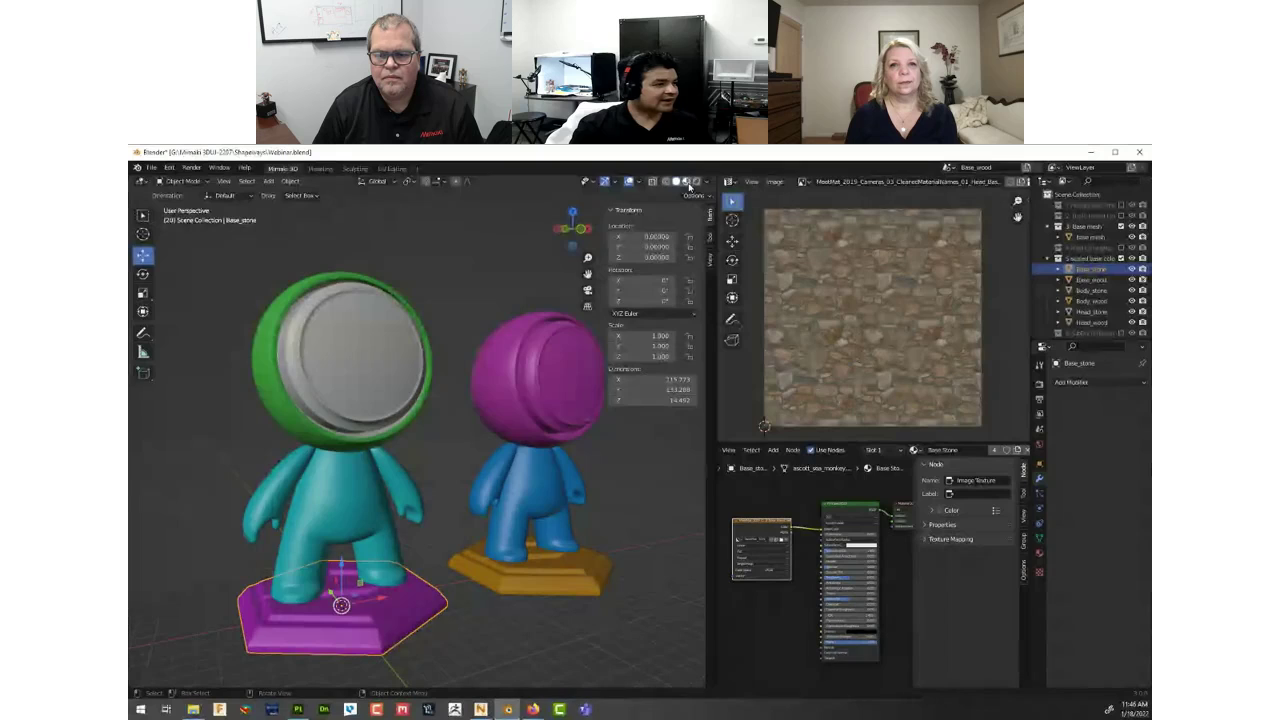
Display the figures in Material Preview shading, select the wood figure's head, and compare both textured figures from the front.
click(687, 182)
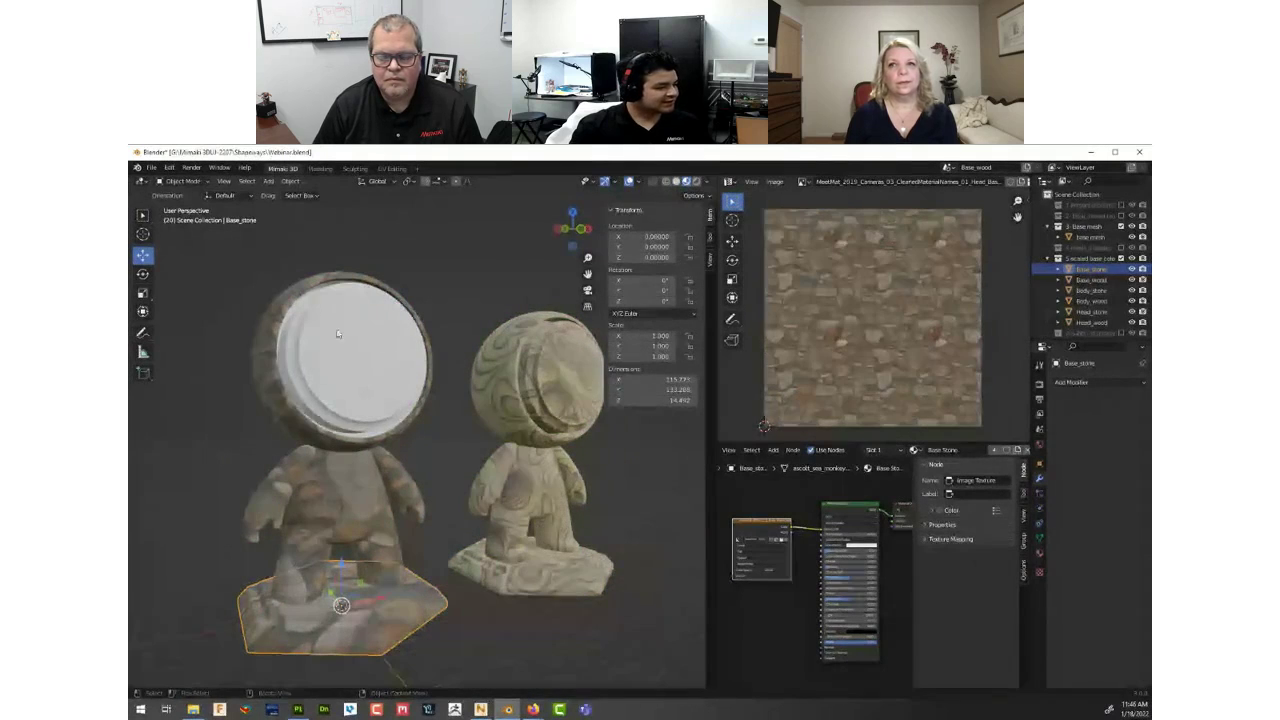
click(528, 379)
middle_drag(528, 379, 535, 495)
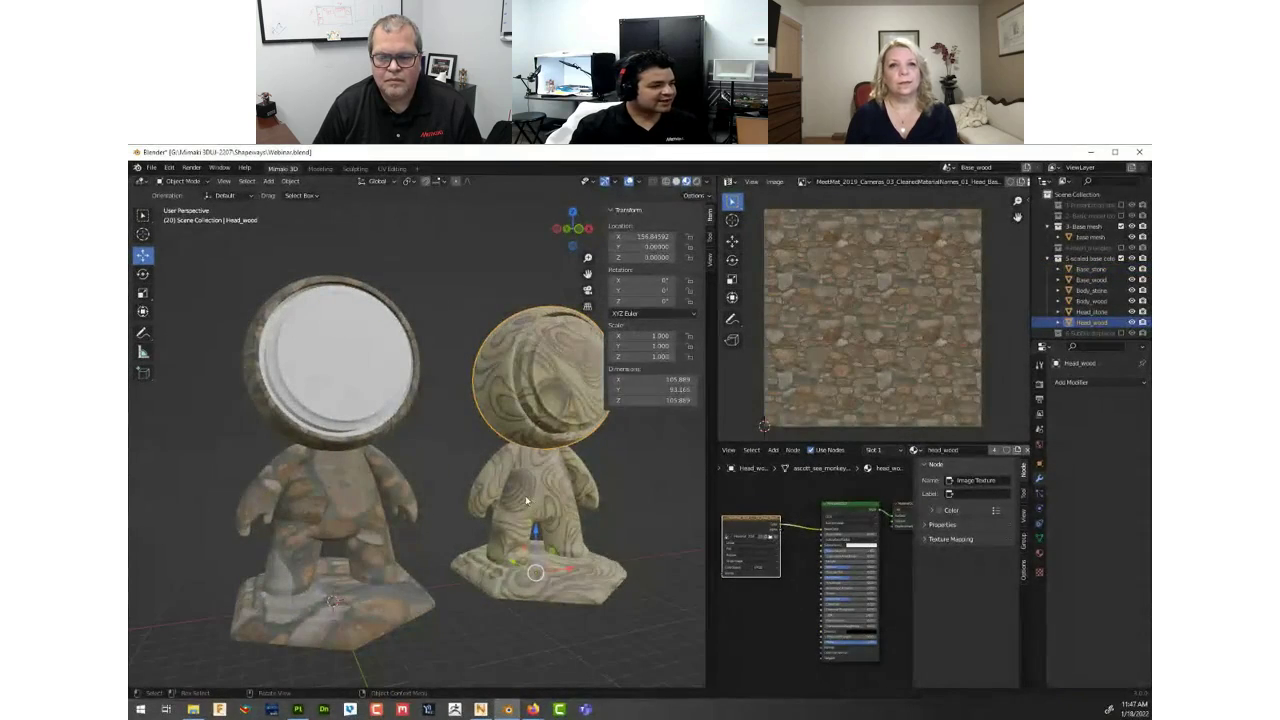
middle_drag(504, 484, 470, 440)
scroll(470, 440, up, 1)
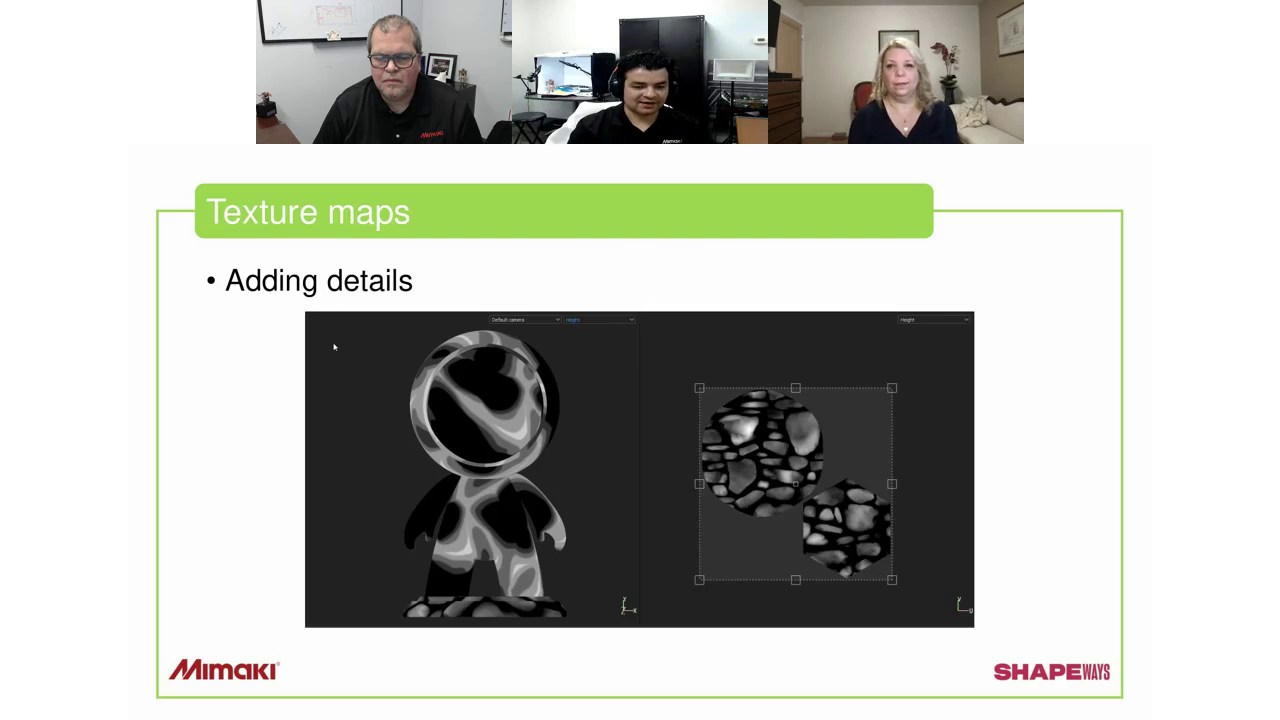
key(Right)
key(Left)
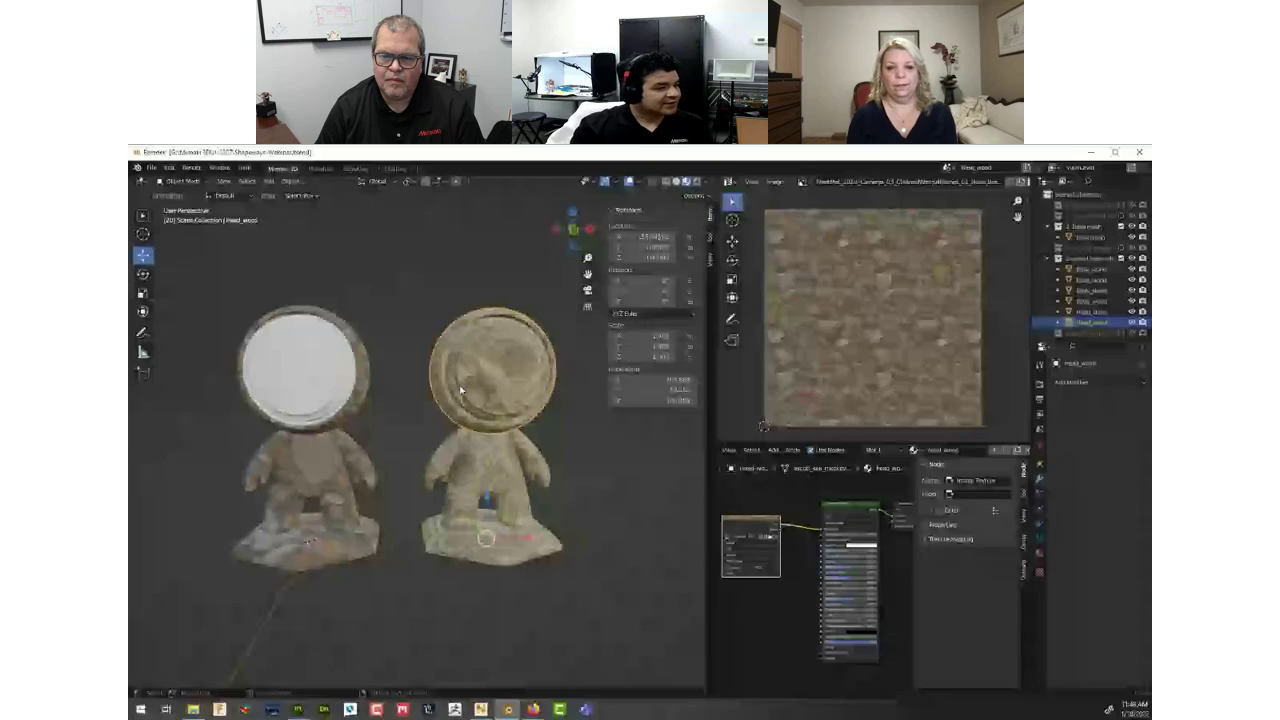
Switch to Adobe Substance 3D Painter and set the viewport display to Material to inspect the stone head up close.
click(297, 709)
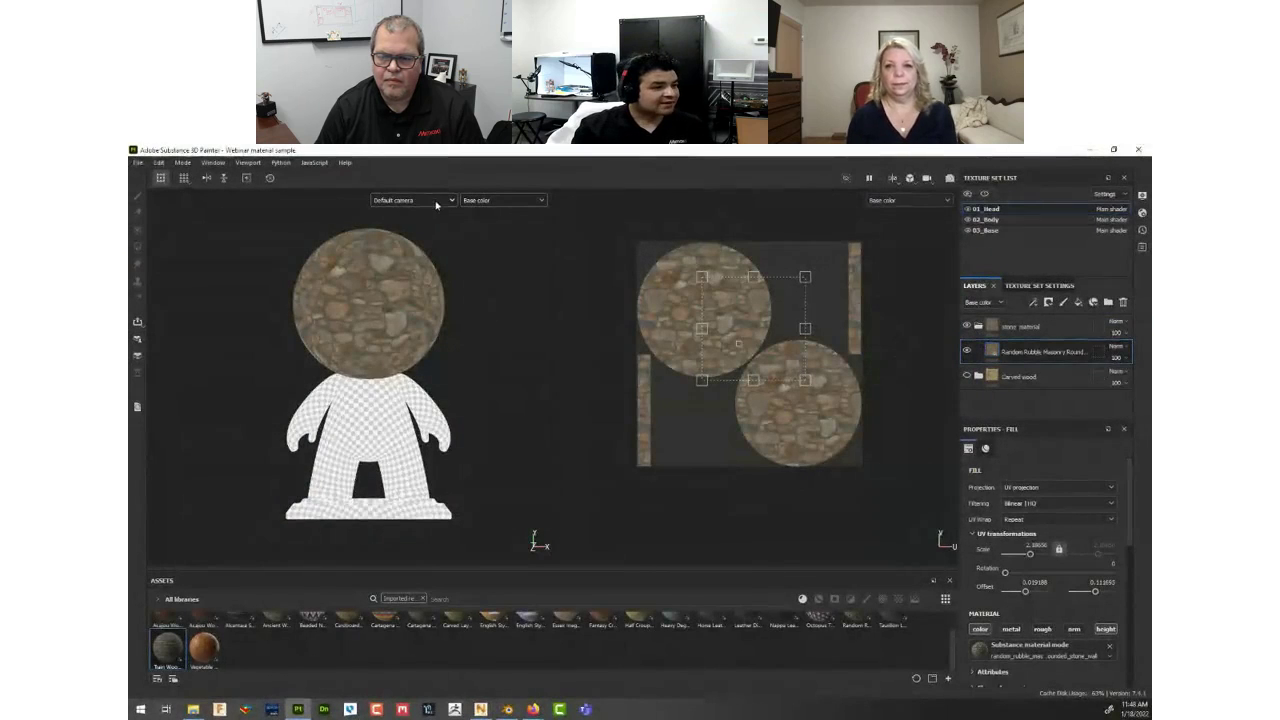
click(511, 201)
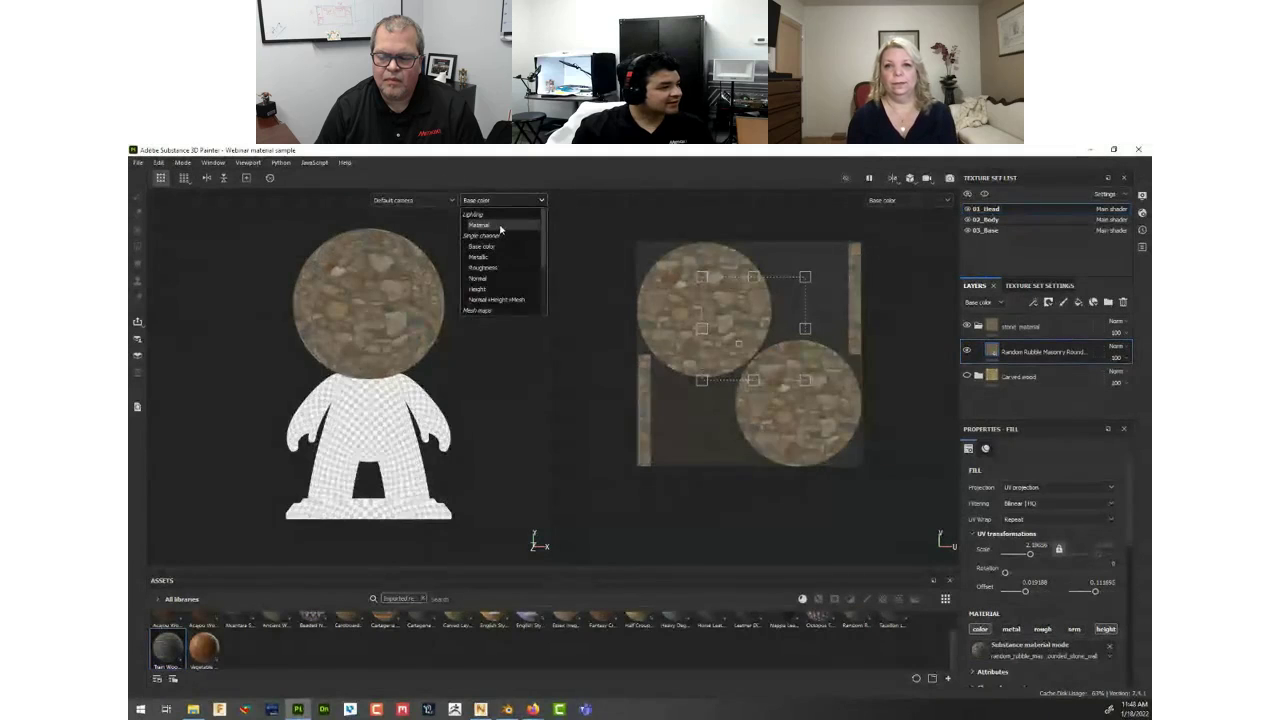
click(499, 227)
scroll(443, 270, up, 5)
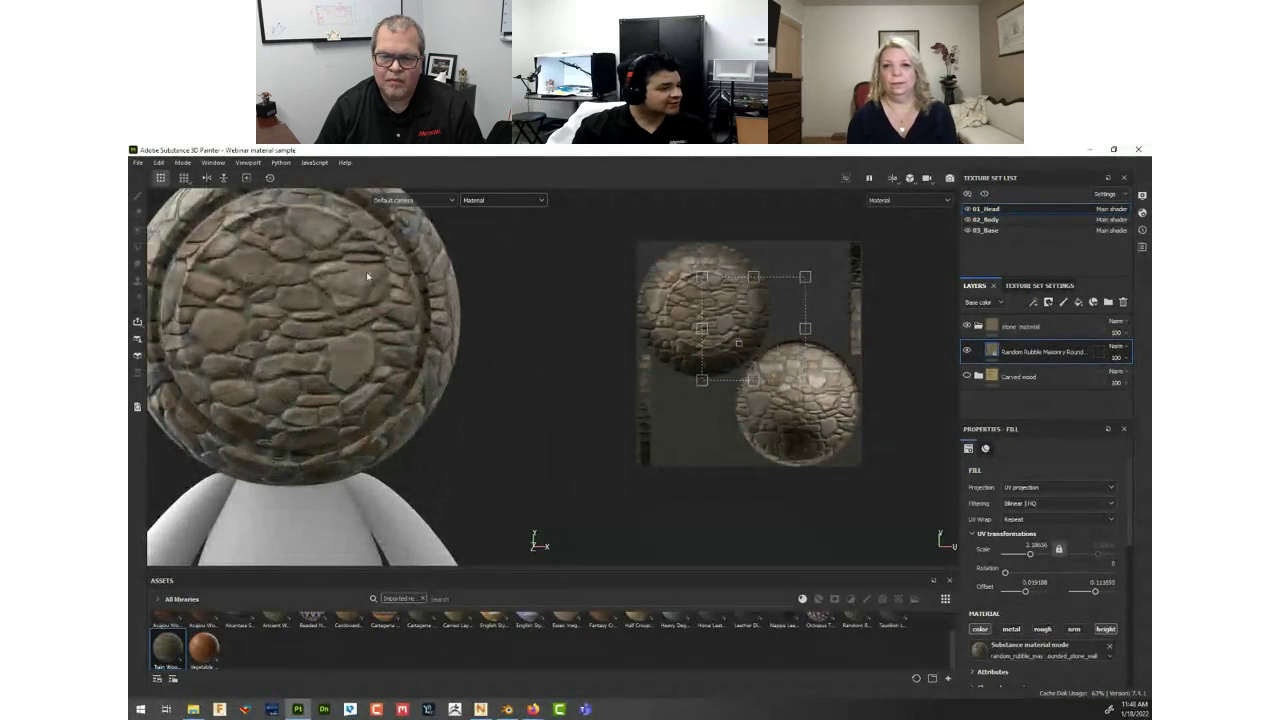
scroll(444, 334, down, 2)
alt+middle_drag(404, 312, 441, 364)
scroll(441, 364, up, 1)
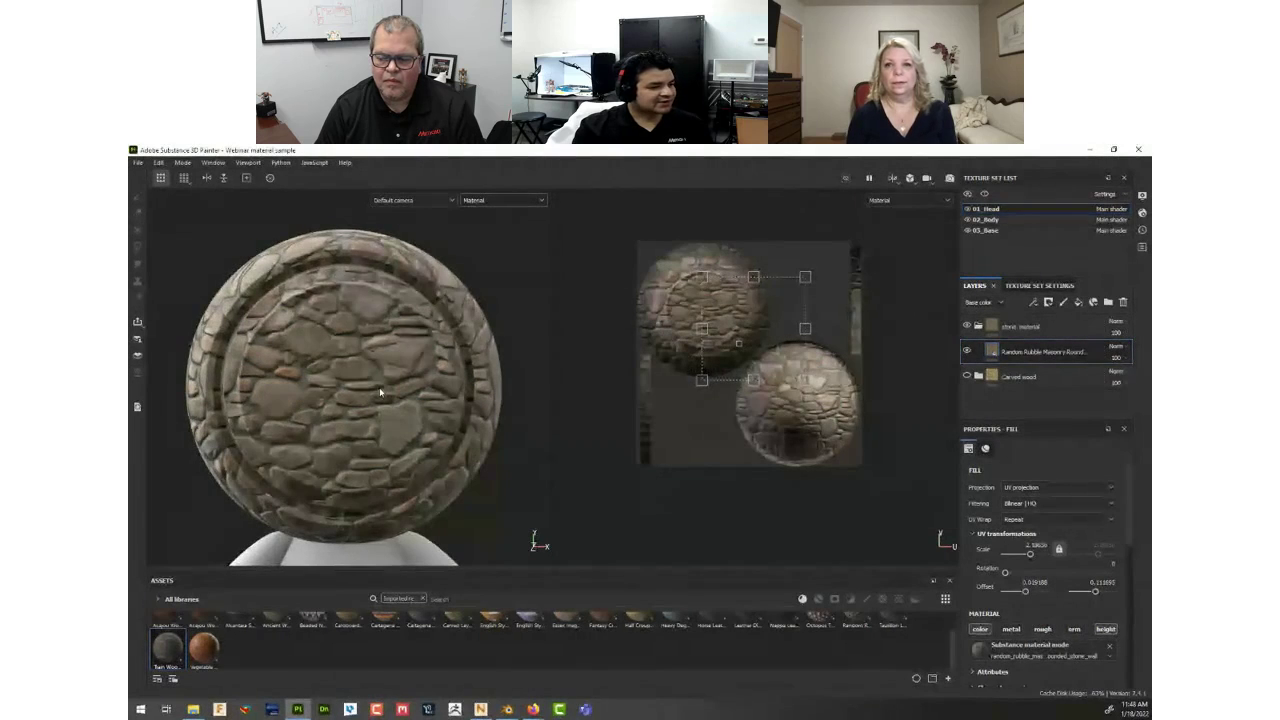
Turn off the height channel of the Random Rubble Masonry fill layer on the head.
scroll(984, 493, down, 2)
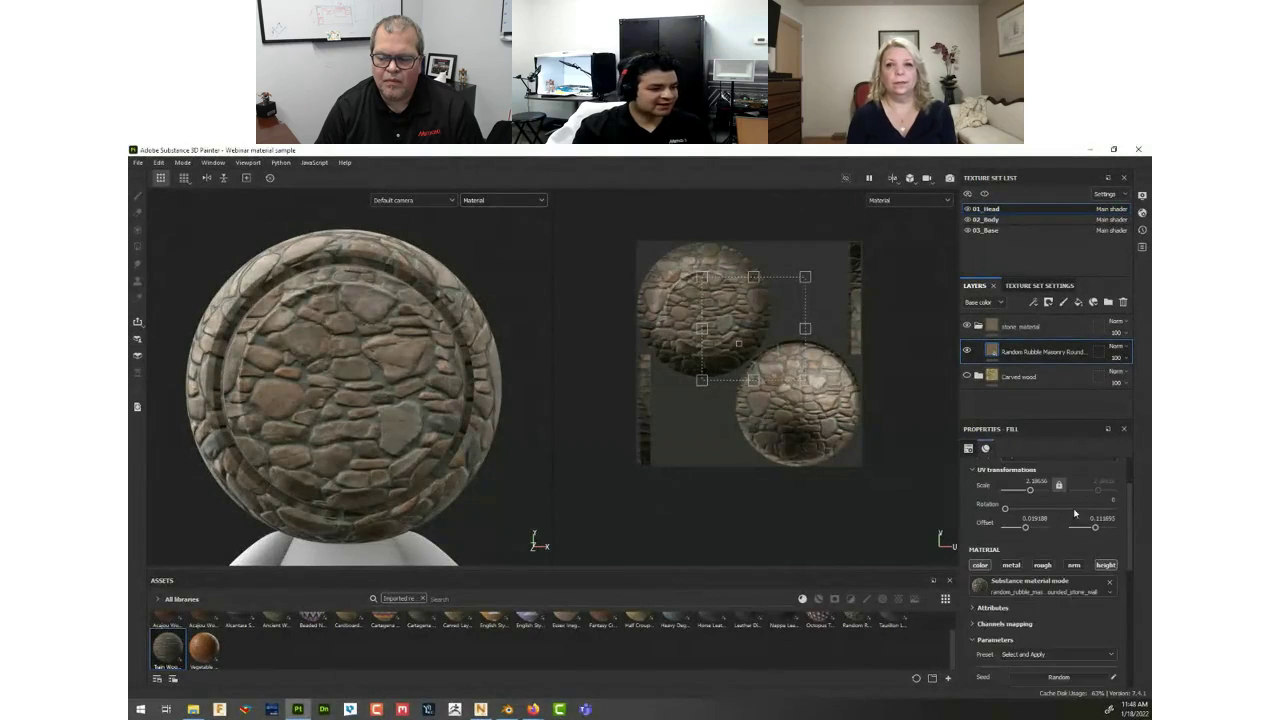
click(1106, 566)
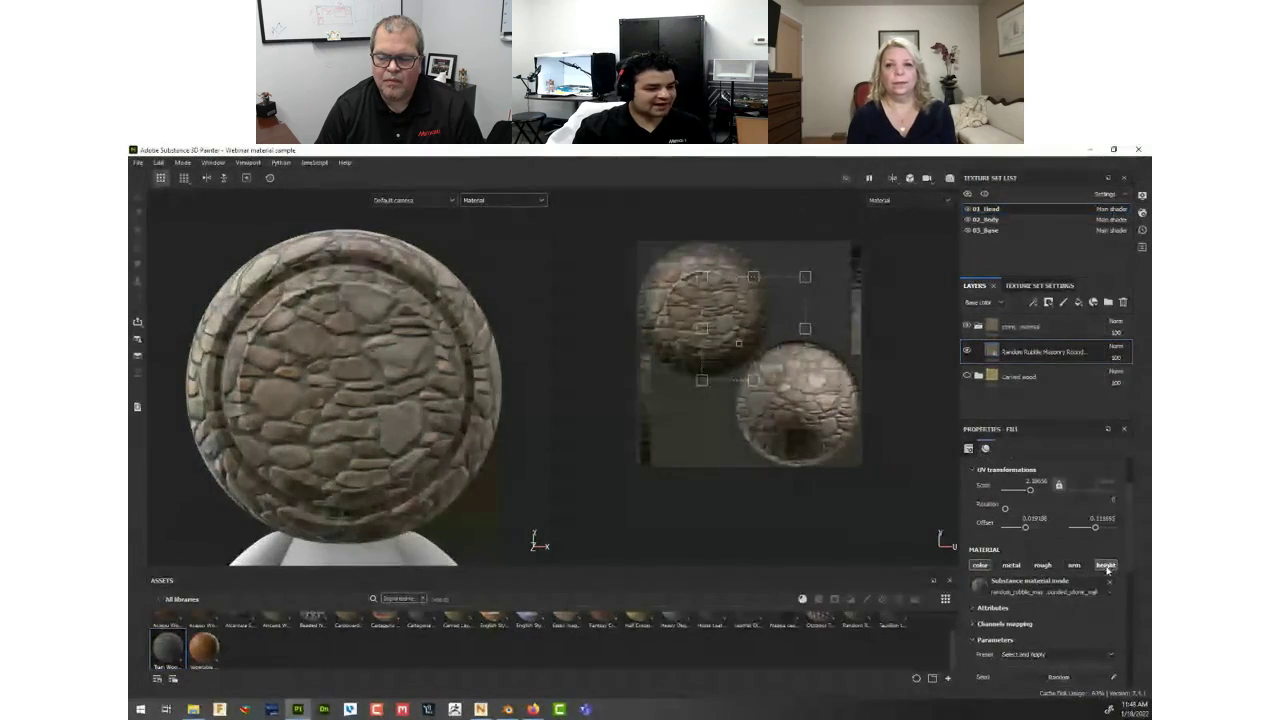